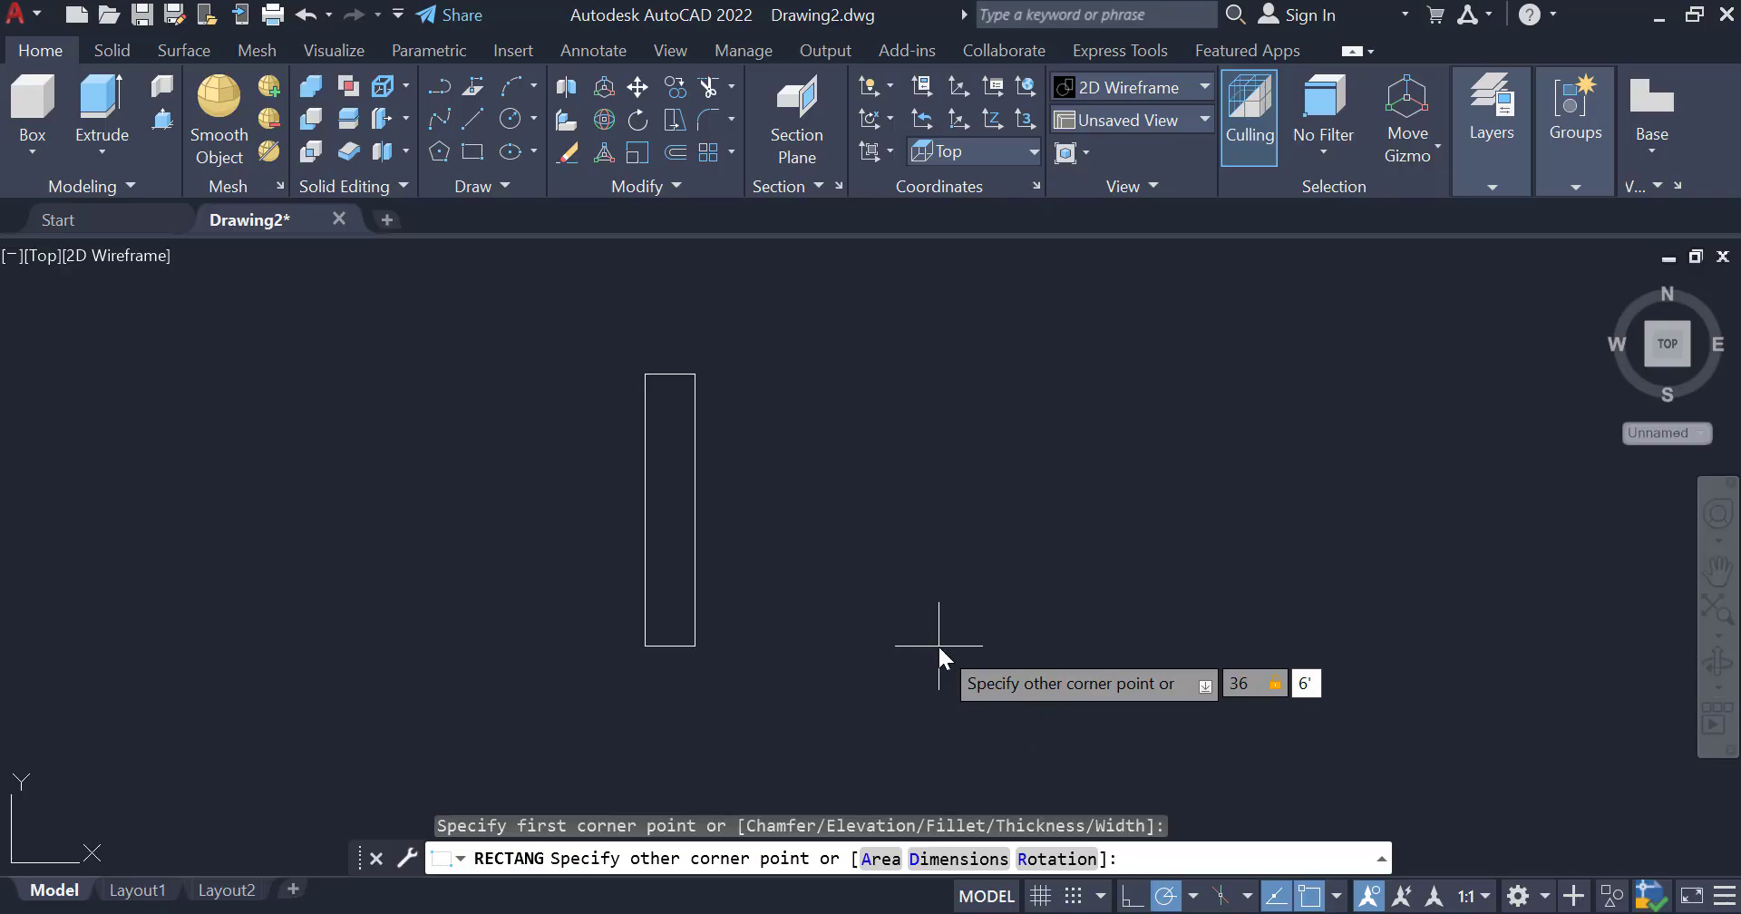
- Complete the rectangle with its opposite corner 36 inches across and 6 feet up
key(Return)
scroll(852, 688, down, 4)
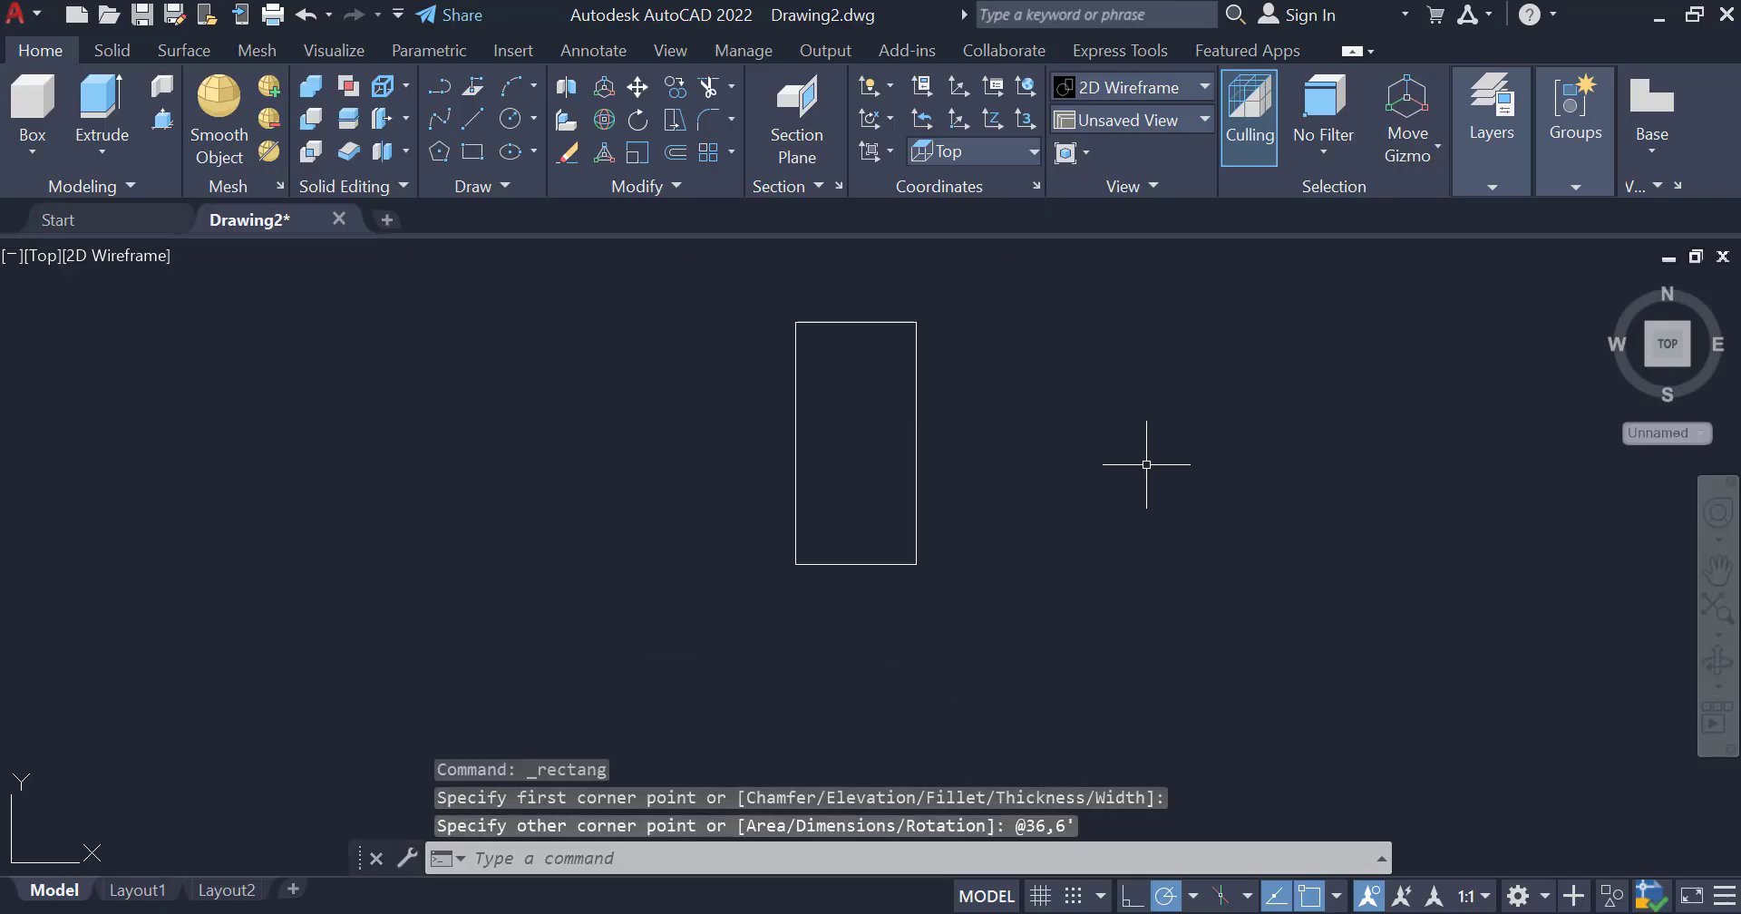
scroll(1107, 367, up, 2)
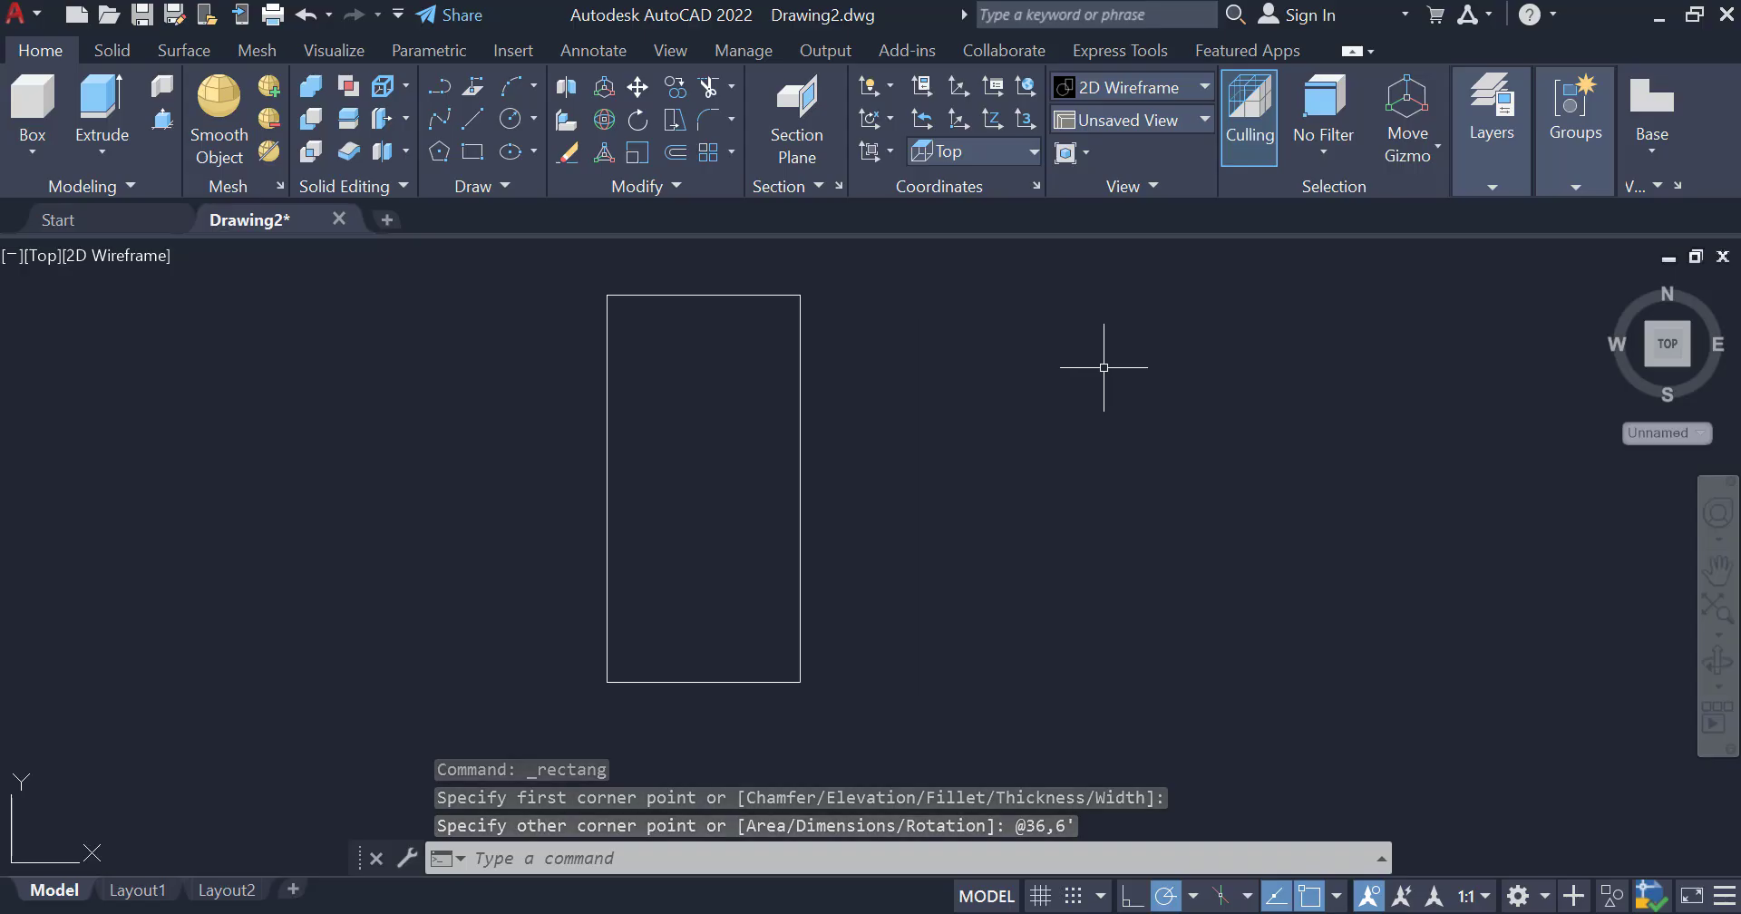
- Offset the rectangle outward by 2 inches to form the outer door frame
text(o)
key(Return)
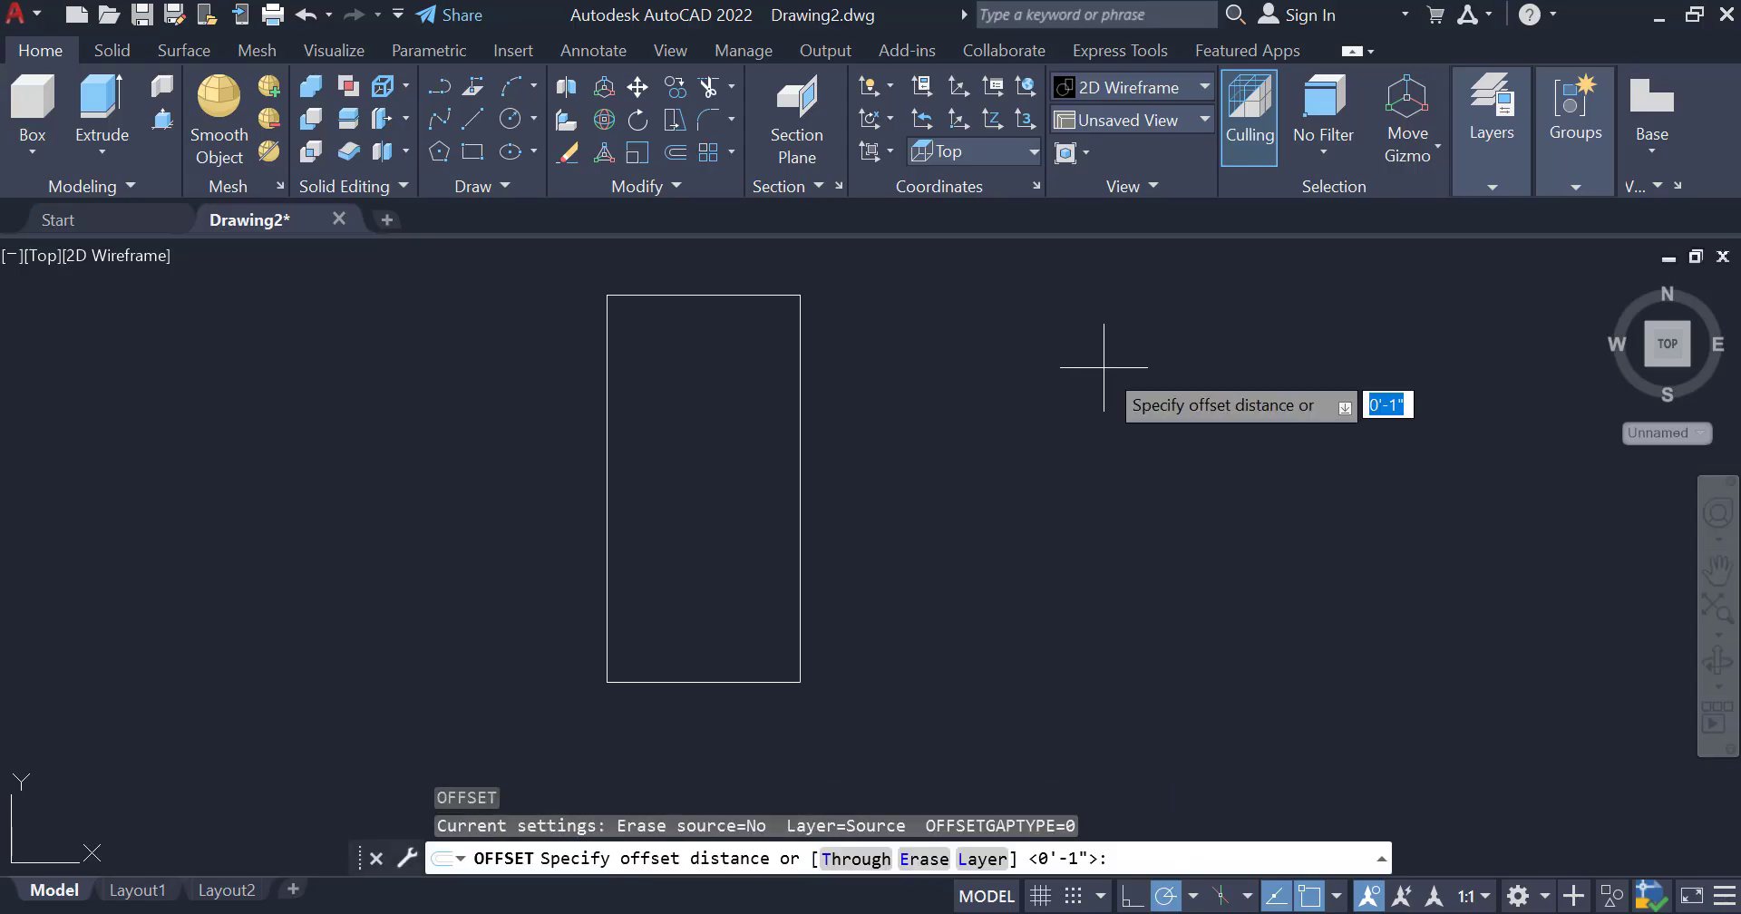
text(2)
key(Return)
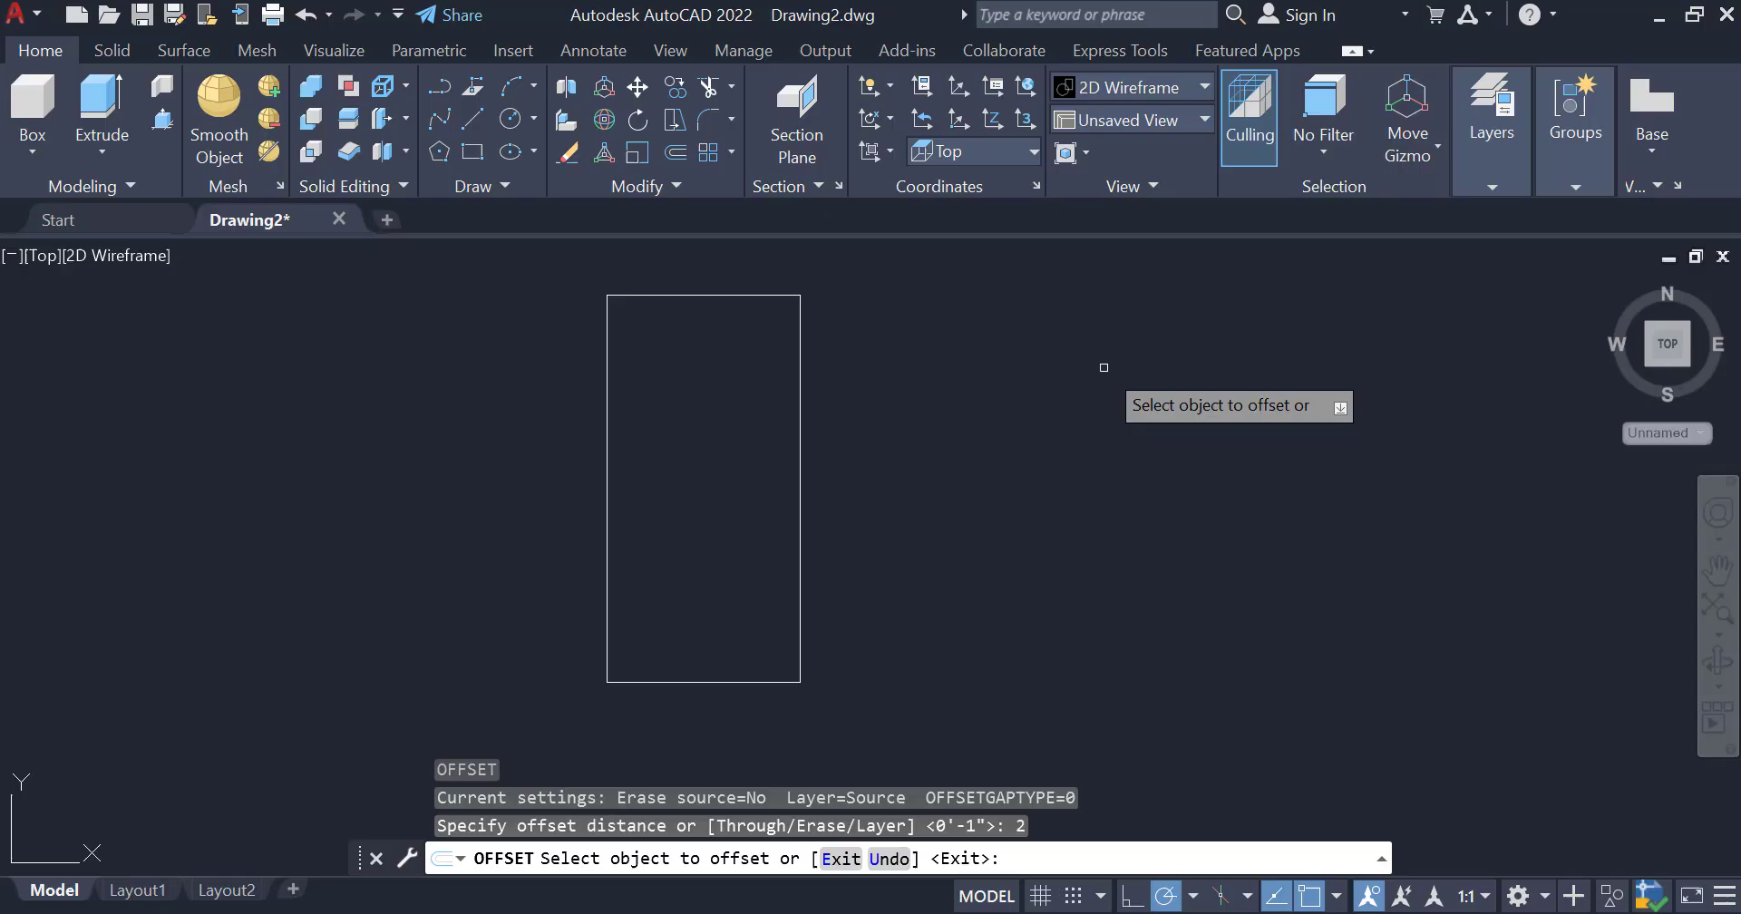
click(798, 466)
click(933, 494)
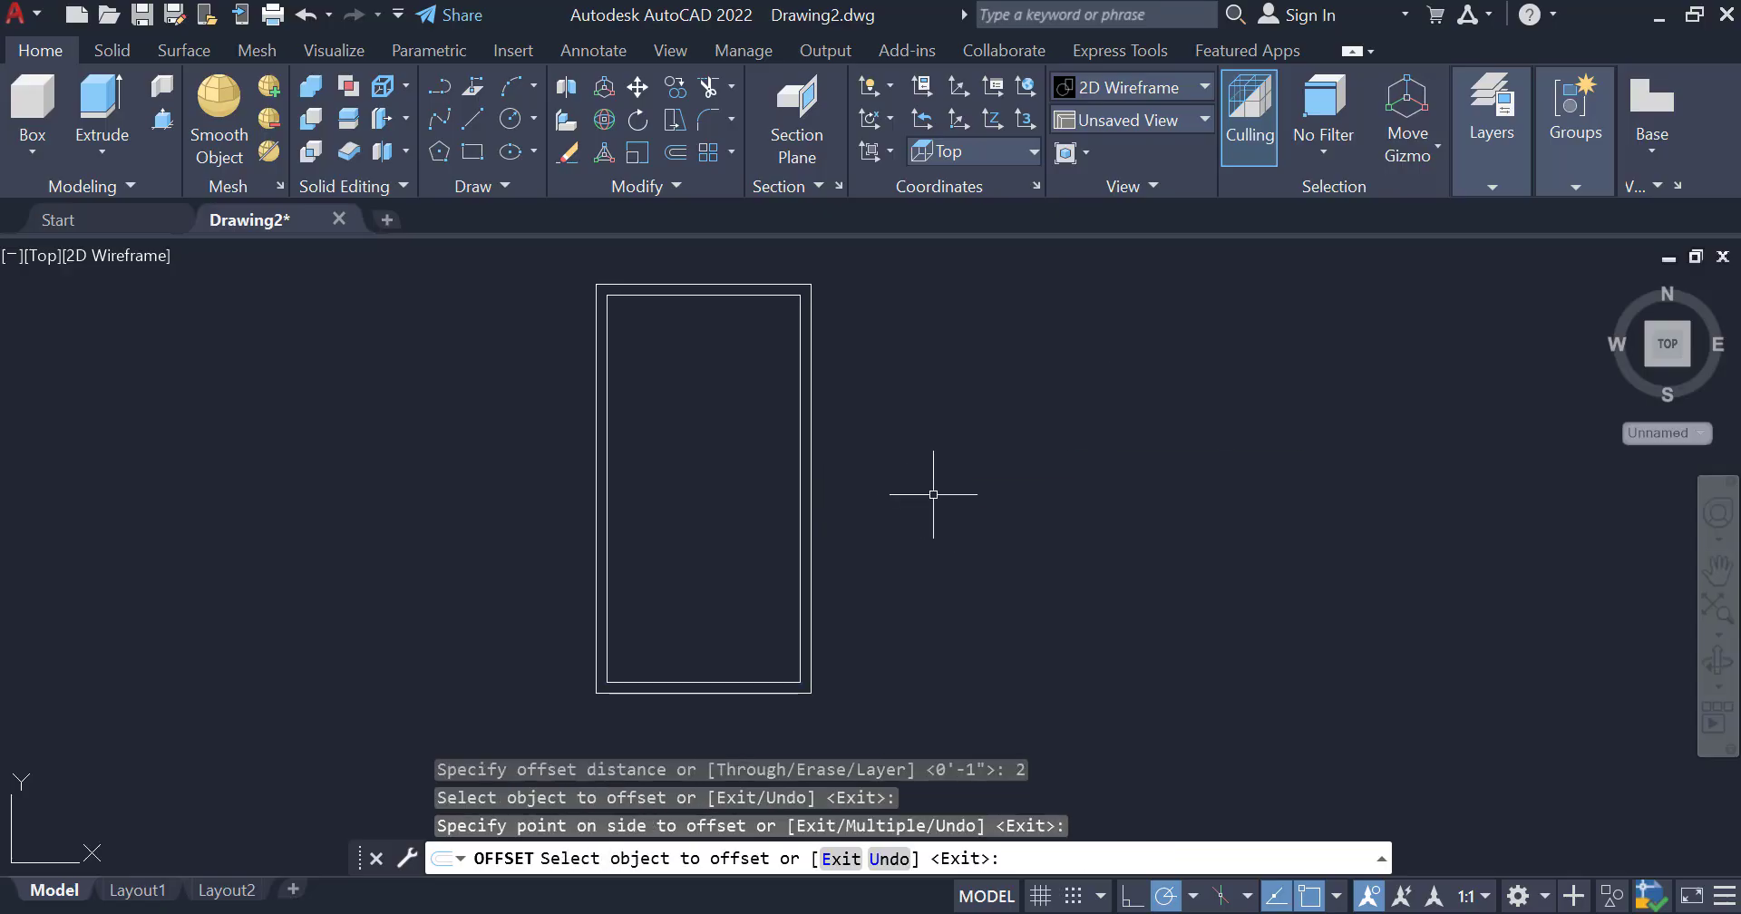
key(Escape)
- Draw a horizontal line across the inner rectangle between the midpoints of its two long sides
click(466, 118)
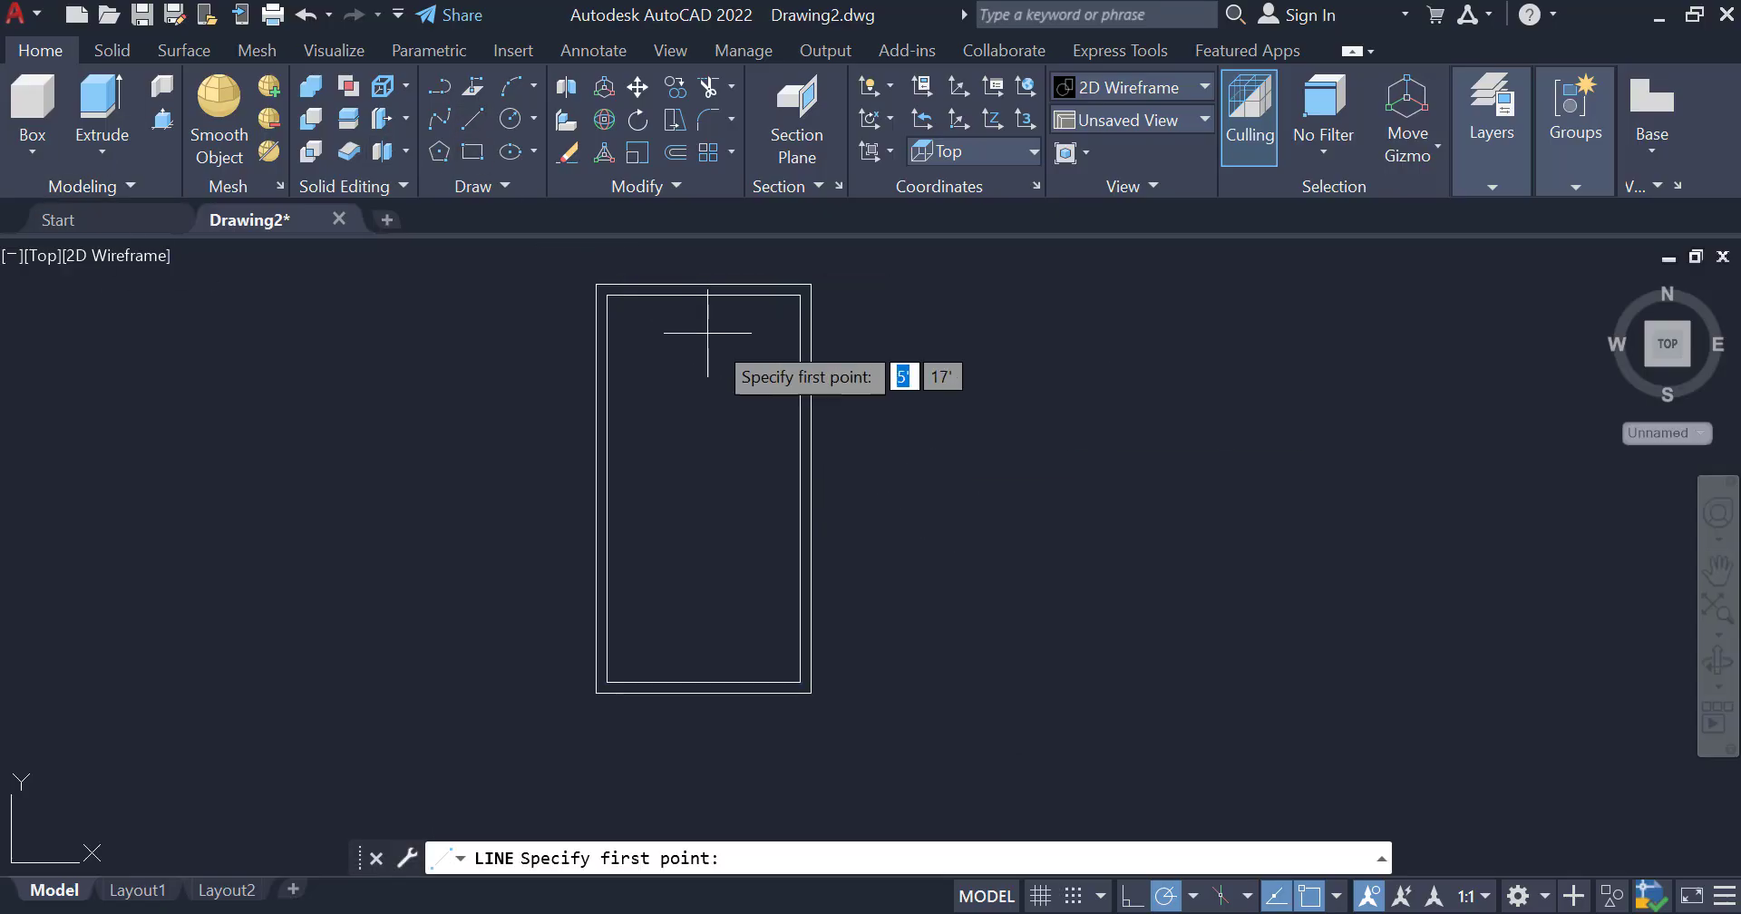
click(607, 488)
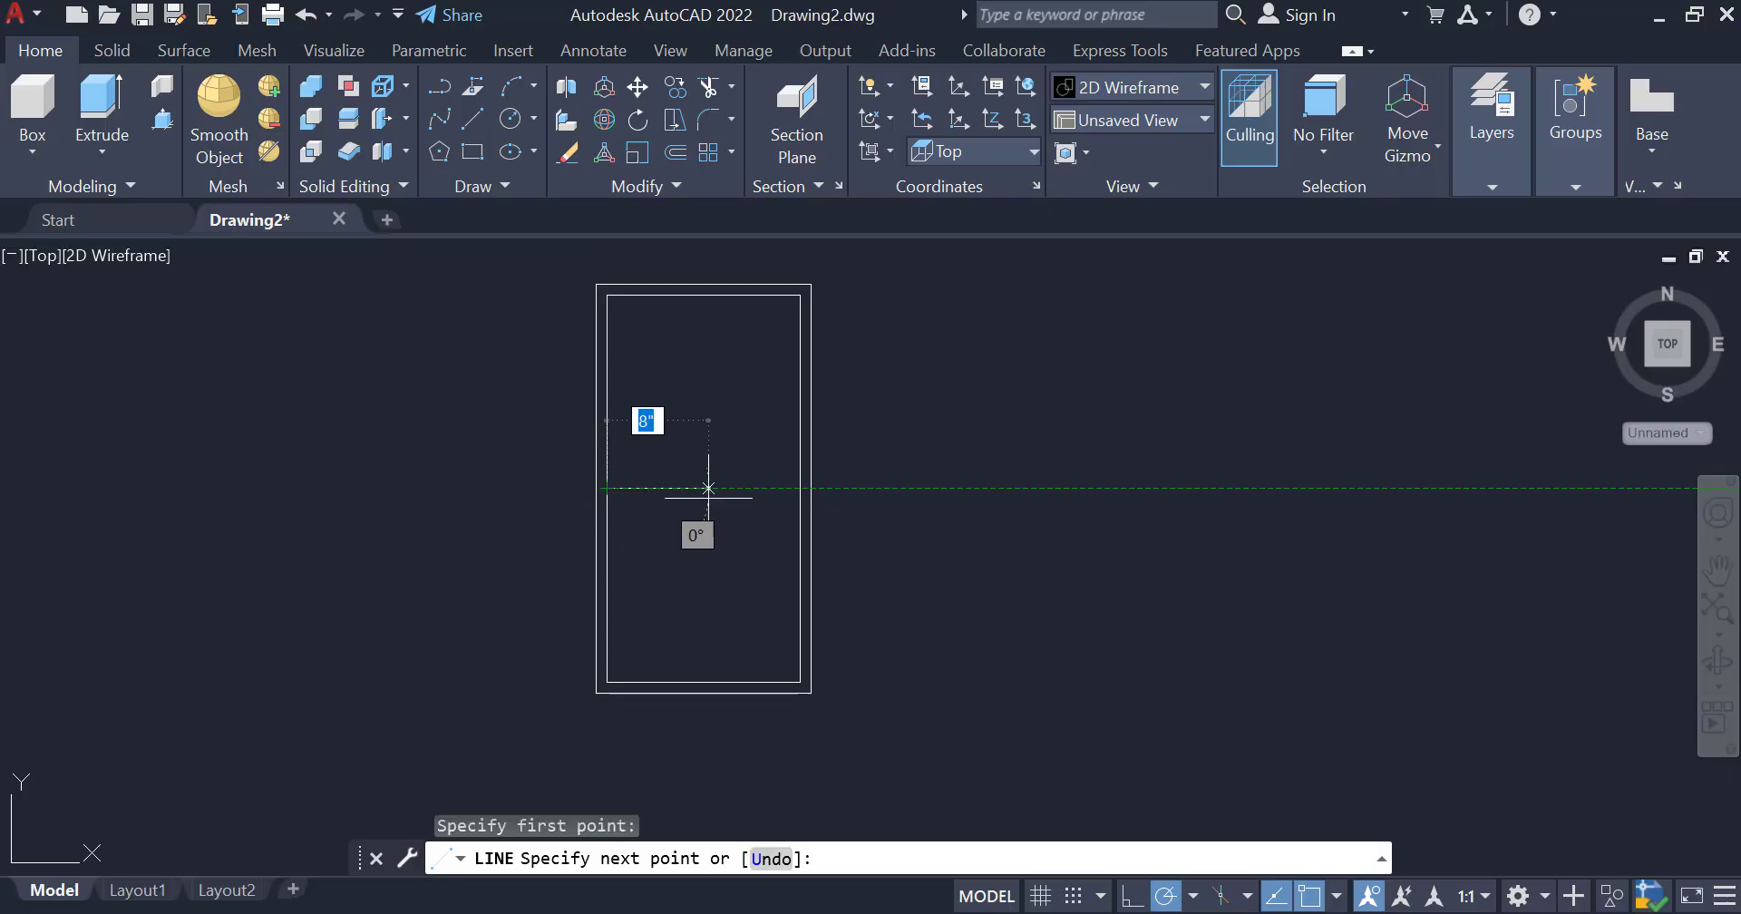
click(799, 487)
right_click(800, 488)
click(890, 511)
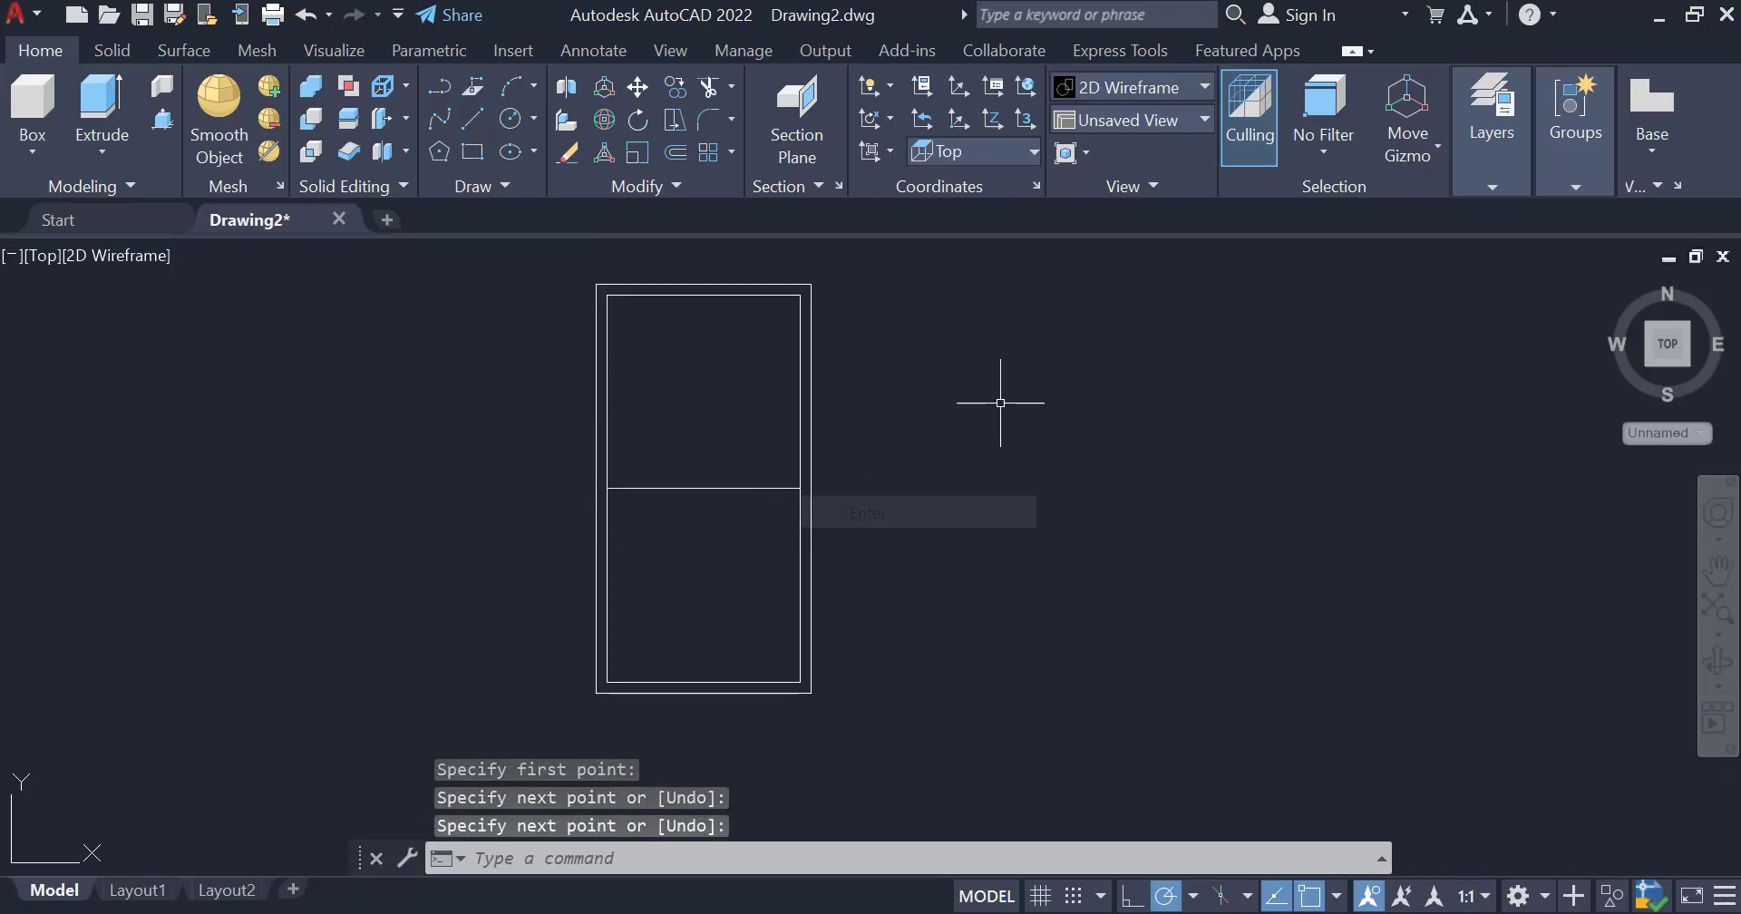
- Draw a vertical line from the midpoint of the inner rectangle's upper edge to the middle of the horizontal divider
right_click(1003, 362)
click(1089, 380)
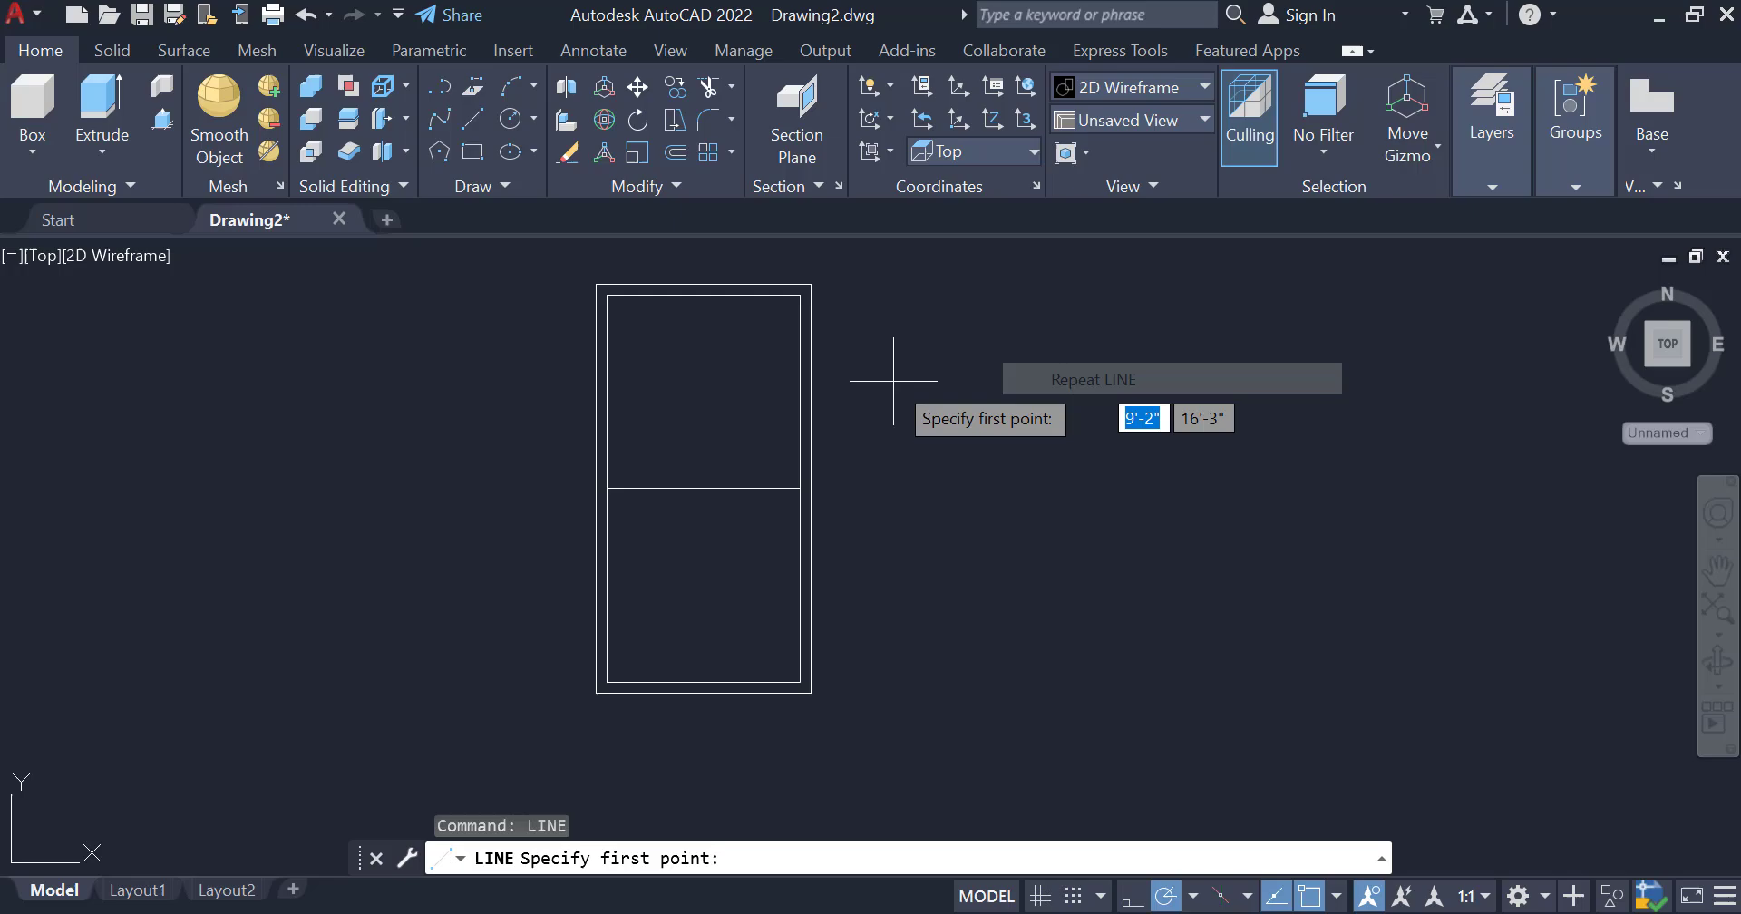
click(703, 294)
click(703, 488)
right_click(704, 488)
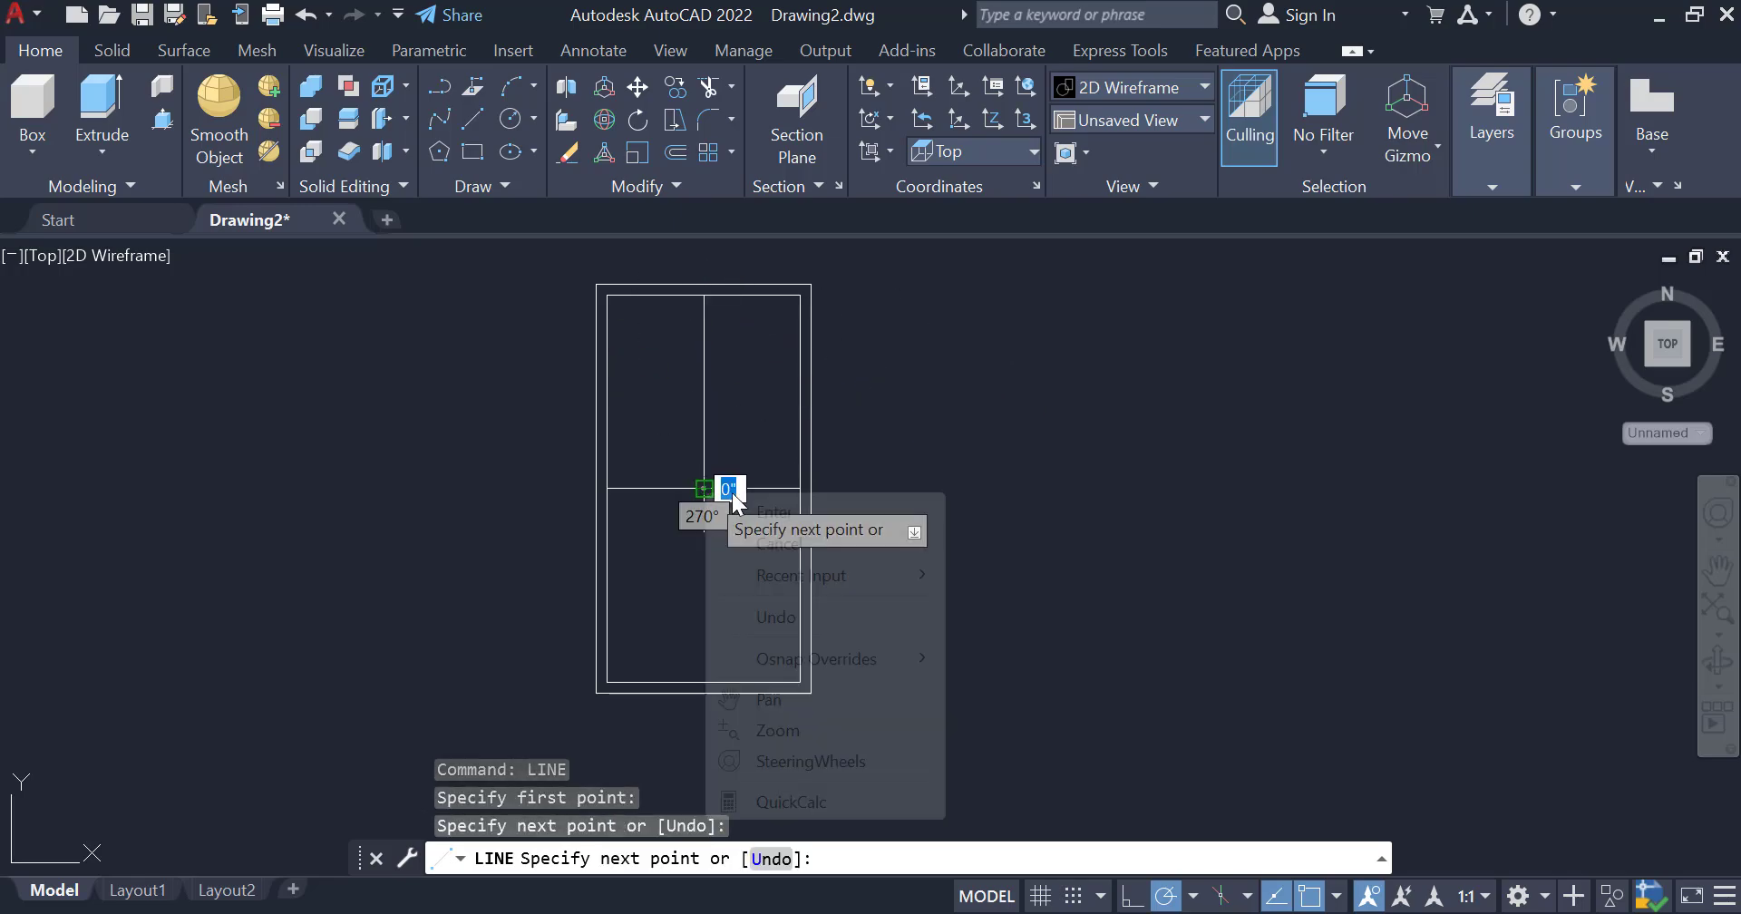
click(770, 512)
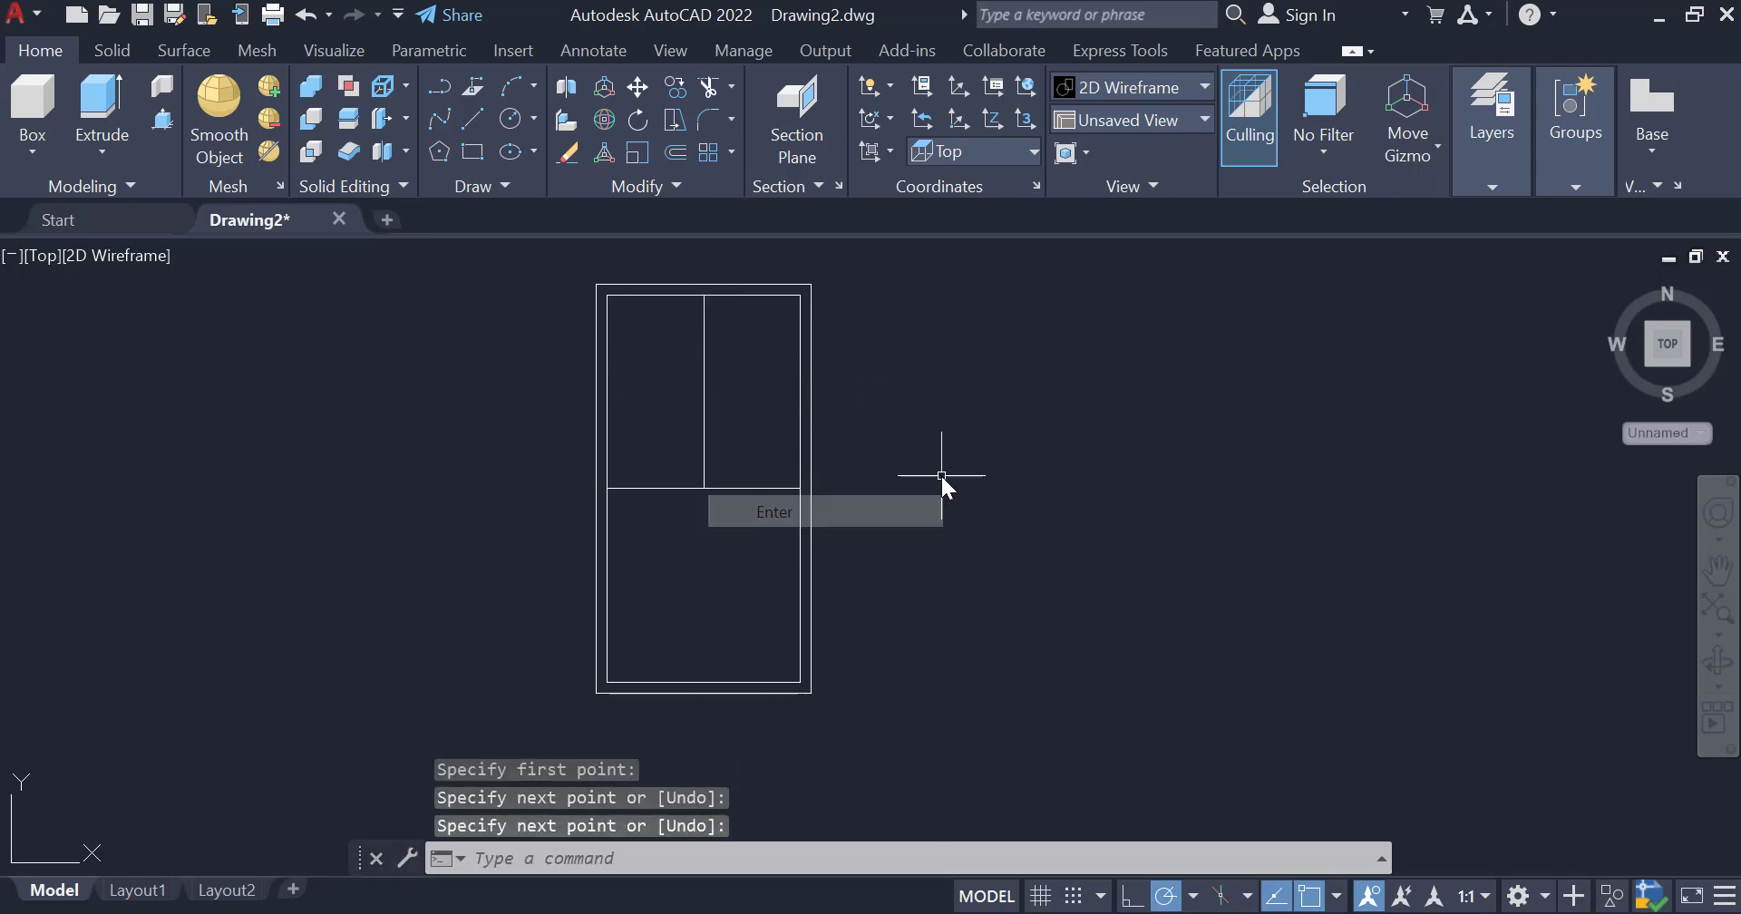
- Trace the upper-left and upper-right door panels with one rectangle each, from the inner frame's corners to the dividers' junction
click(473, 149)
click(607, 294)
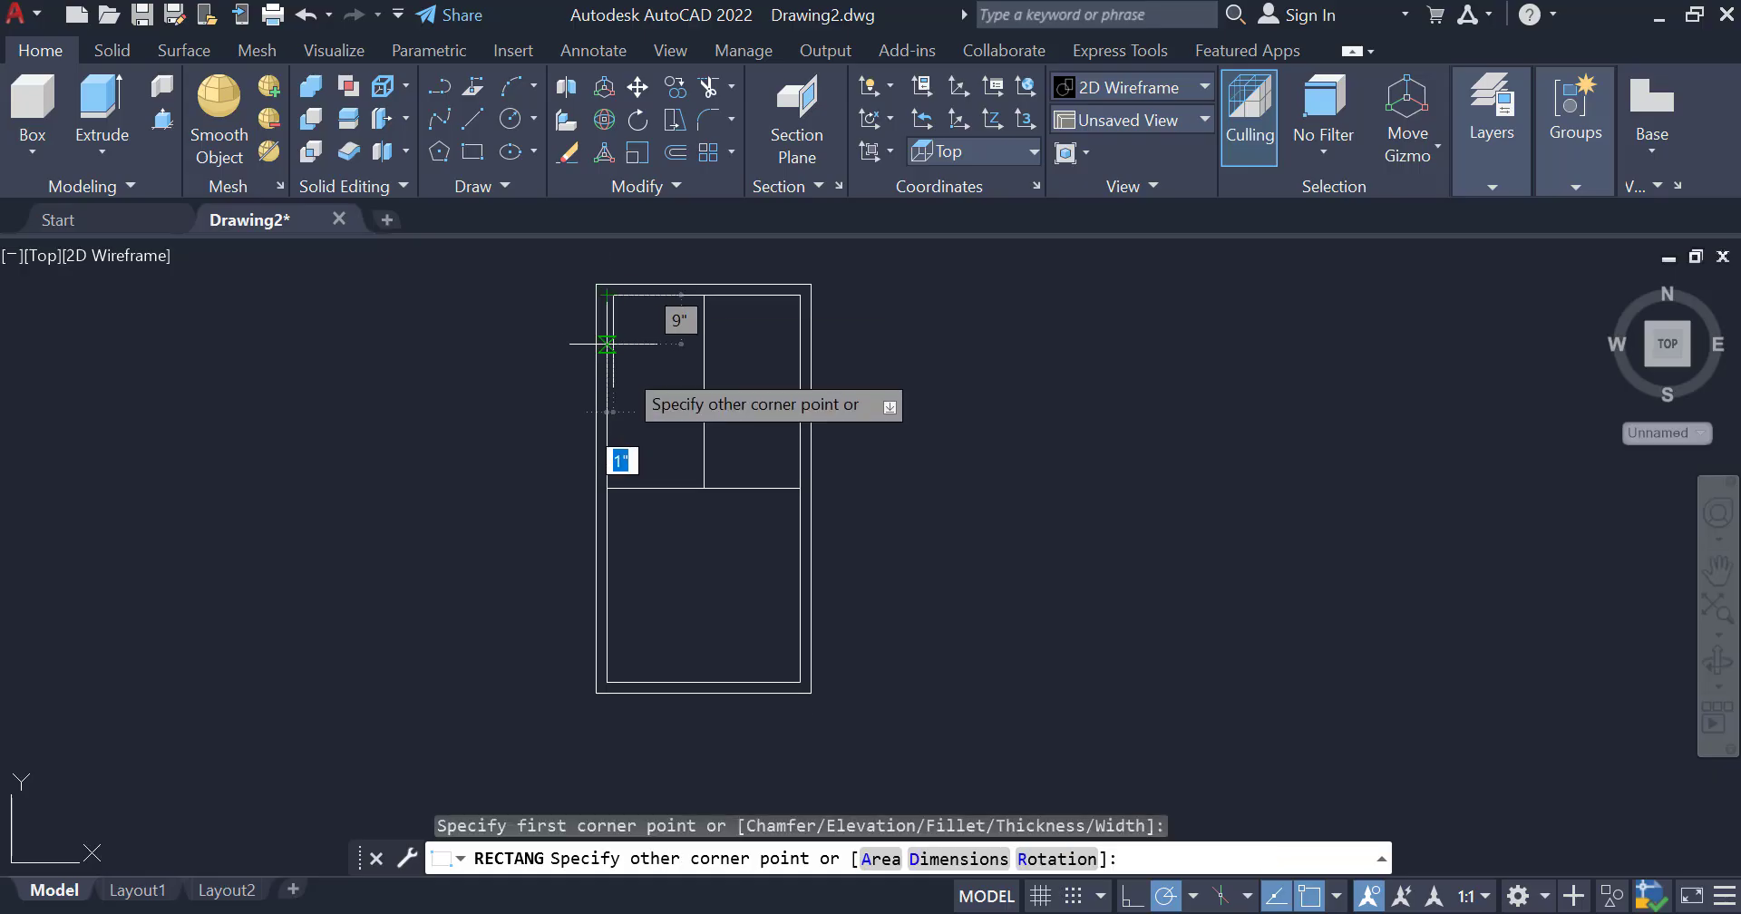
click(703, 489)
right_click(703, 489)
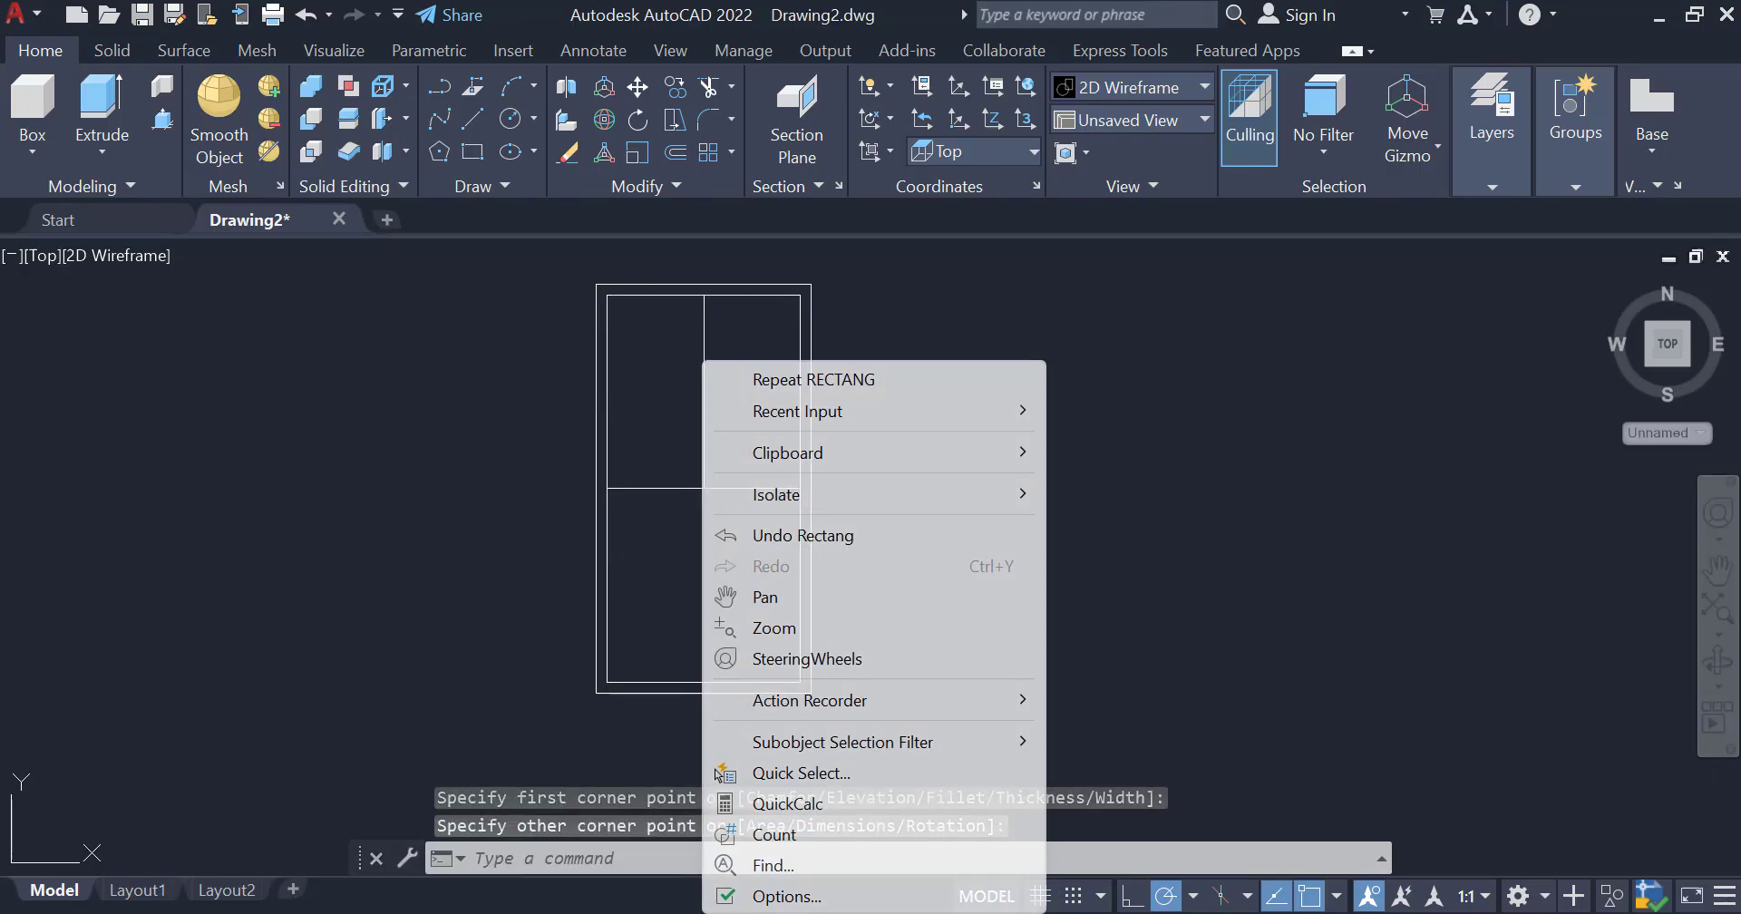
click(817, 380)
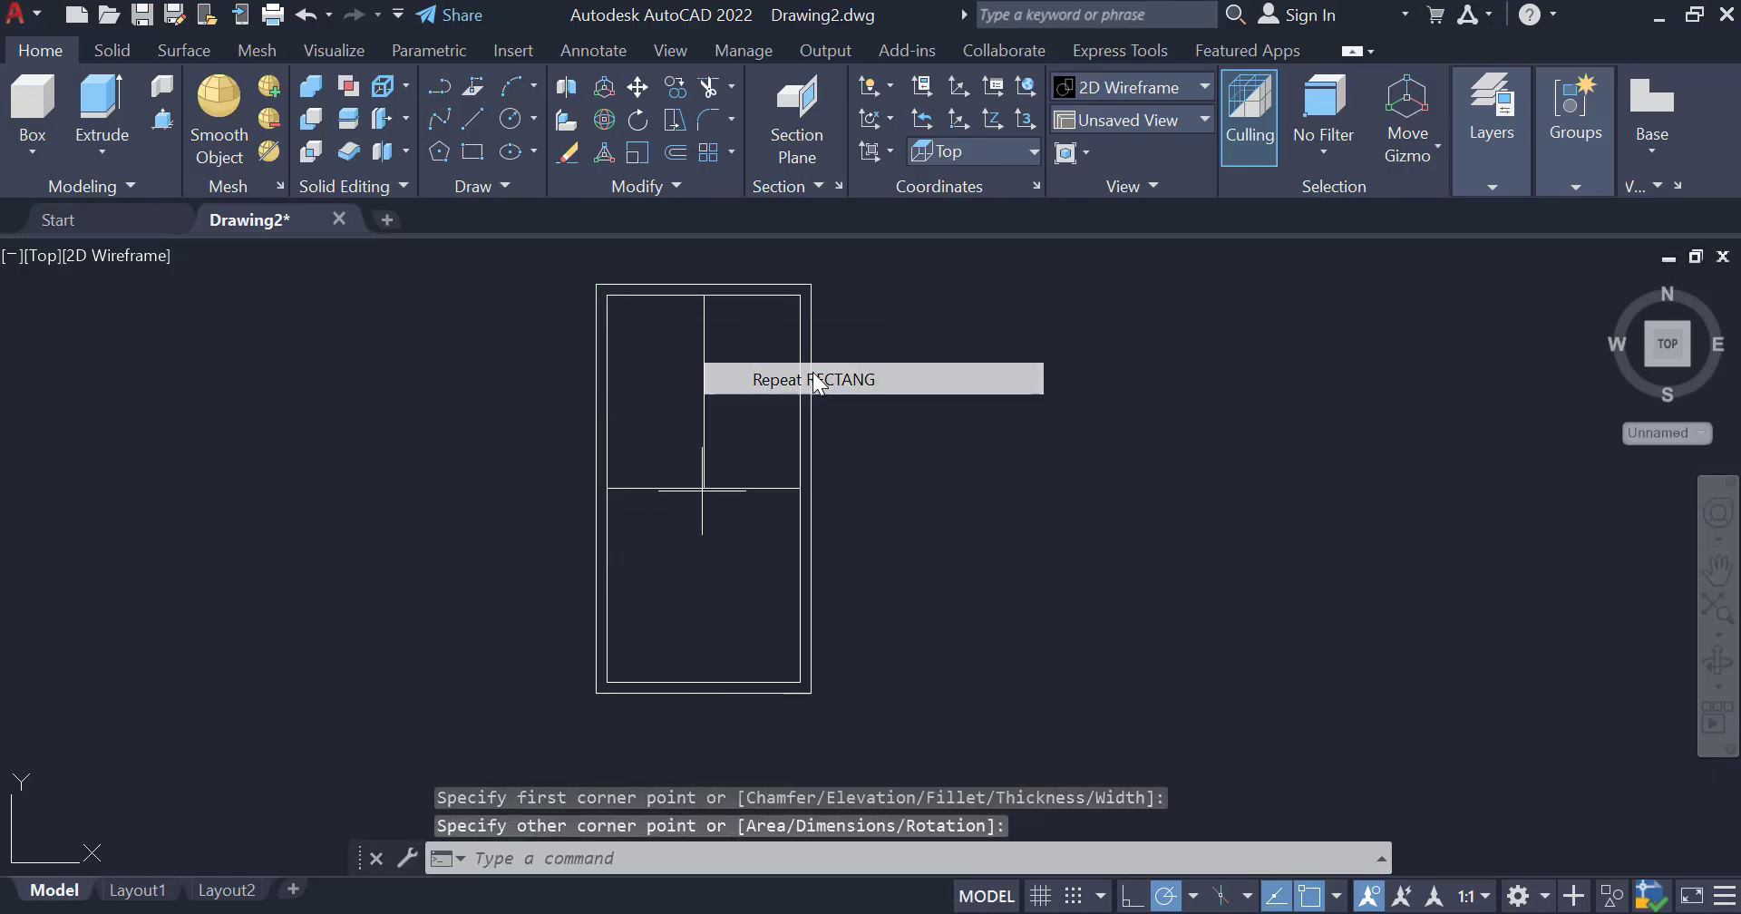
click(800, 294)
click(706, 488)
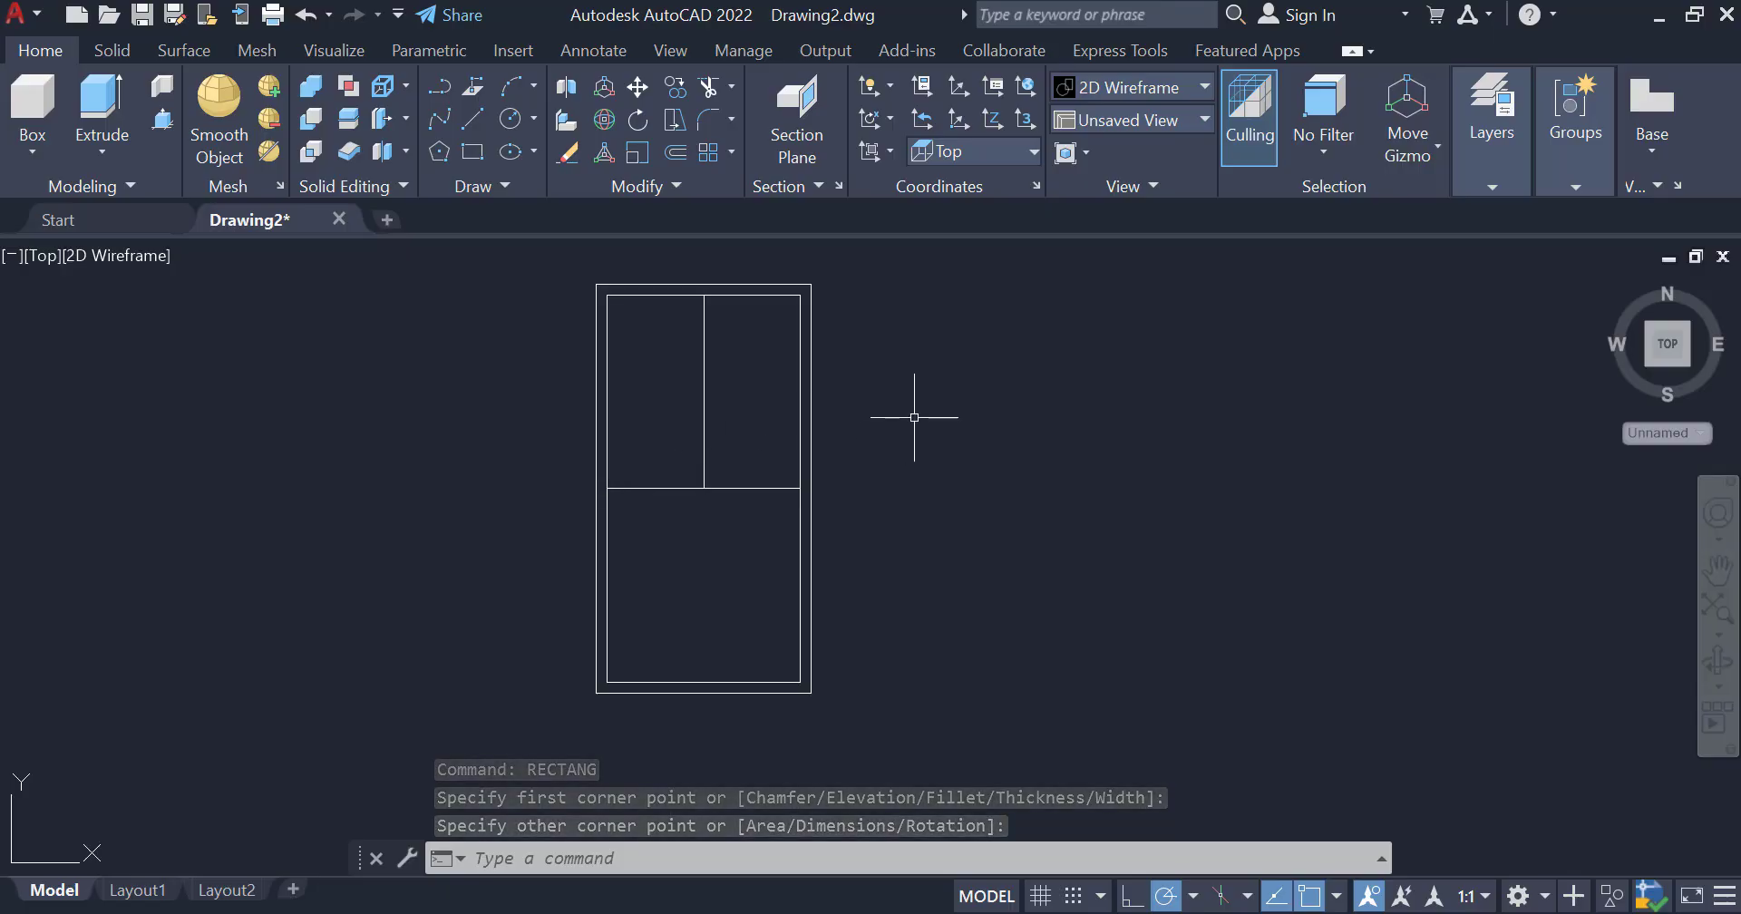
- Offset both upper panel rectangles inward by 1 inch
text(o)
key(Return)
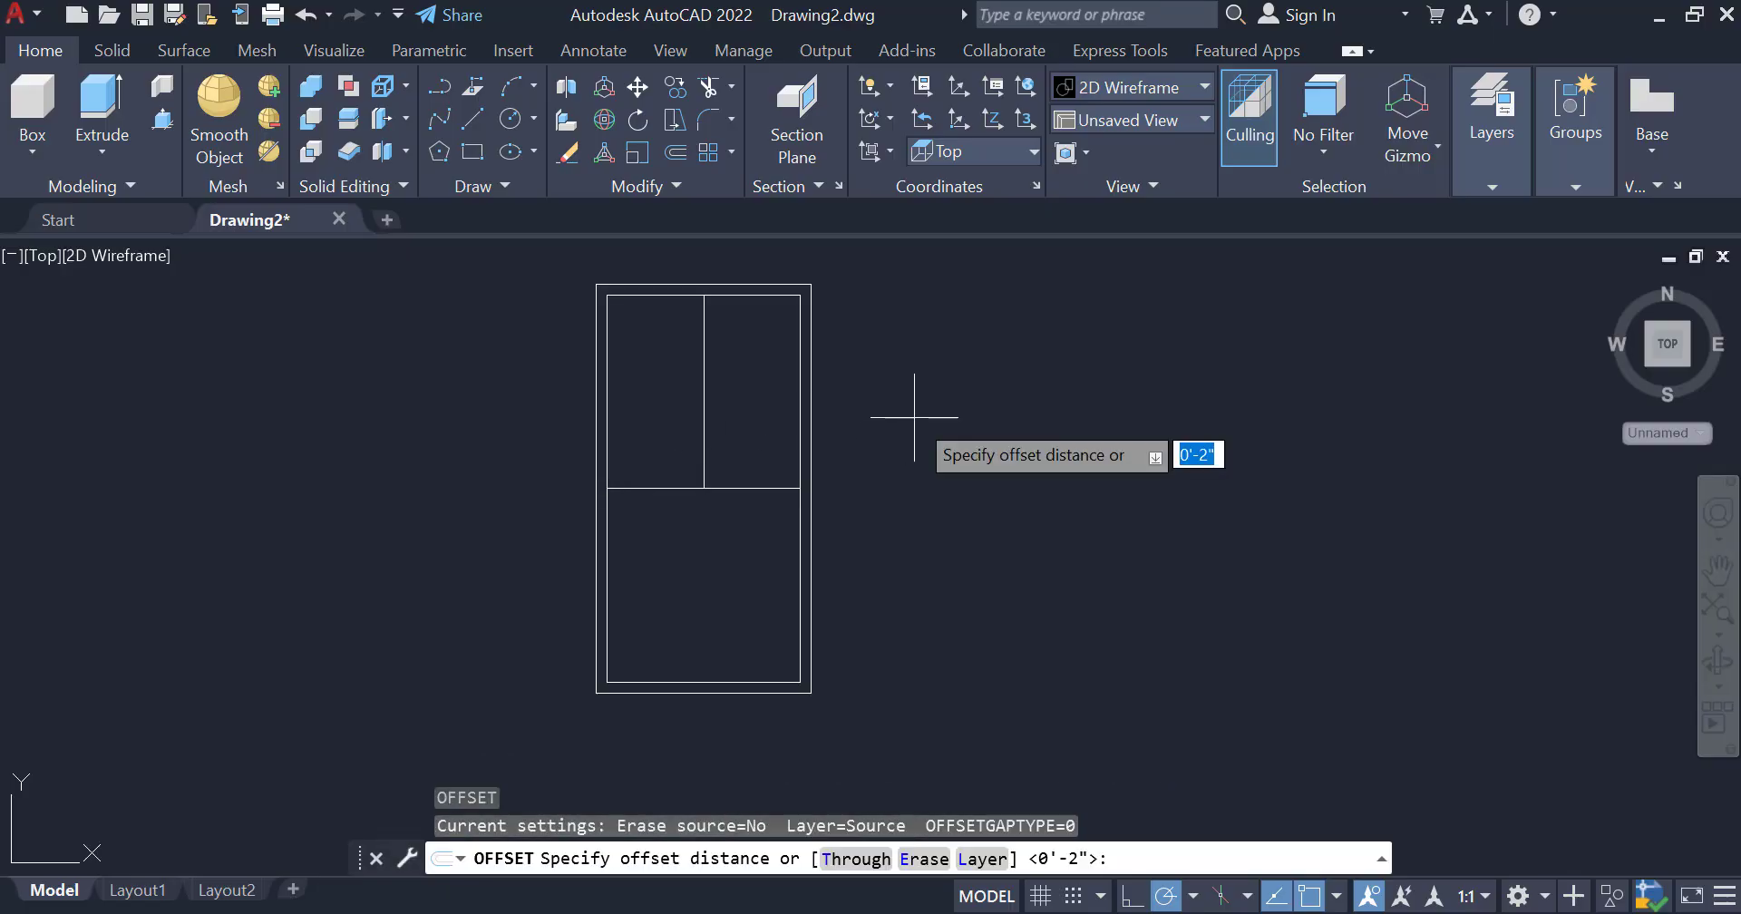
text(1)
key(Return)
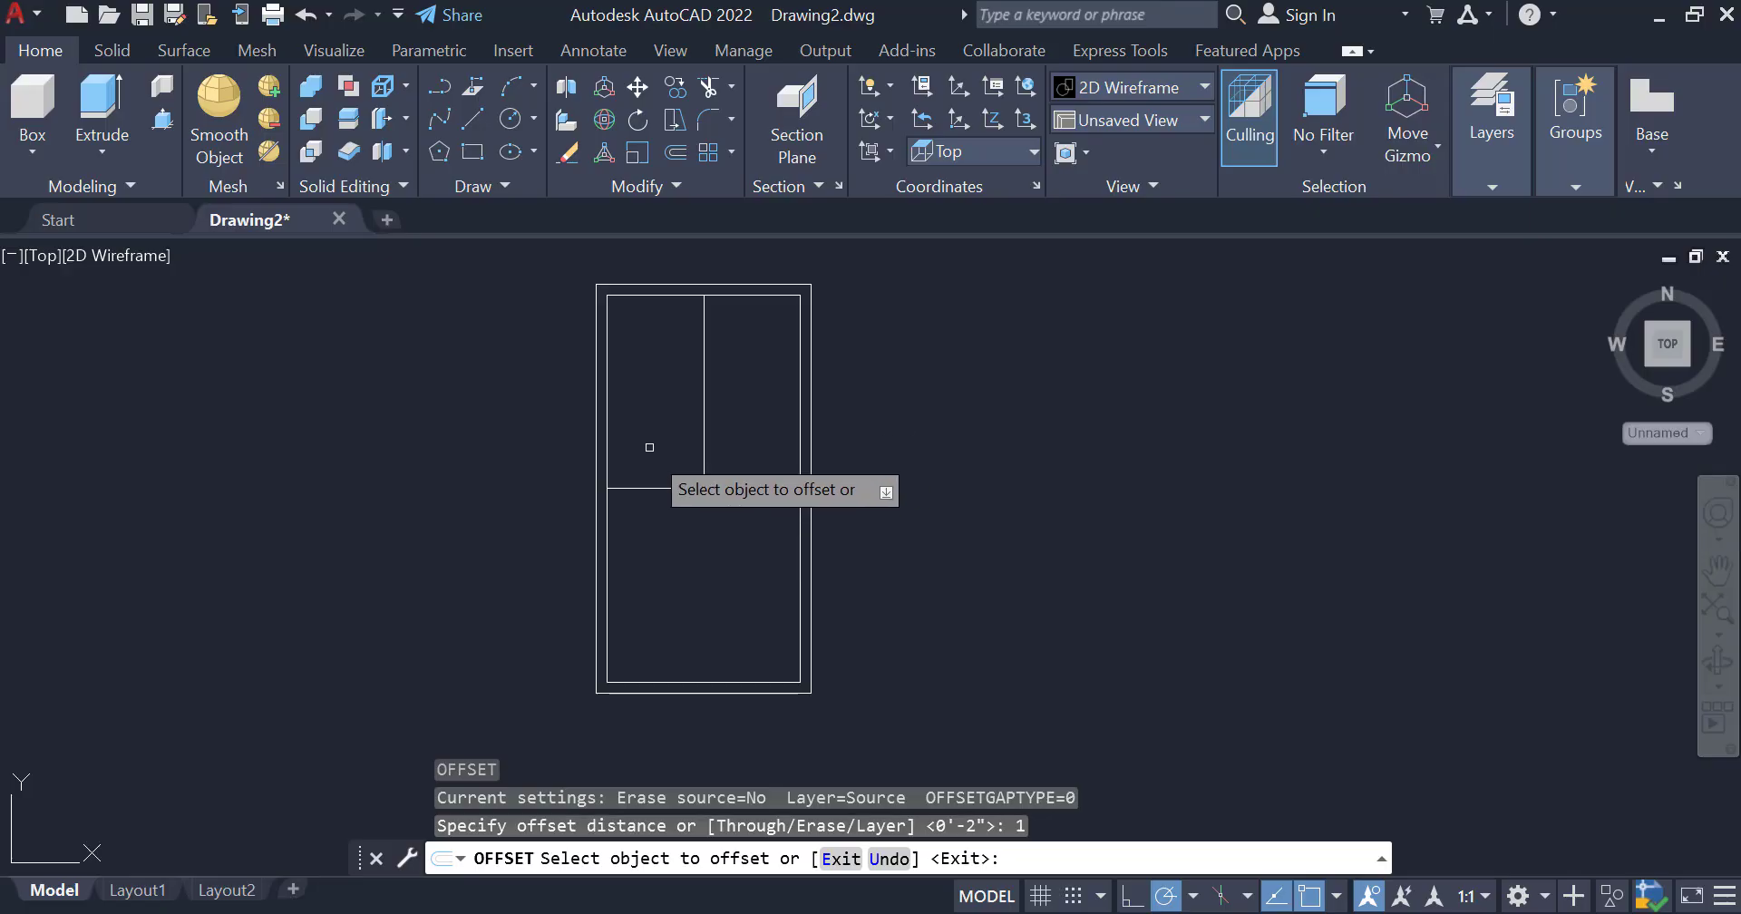
click(611, 407)
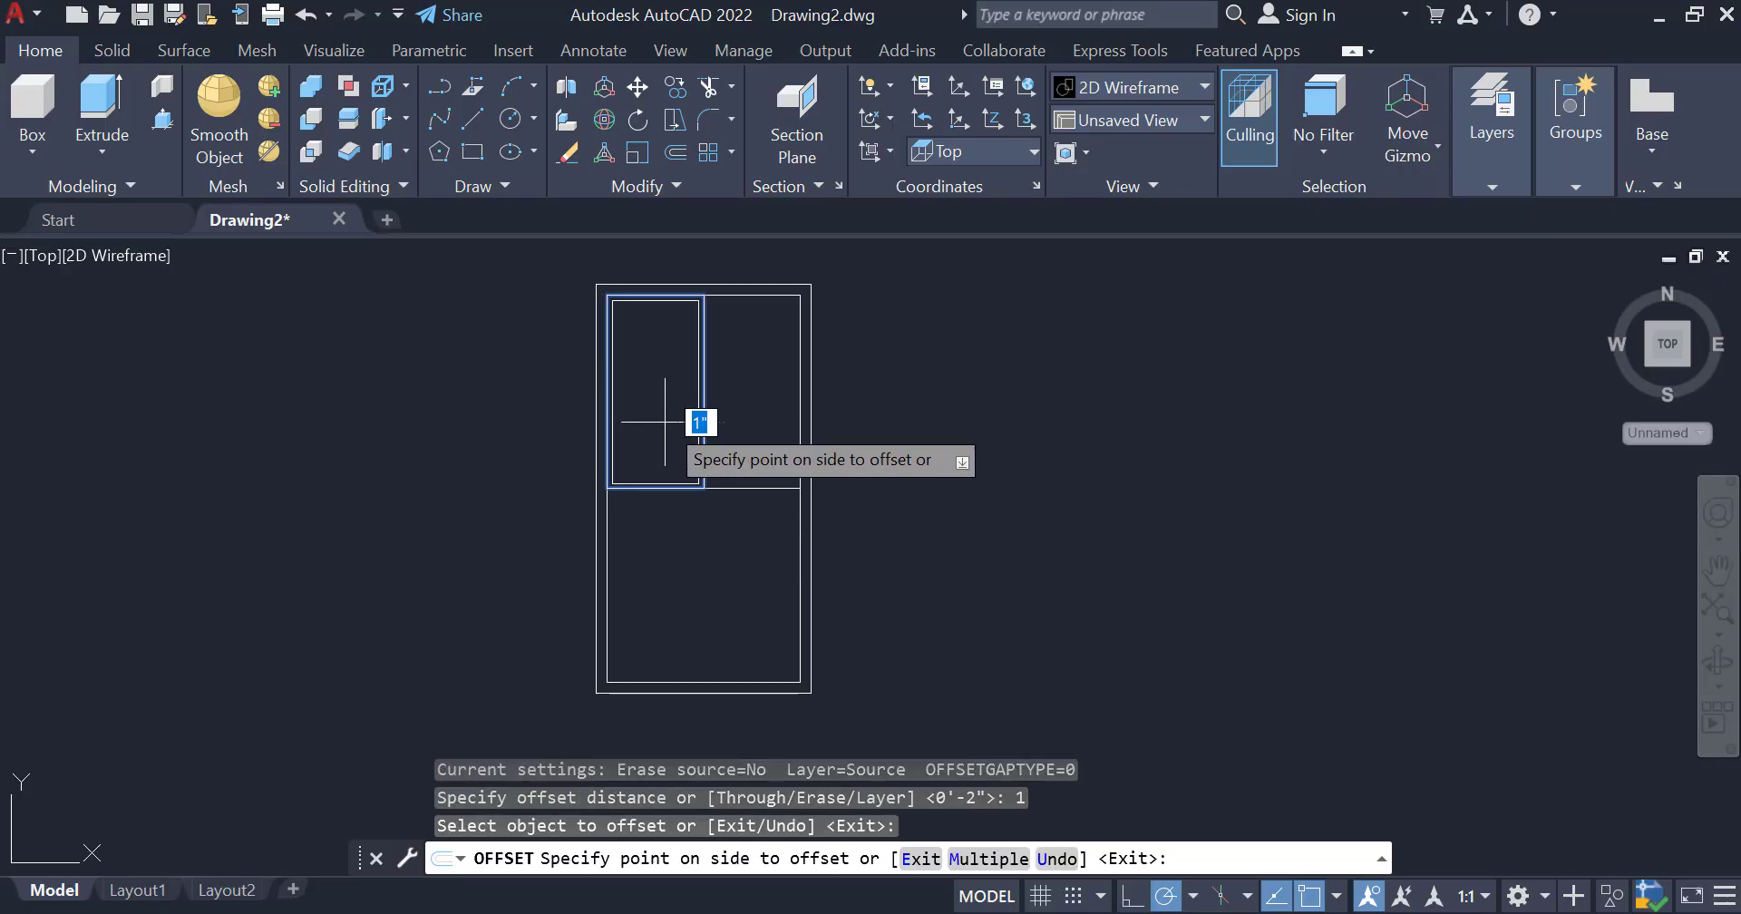
click(693, 427)
click(800, 424)
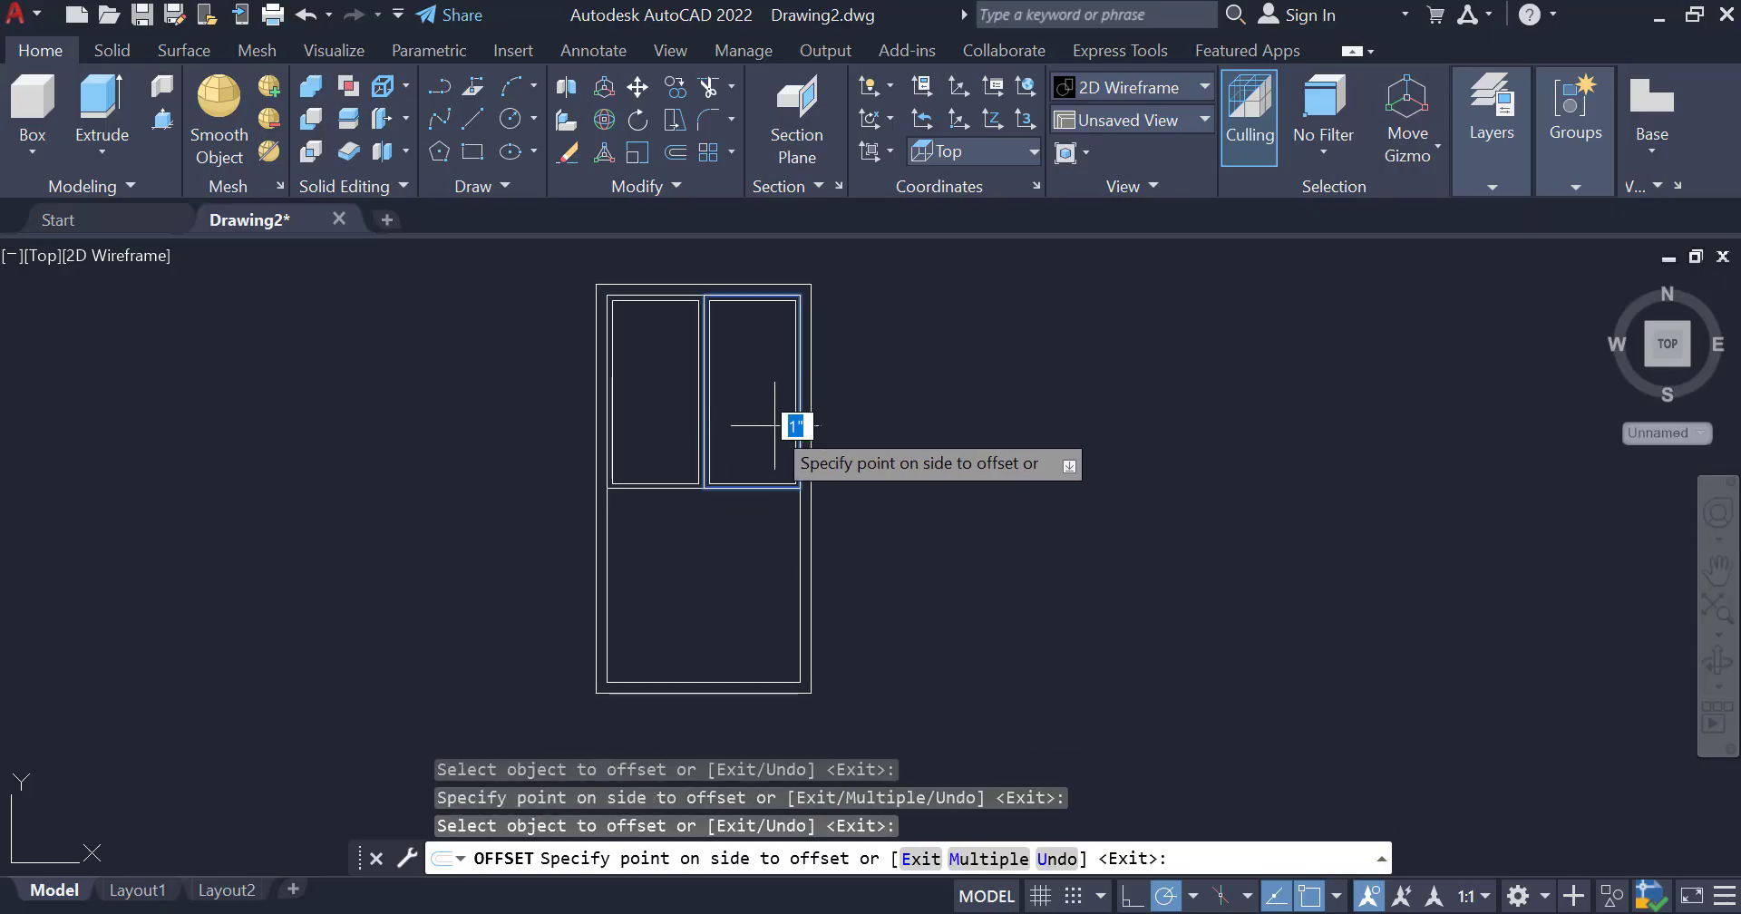
click(776, 427)
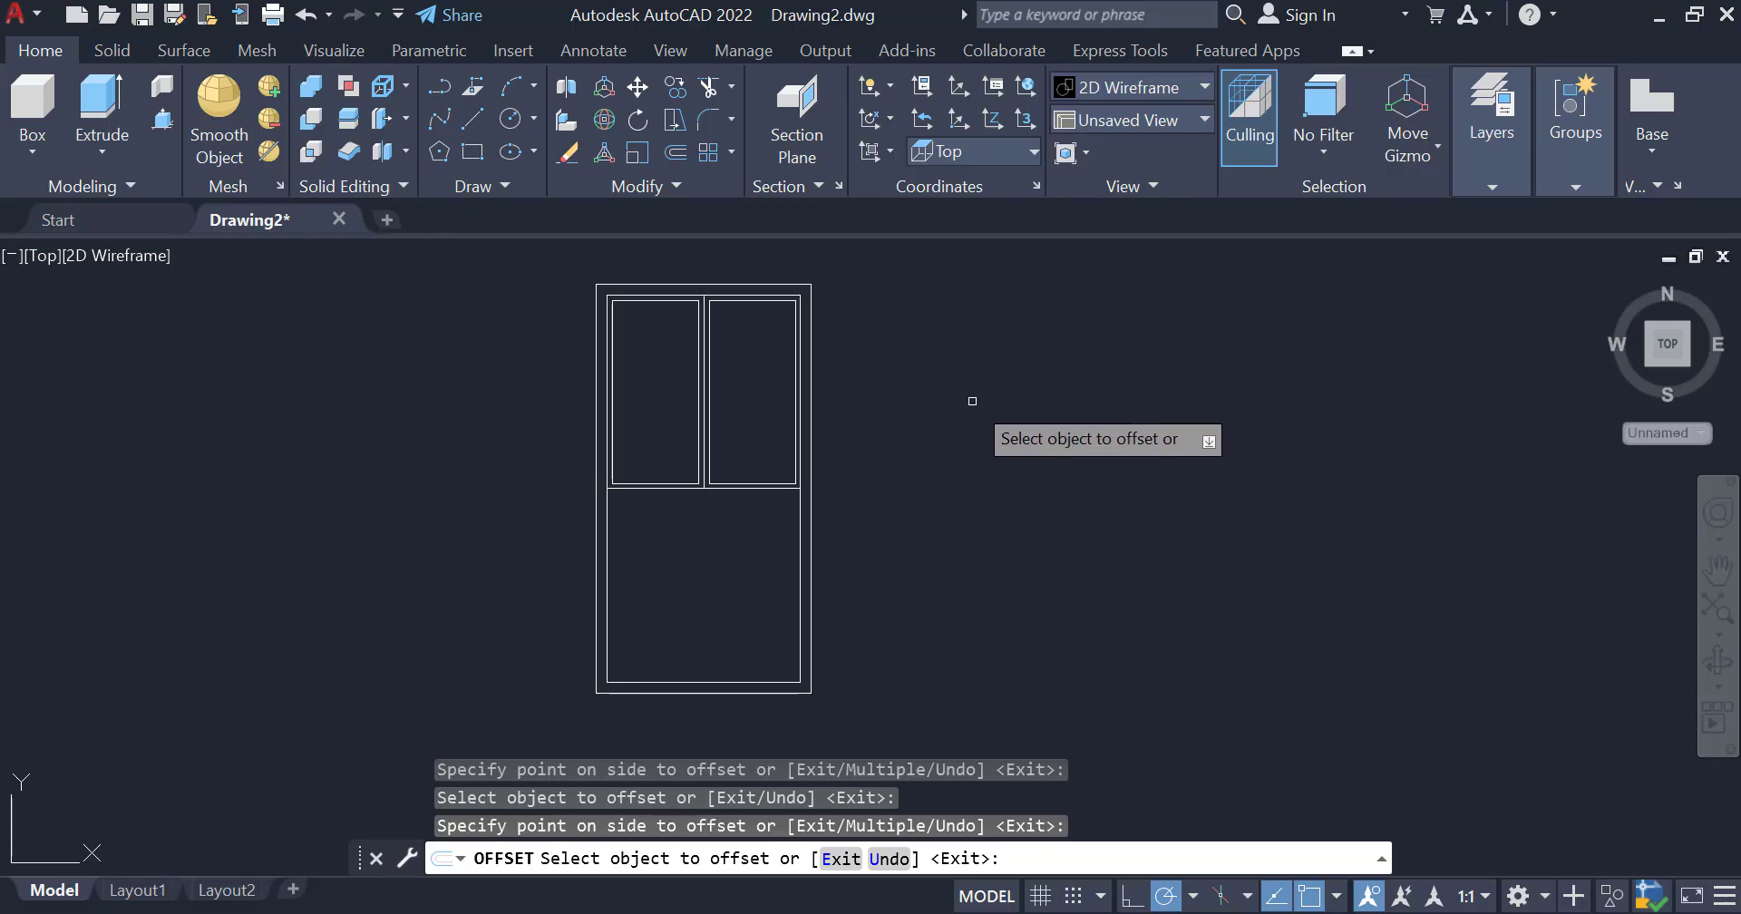
key(Escape)
- Draw a diagonal line across the lower panel from its upper-left corner to its lower-right corner
click(481, 128)
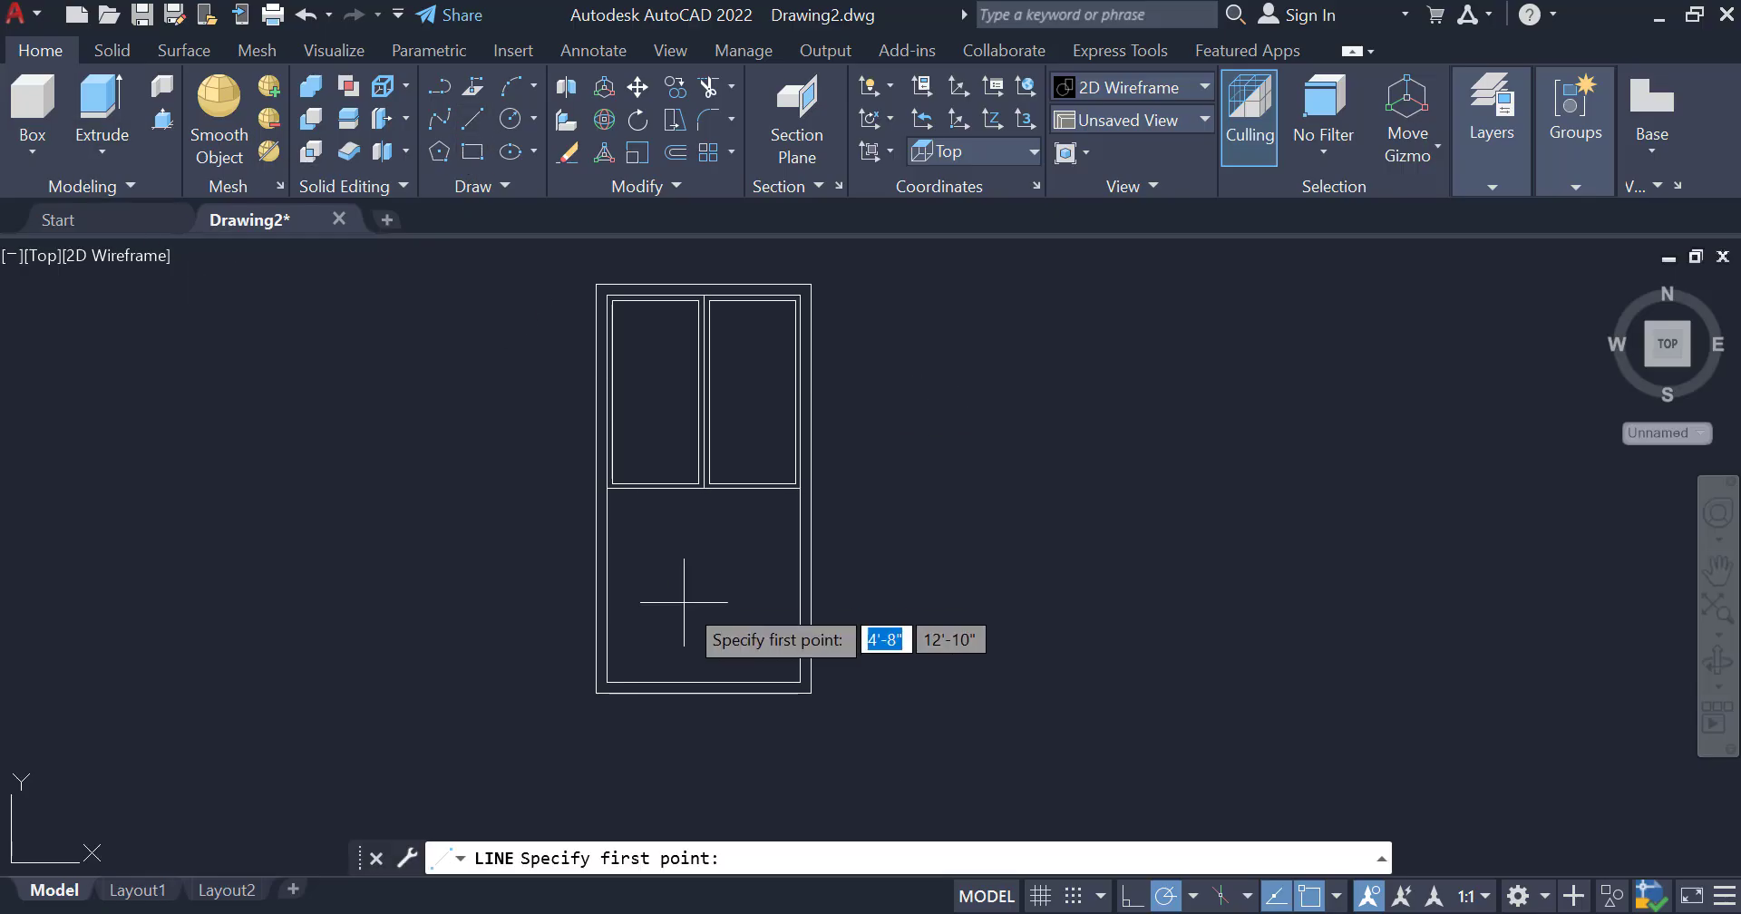
click(605, 487)
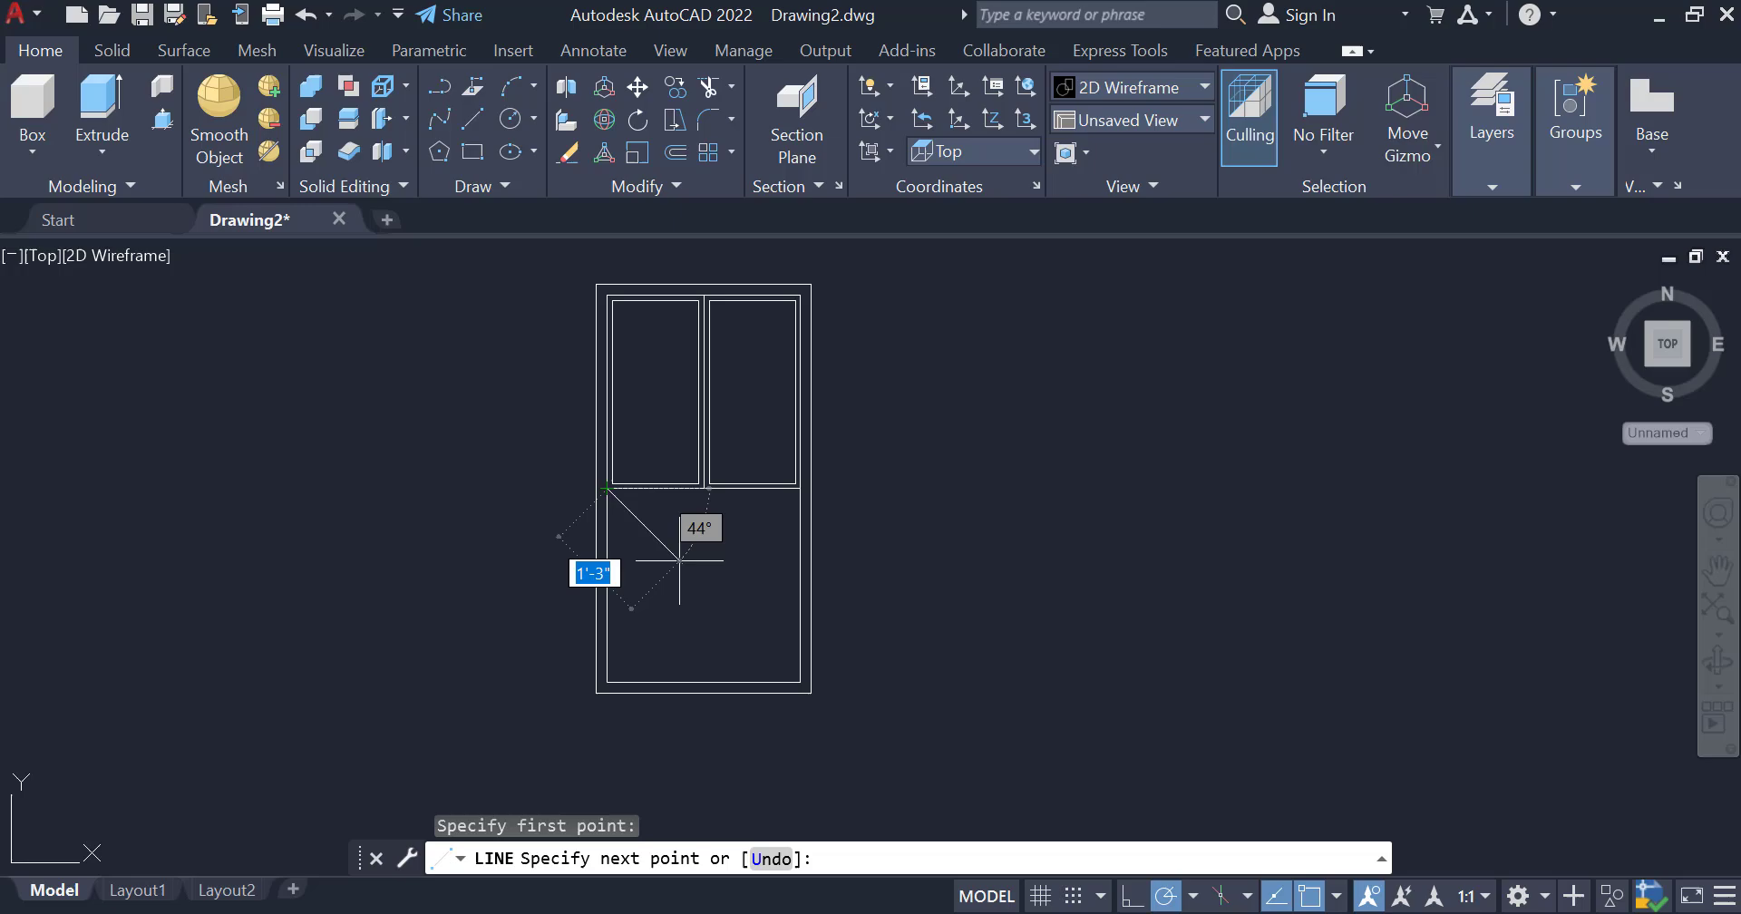
click(799, 682)
right_click(799, 681)
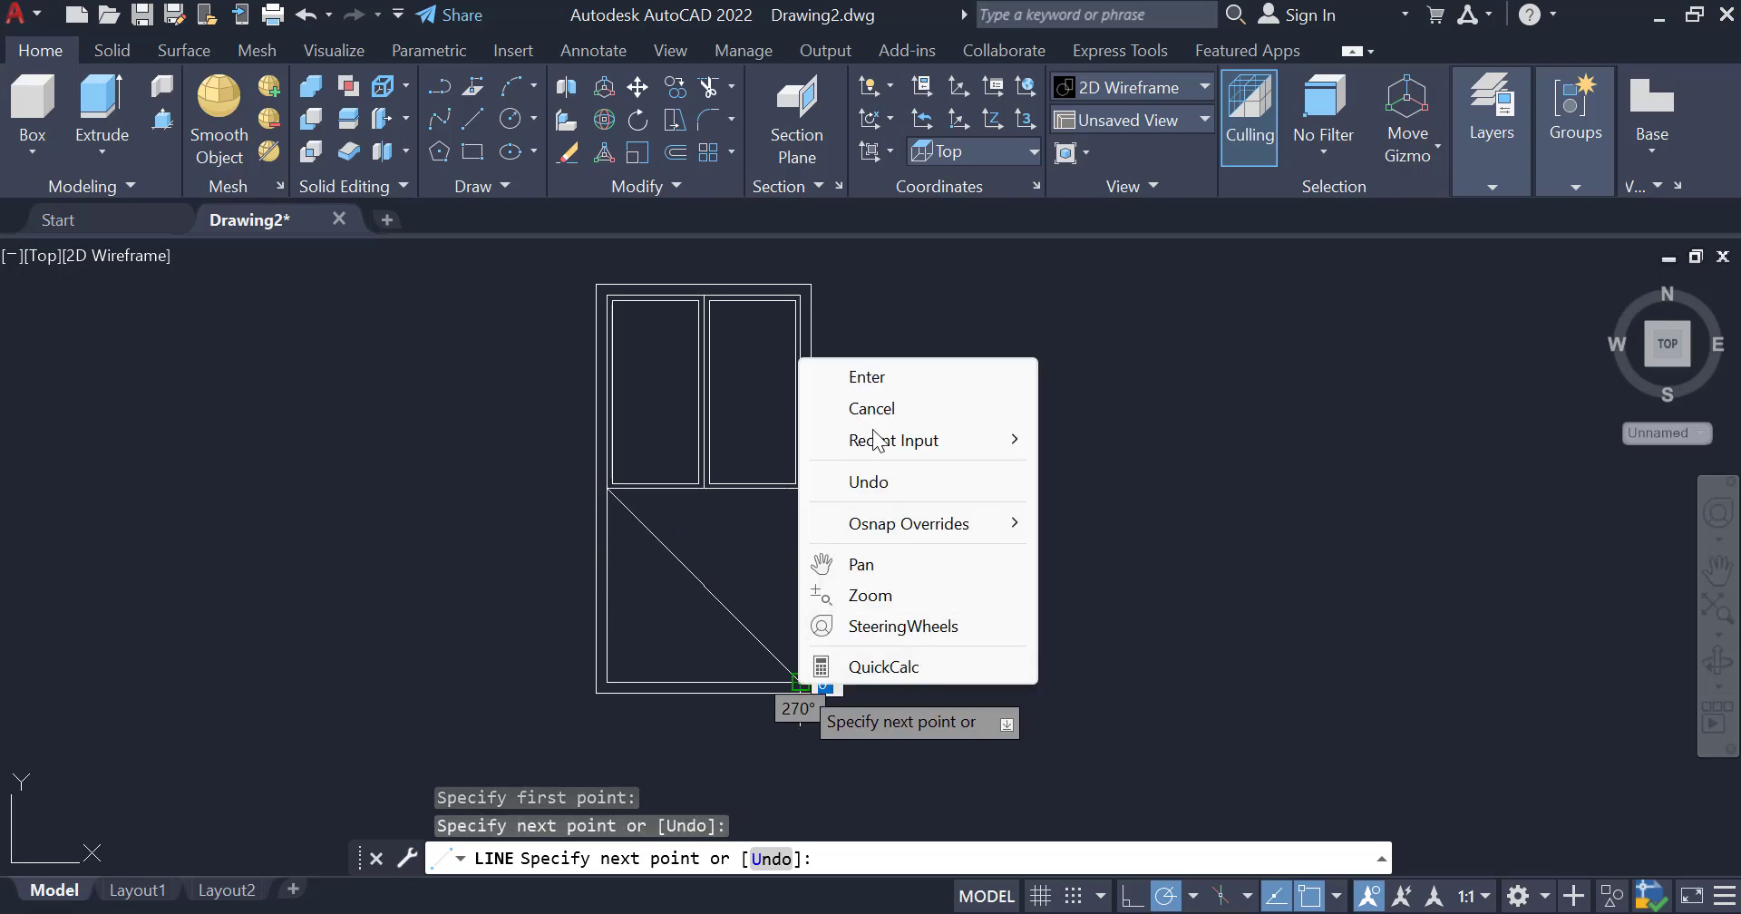
click(861, 376)
- Draw the opposite diagonal from the lower panel's upper-right corner to its lower-left corner
right_click(922, 454)
click(997, 385)
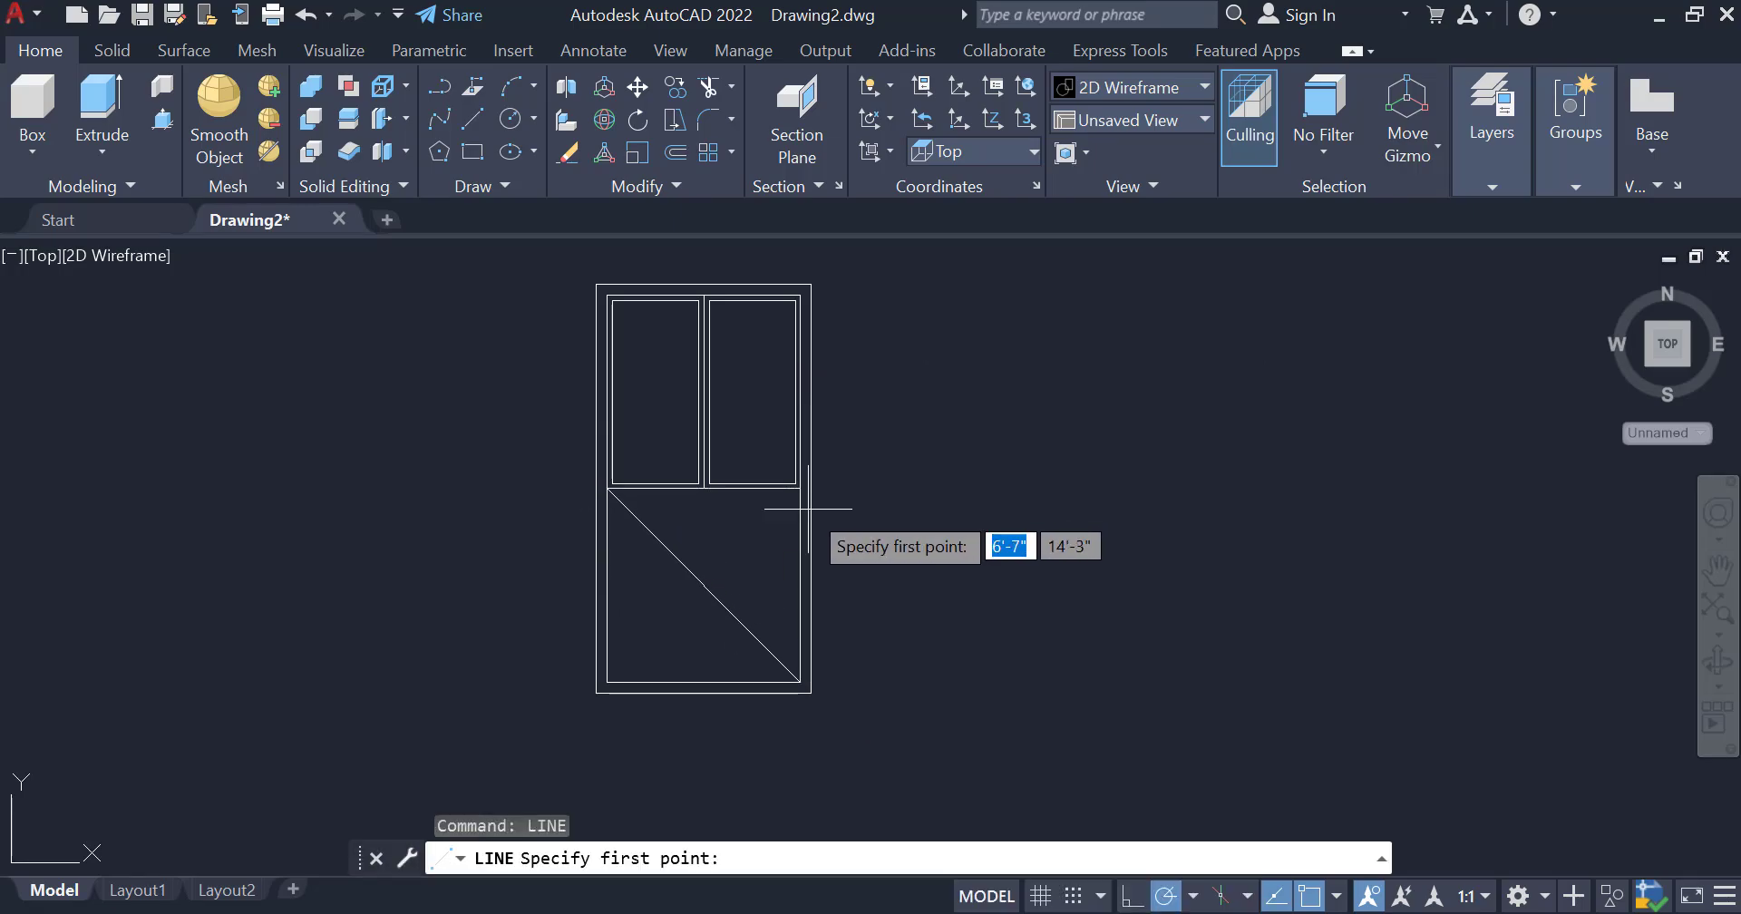
click(799, 489)
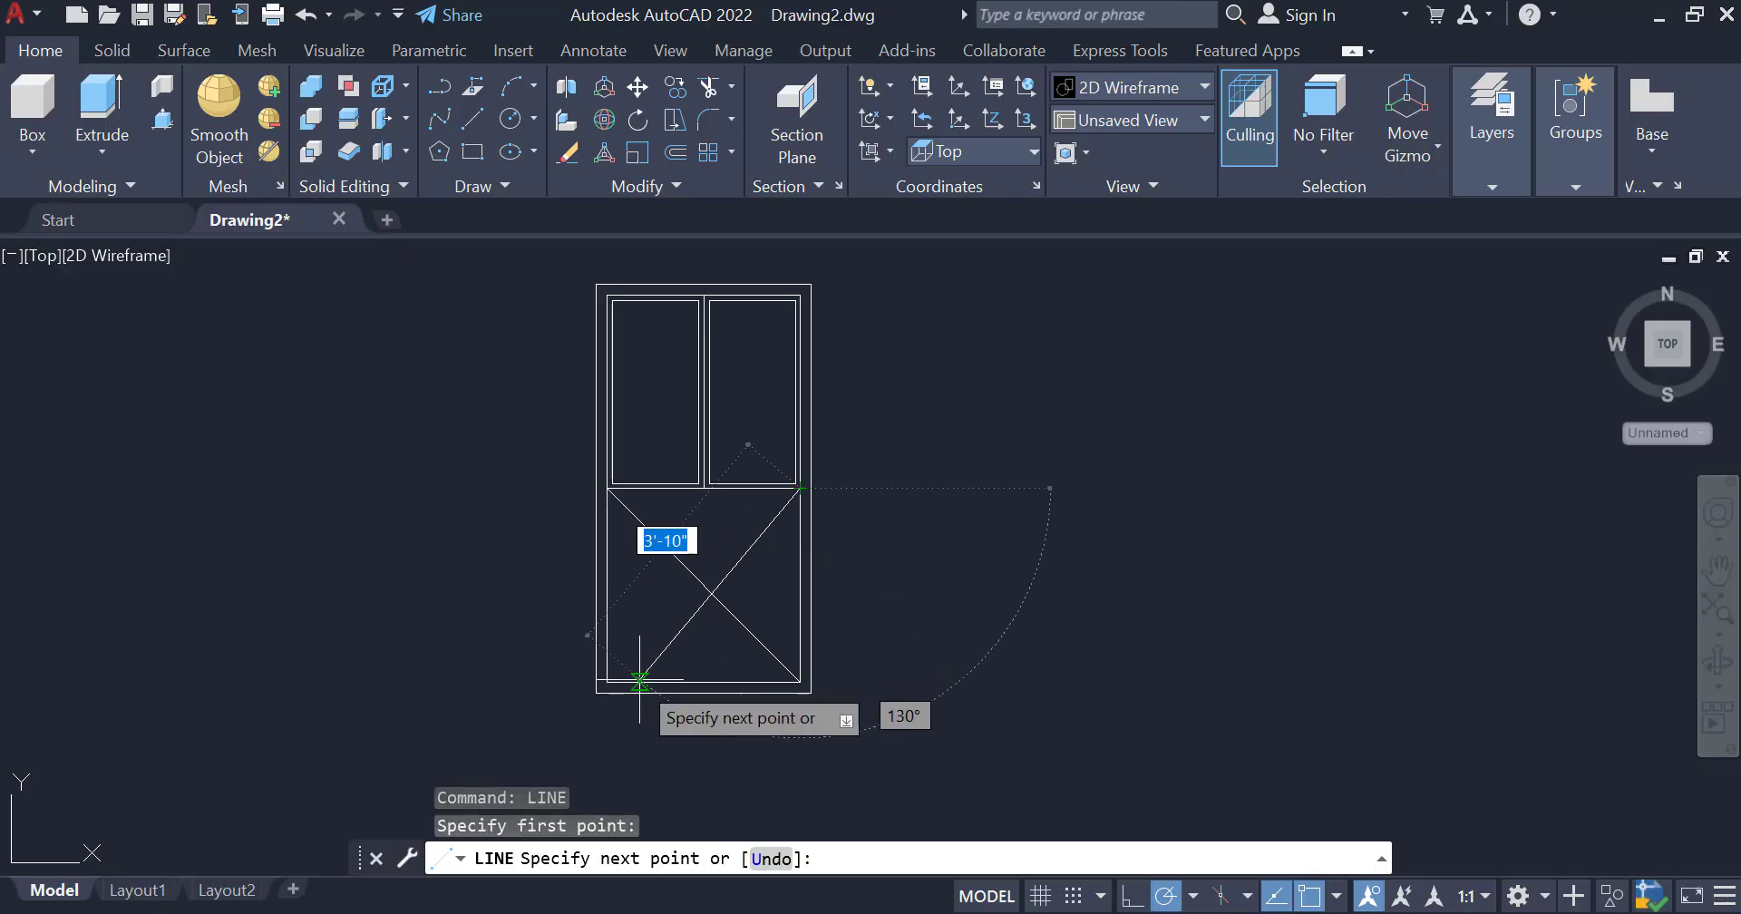
click(606, 682)
right_click(606, 682)
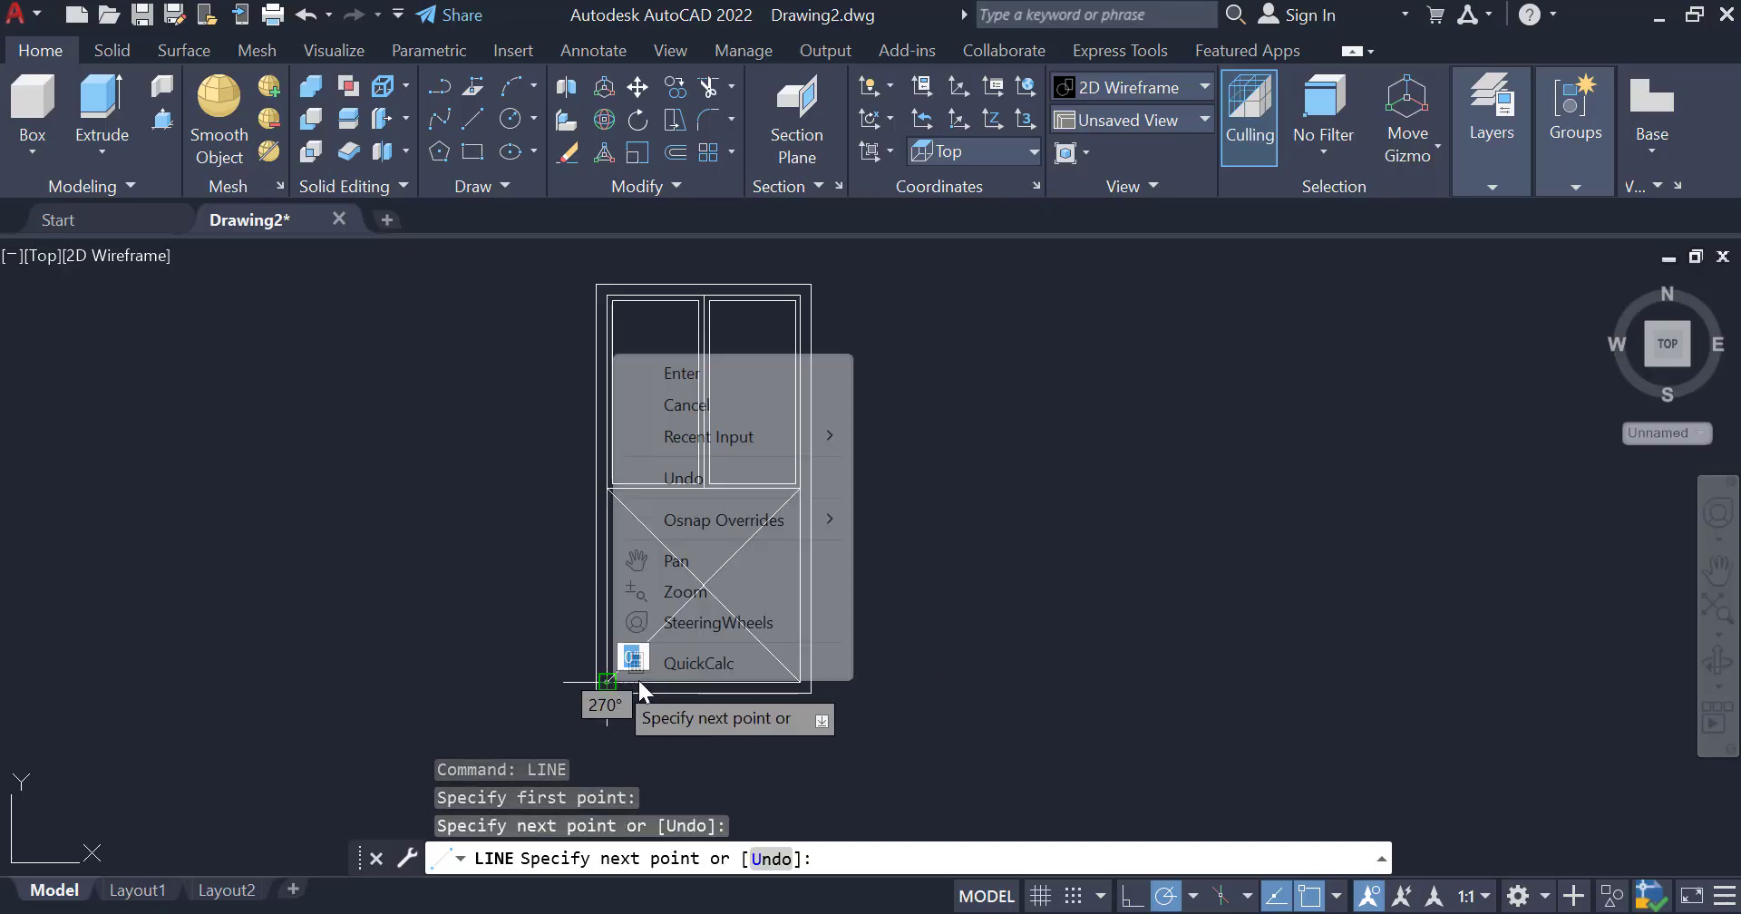
click(705, 372)
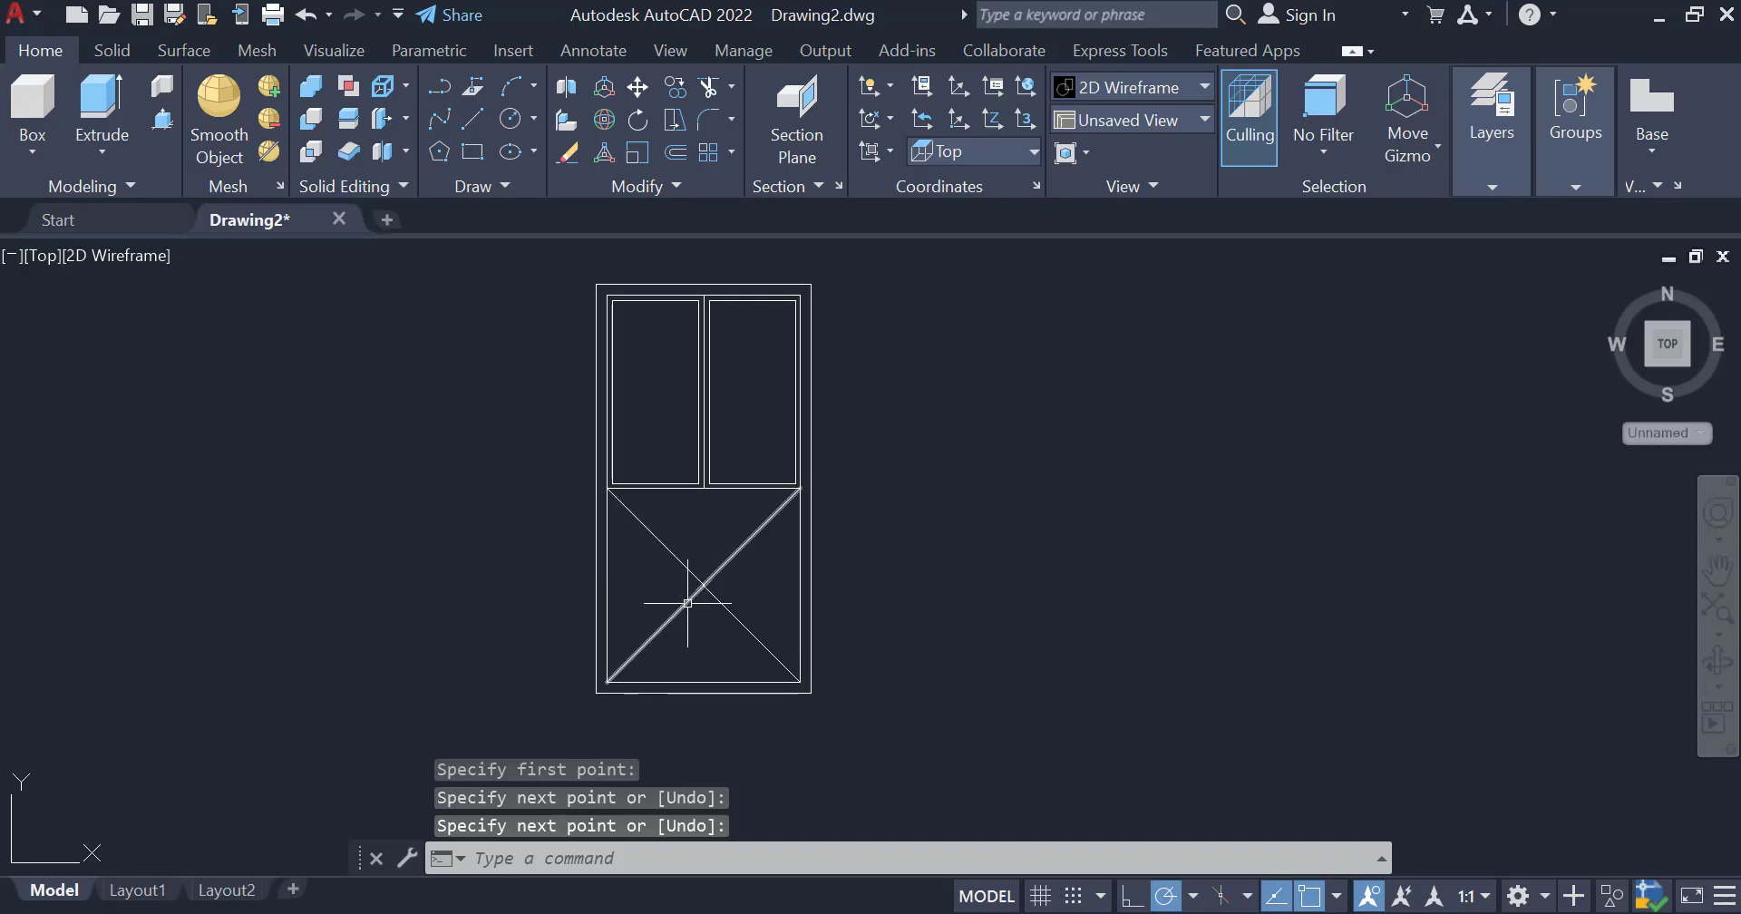
- In the SW Isometric view, create polyline boundaries inside the four triangles formed by the lower panel's diagonals
click(42, 255)
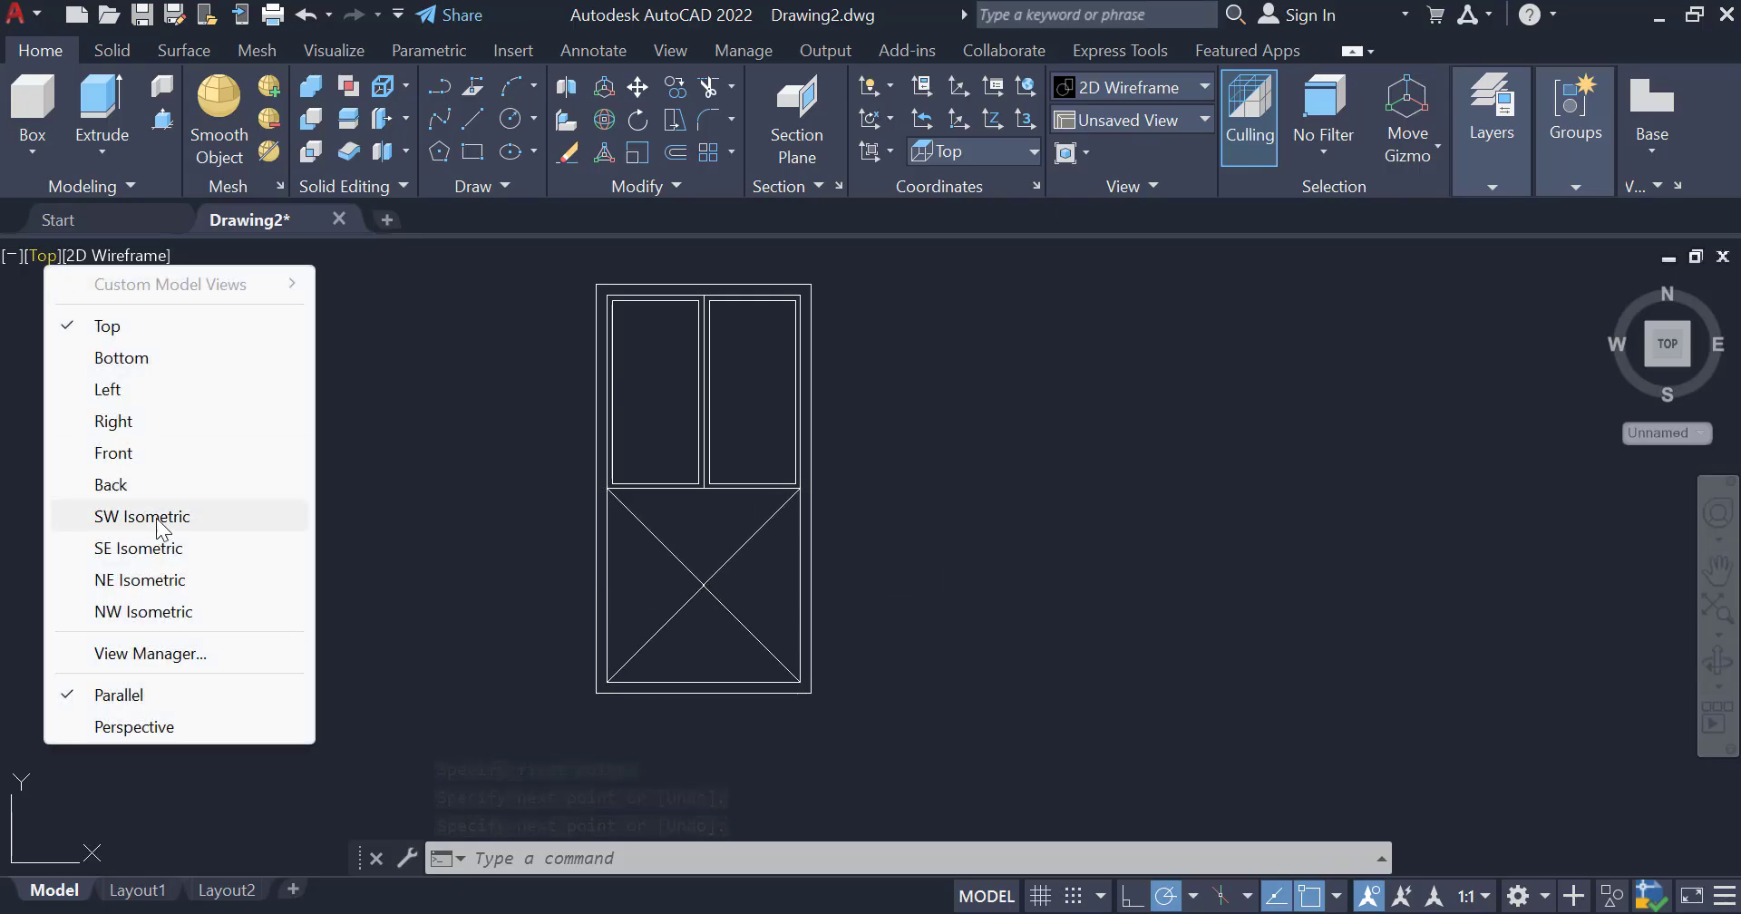
click(143, 515)
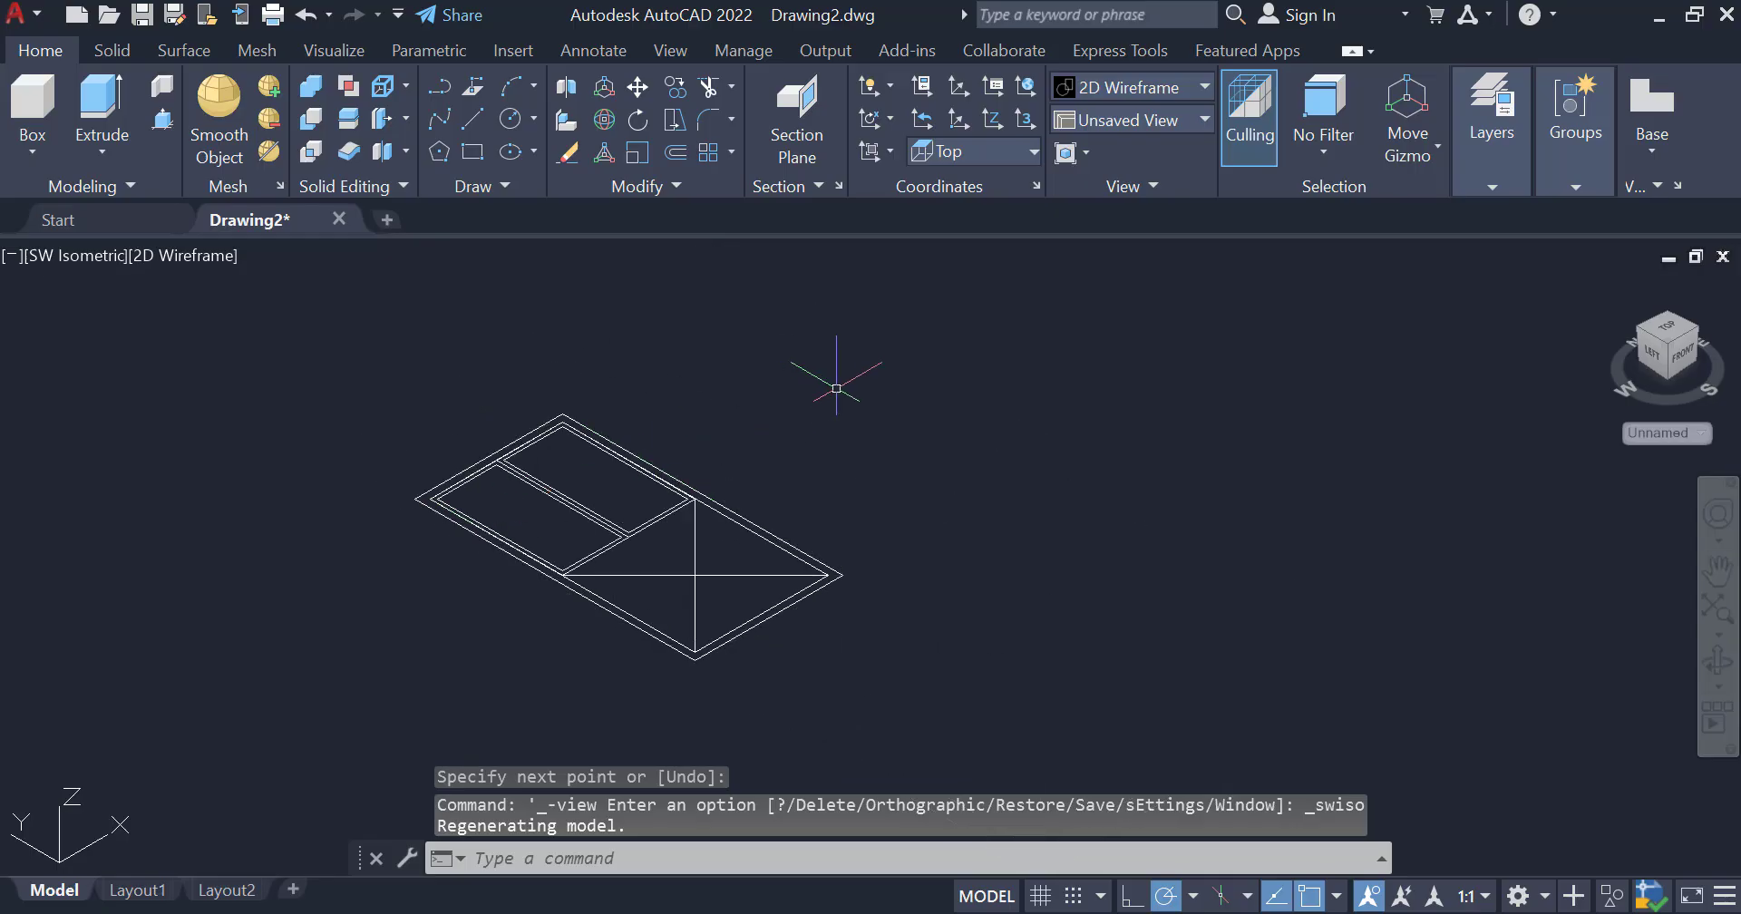
text(BO)
click(950, 453)
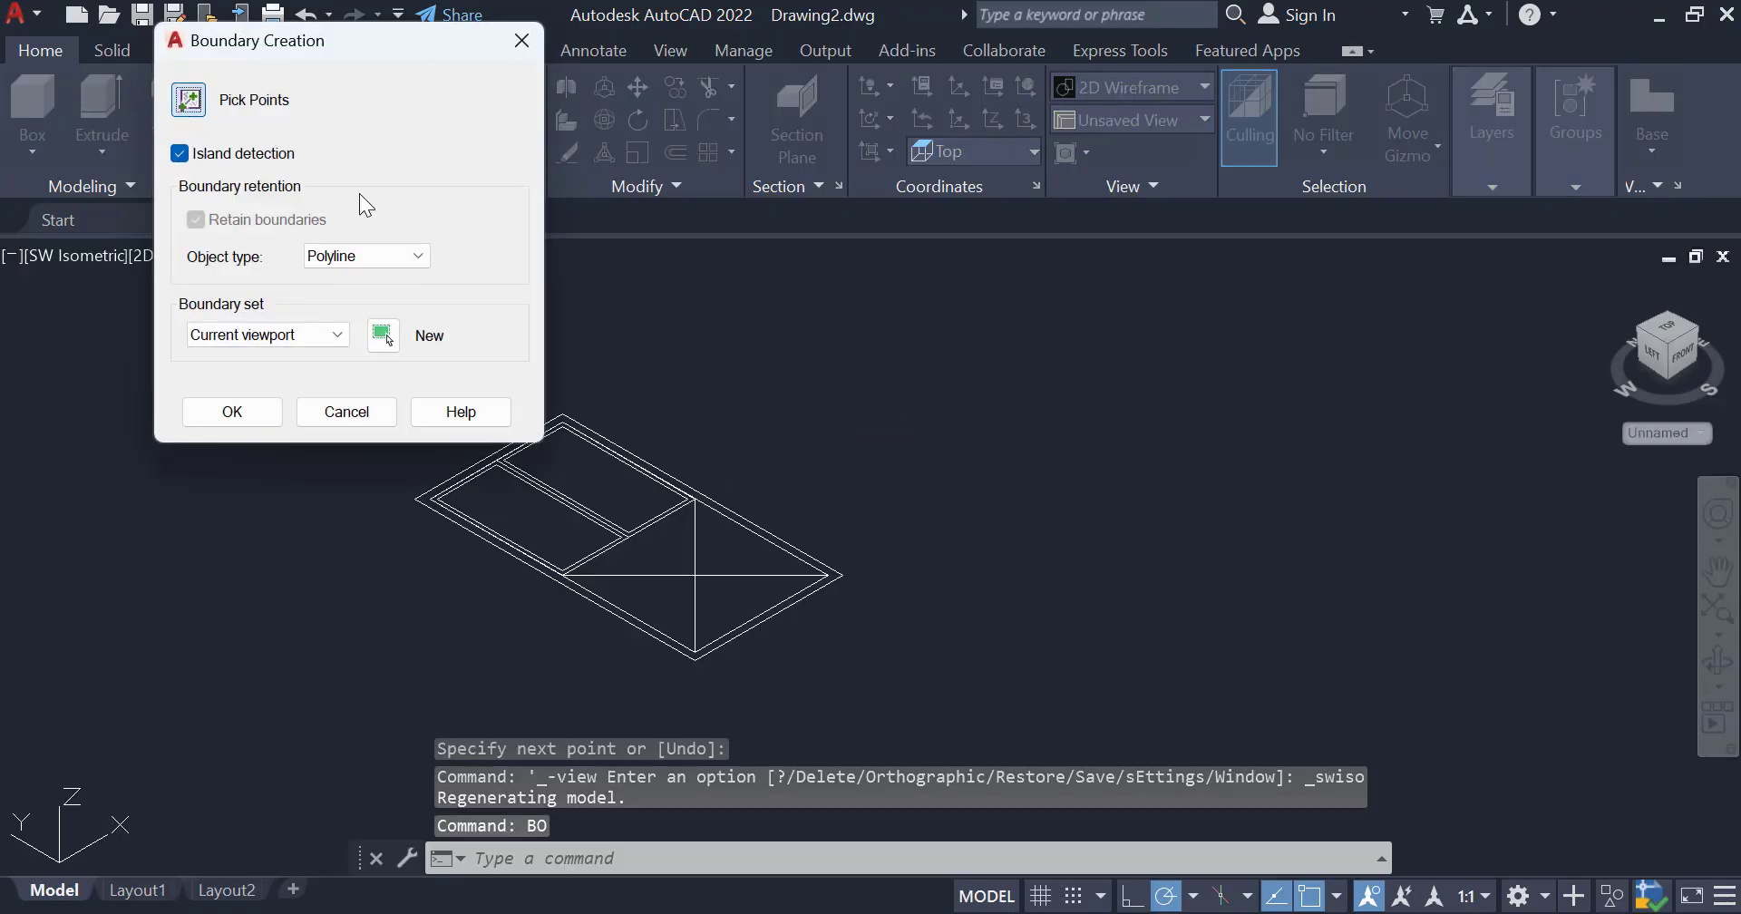
click(188, 100)
click(671, 539)
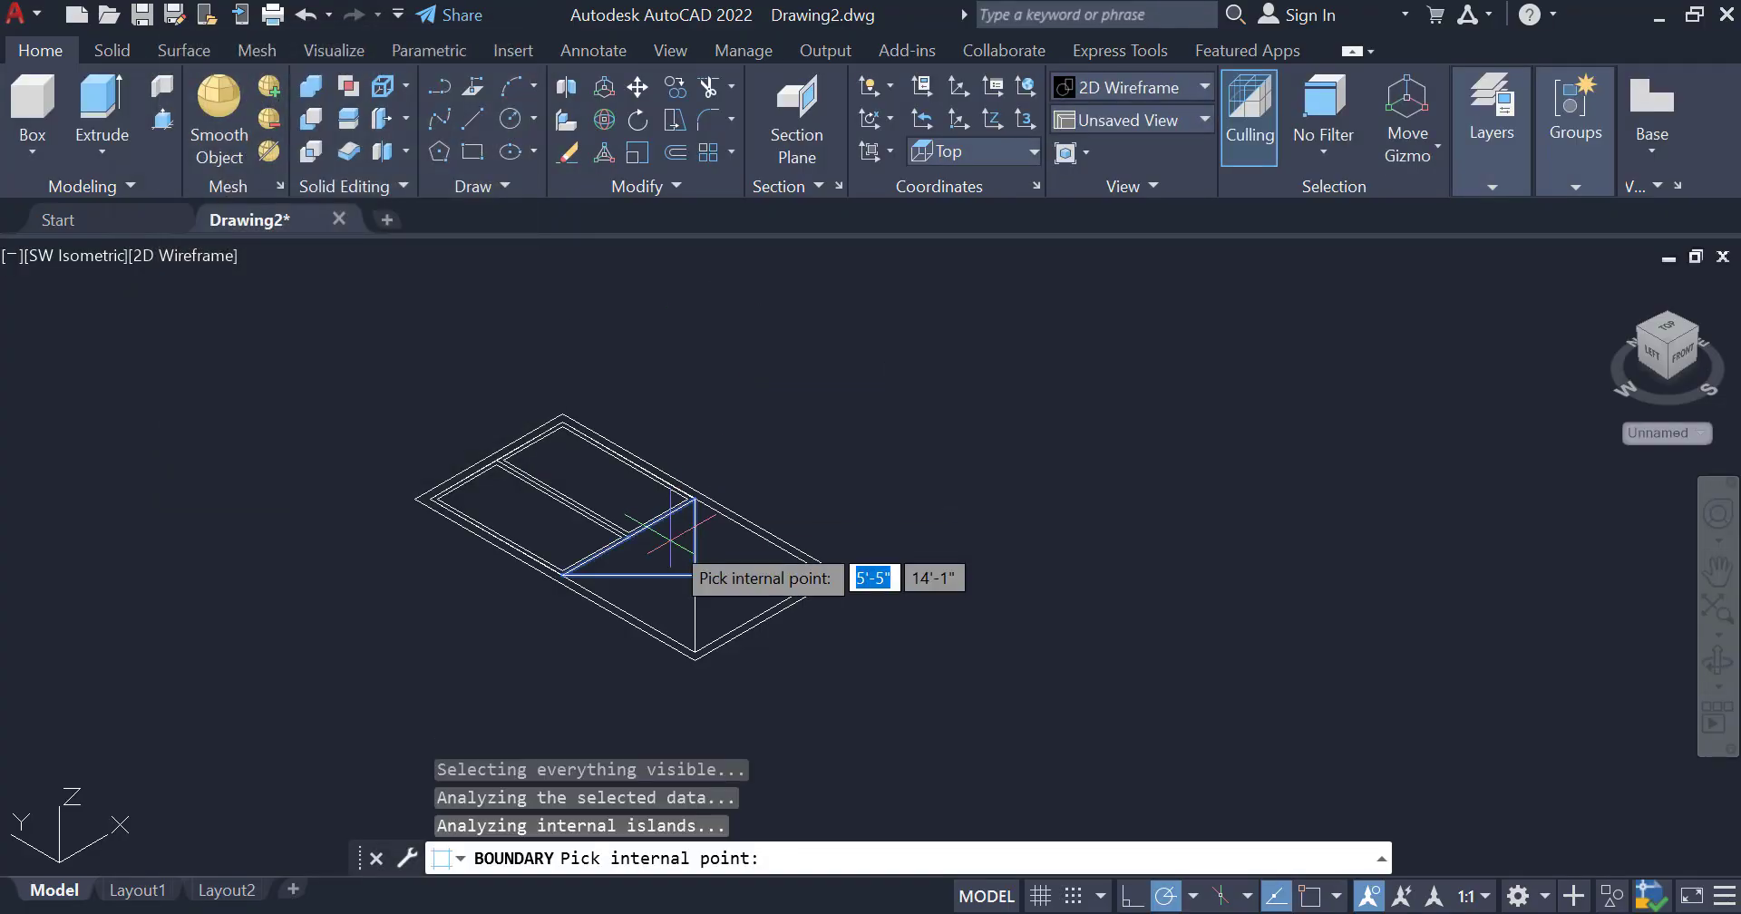
click(729, 551)
click(730, 585)
click(658, 590)
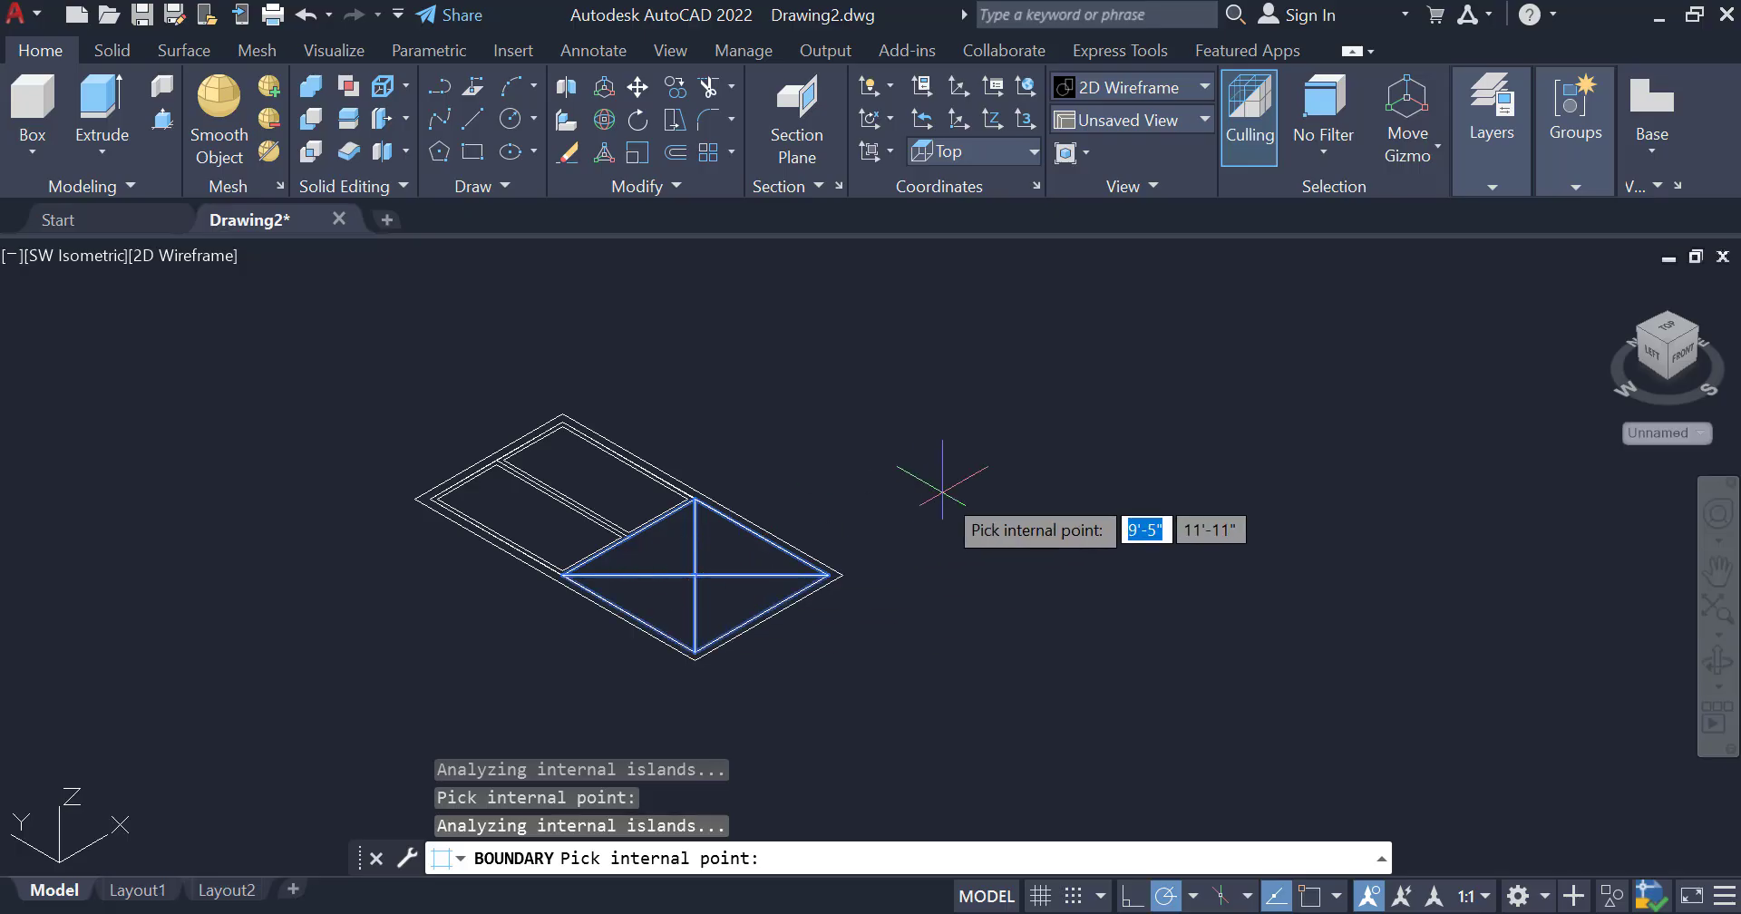
key(Return)
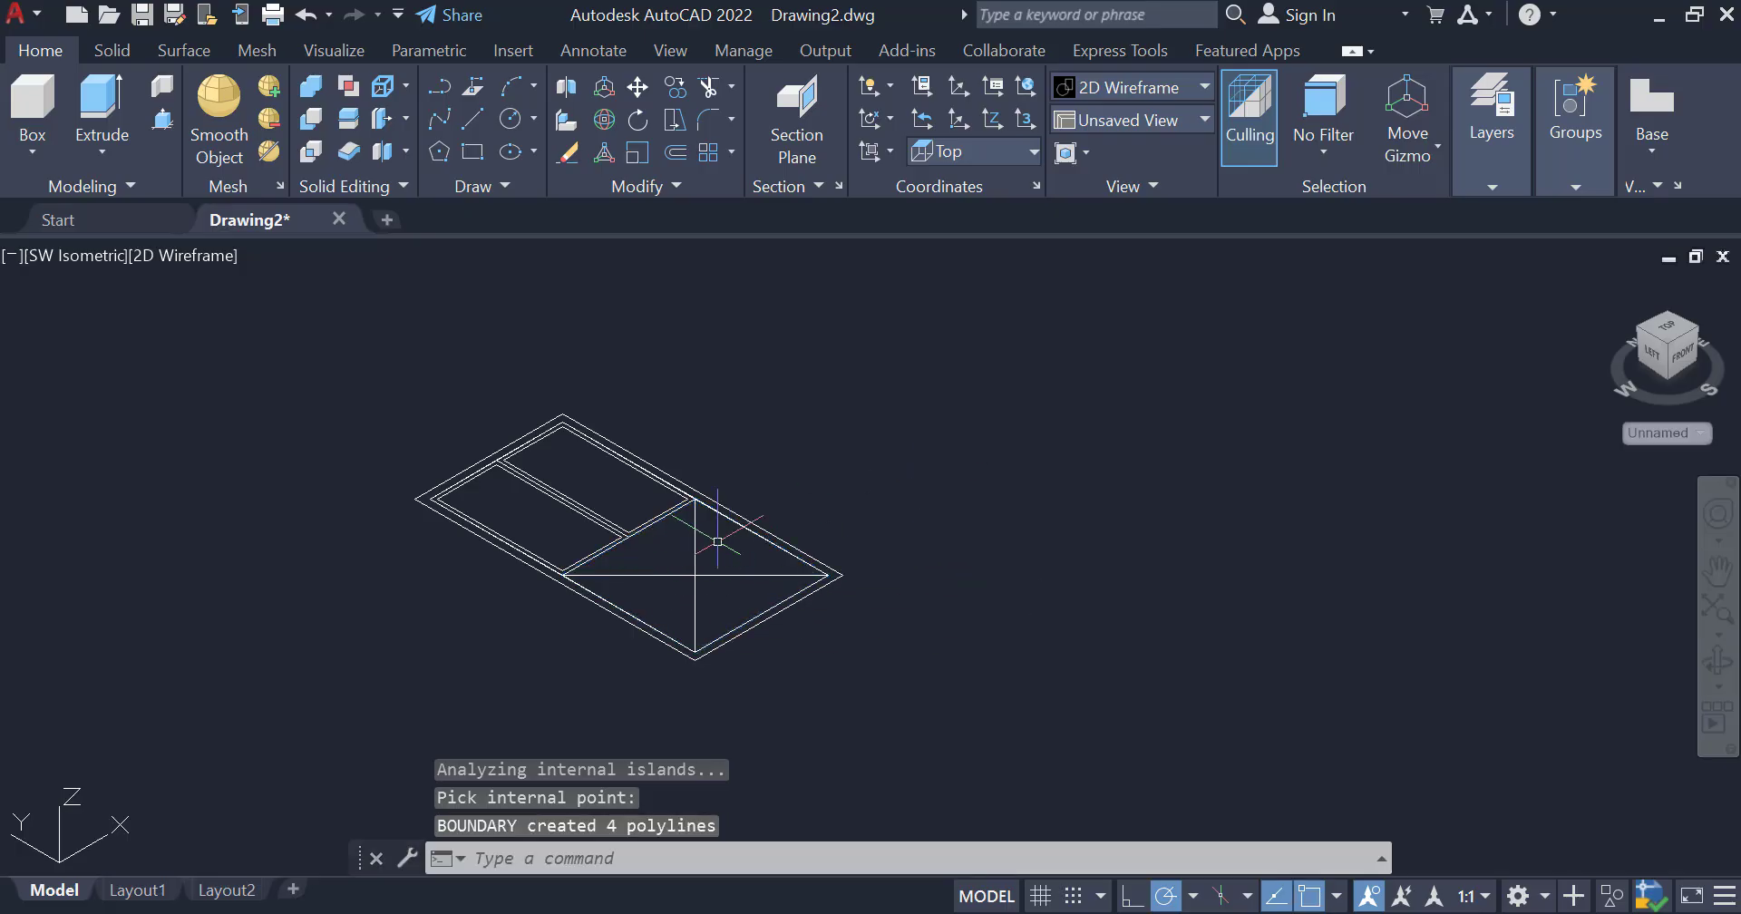
scroll(658, 548, up, 4)
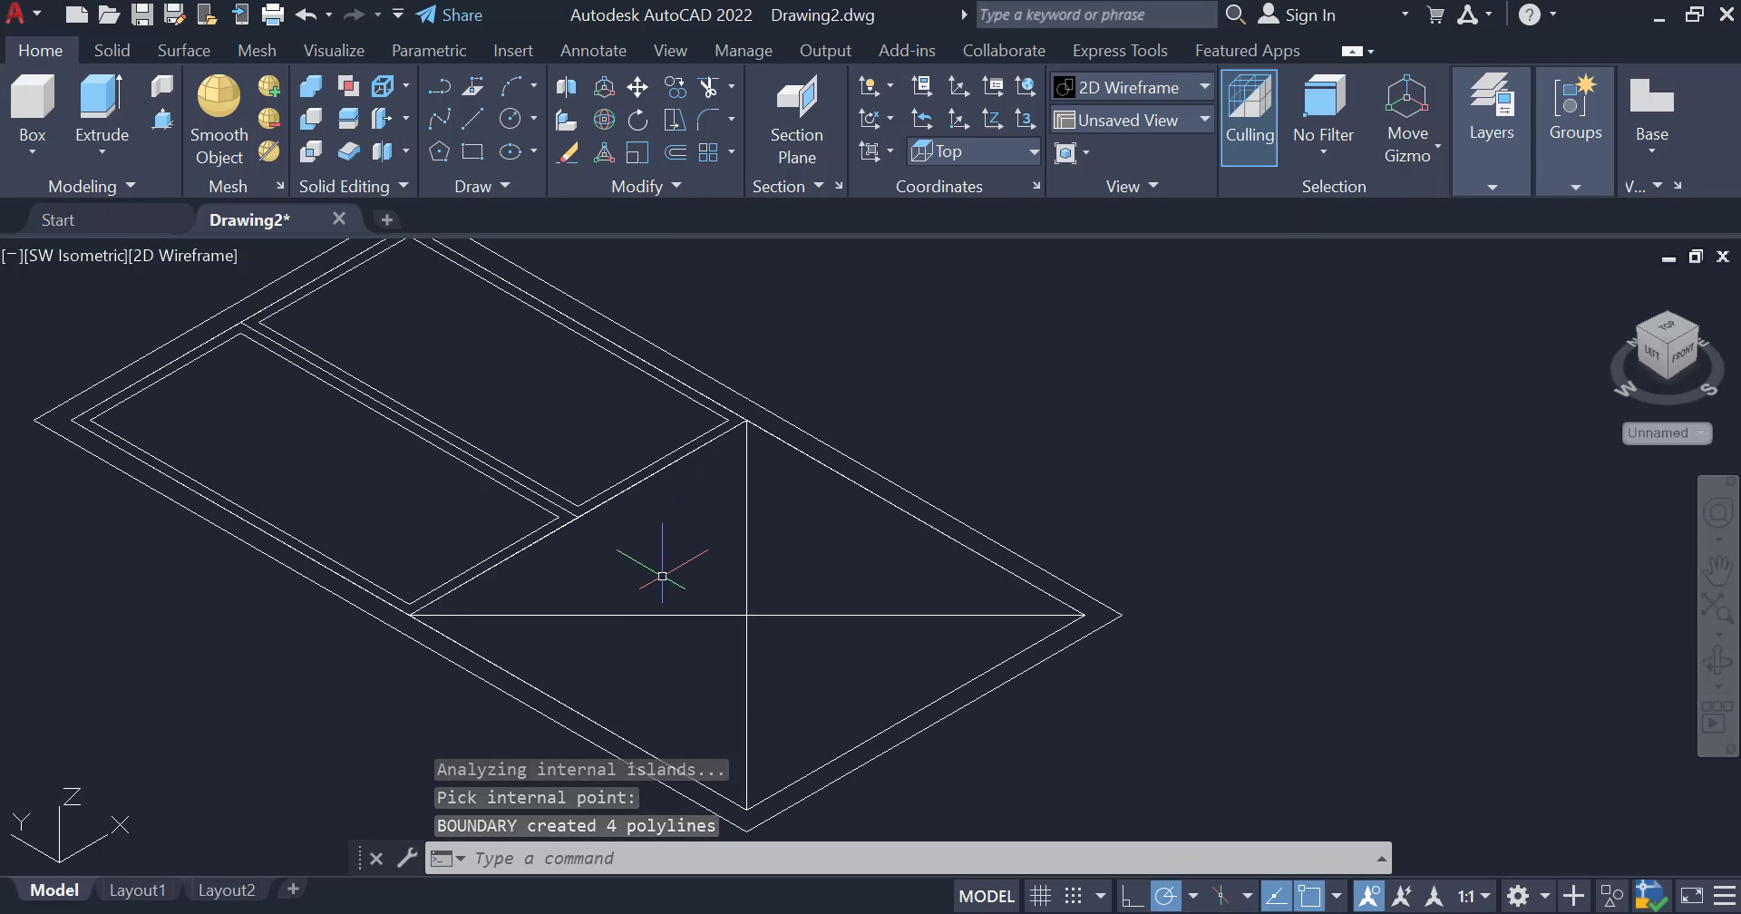
click(810, 542)
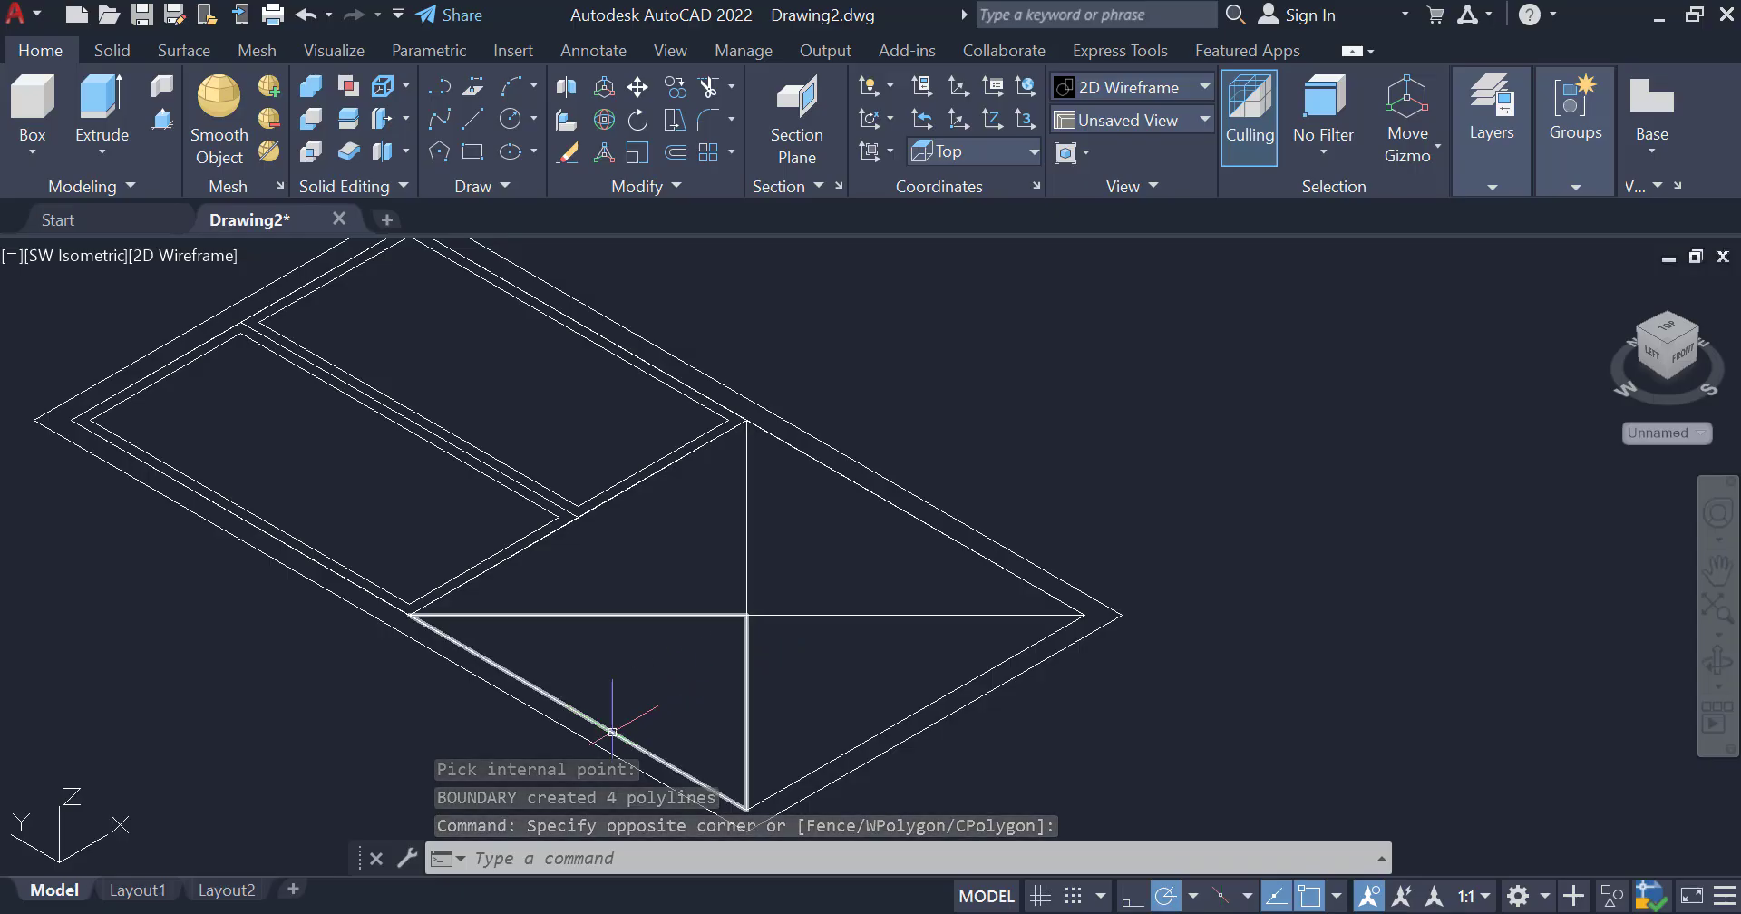
- Switch to the Shades of Gray visual style and extrude both inner upper-panel rectangles and the lower panel's left and right triangles 0.5 inch
scroll(799, 580, down, 2)
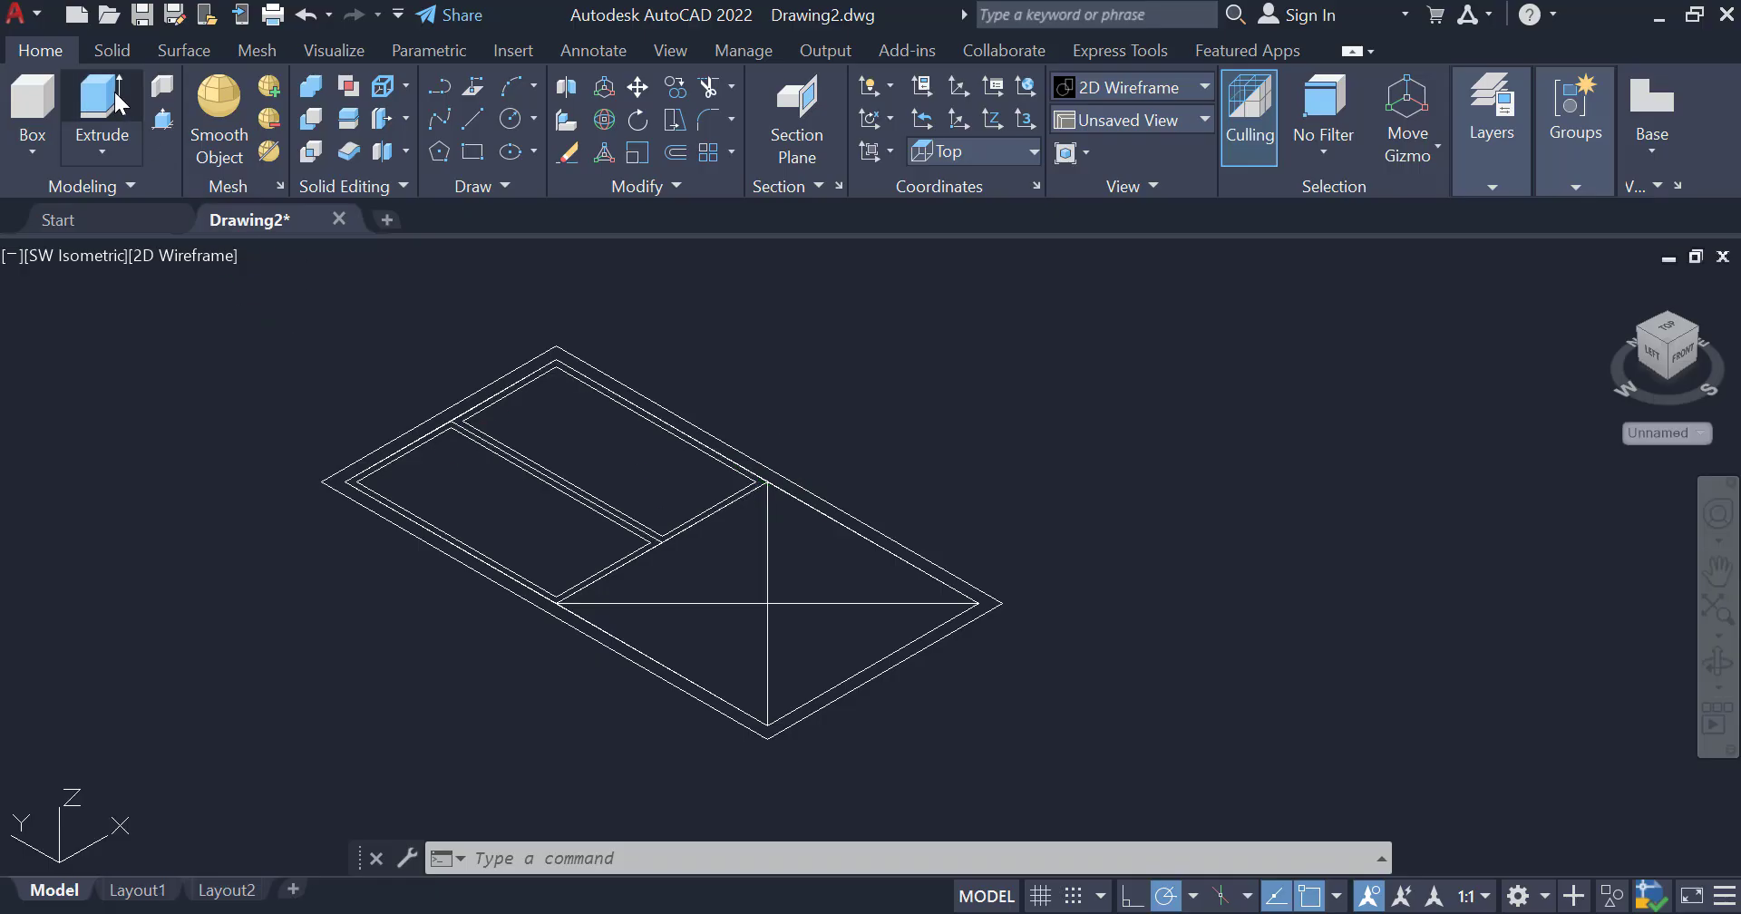
key(ctrl+z)
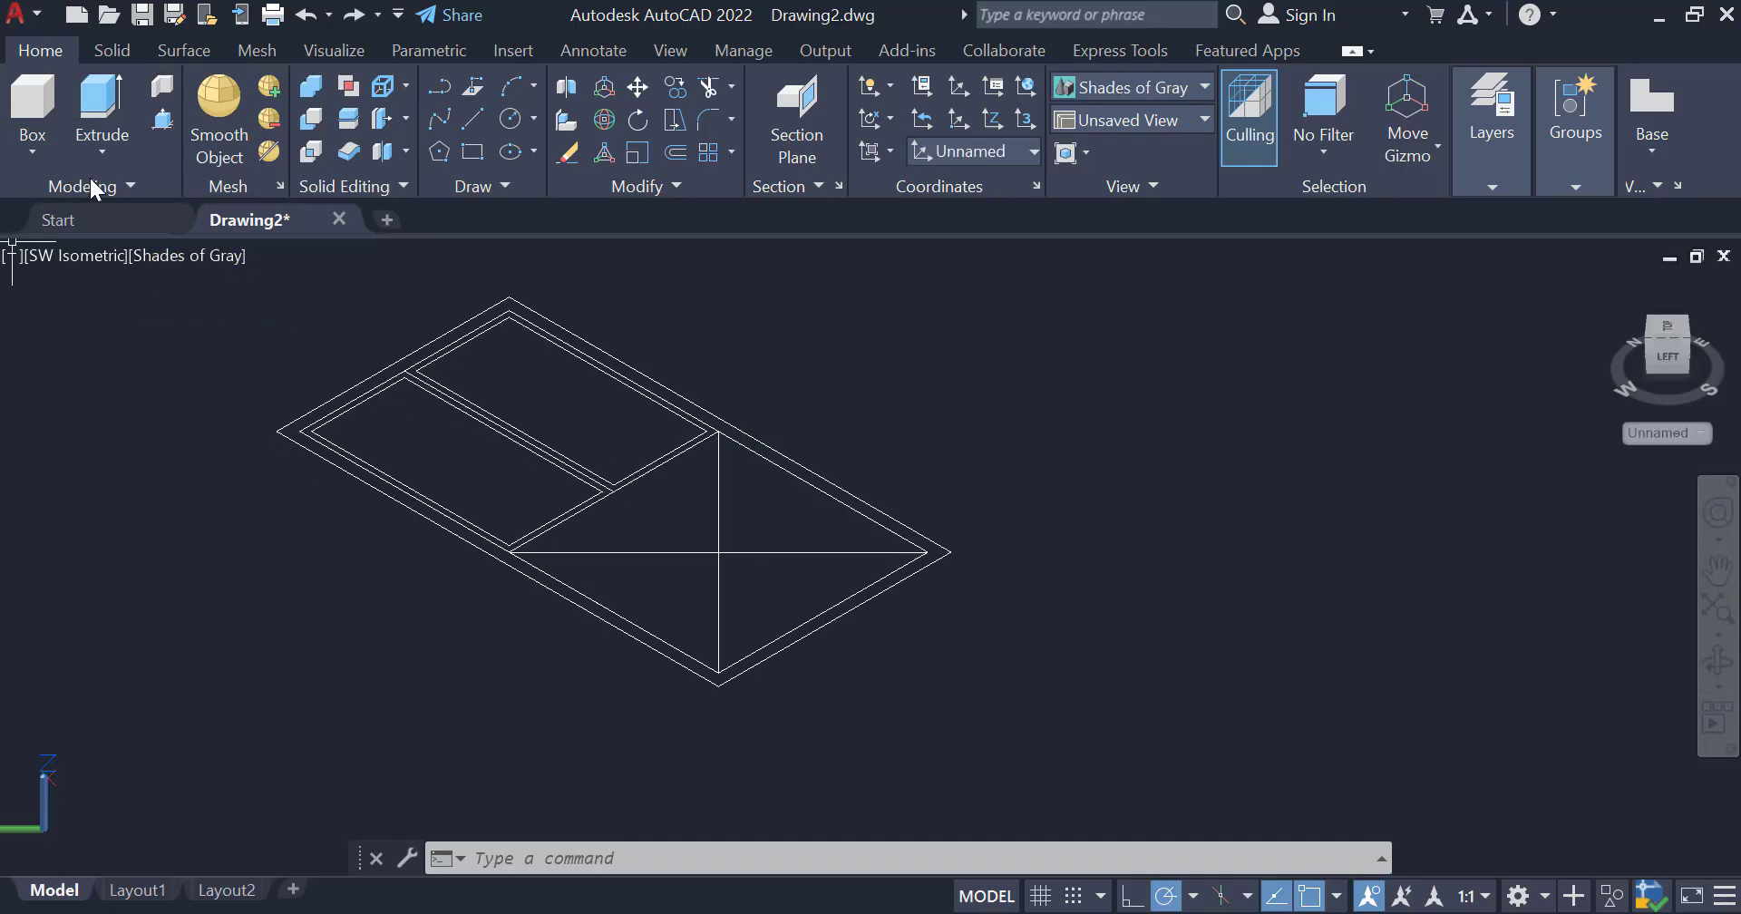
click(102, 109)
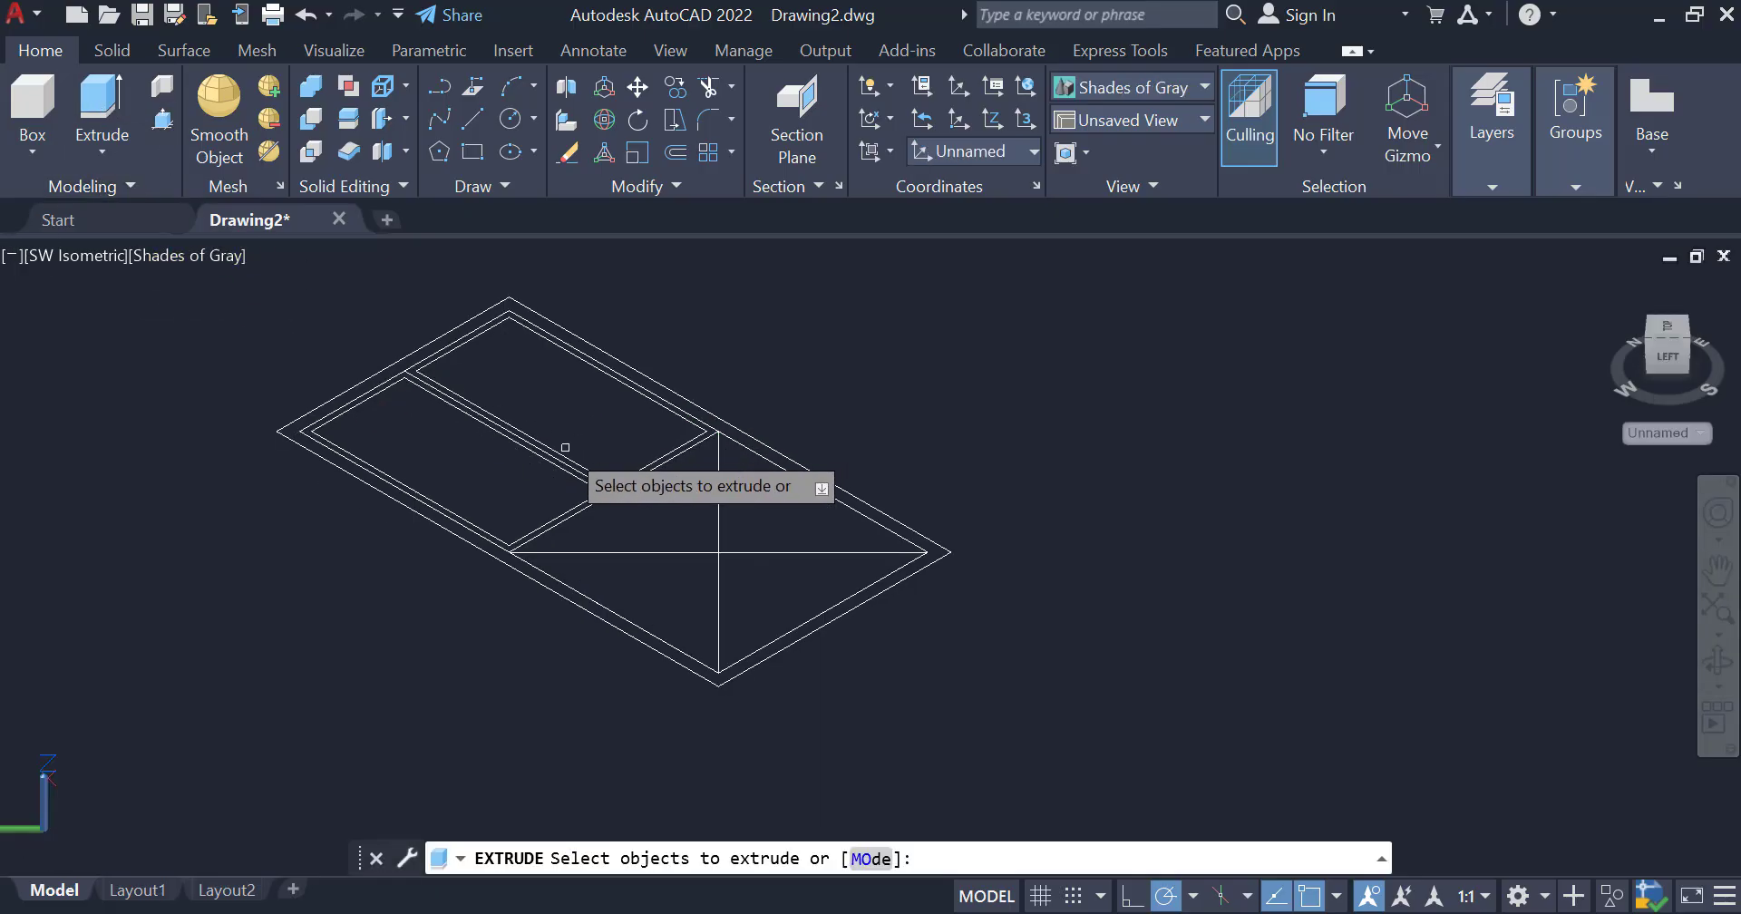
click(566, 453)
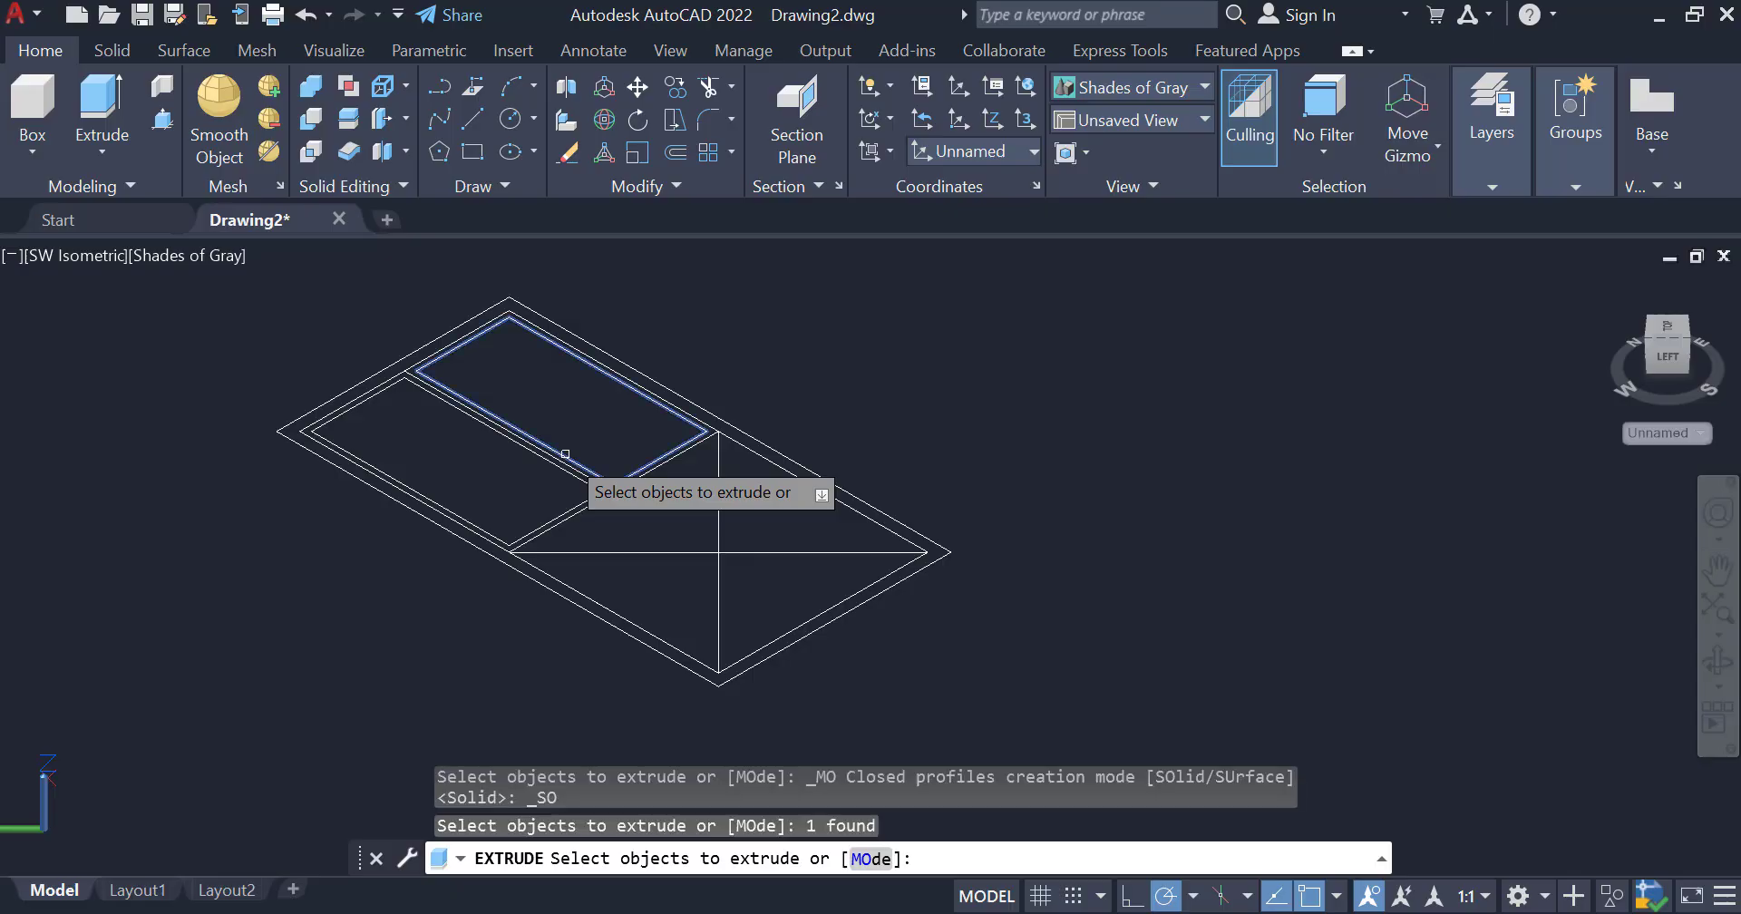
click(488, 531)
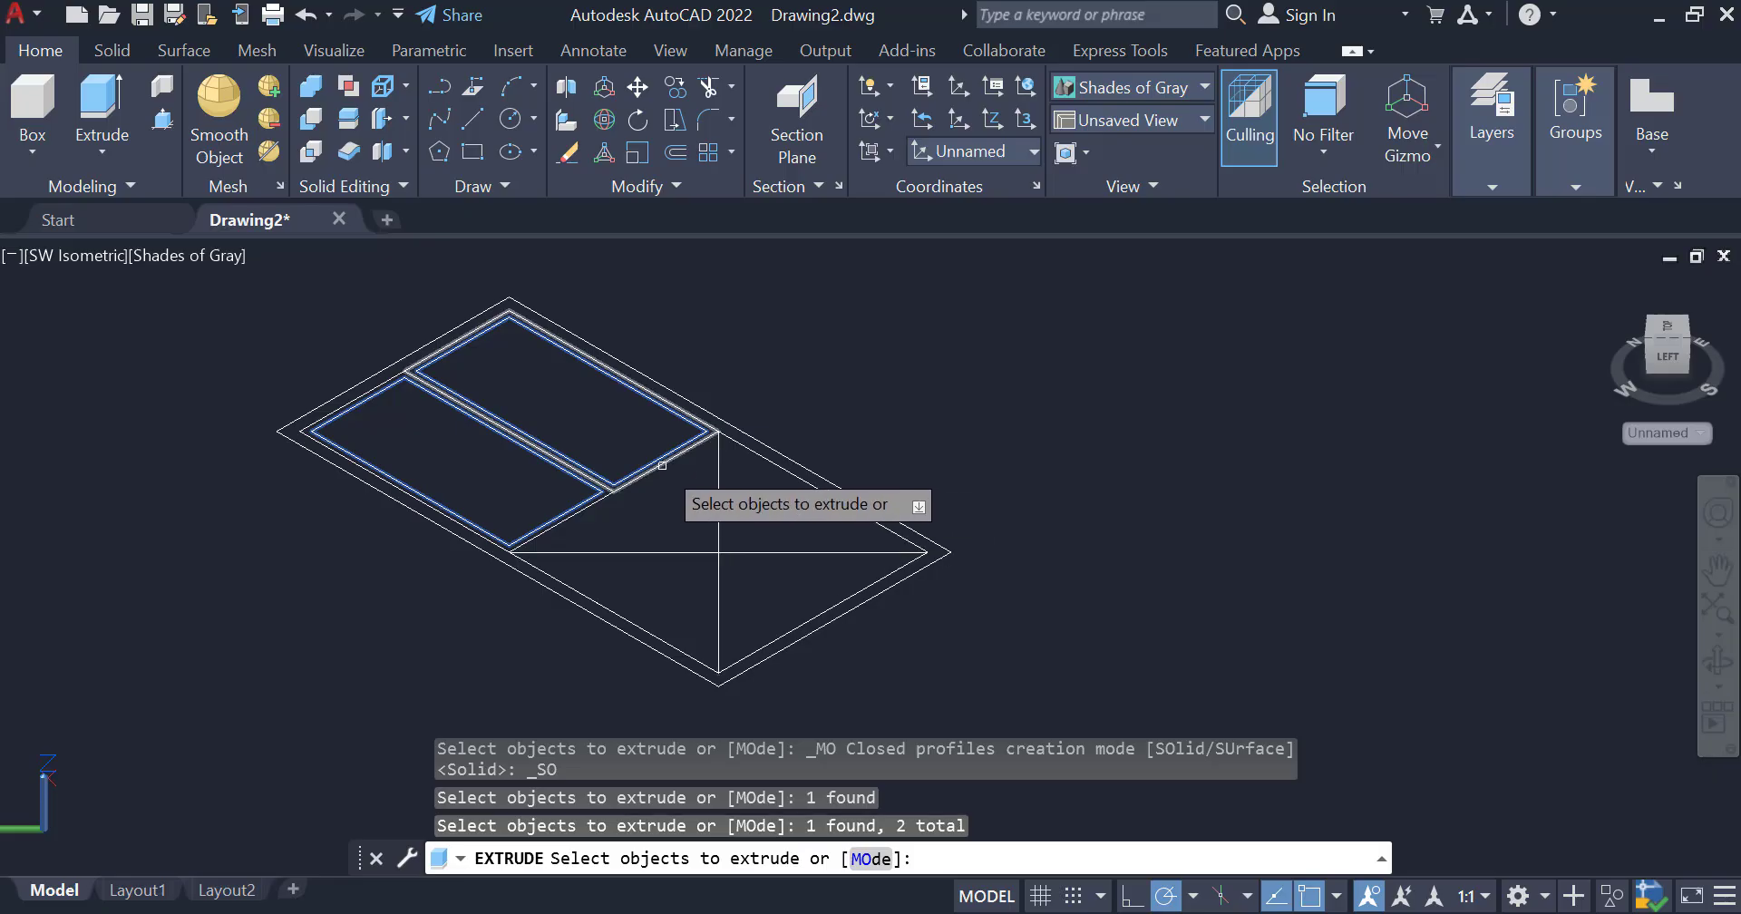
click(592, 549)
click(744, 549)
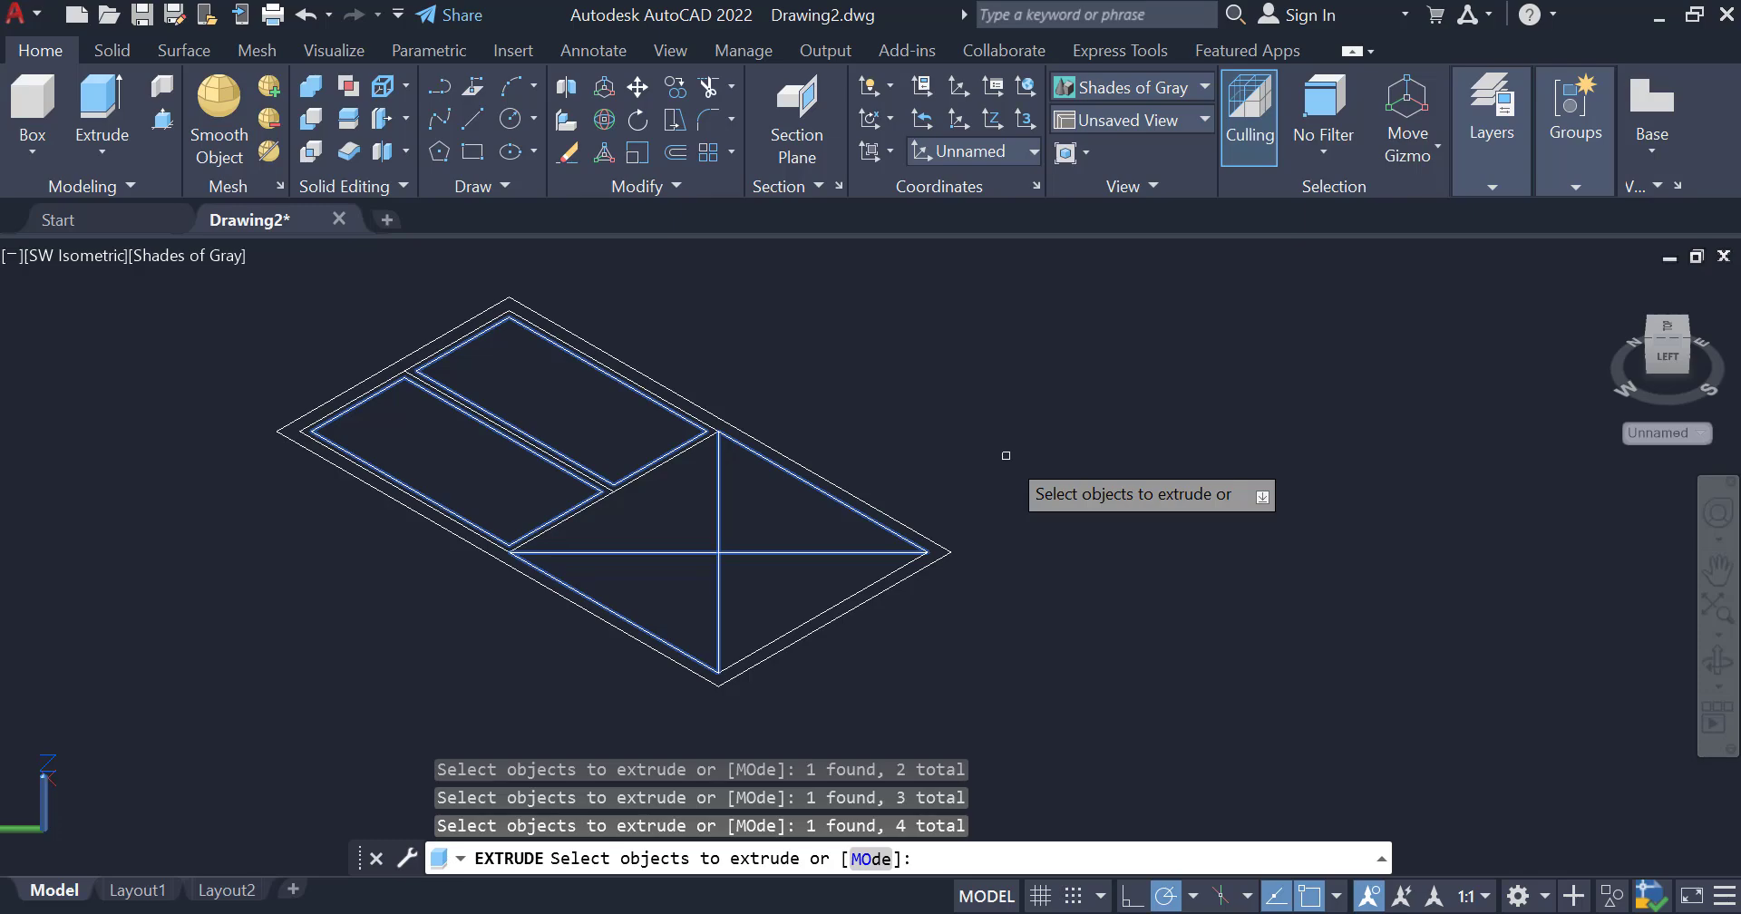
key(Return)
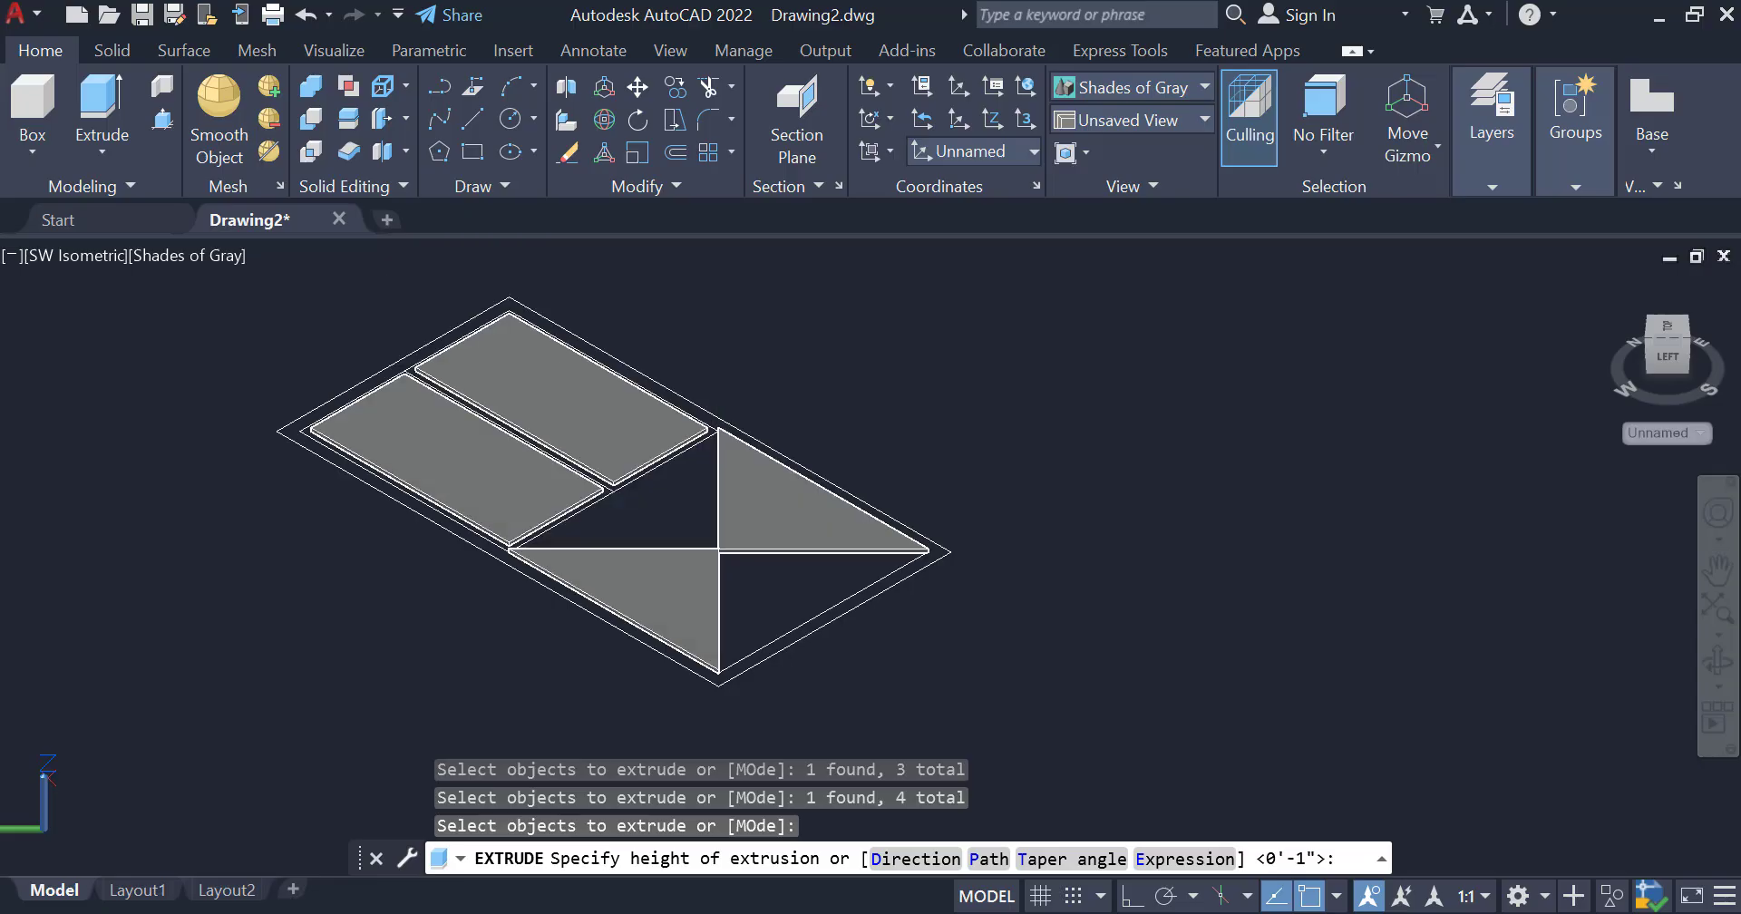
key(Return)
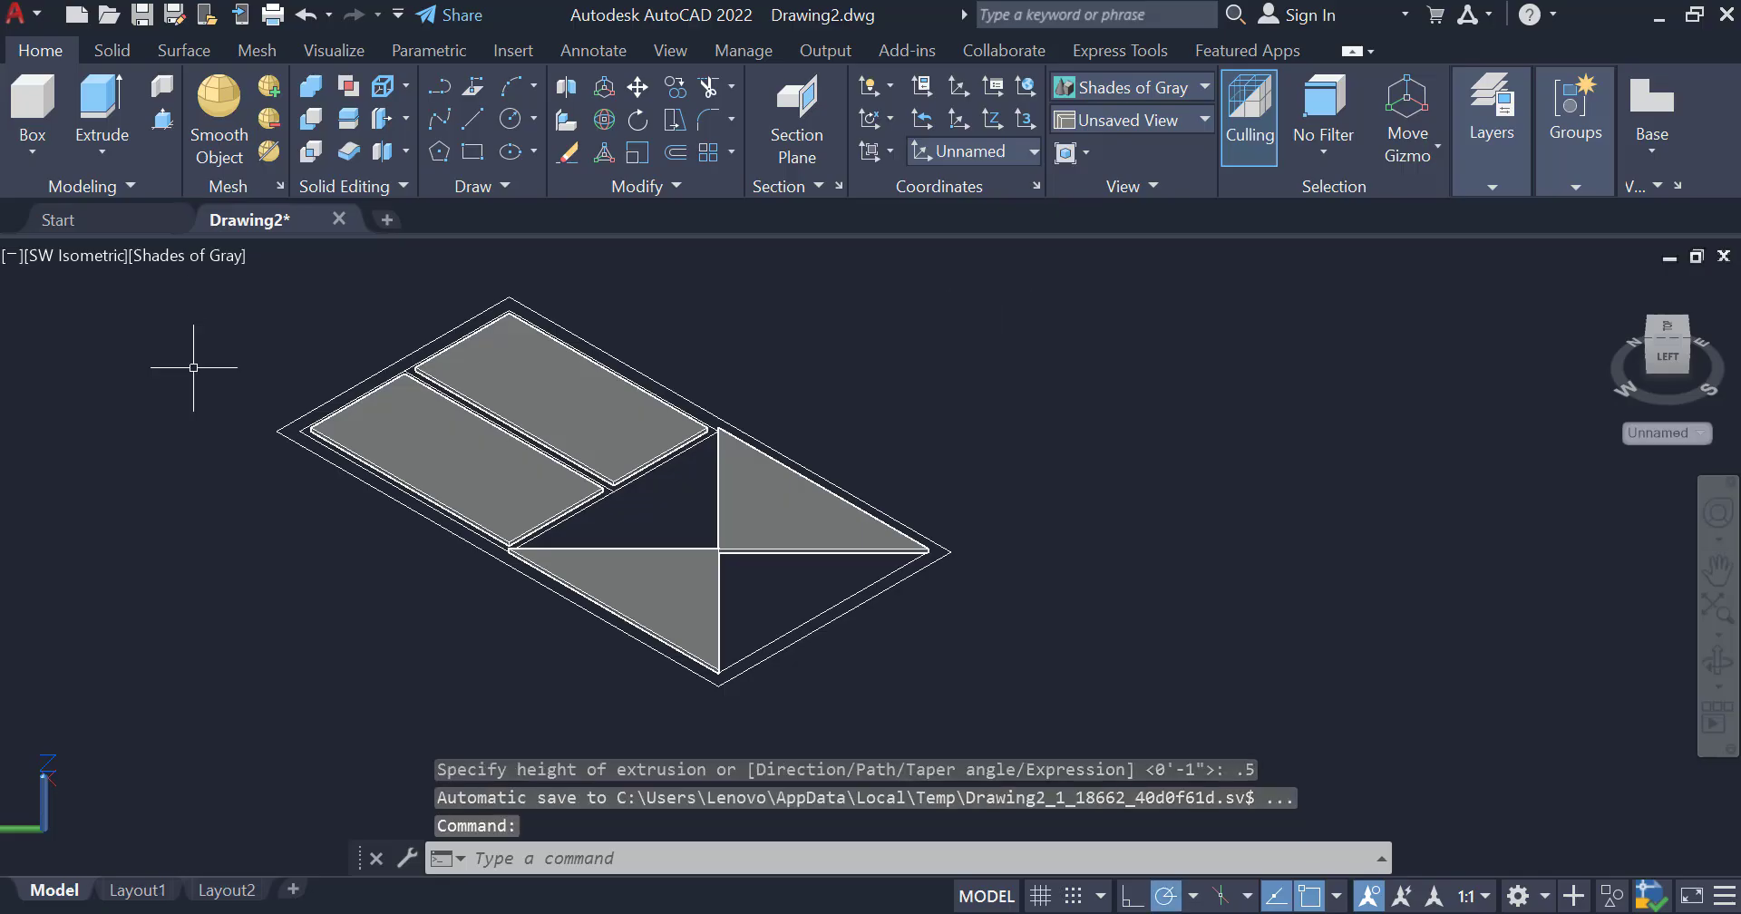
- Press-pull the lower panel's two remaining triangles upward by 0.5 inch
click(162, 119)
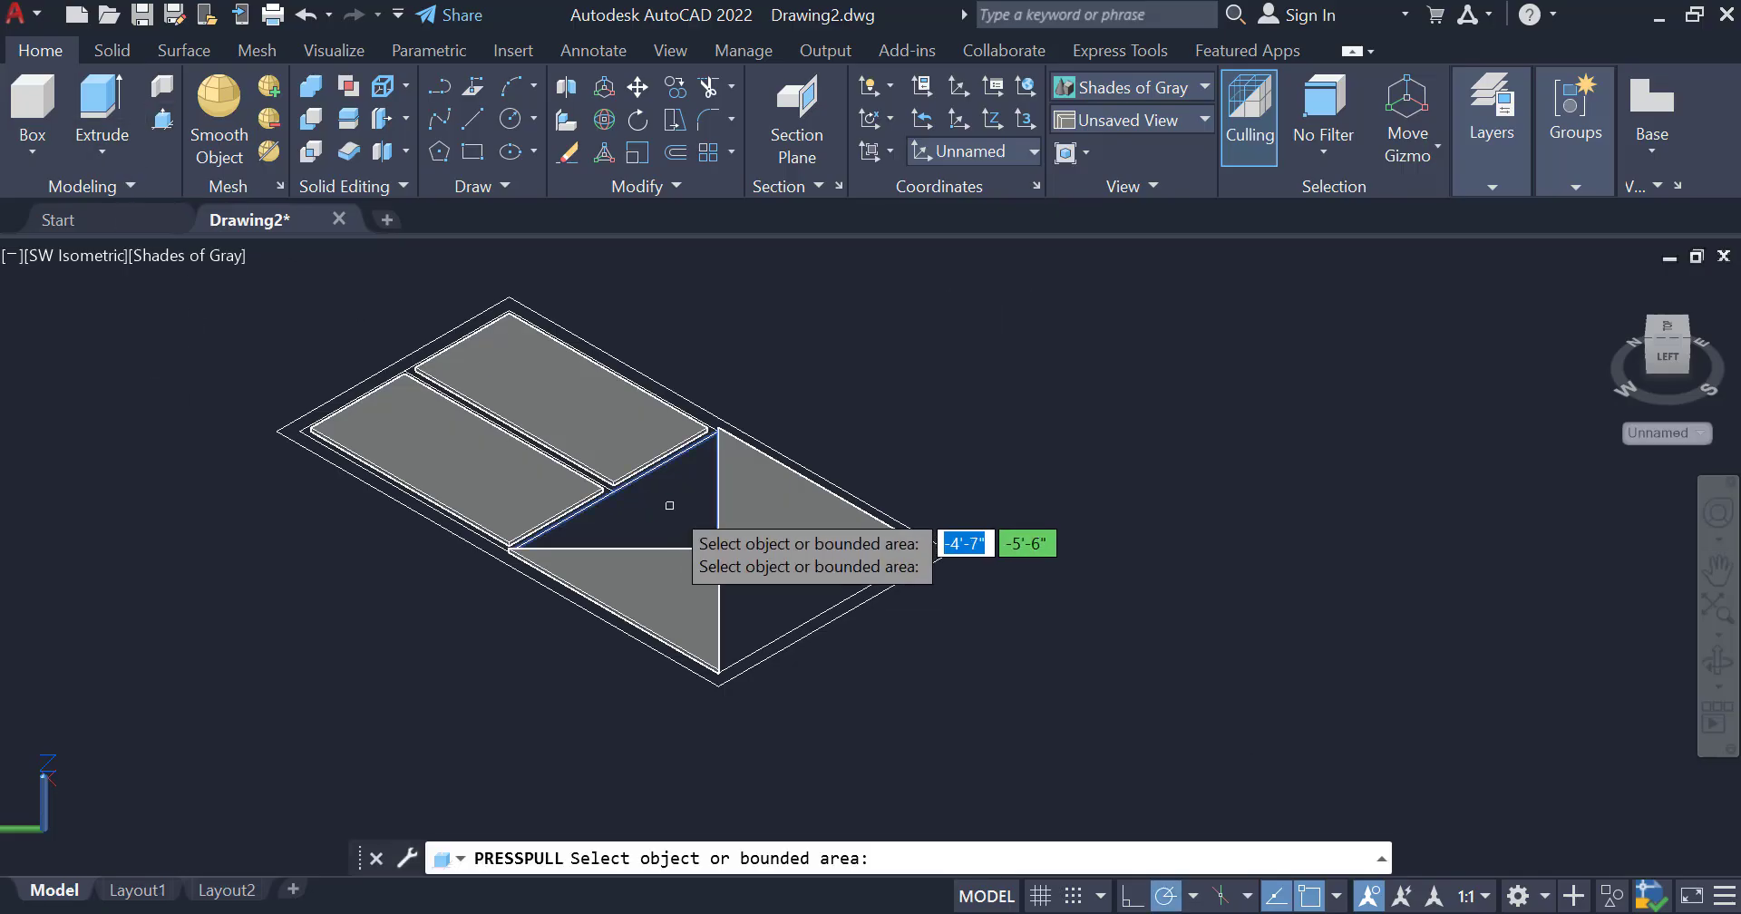
click(667, 495)
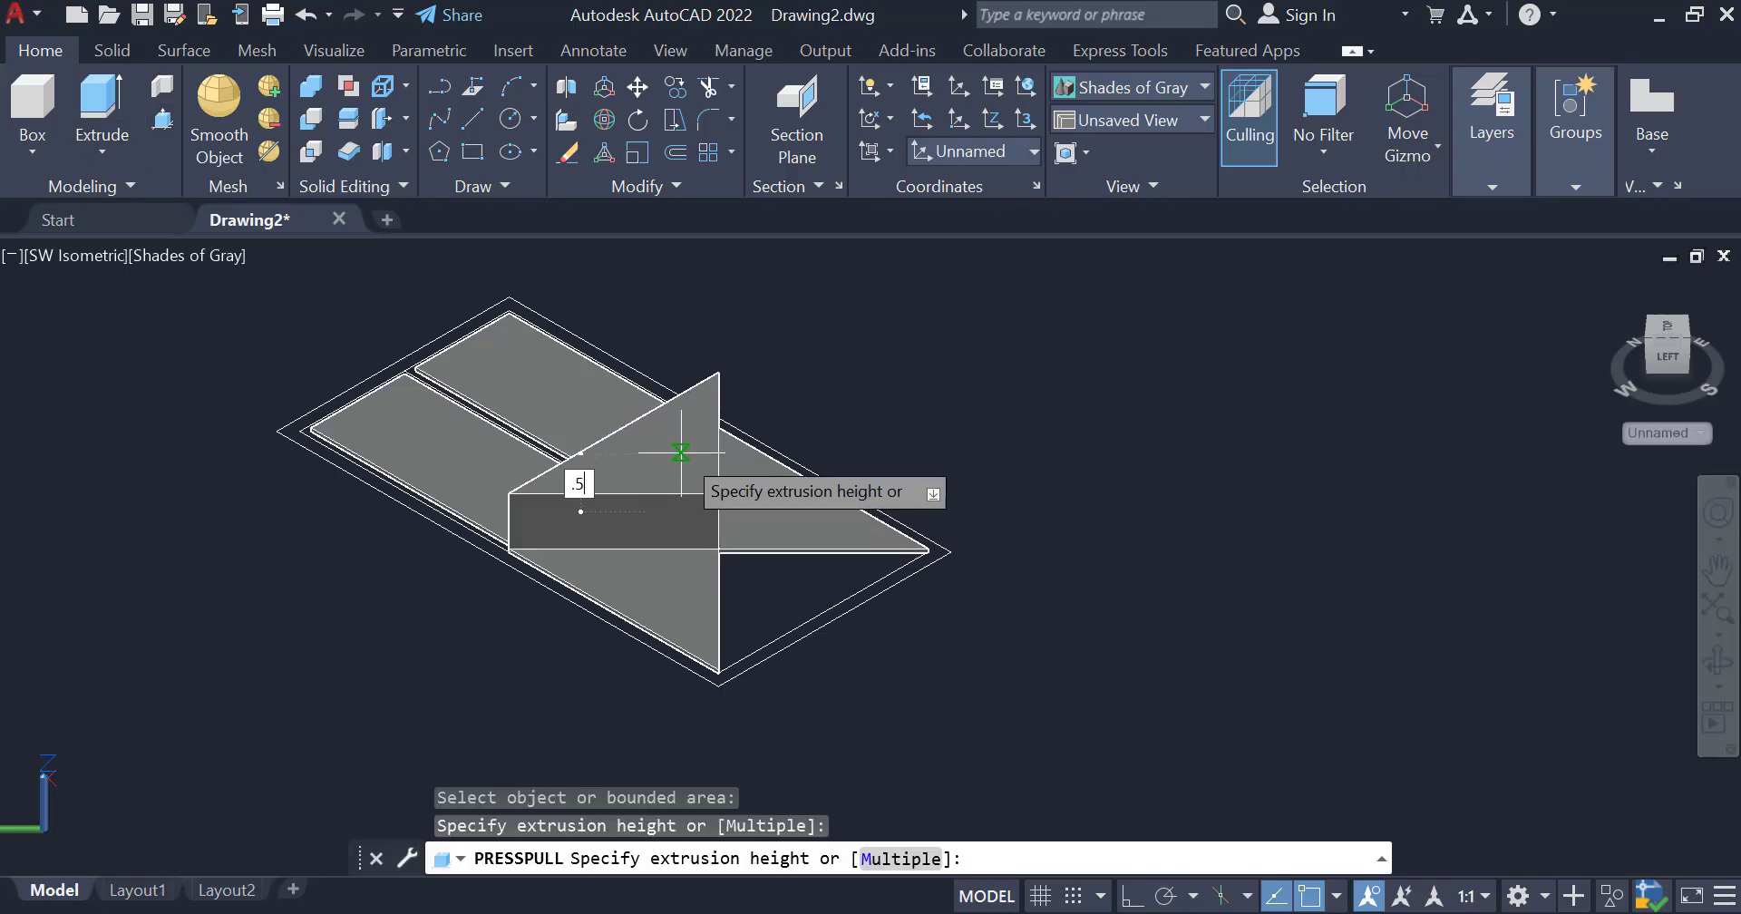
key(Return)
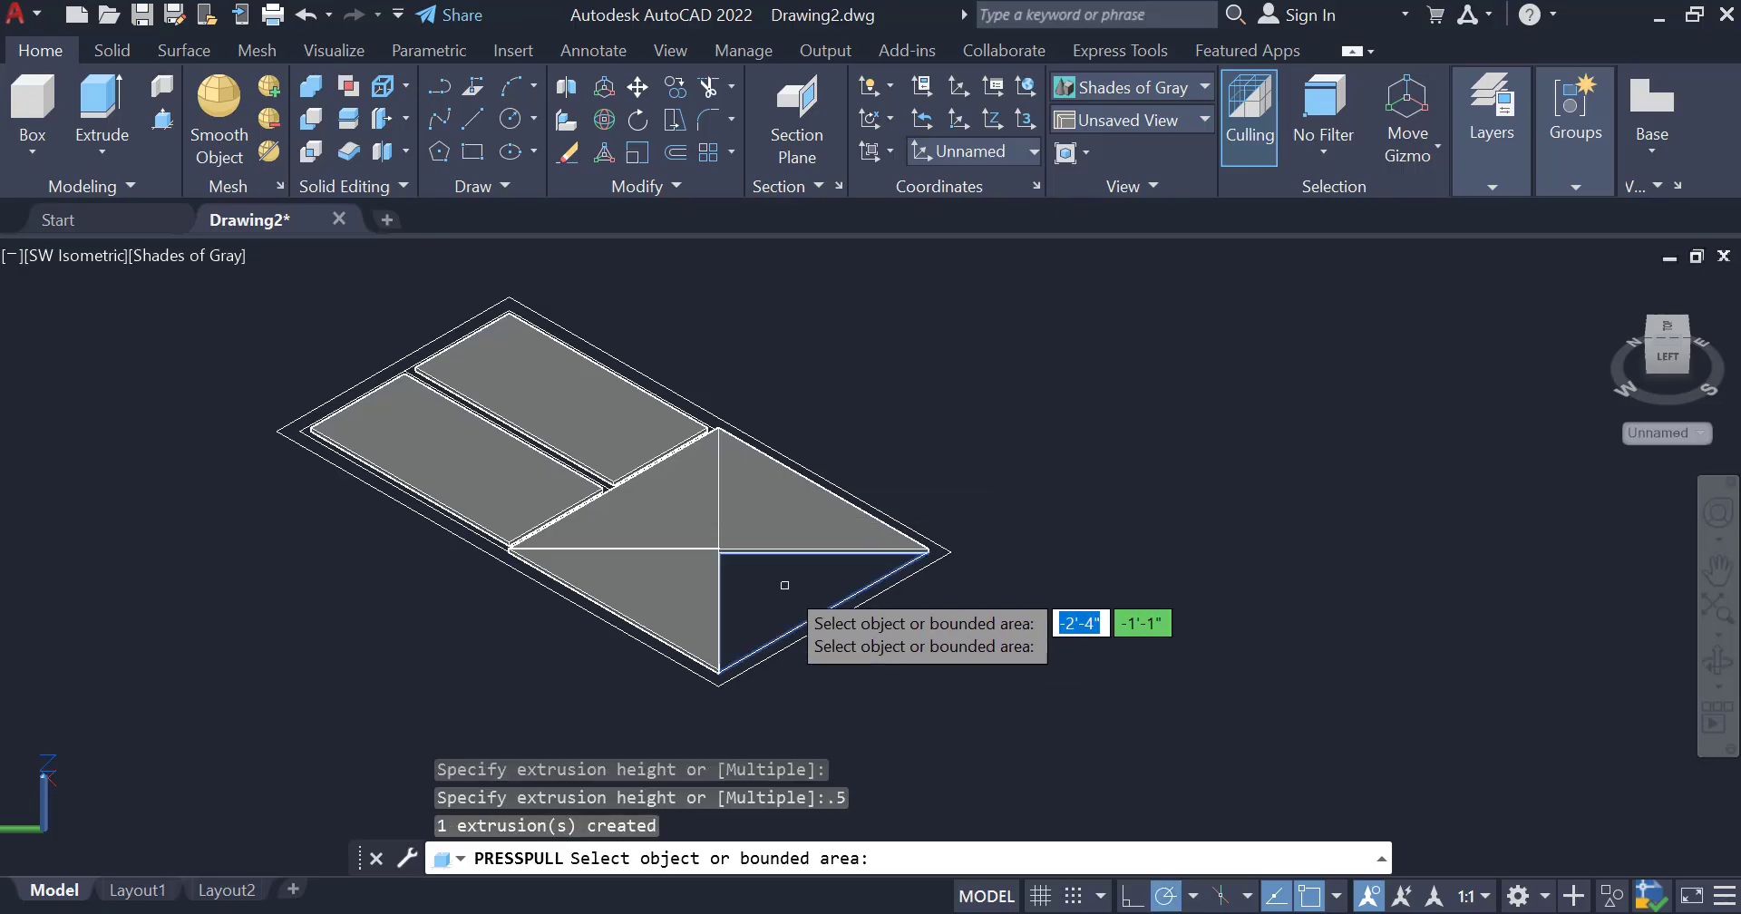
click(785, 585)
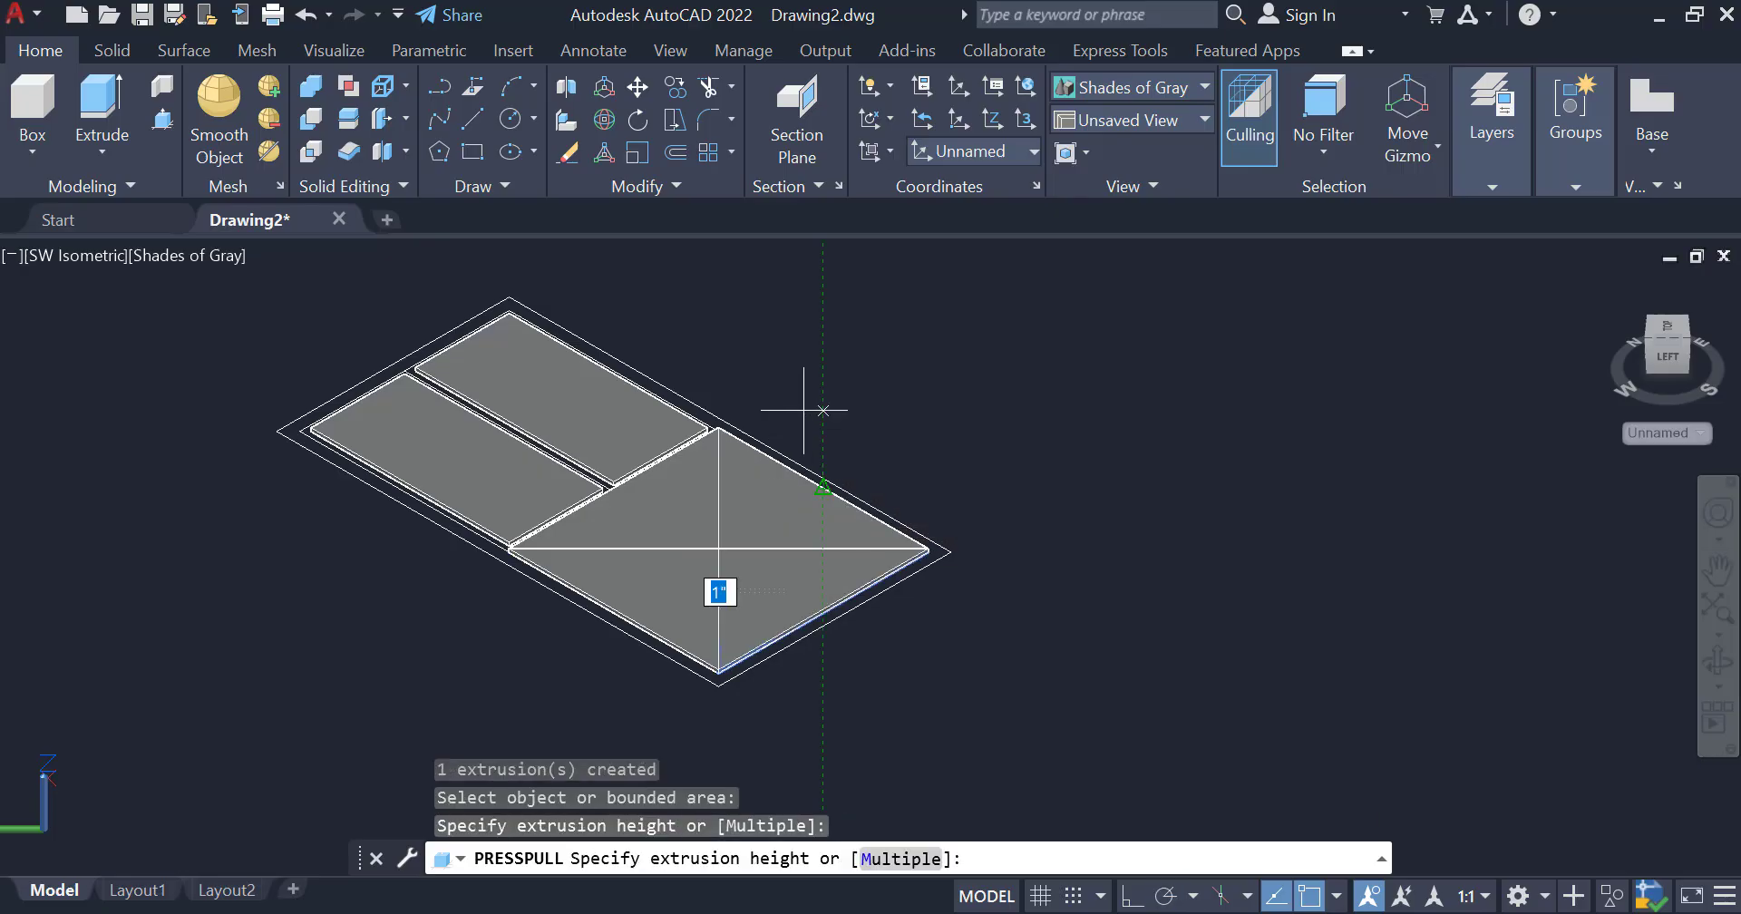
click(774, 544)
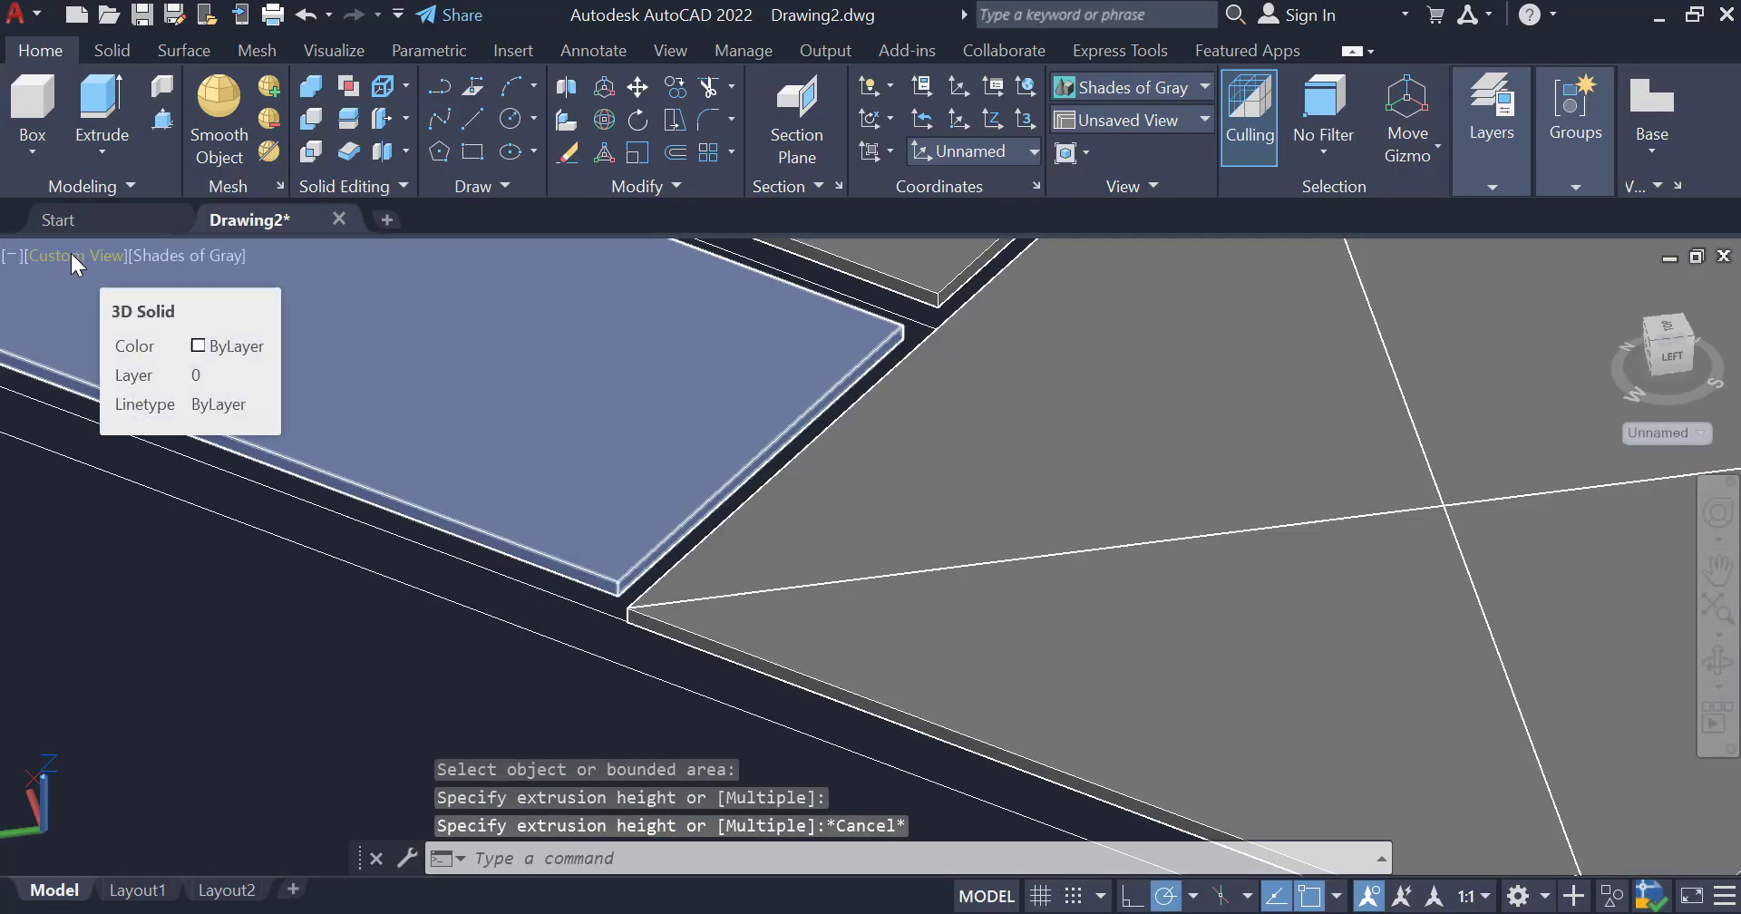
- Restore the SW Isometric view and press-pull the border strip around the right upper panel by 1 inch
click(72, 256)
click(156, 513)
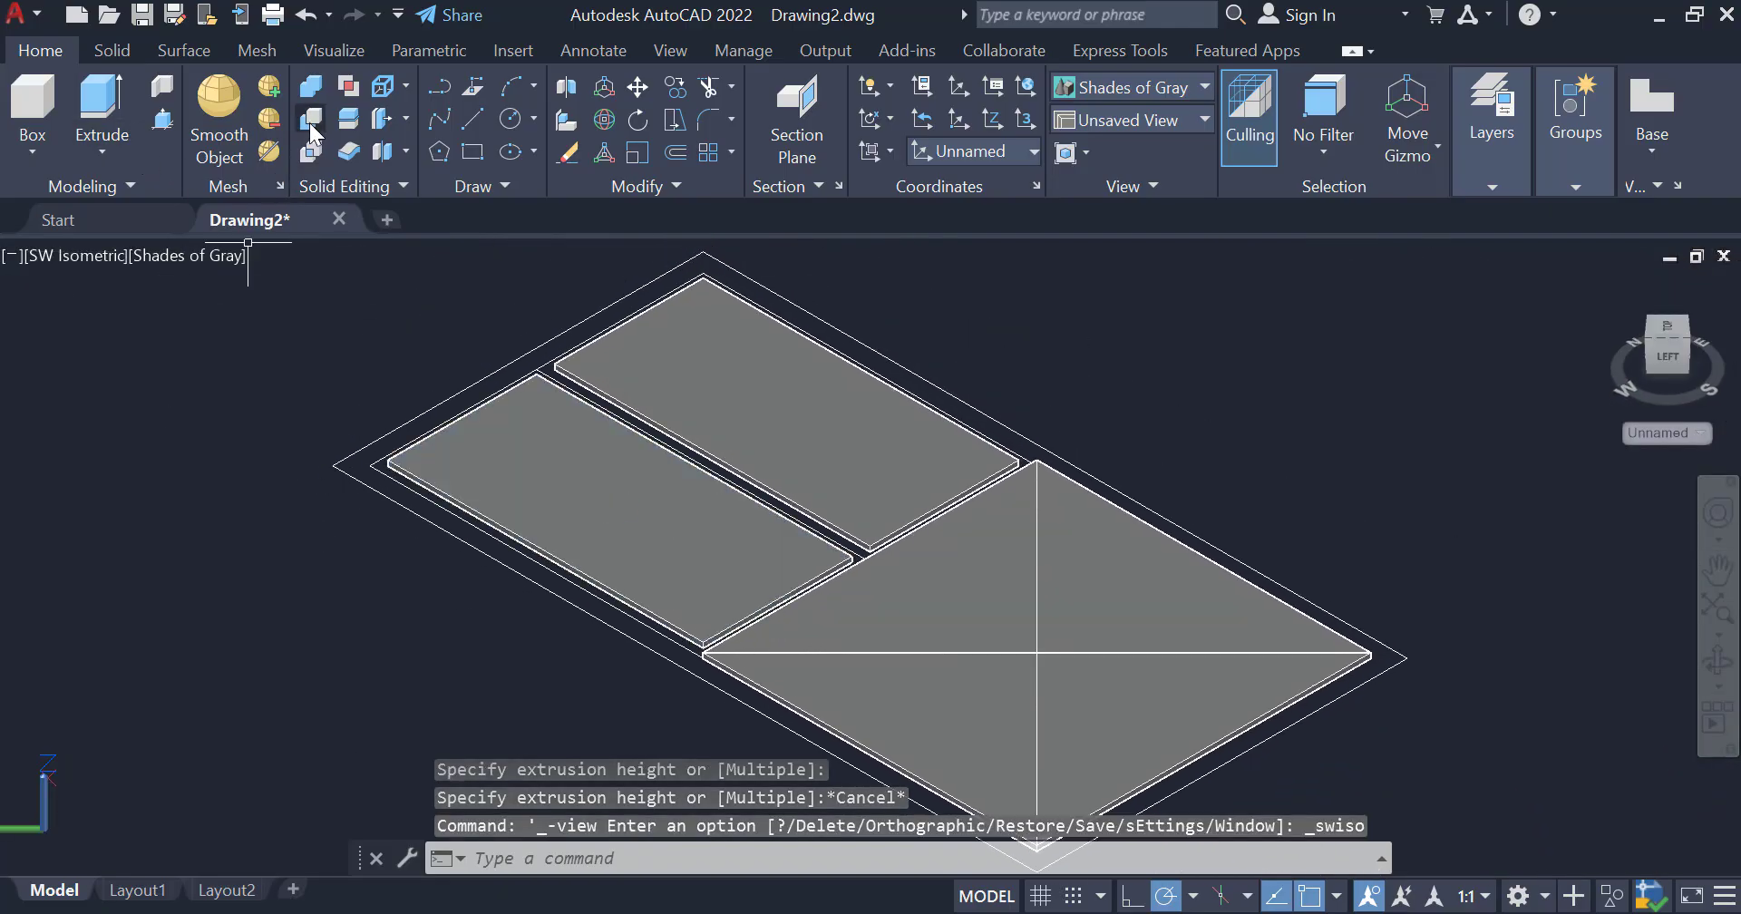
click(161, 120)
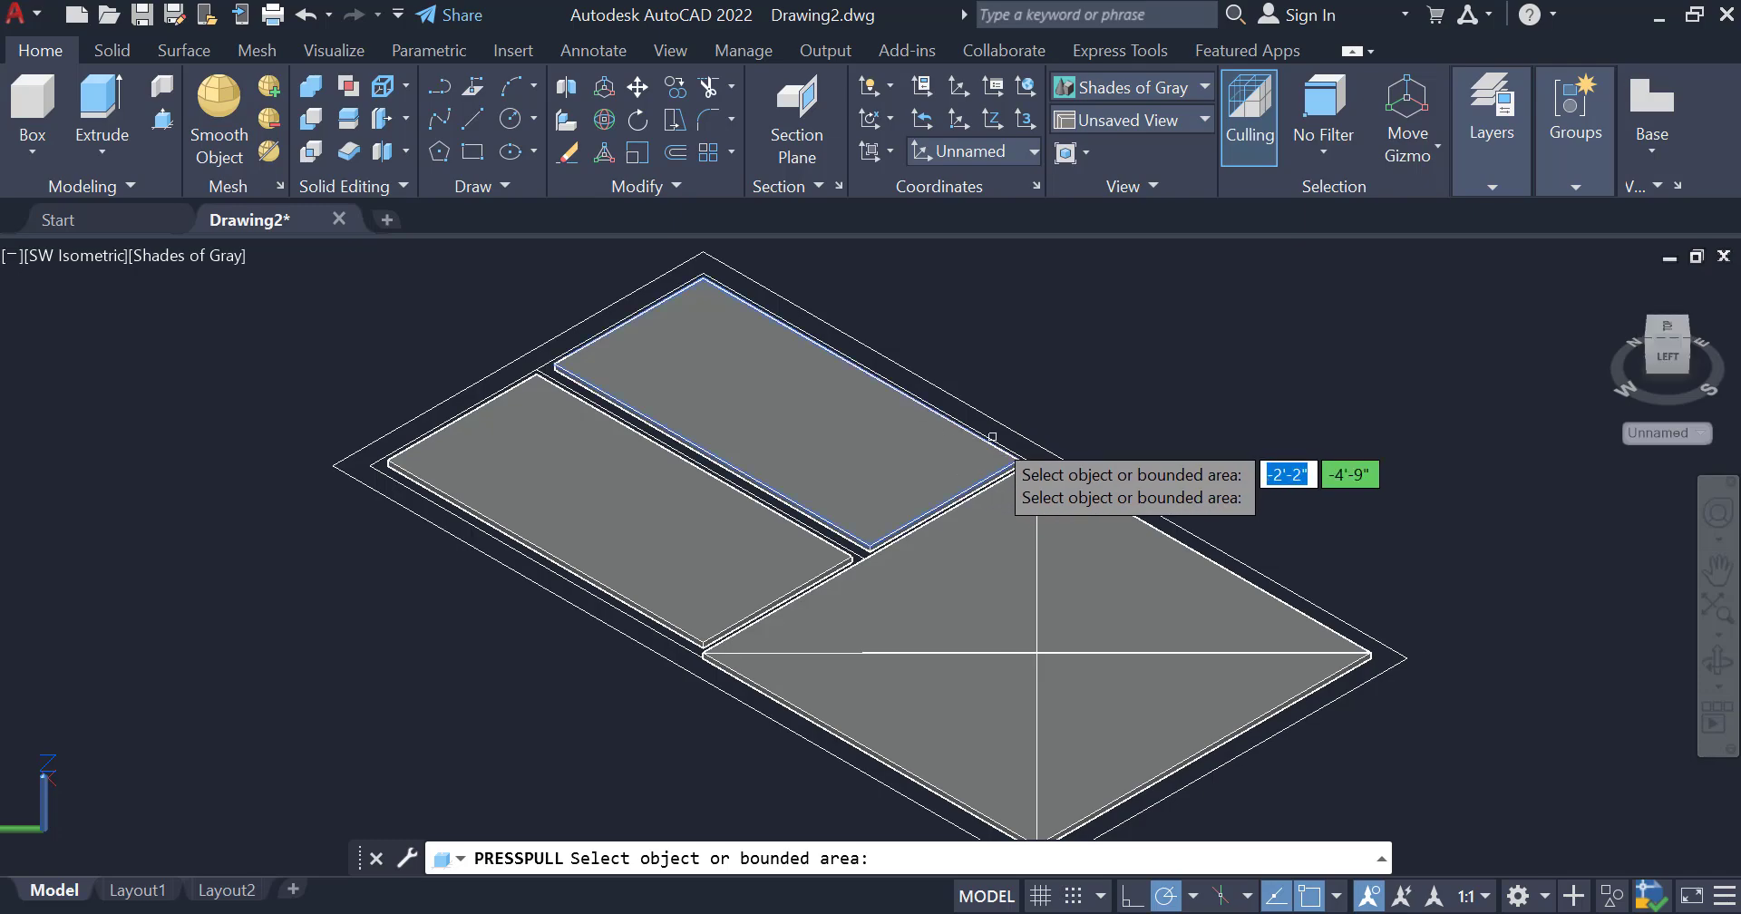
scroll(1002, 459, up, 5)
click(1011, 460)
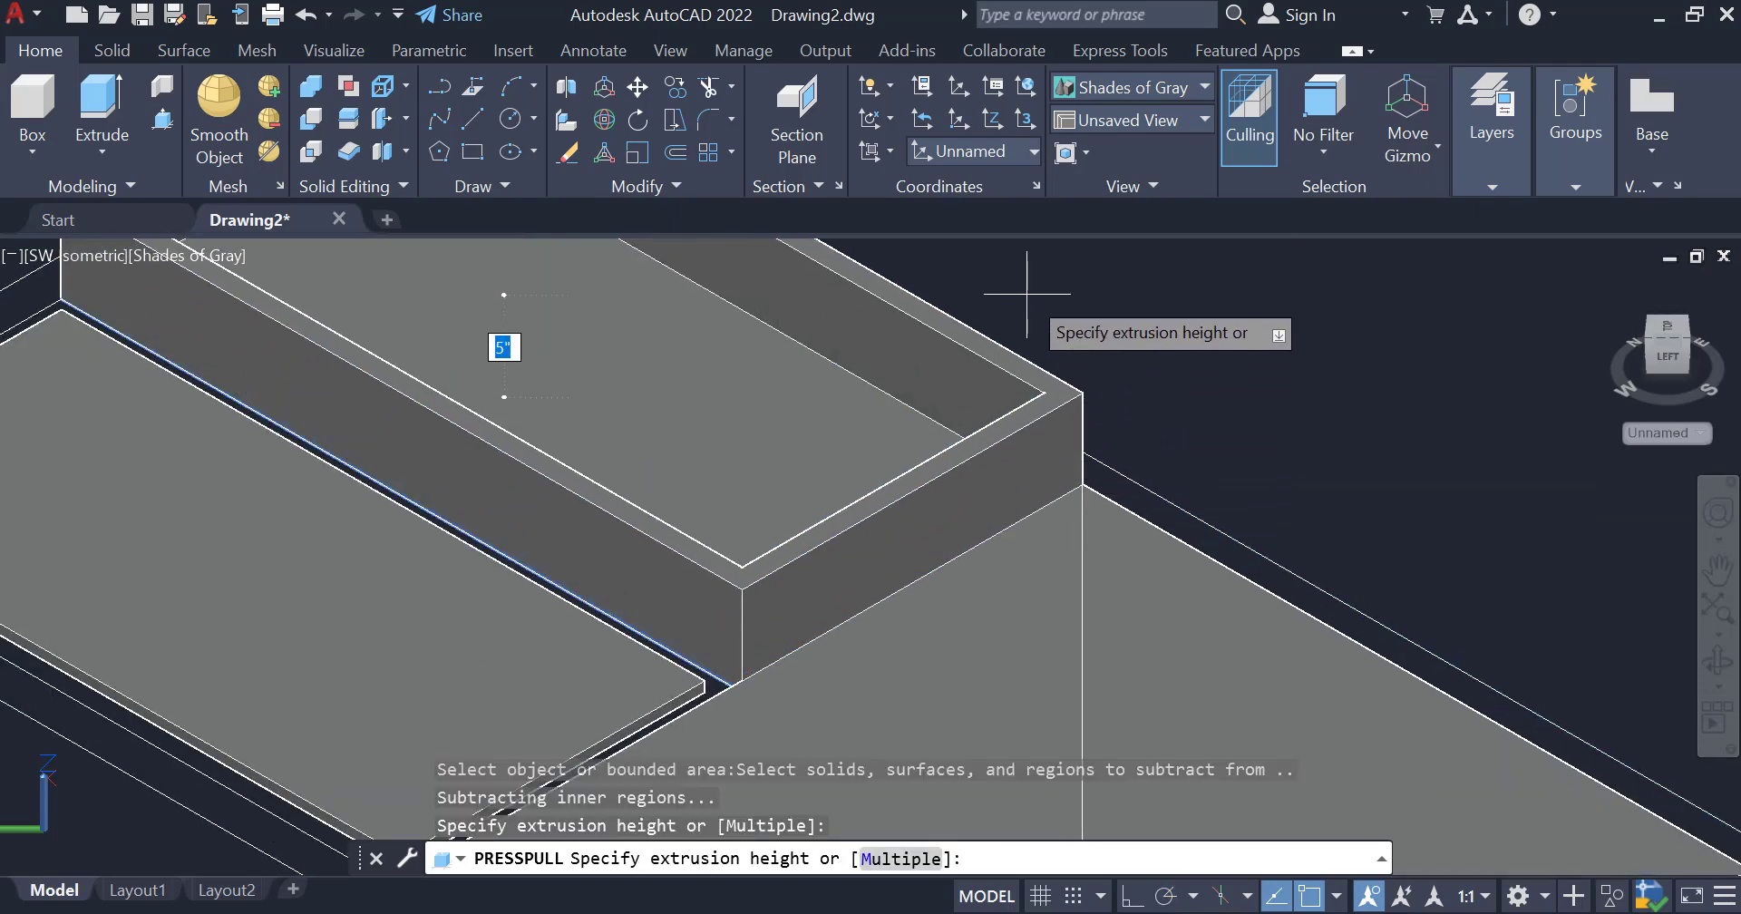
key(Return)
scroll(1027, 294, down, 5)
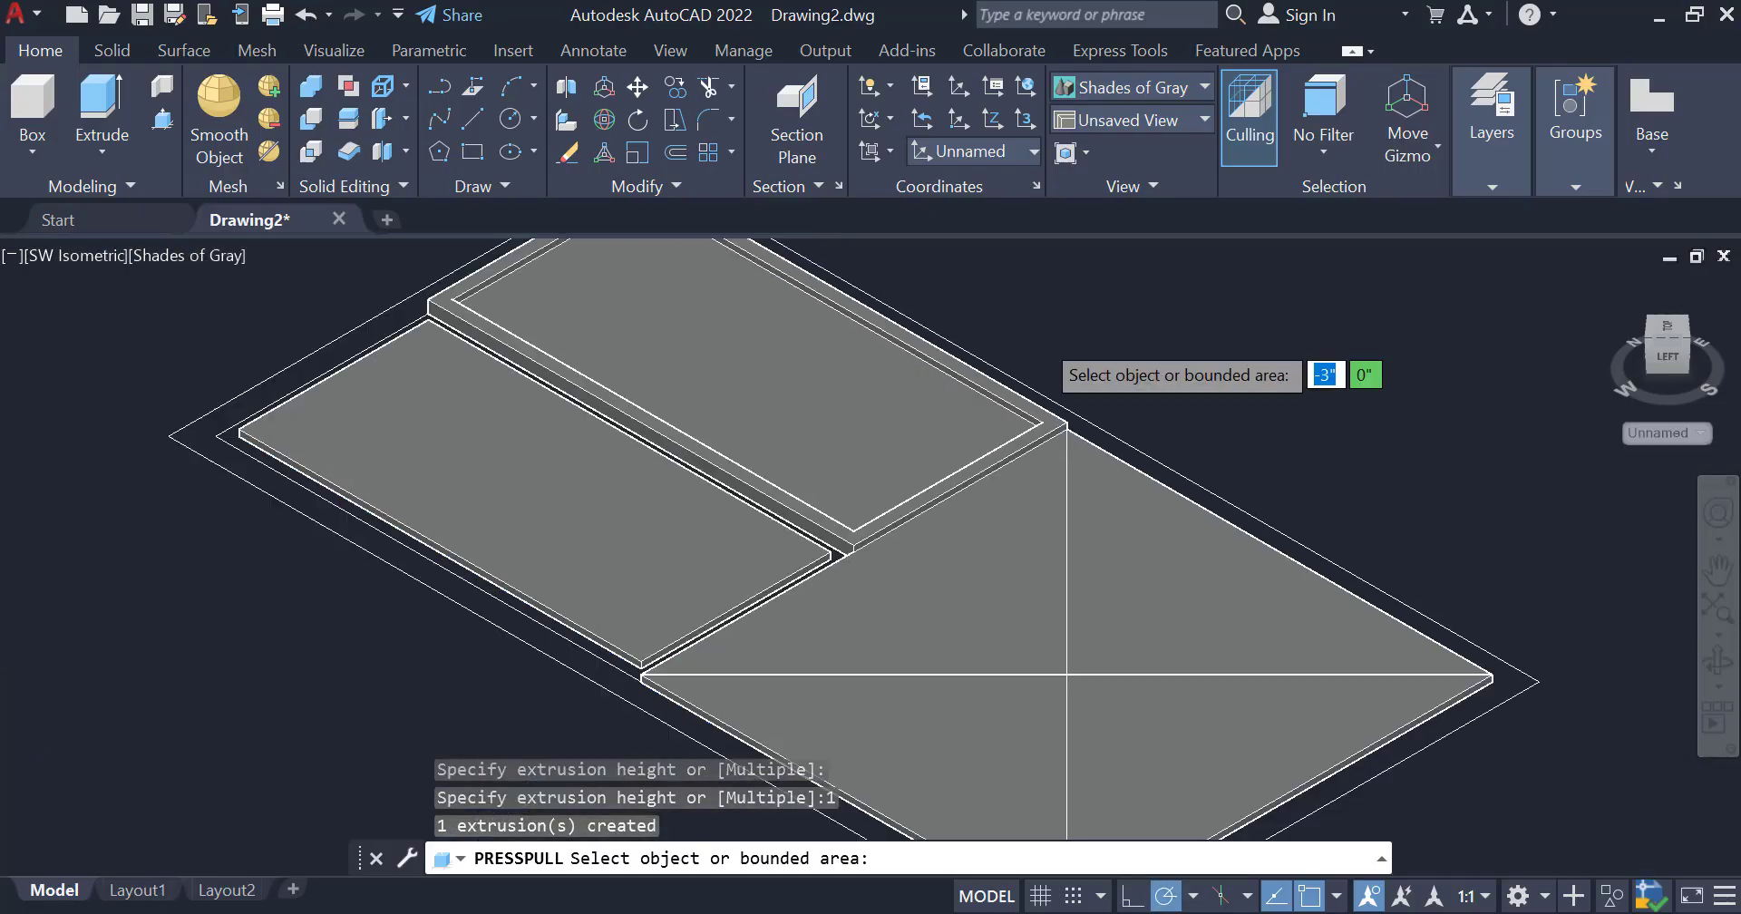
- Press-pull the border strip around the left upper panel by 1 inch and end the command
scroll(700, 344, up, 5)
scroll(700, 344, up, 4)
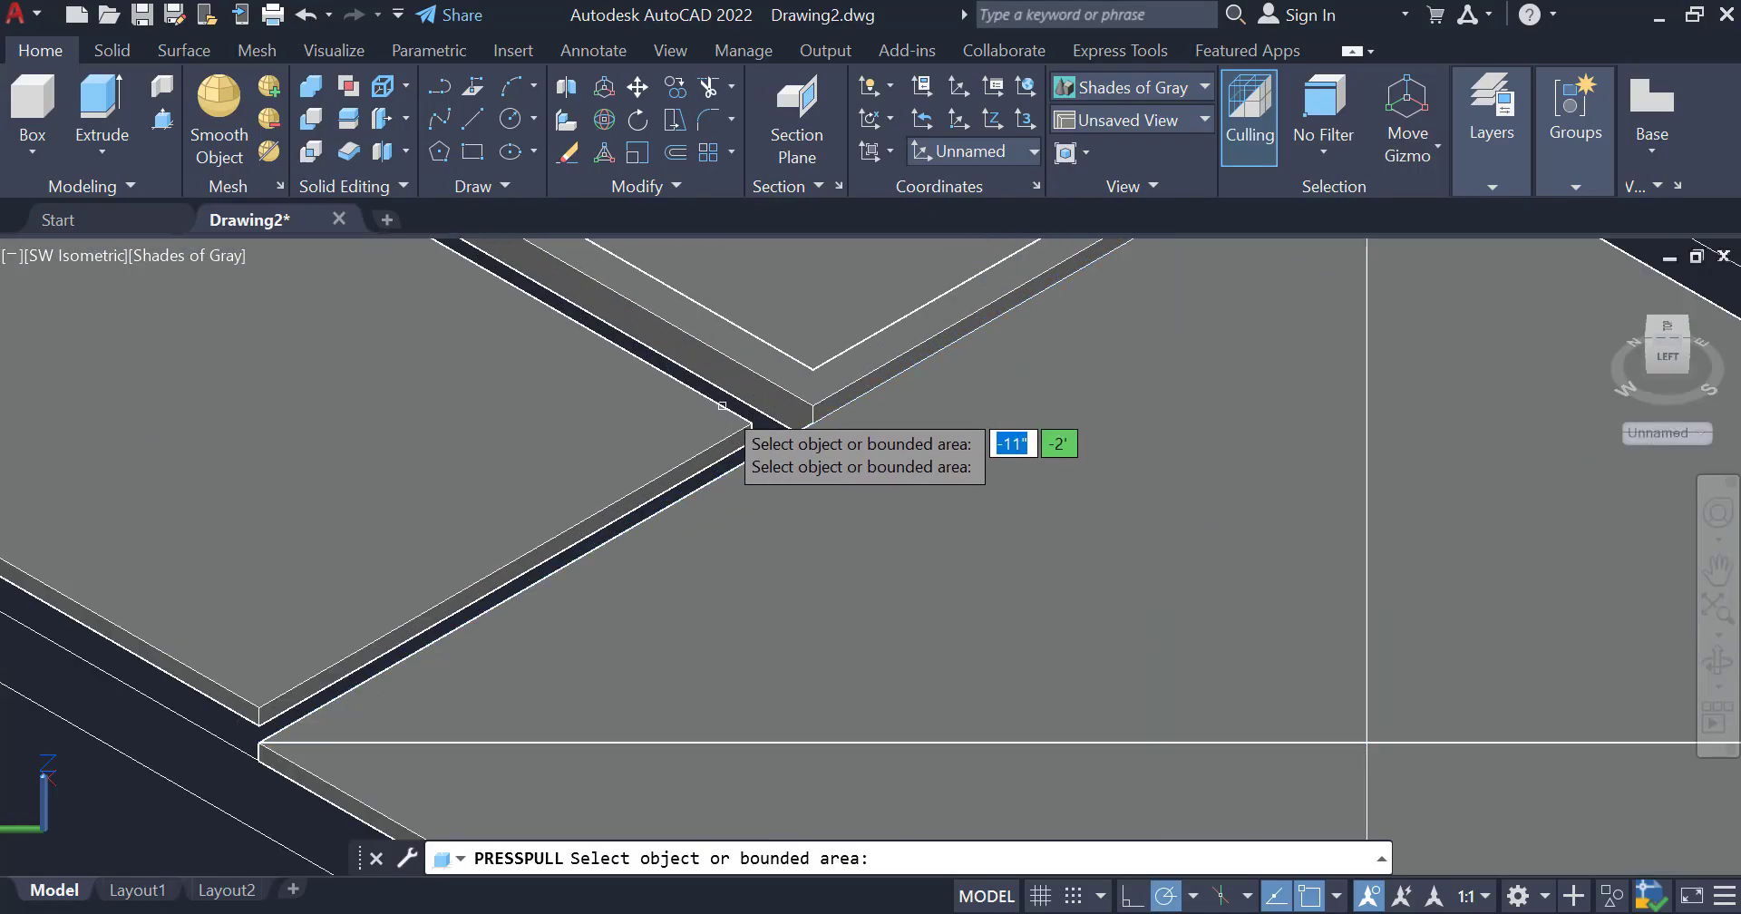
click(784, 416)
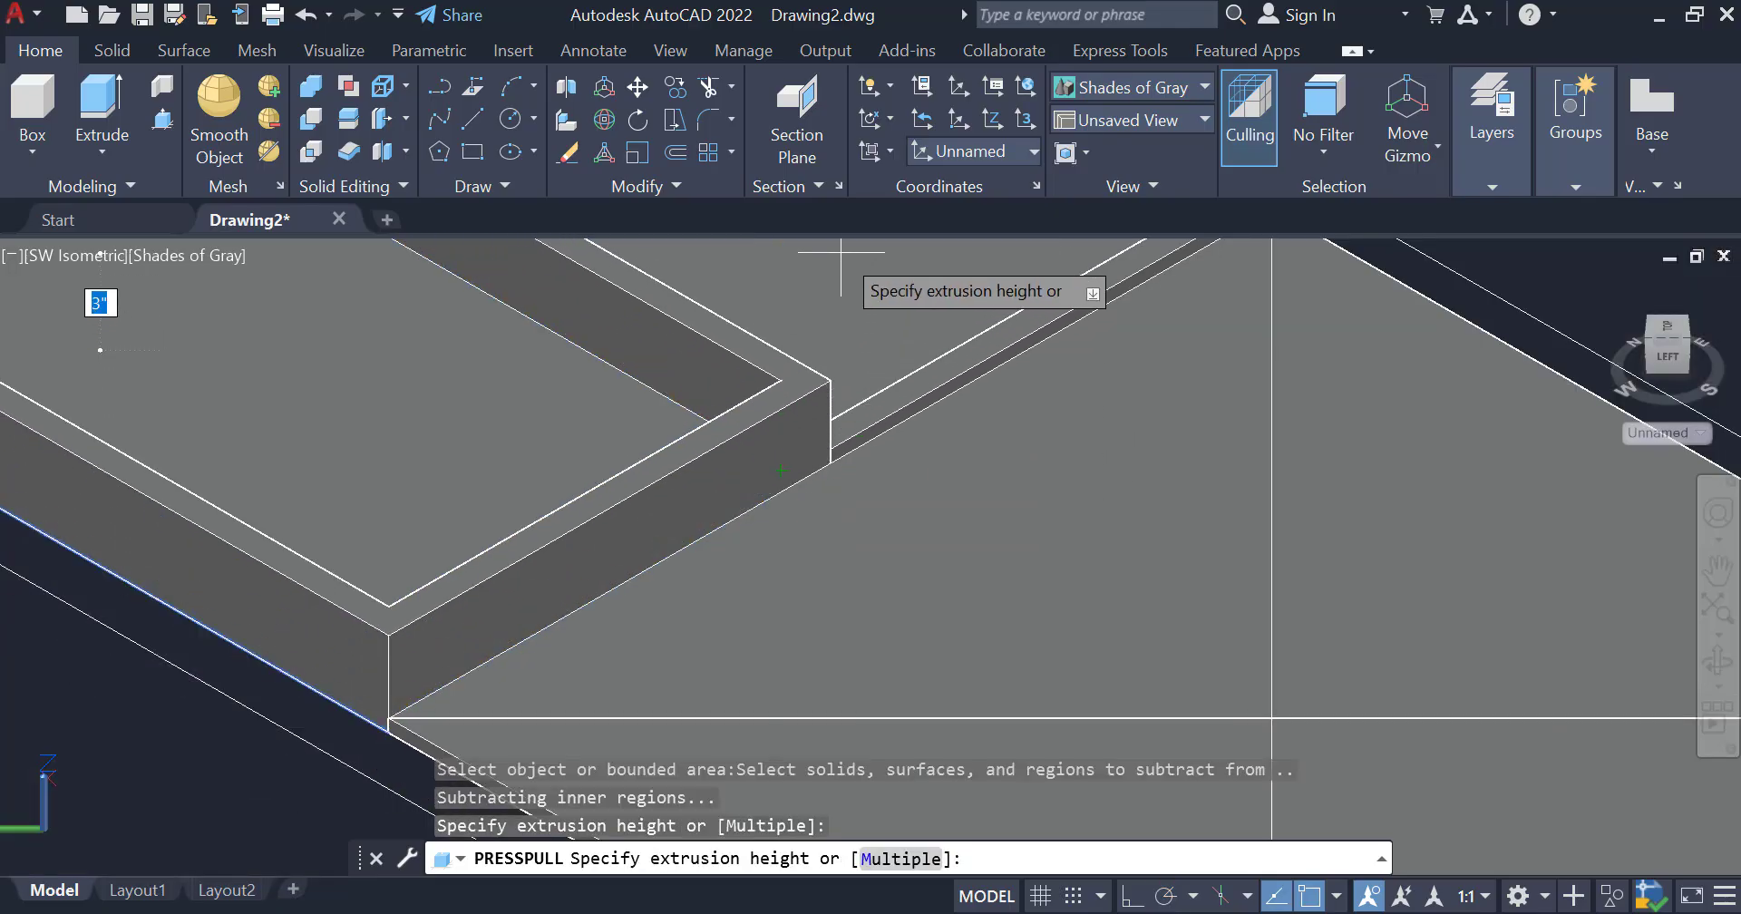
text(1)
key(Return)
scroll(925, 492, down, 6)
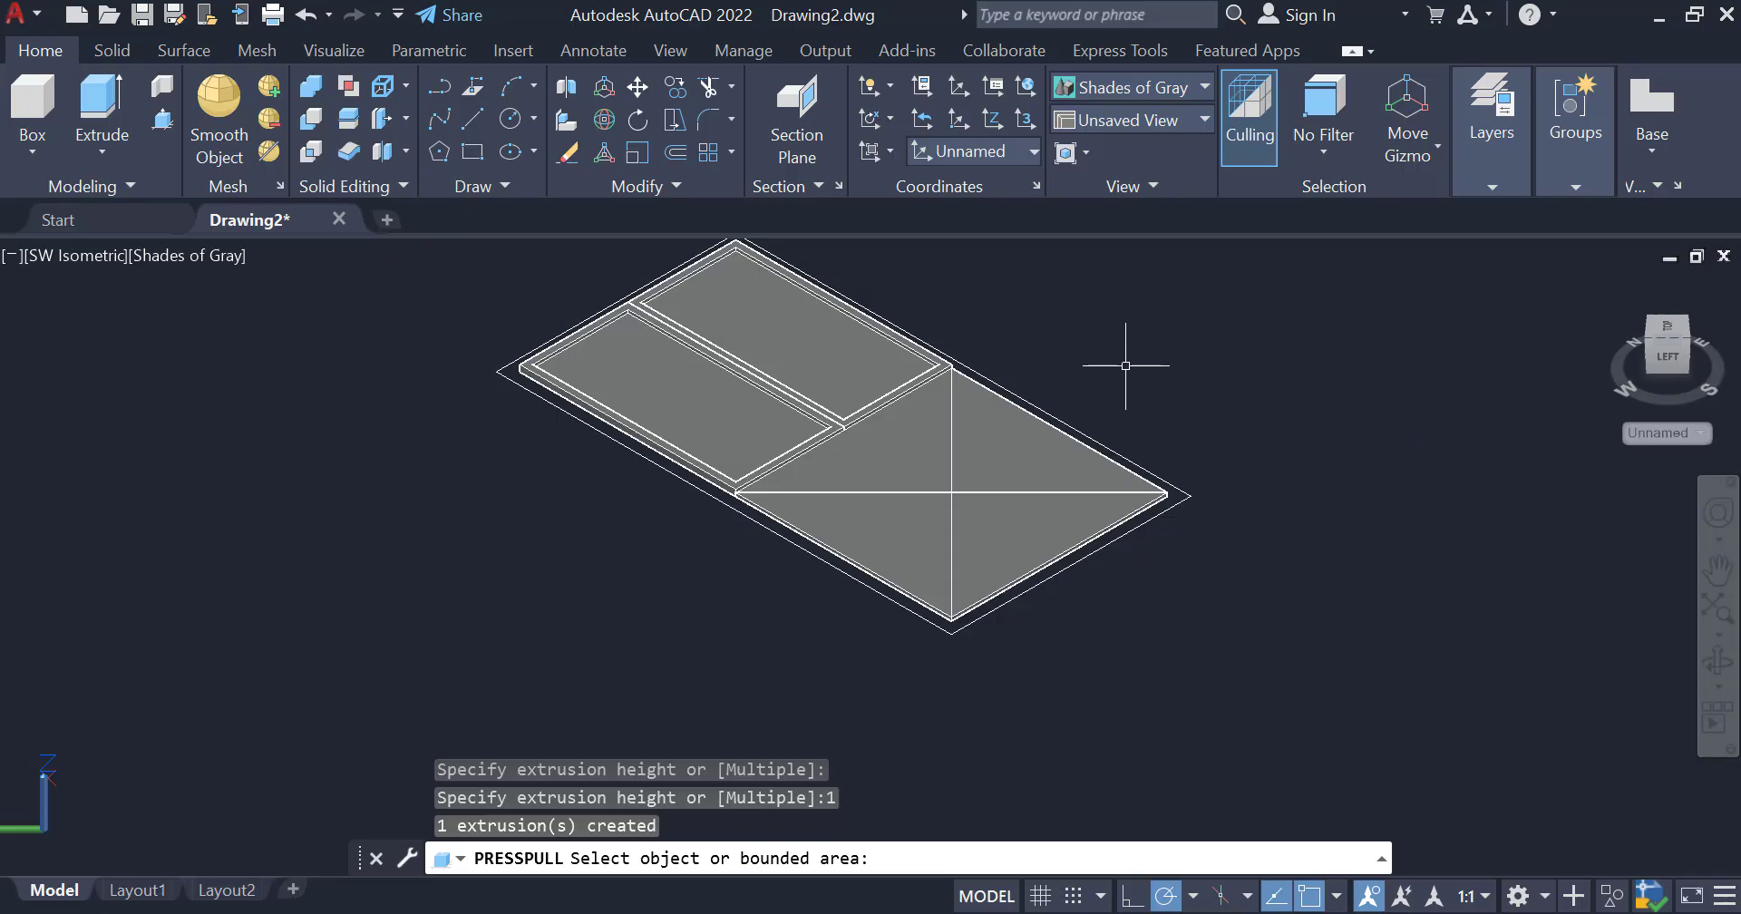
key(Return)
- Delete the outermost rectangle surrounding the door panels
click(1057, 417)
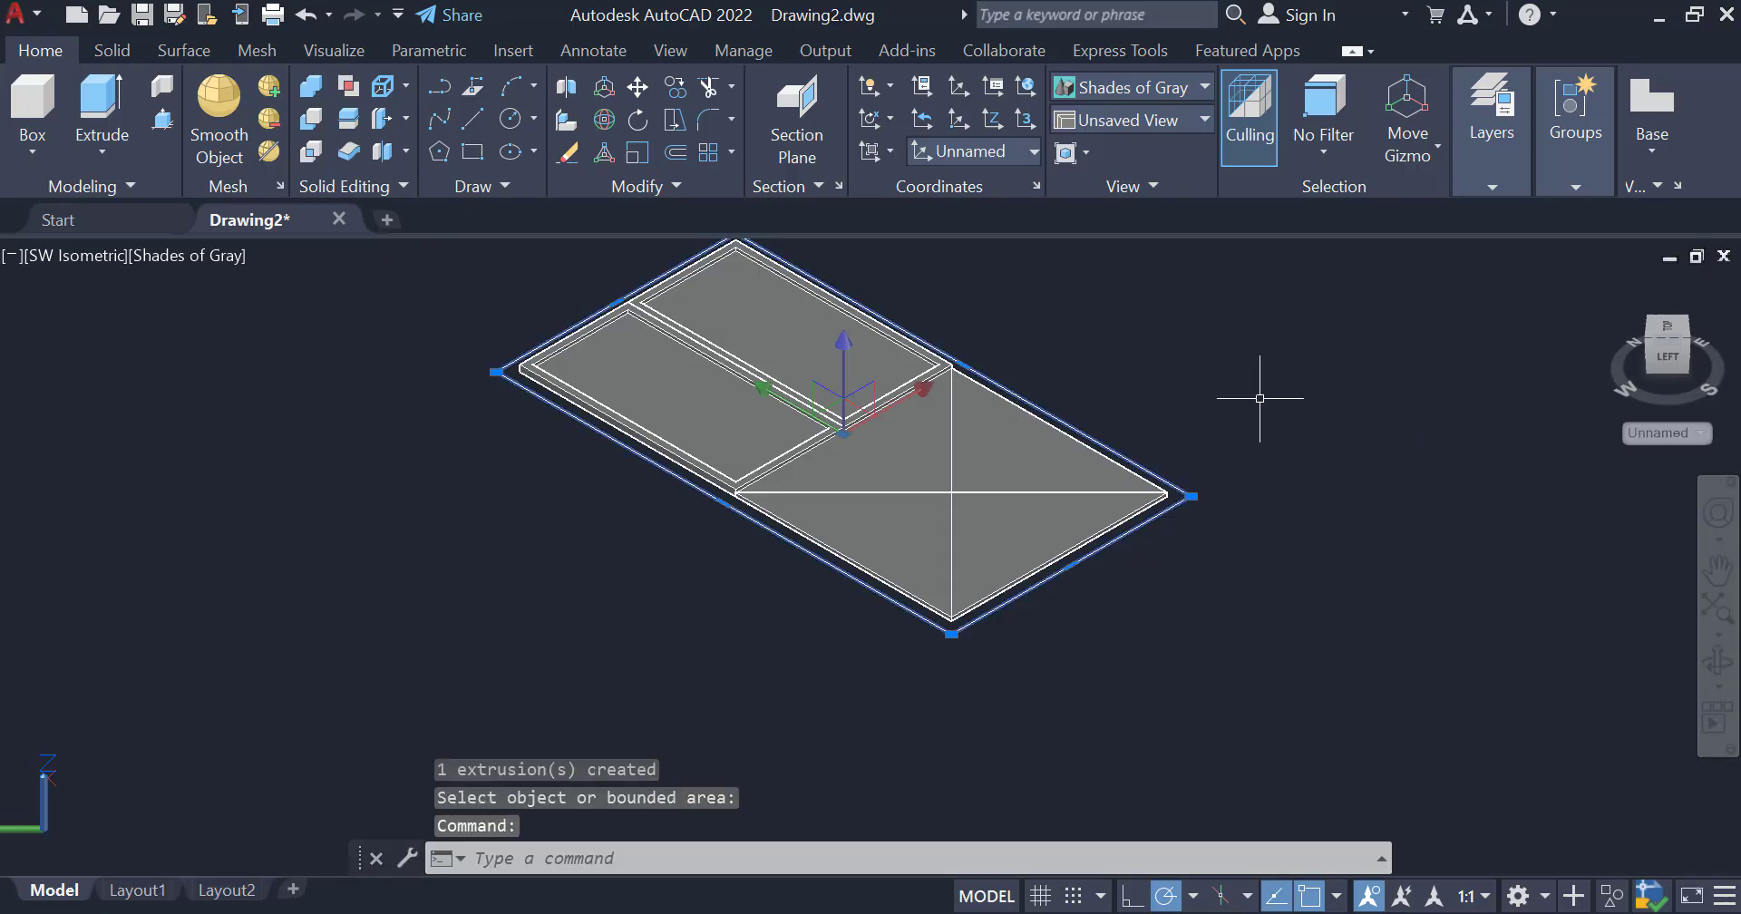
key(Delete)
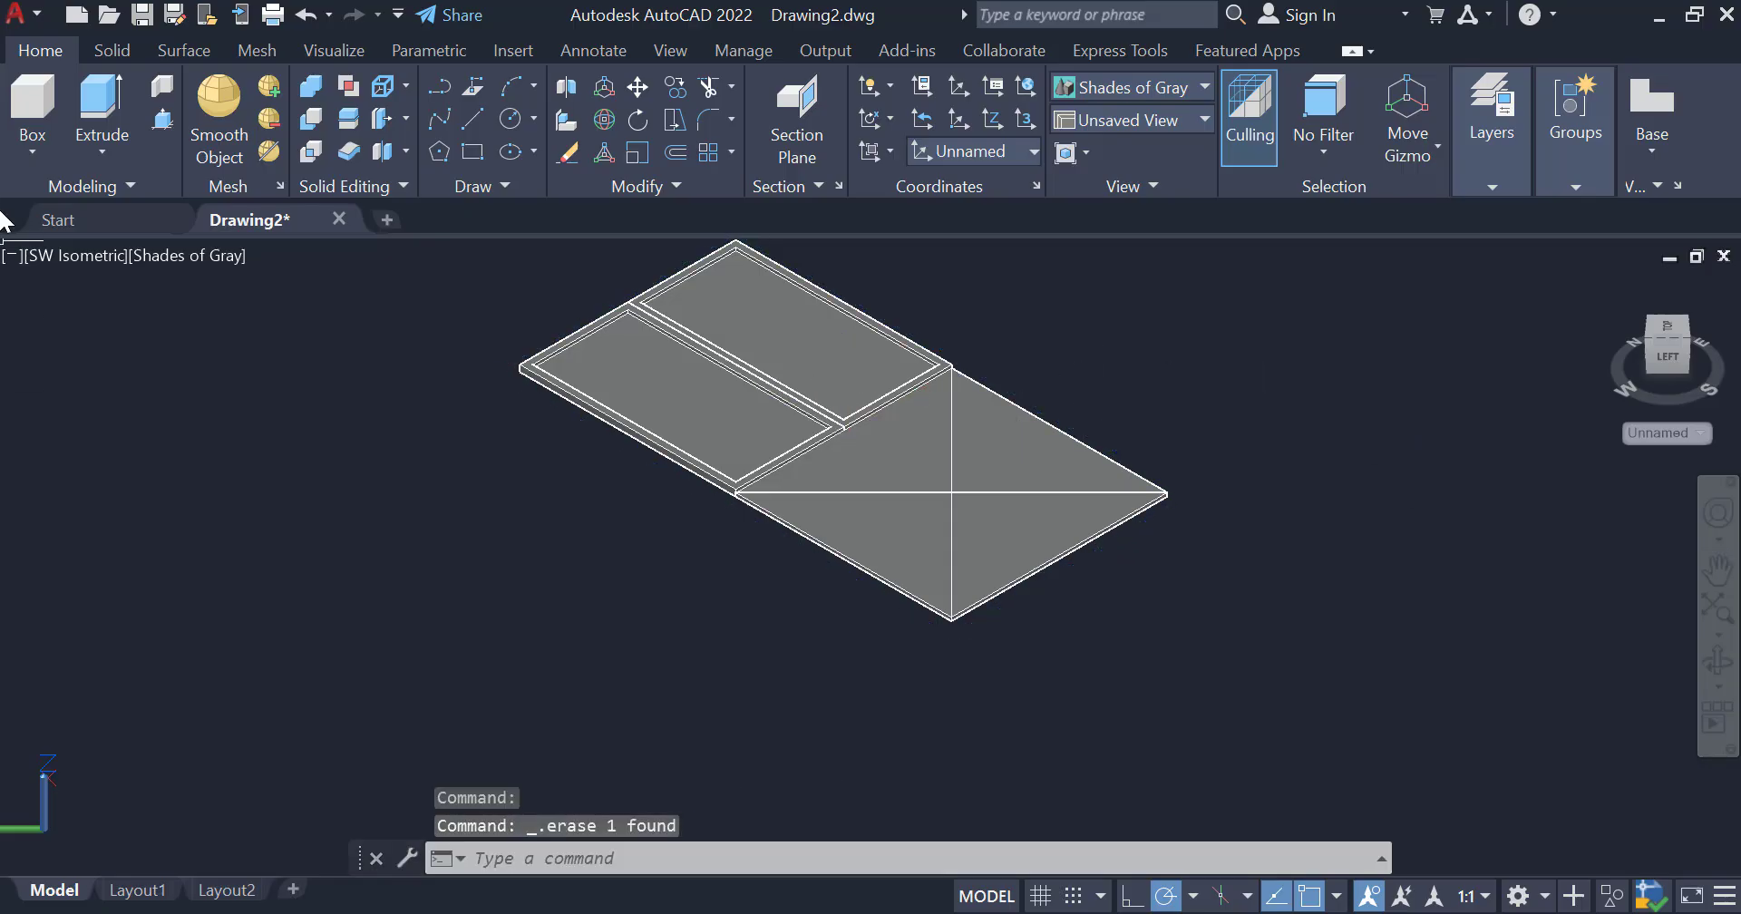
- In the Top view, draw a 36-inch by 6-foot rectangle in the empty area beside the door
click(471, 151)
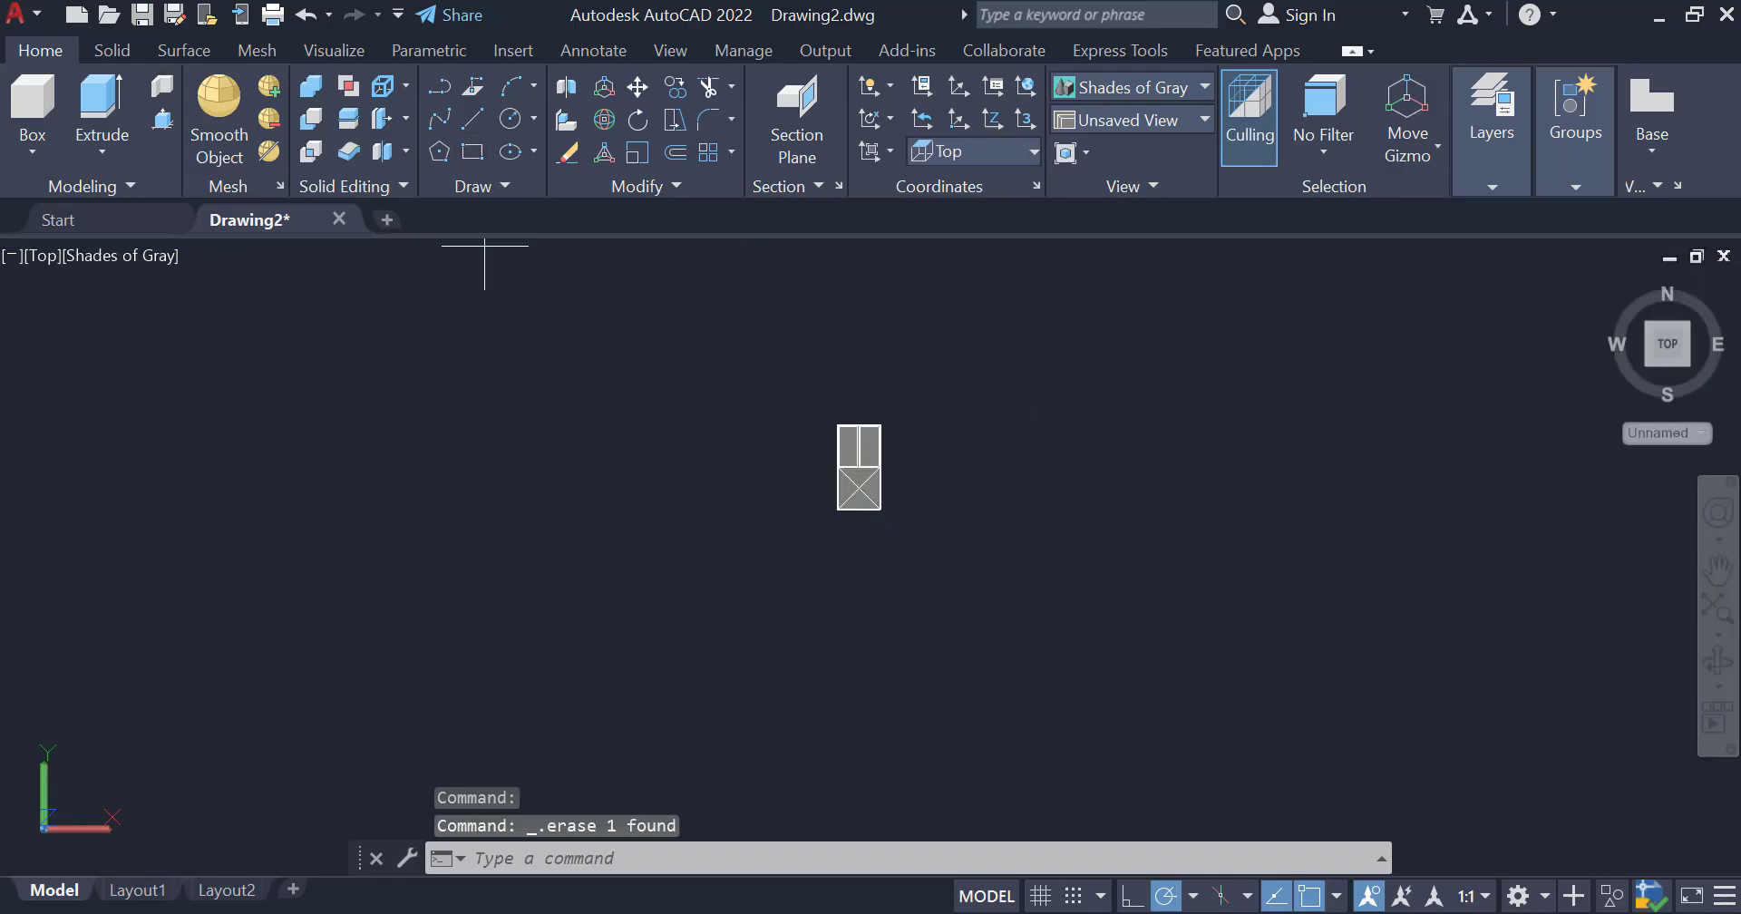
click(502, 398)
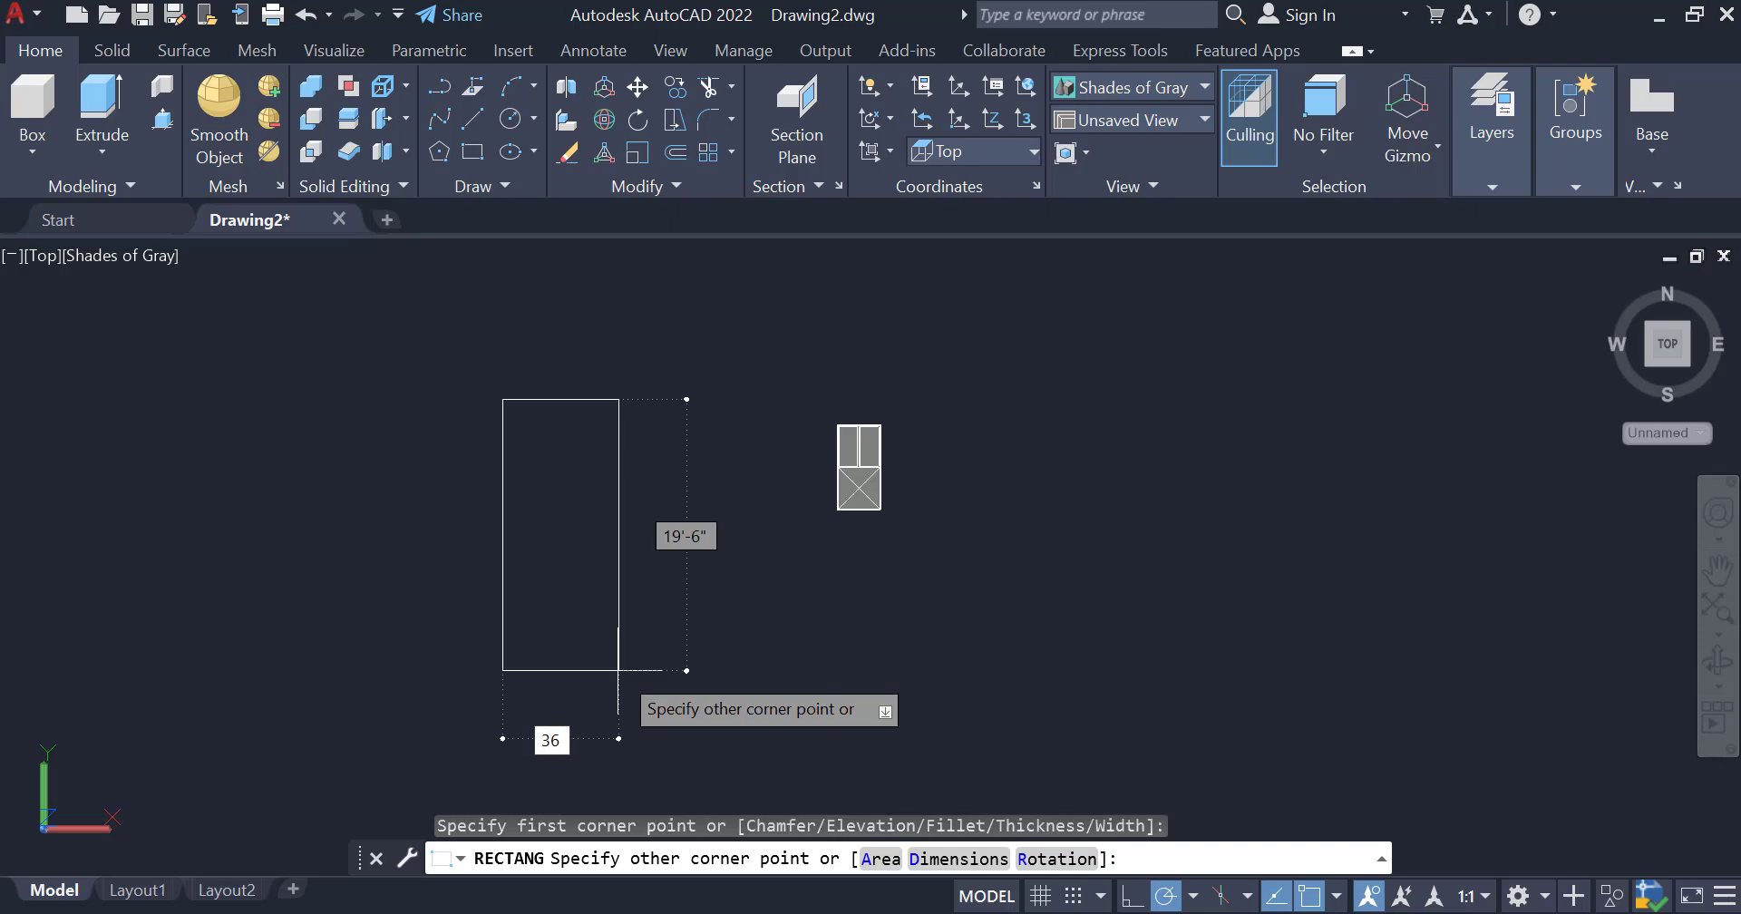
text(36)
key(Tab)
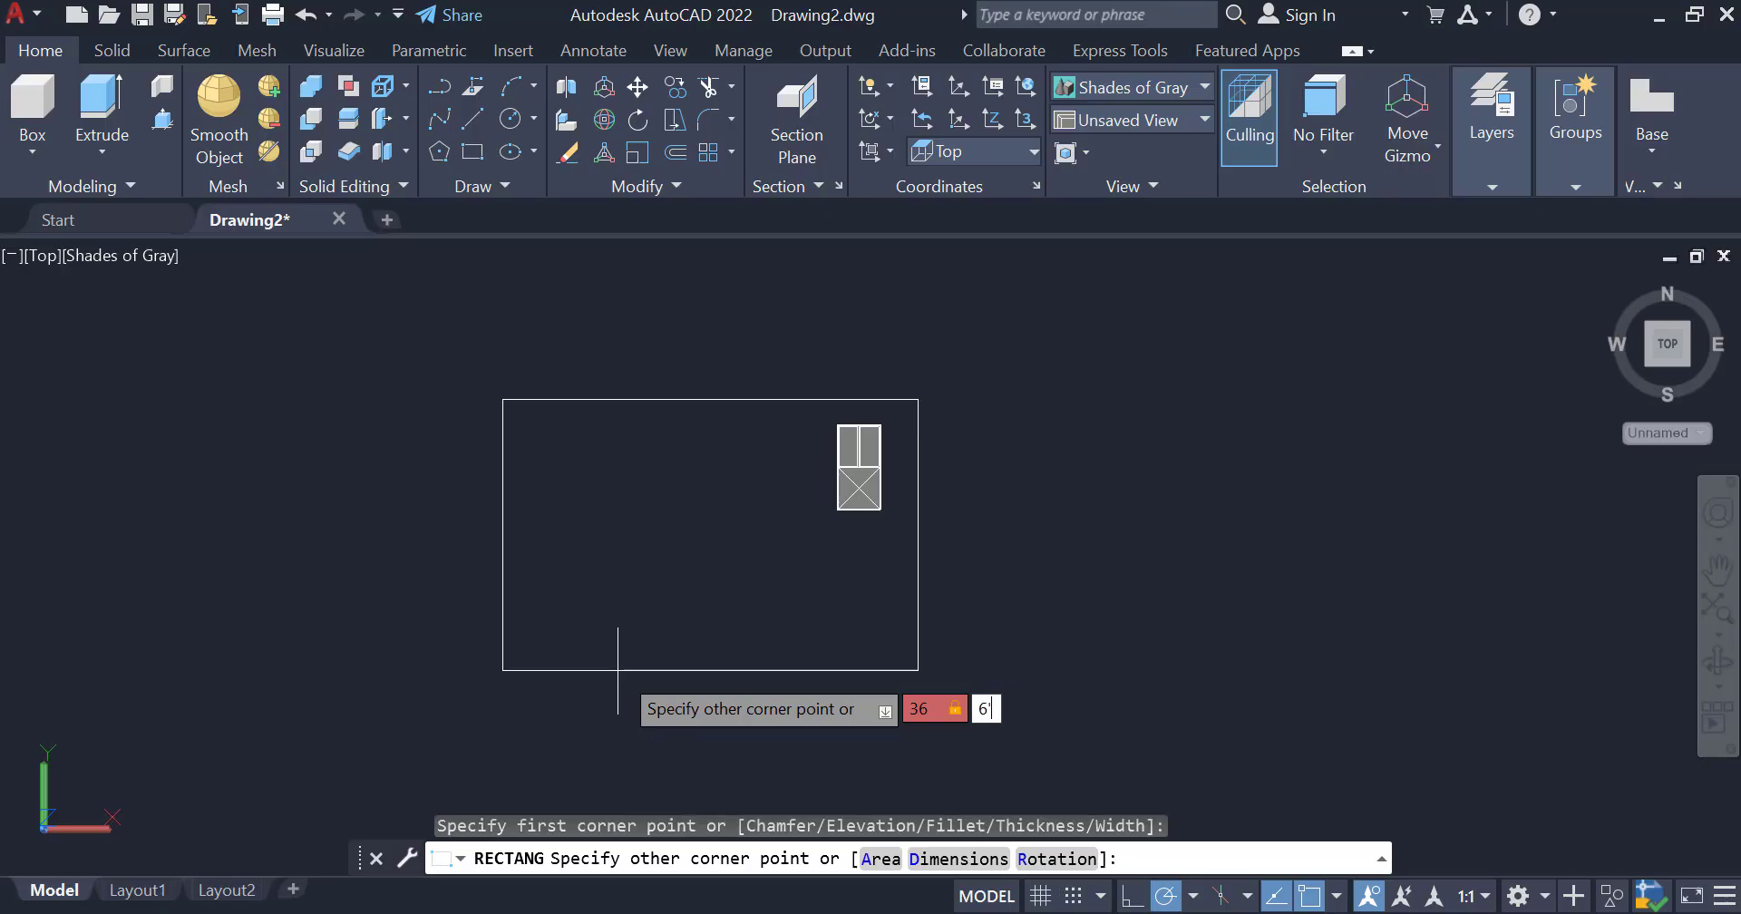
text(6')
key(Return)
- Offset the new 36-inch by 6-foot rectangle outward by 2 inches
scroll(473, 308, up, 1)
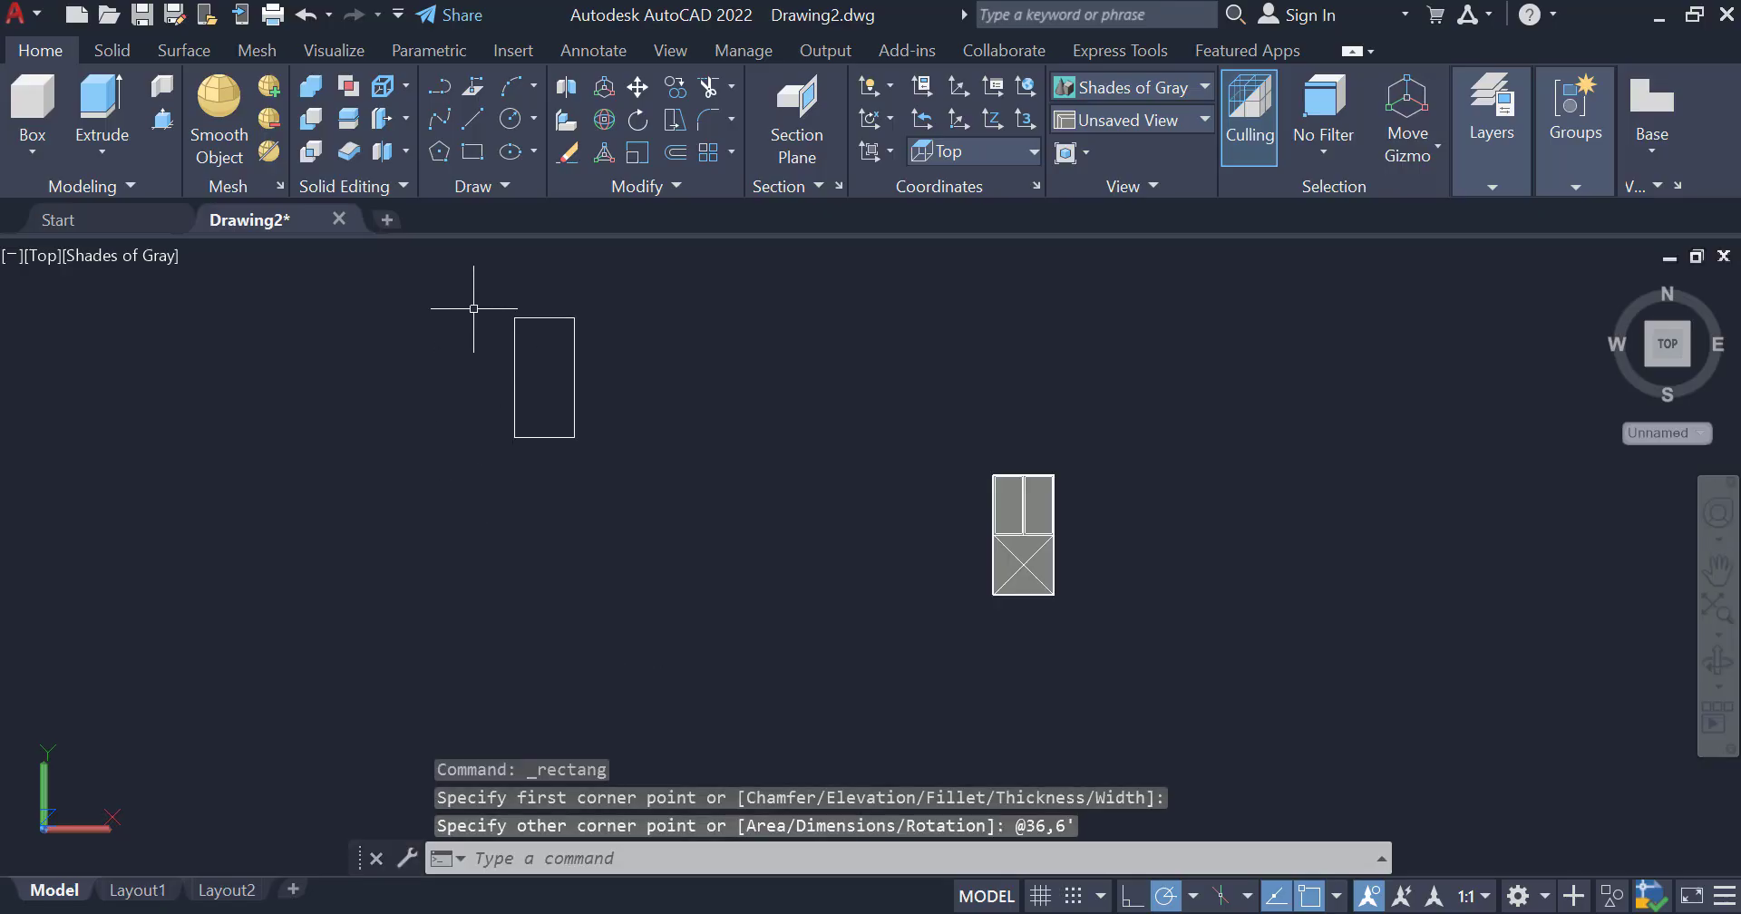
scroll(612, 320, up, 2)
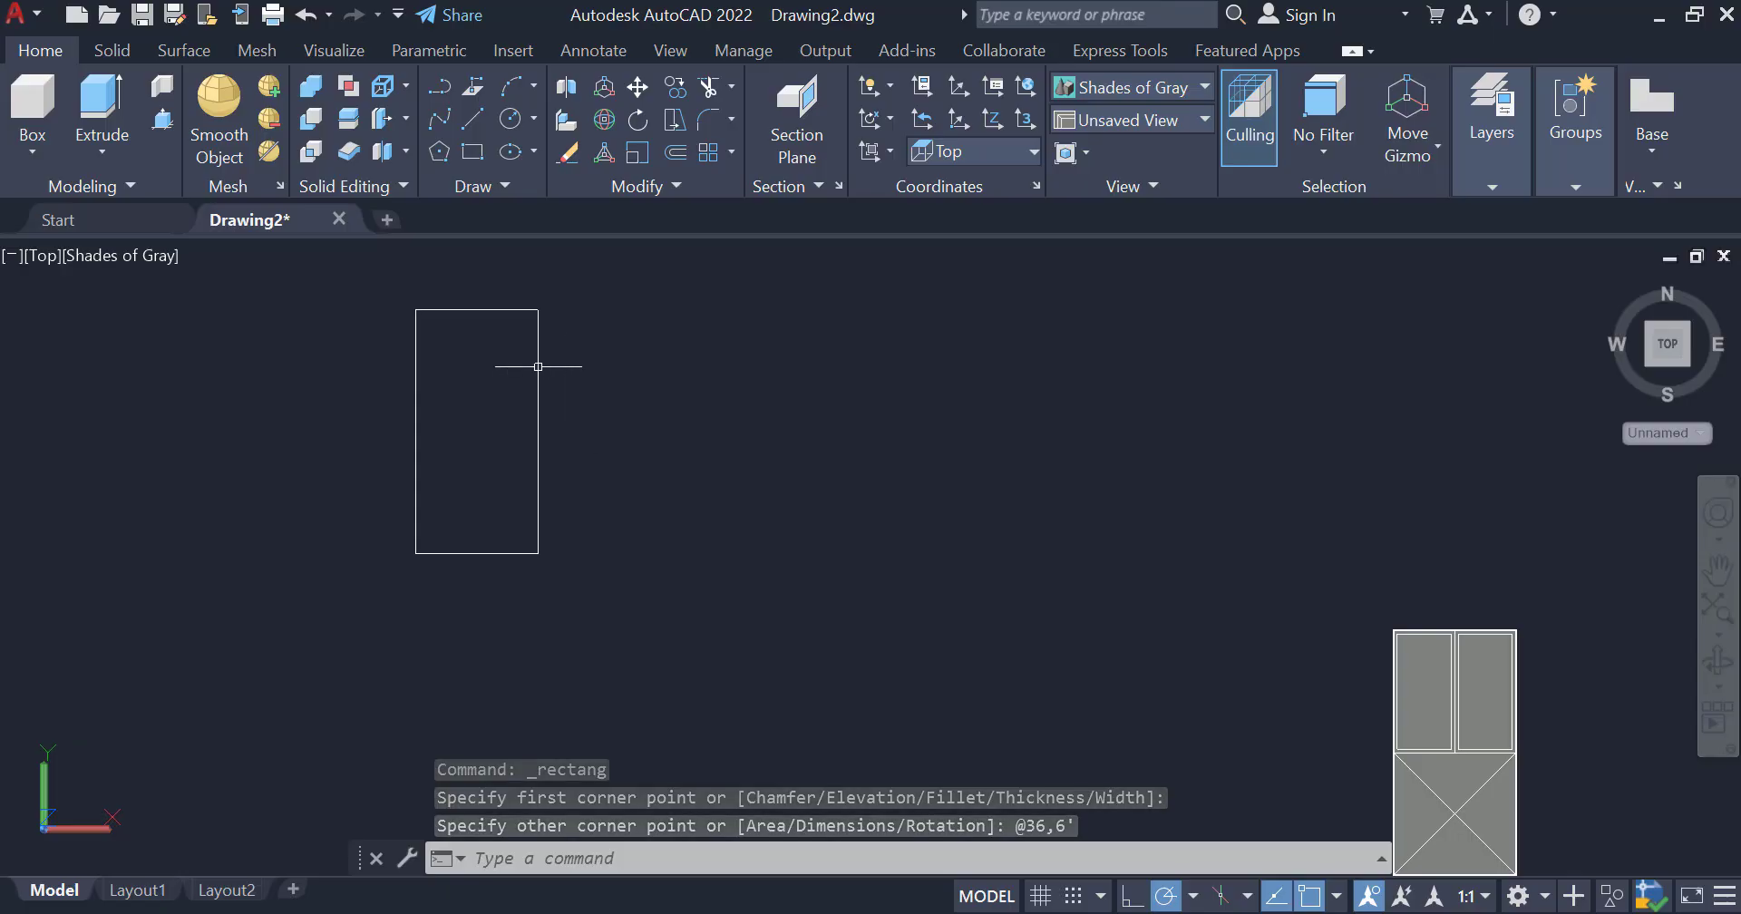
click(415, 338)
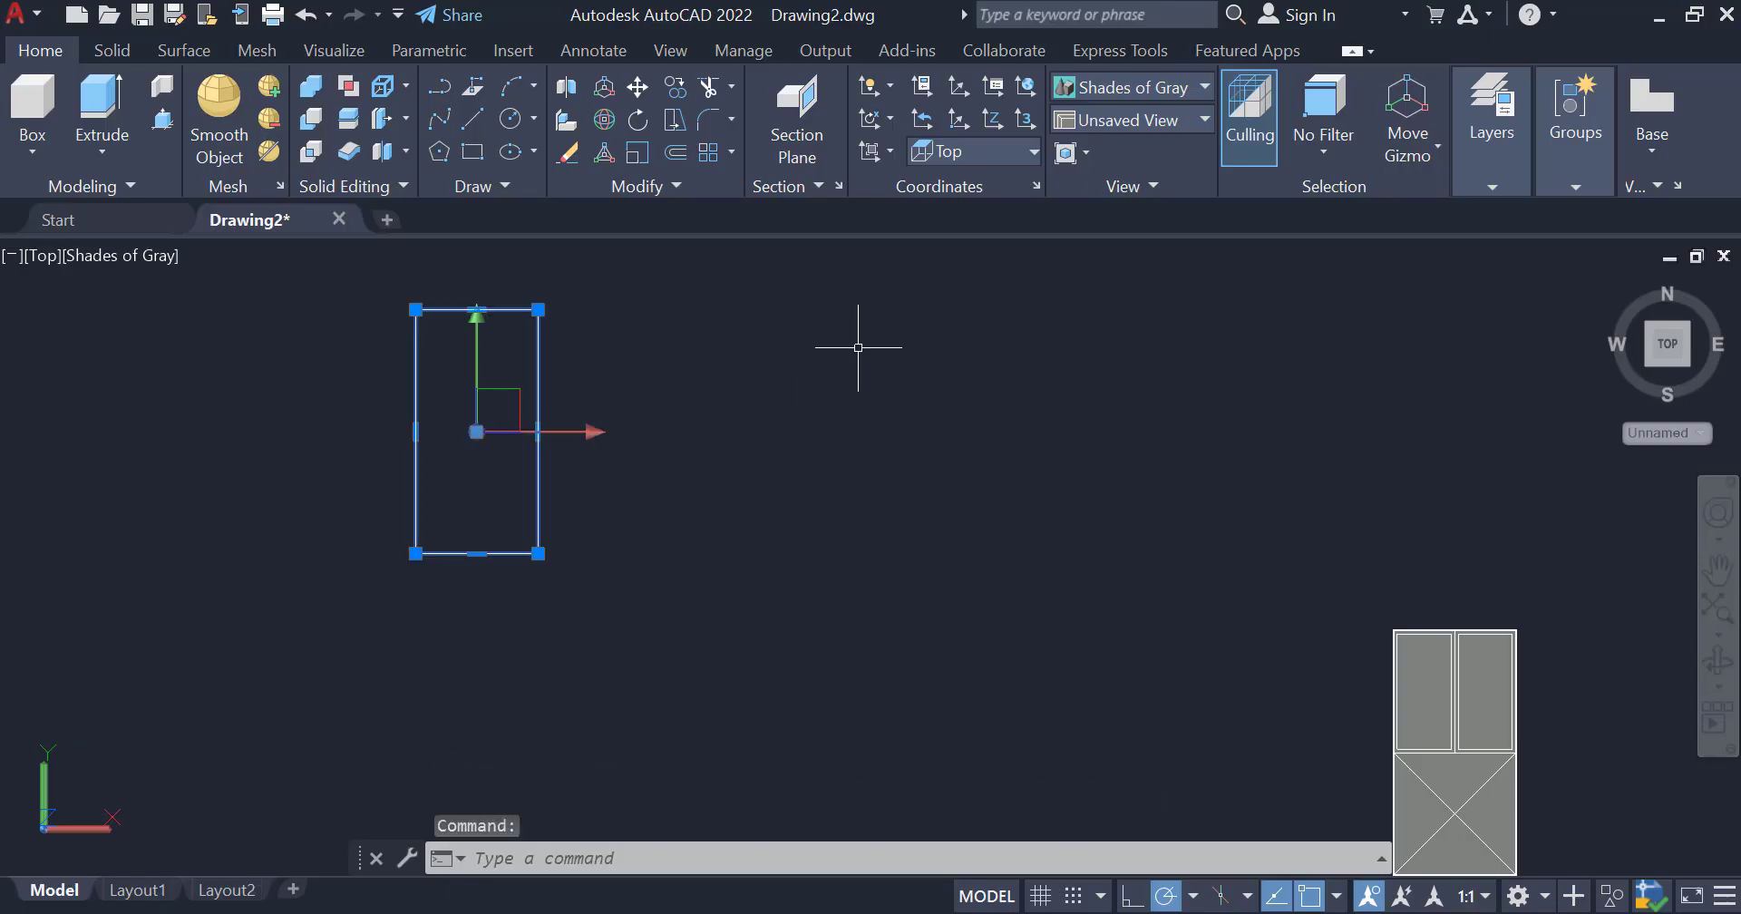
key(Return)
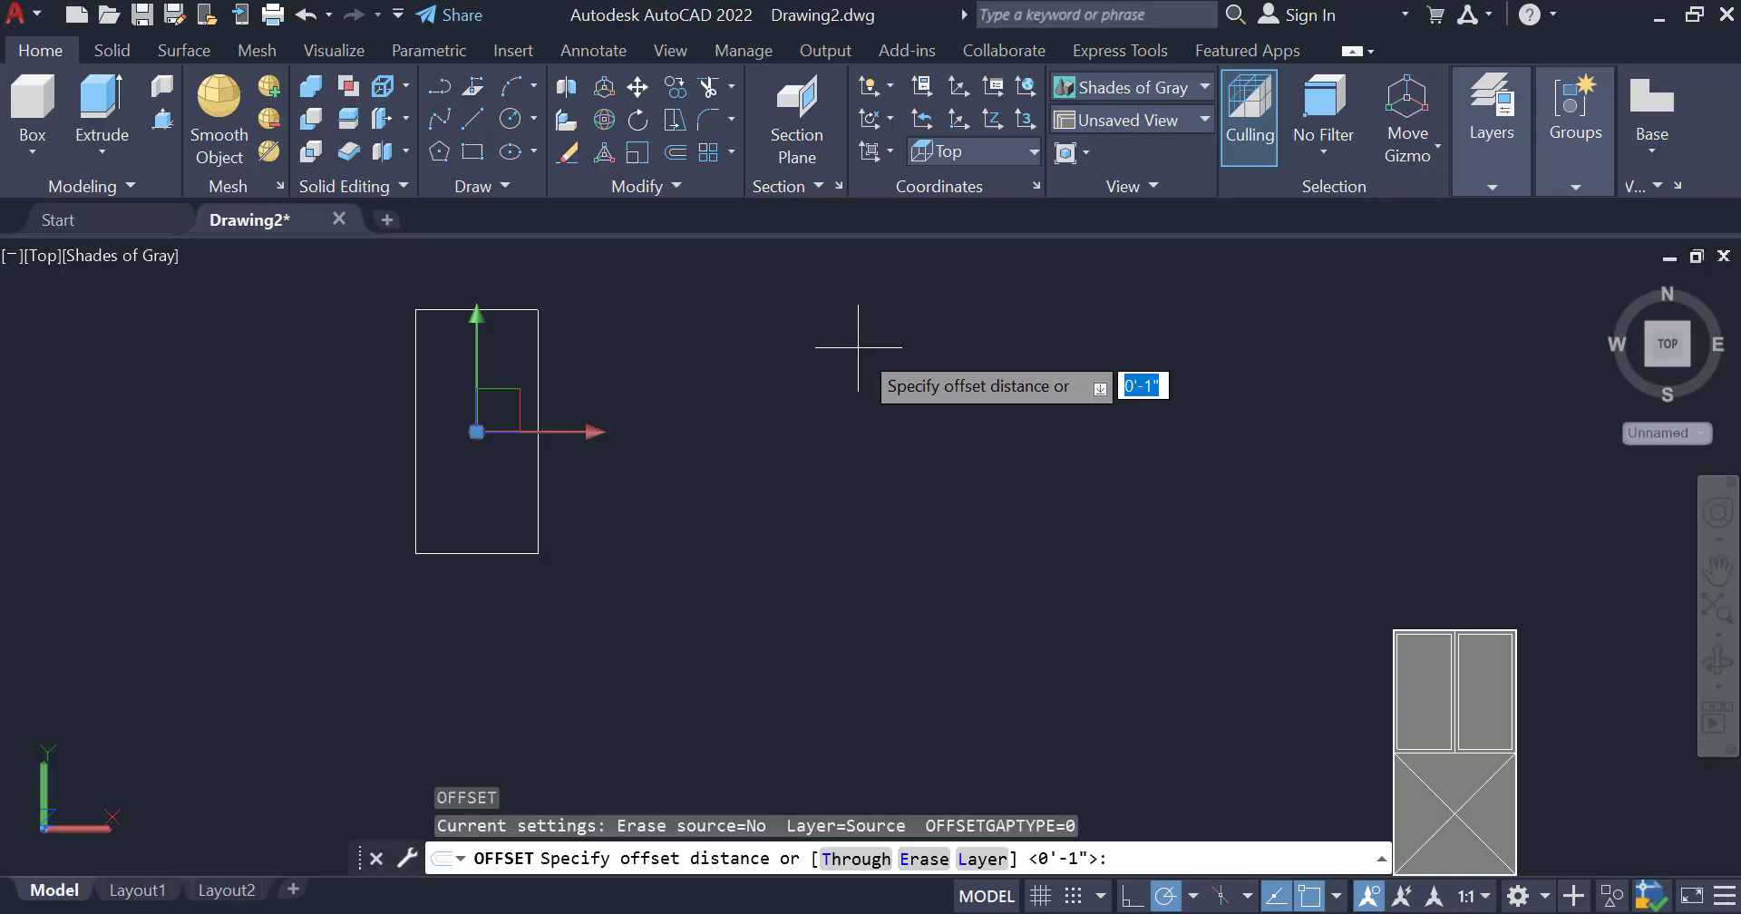
key(Return)
click(858, 348)
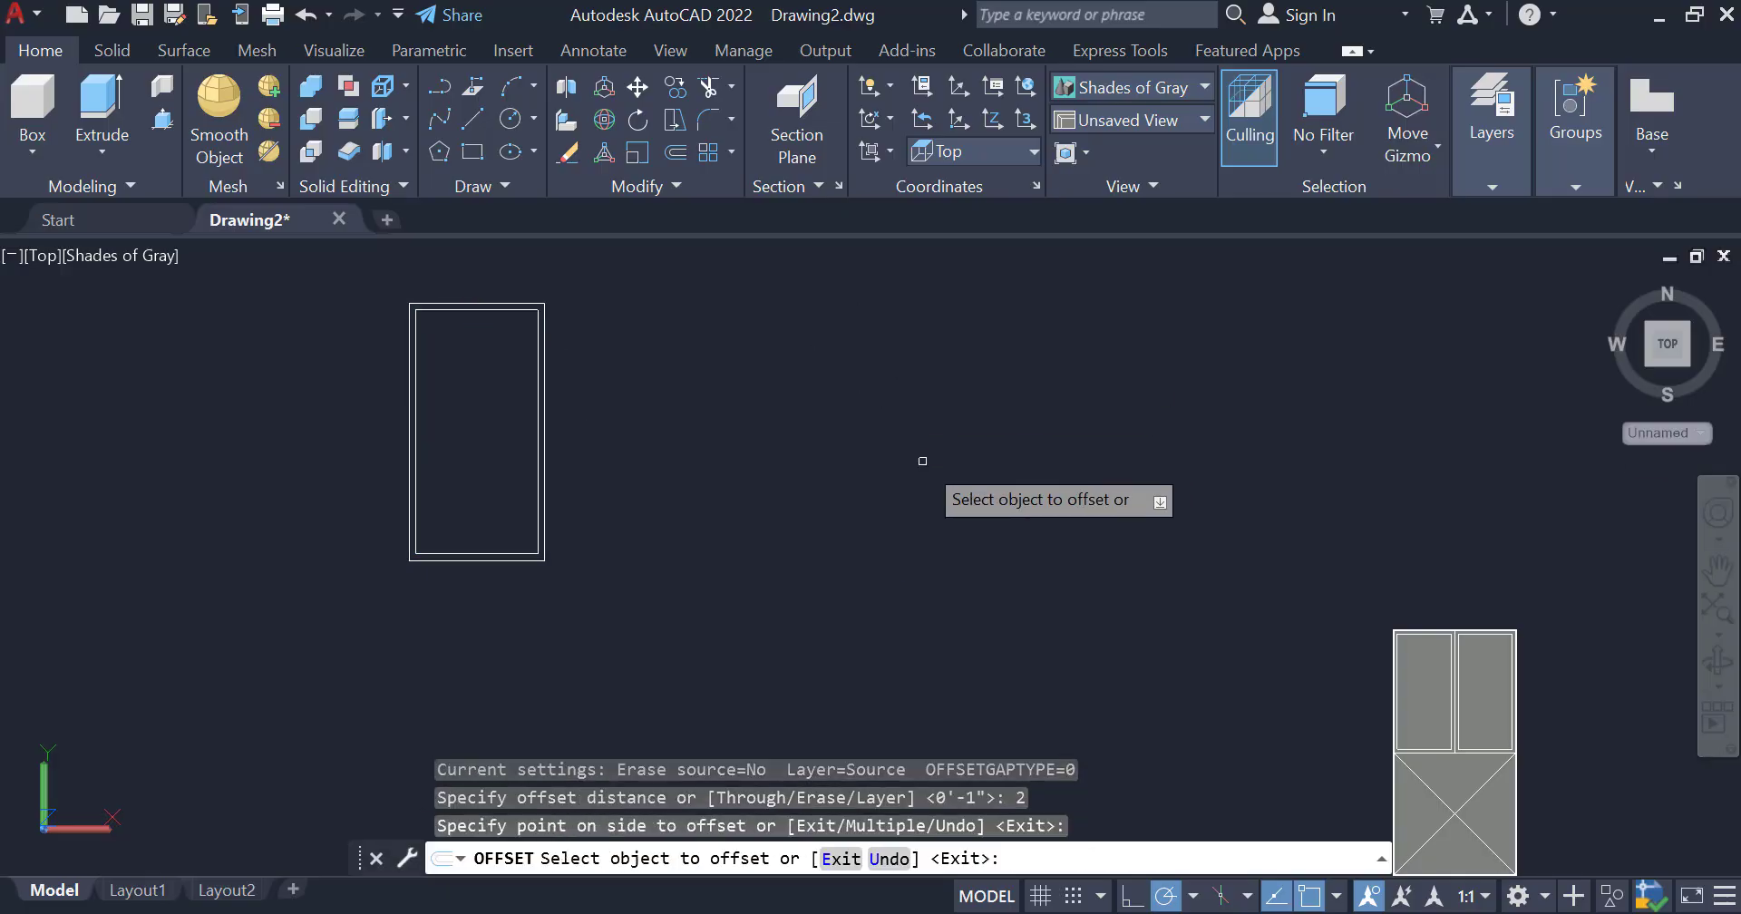
key(Escape)
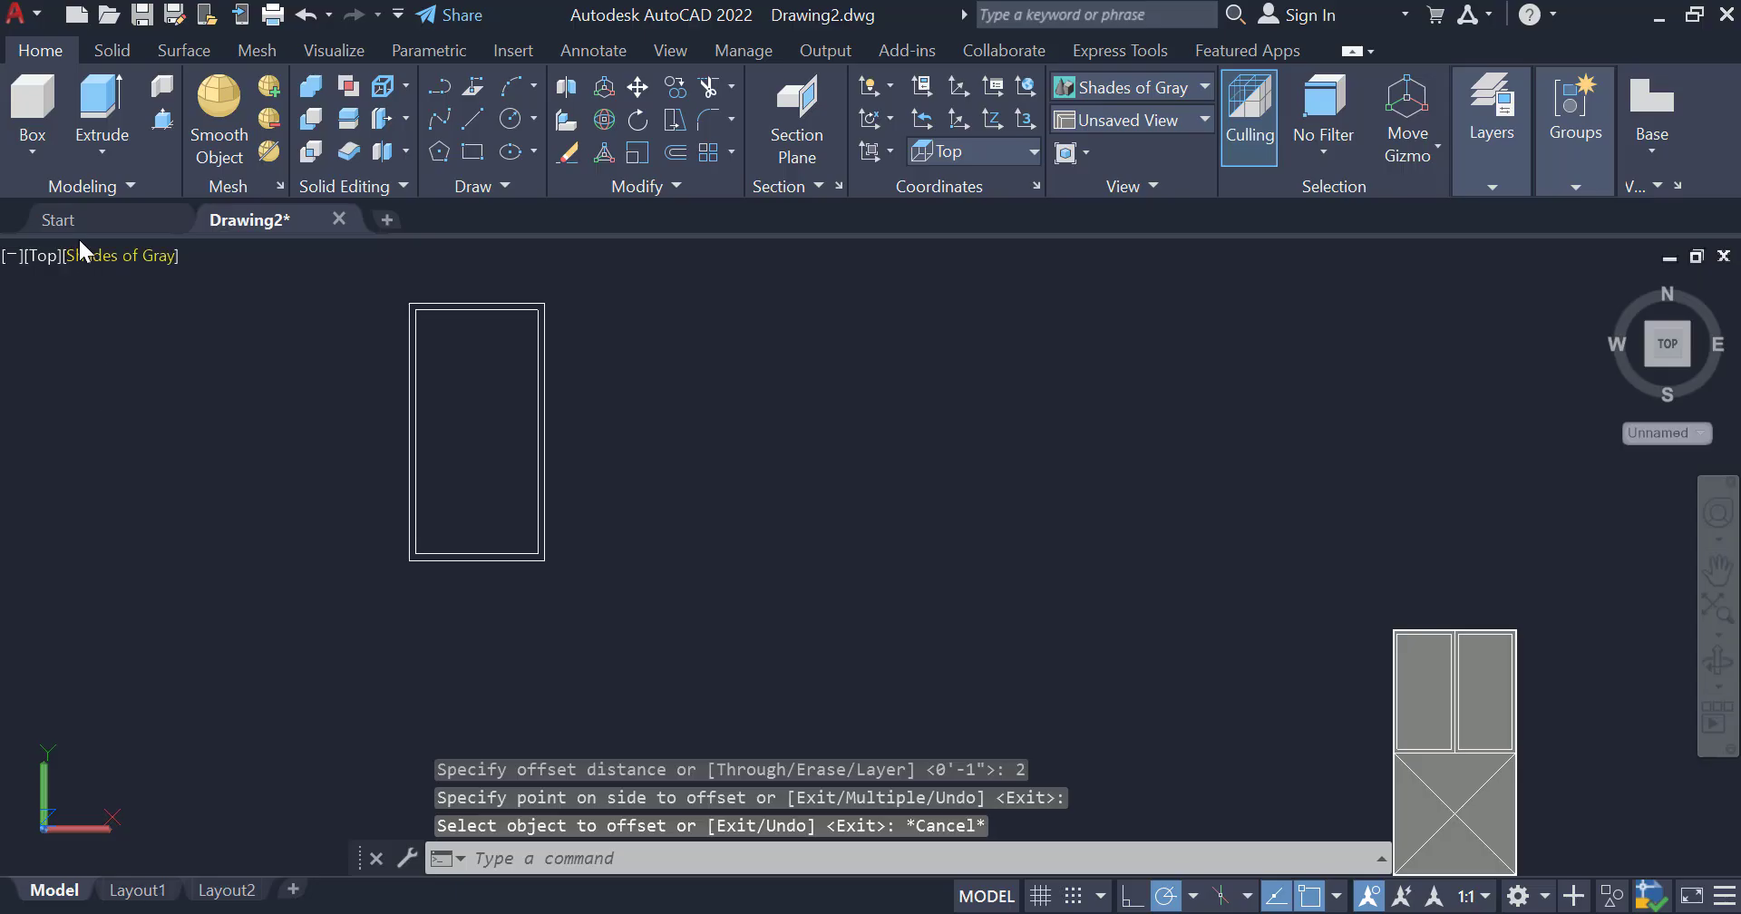
- In the SW Isometric view, press-pull the strip between the two new rectangles by 3 inches to form the door frame
click(47, 256)
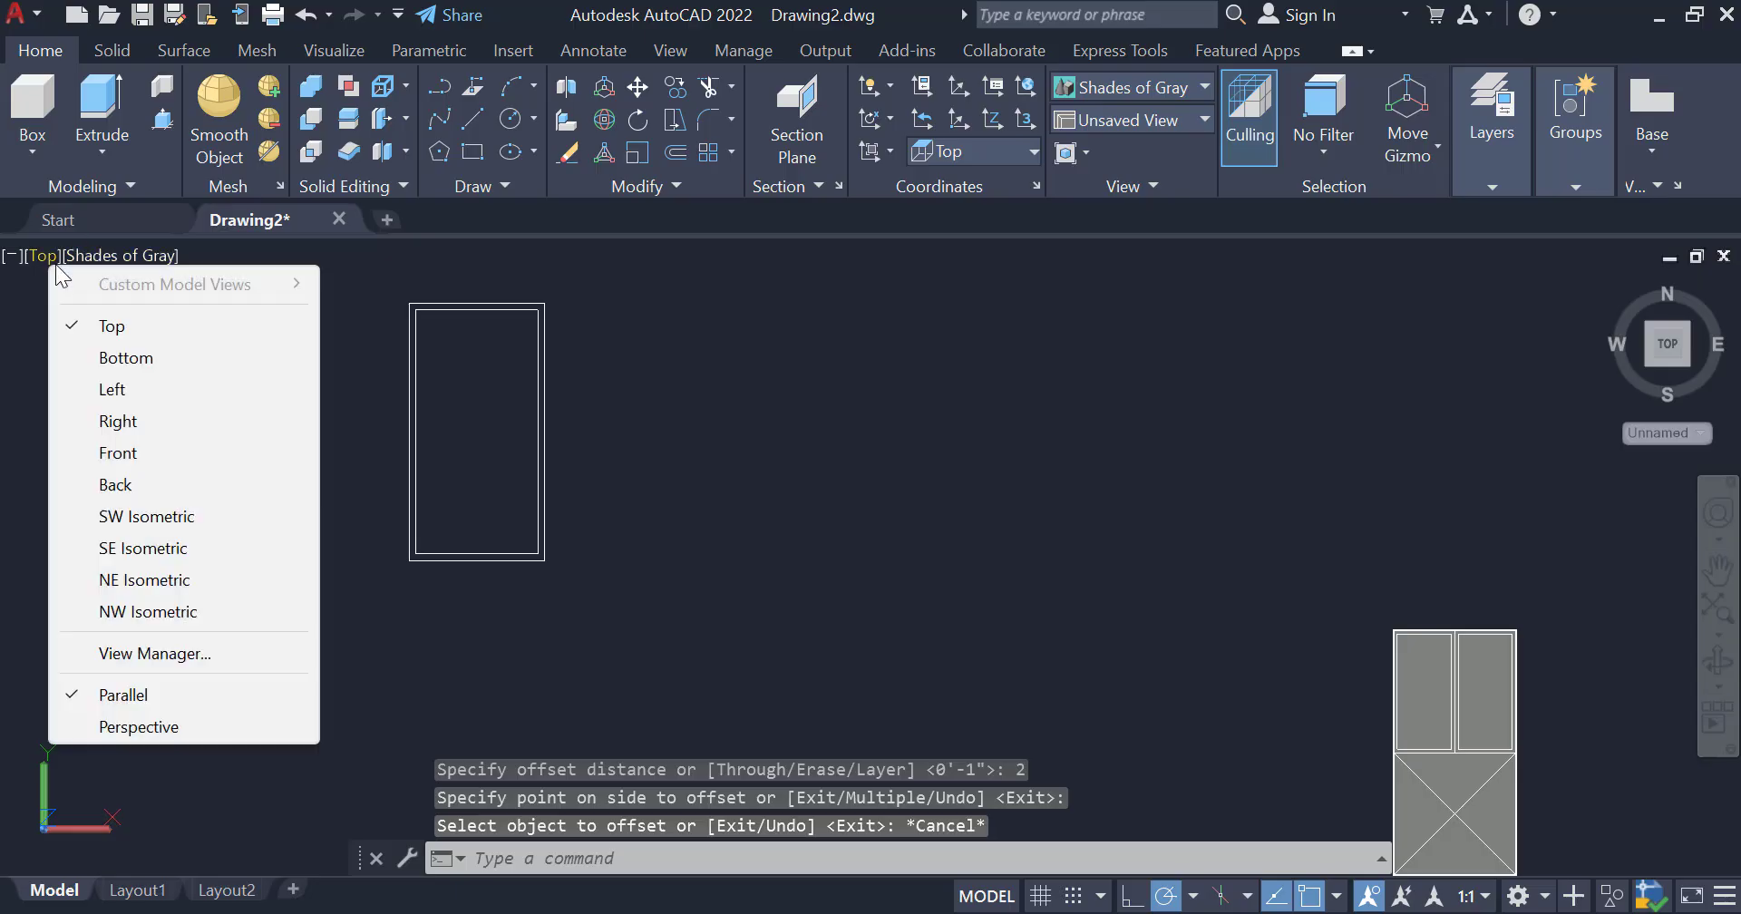
click(163, 513)
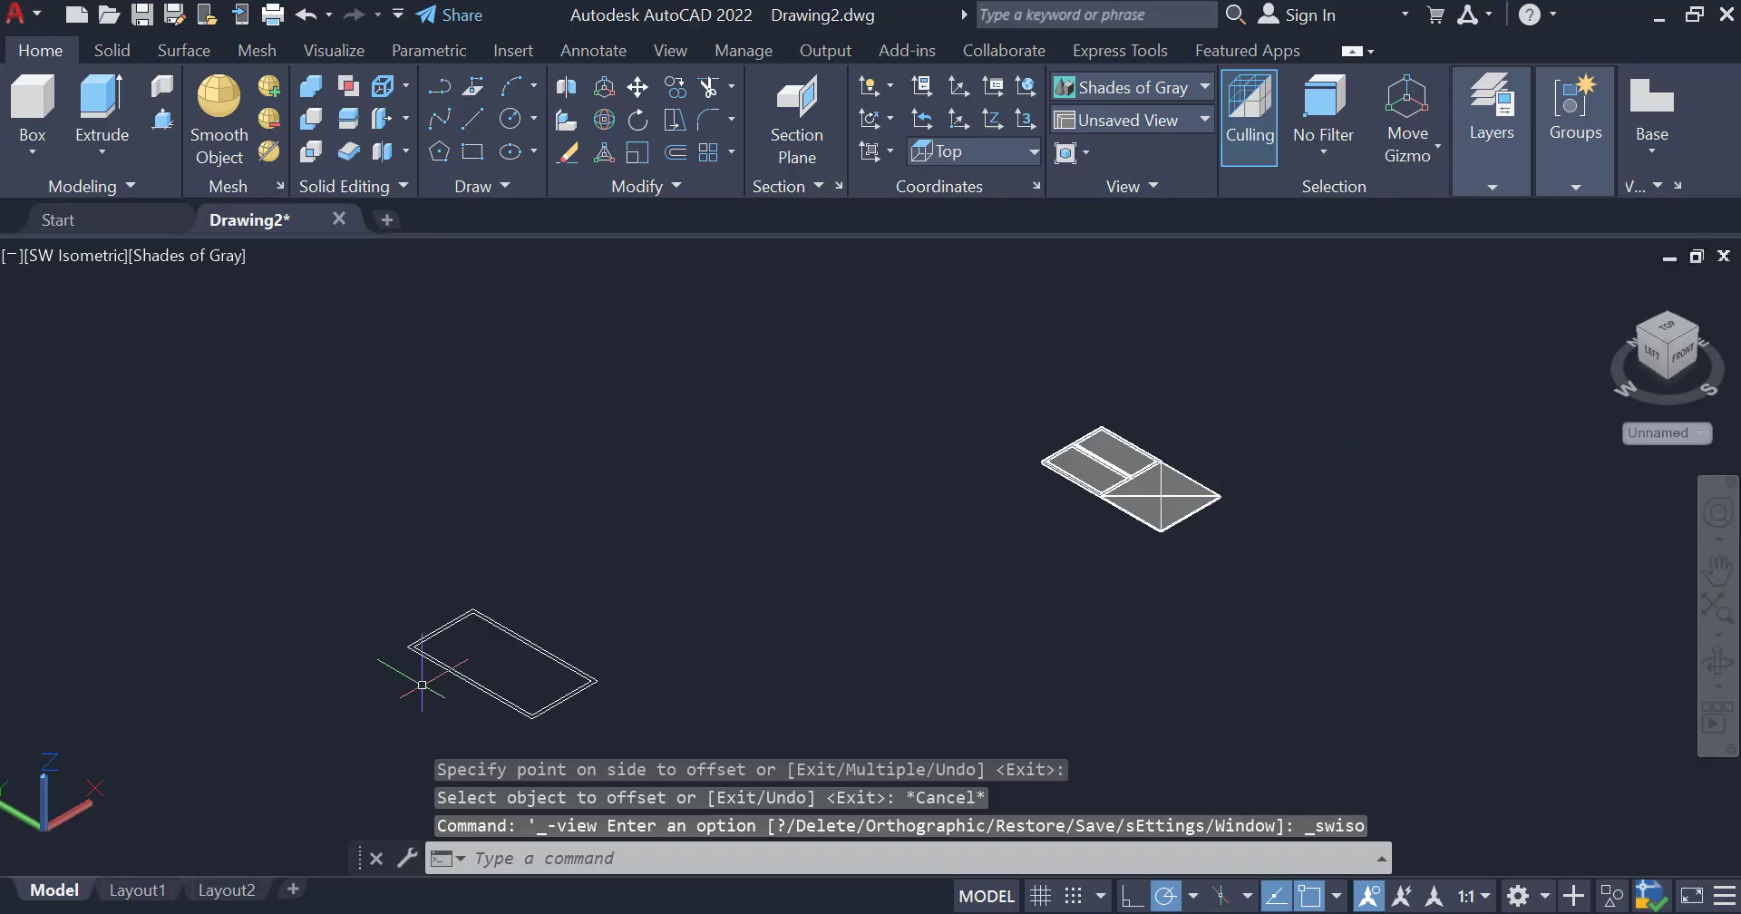
click(162, 119)
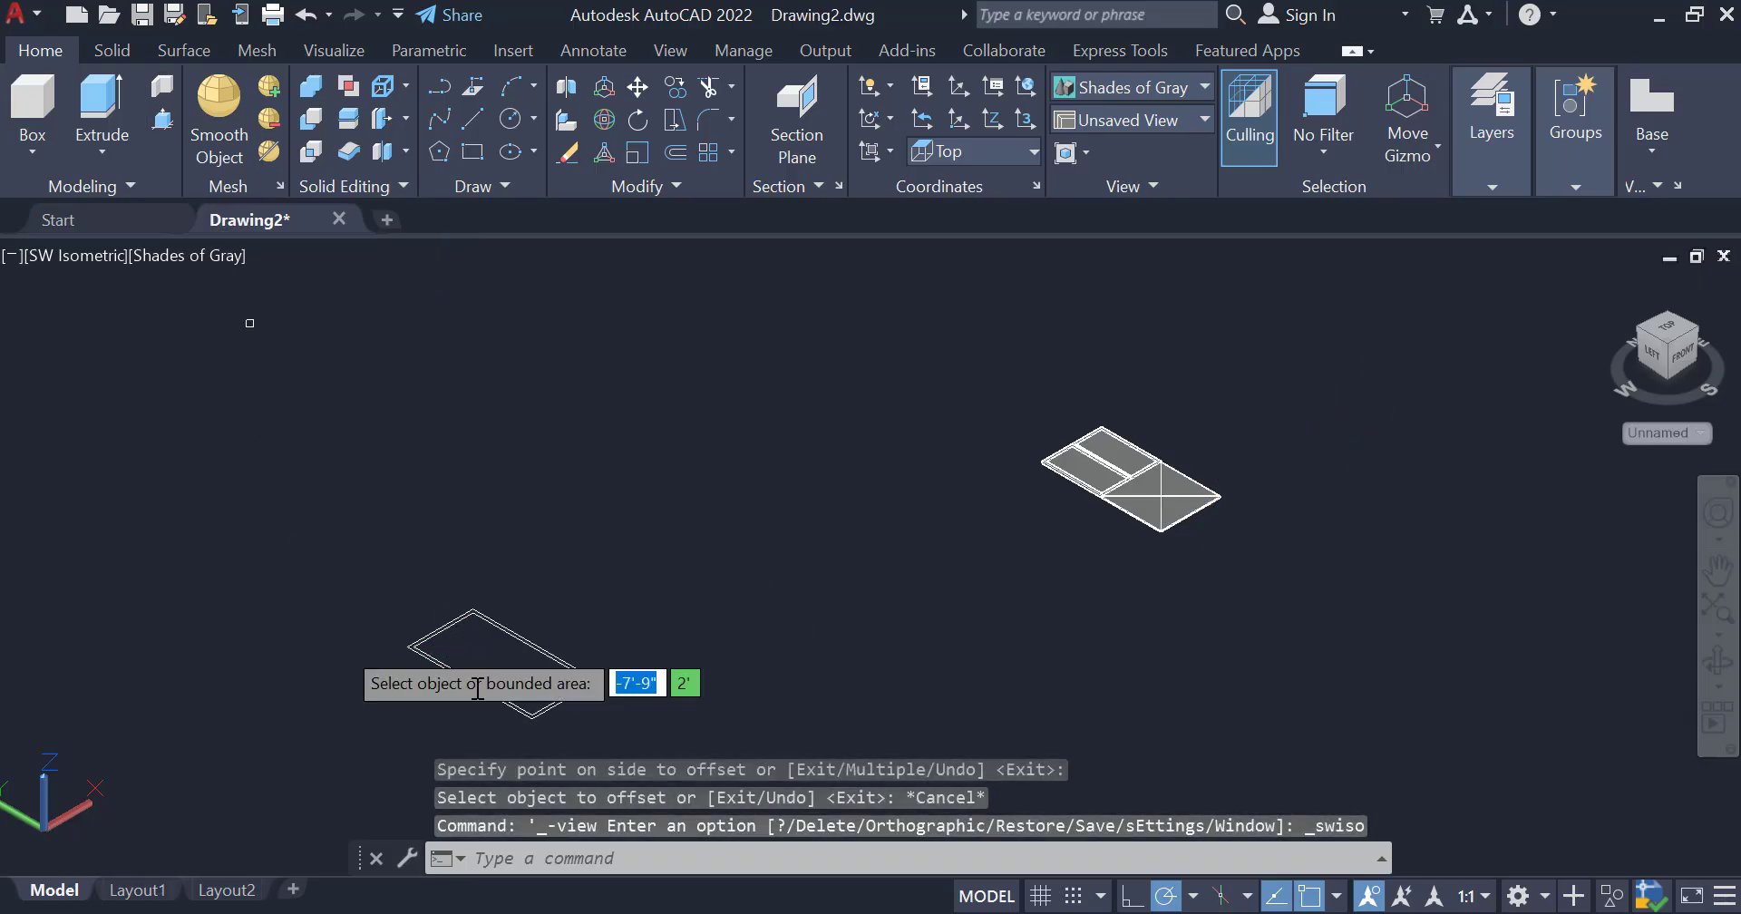
scroll(563, 712, up, 6)
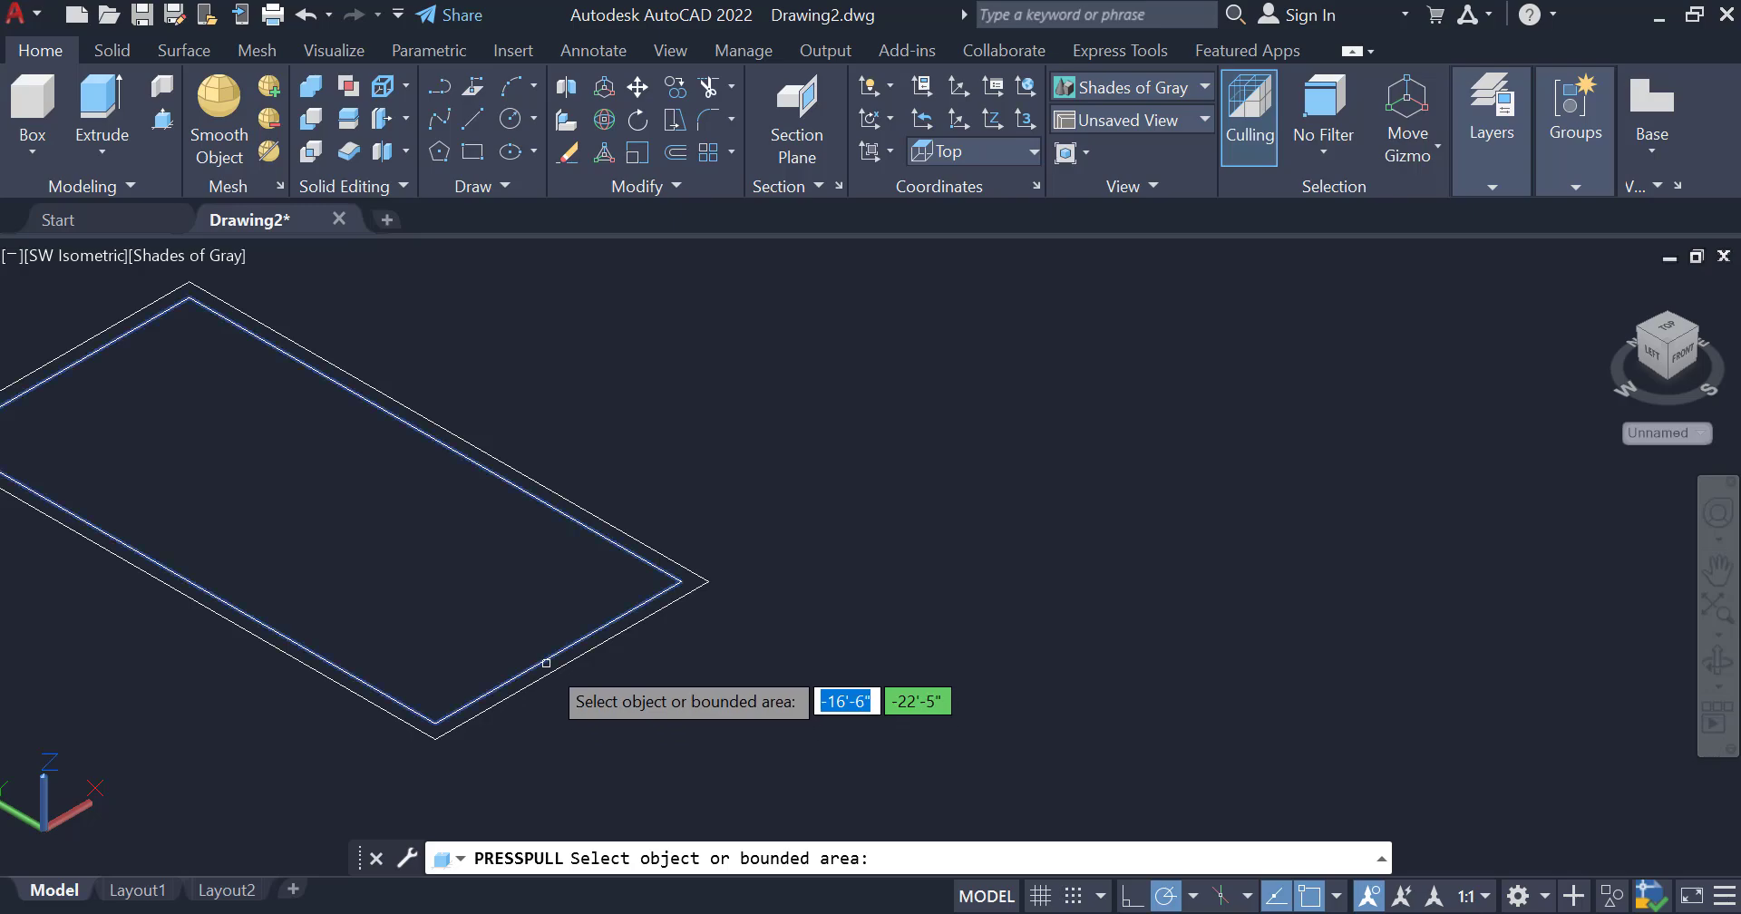
scroll(546, 671, up, 2)
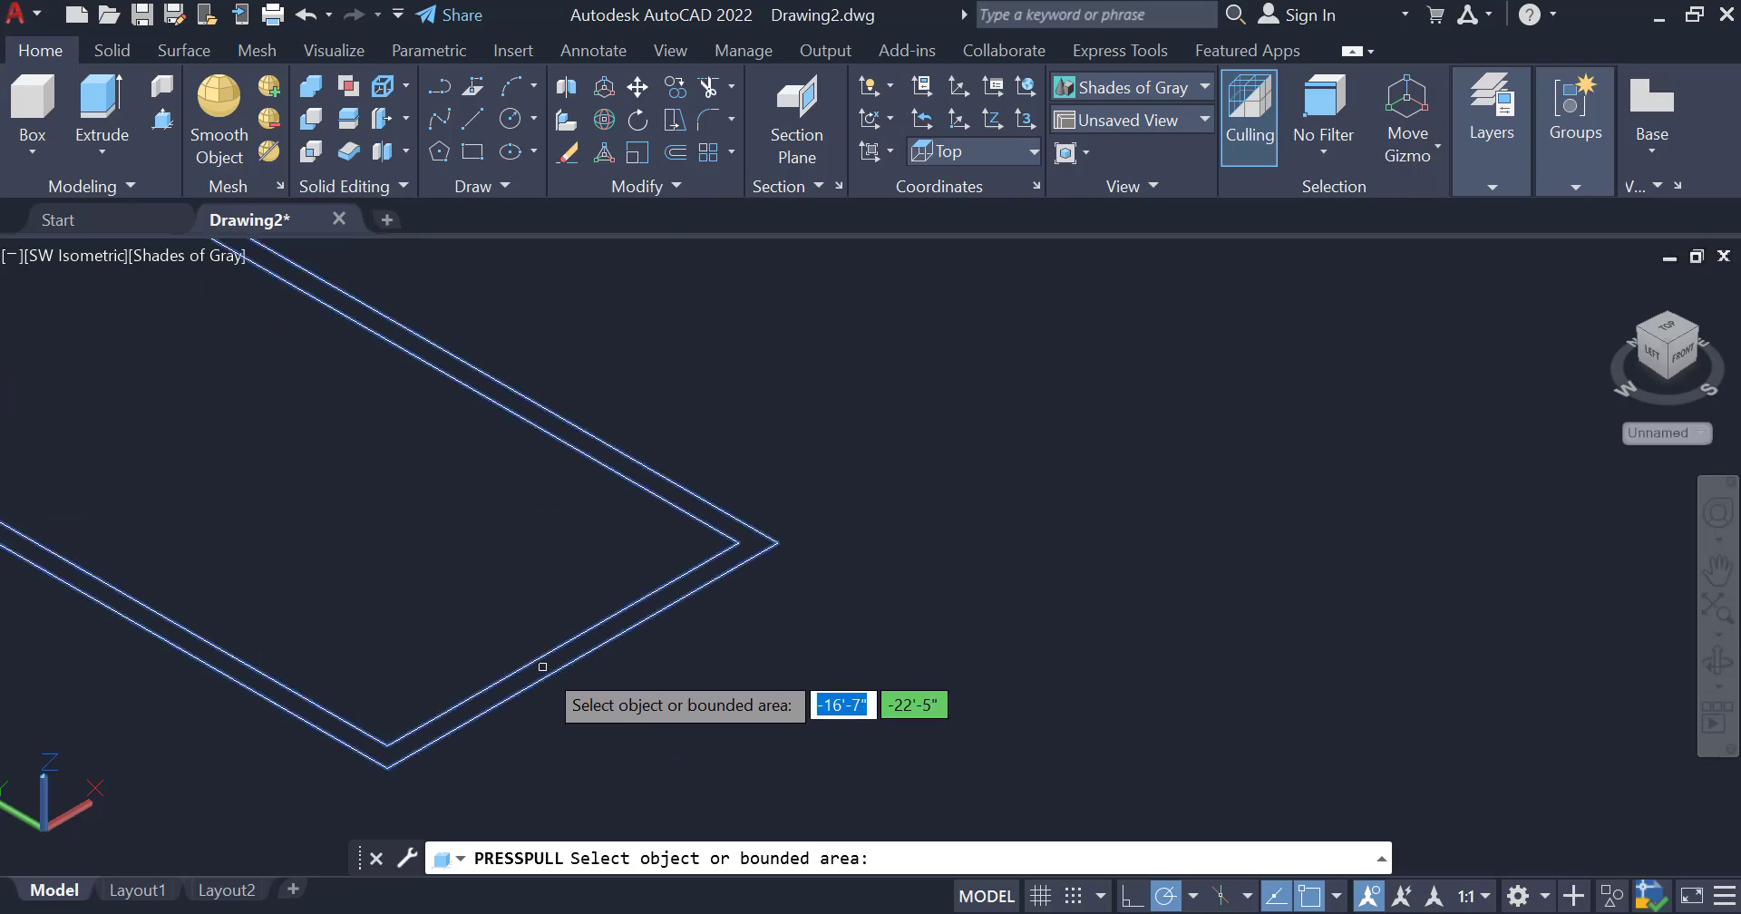
click(546, 671)
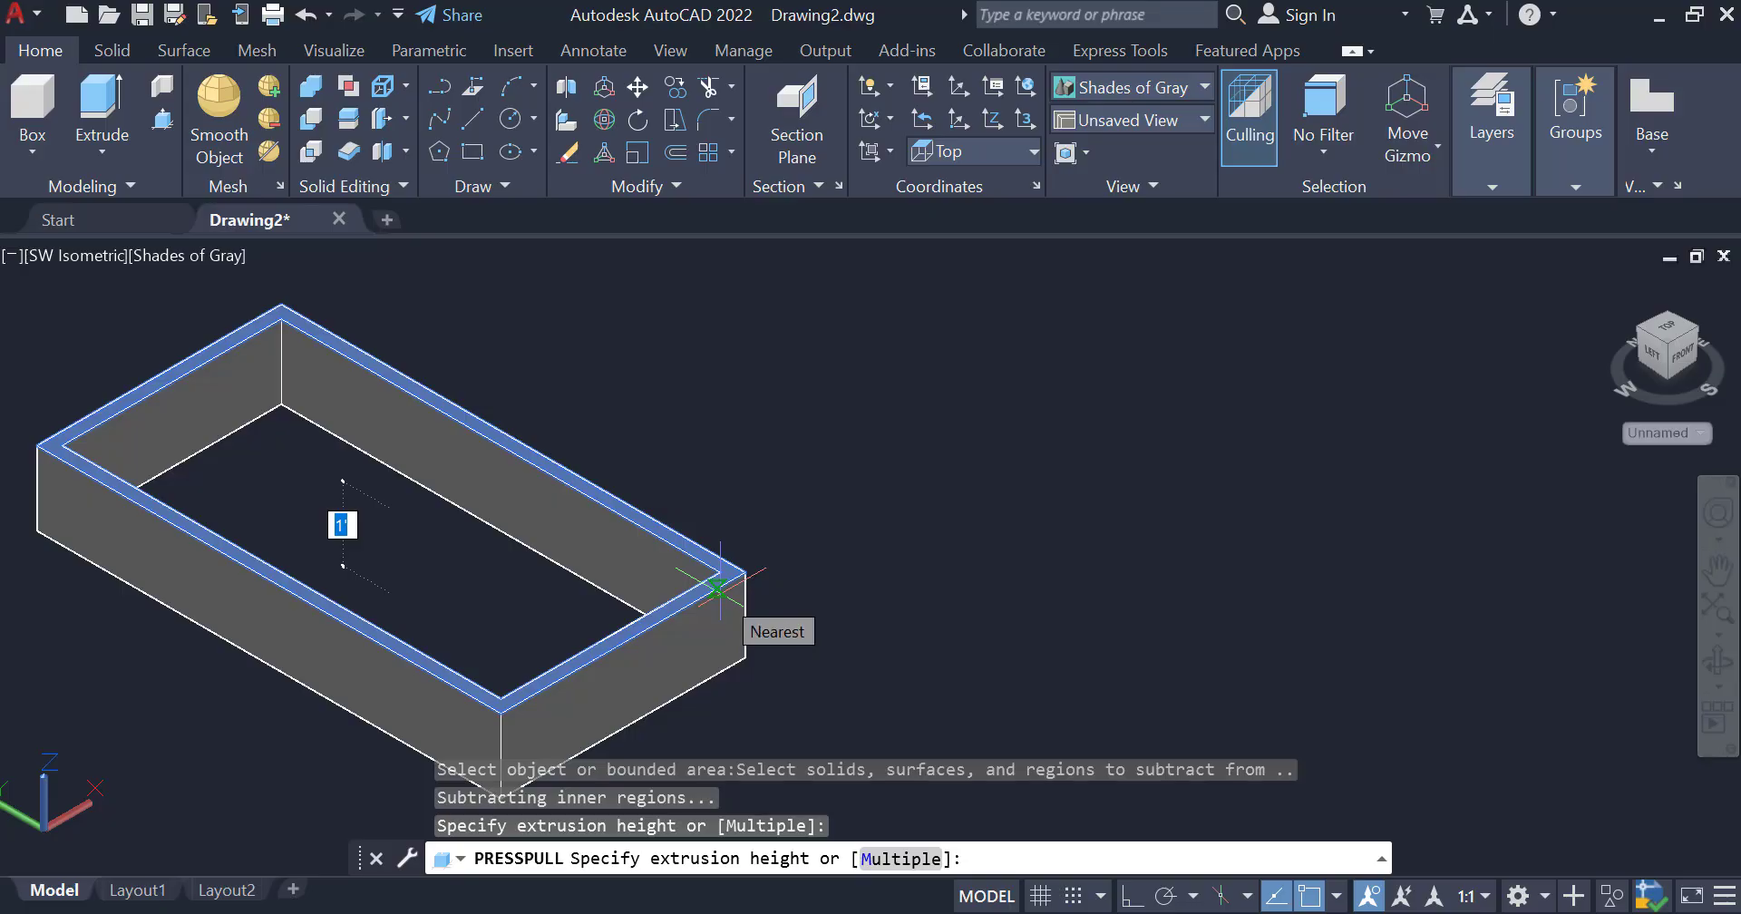
text(3)
key(Return)
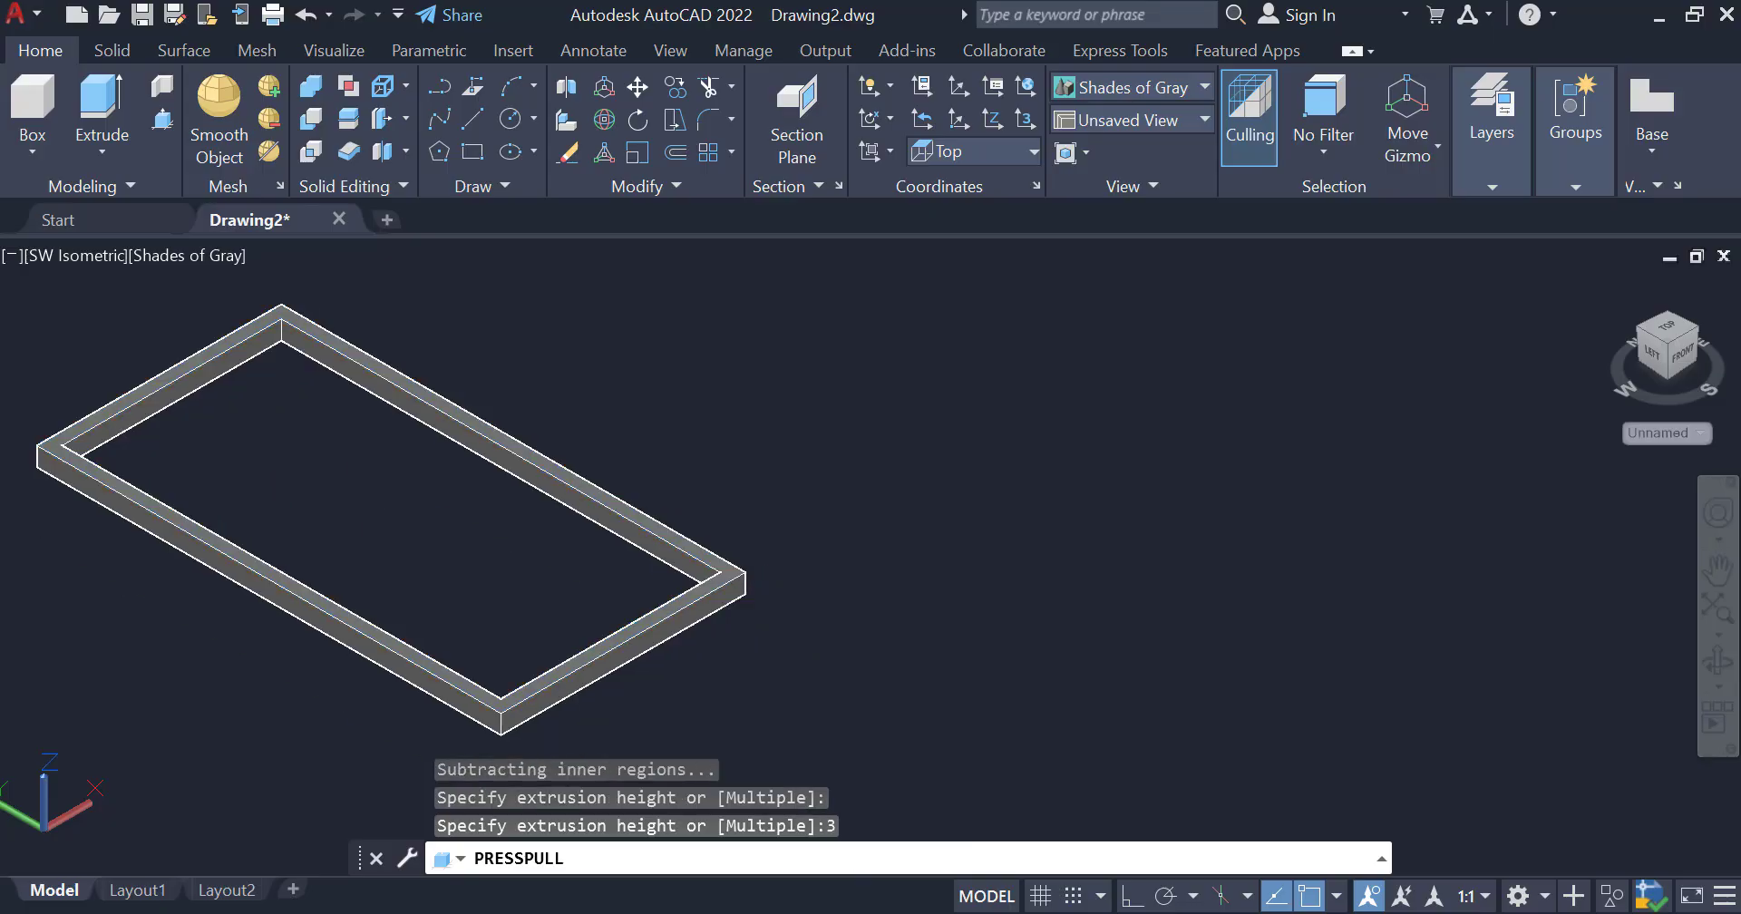
- Rotate the whole door frame 90 degrees about the X axis with 3D Rotate so it stands upright
scroll(892, 523, down, 1)
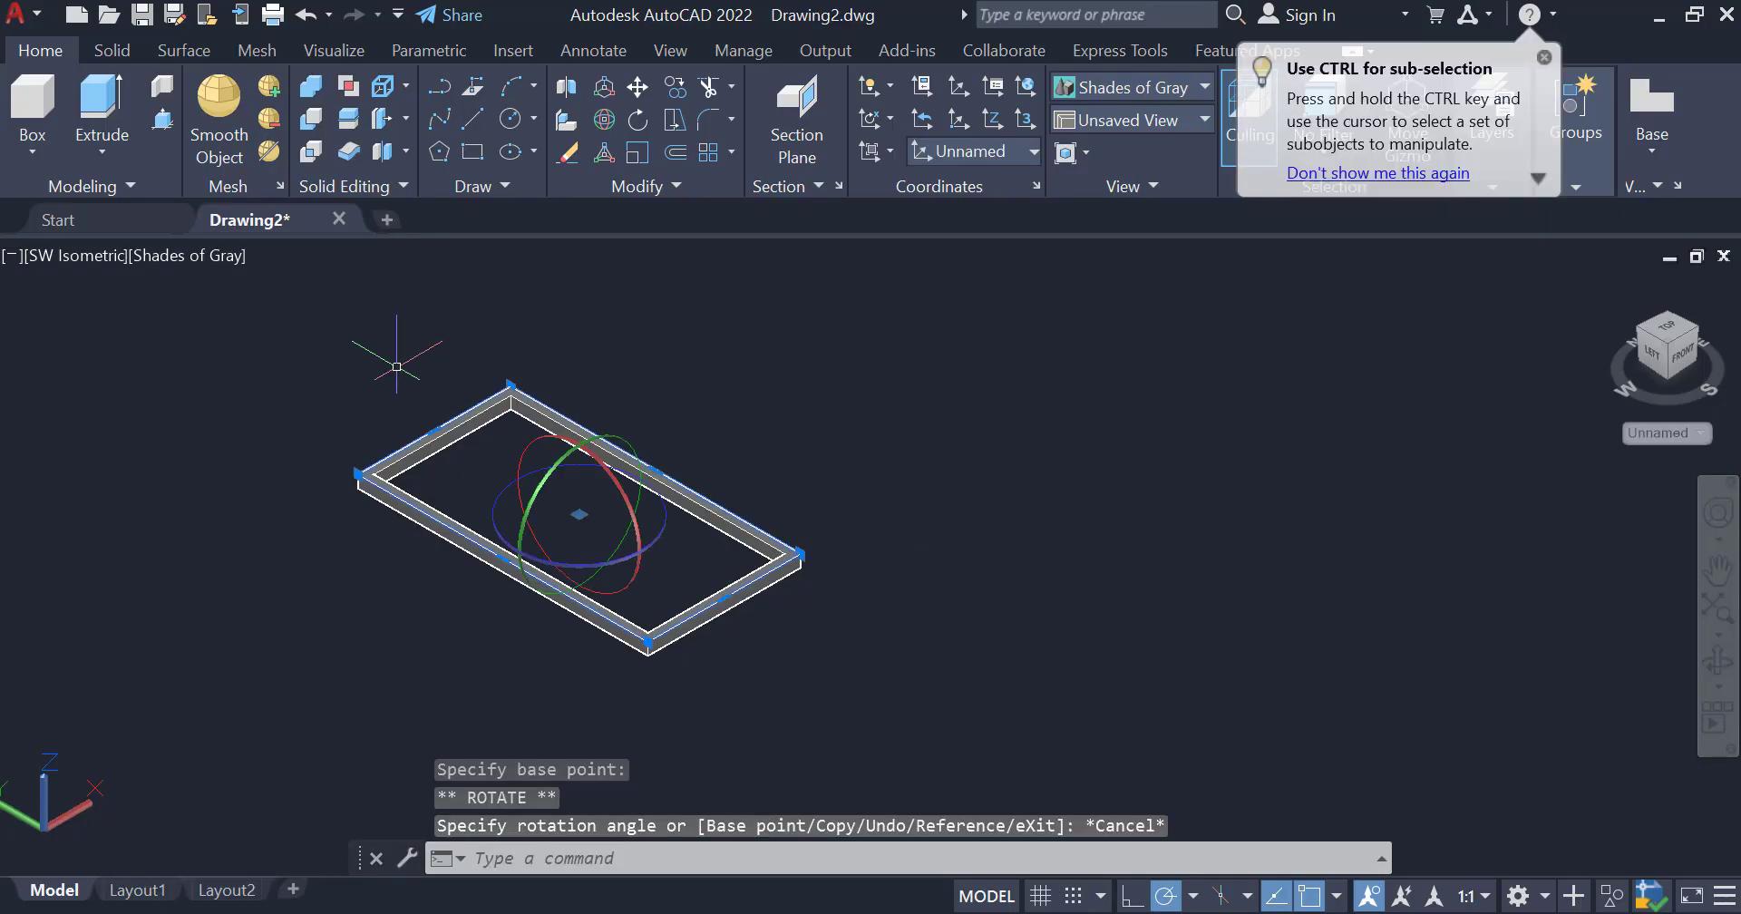
click(315, 334)
click(821, 666)
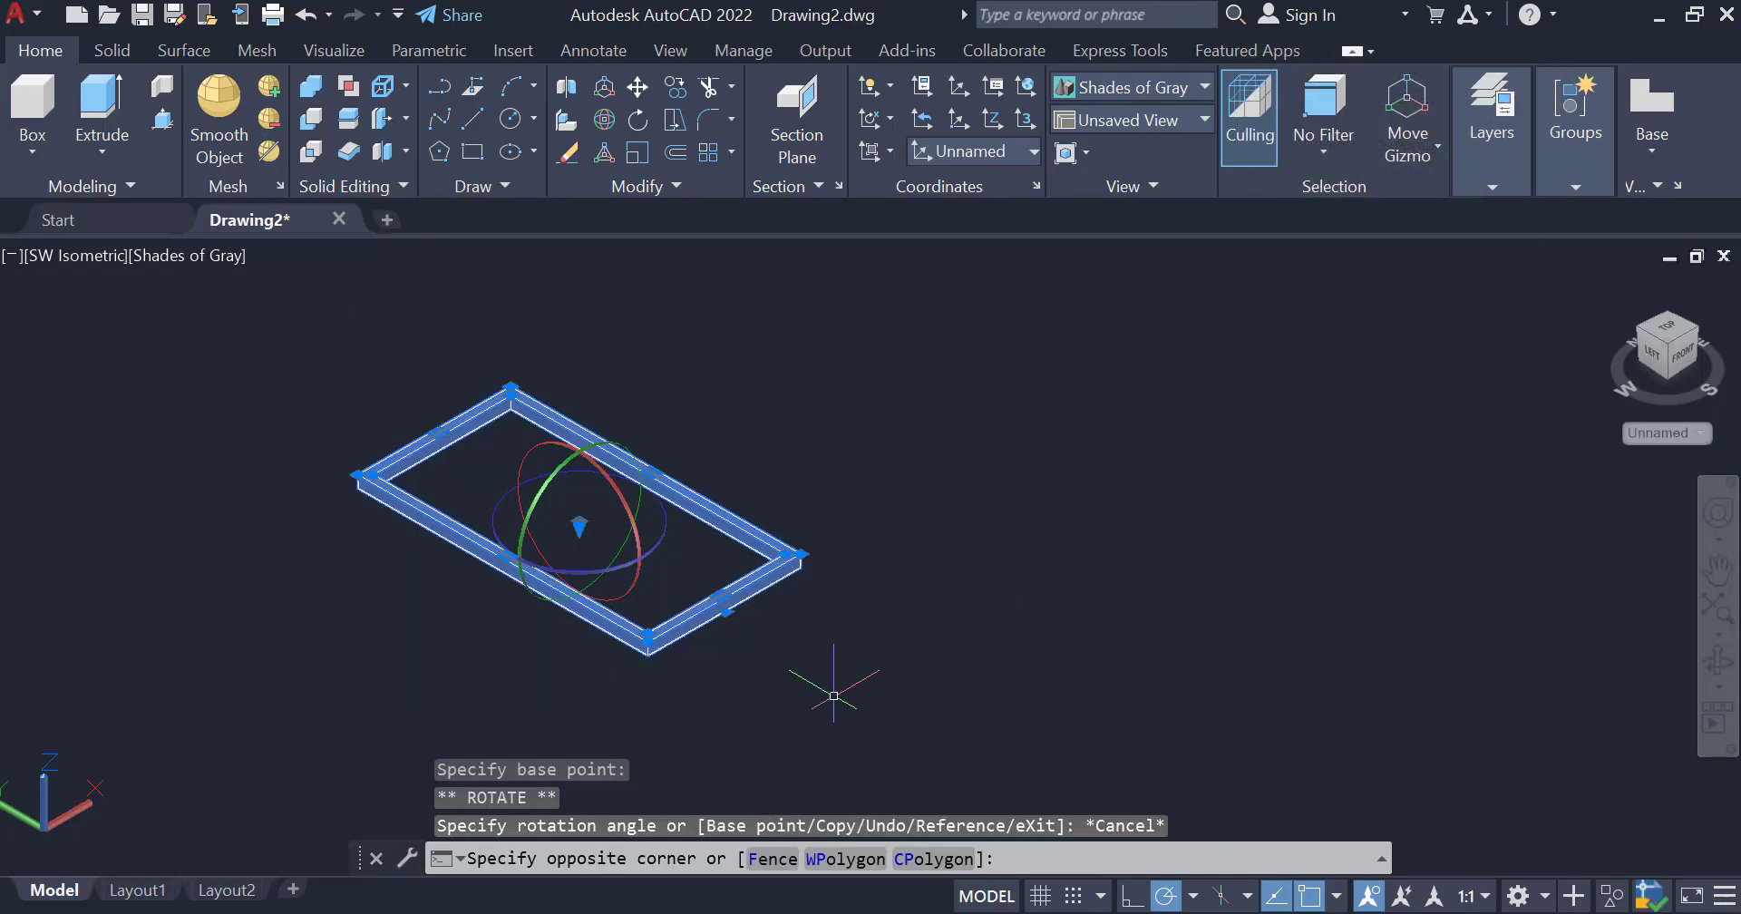
click(606, 127)
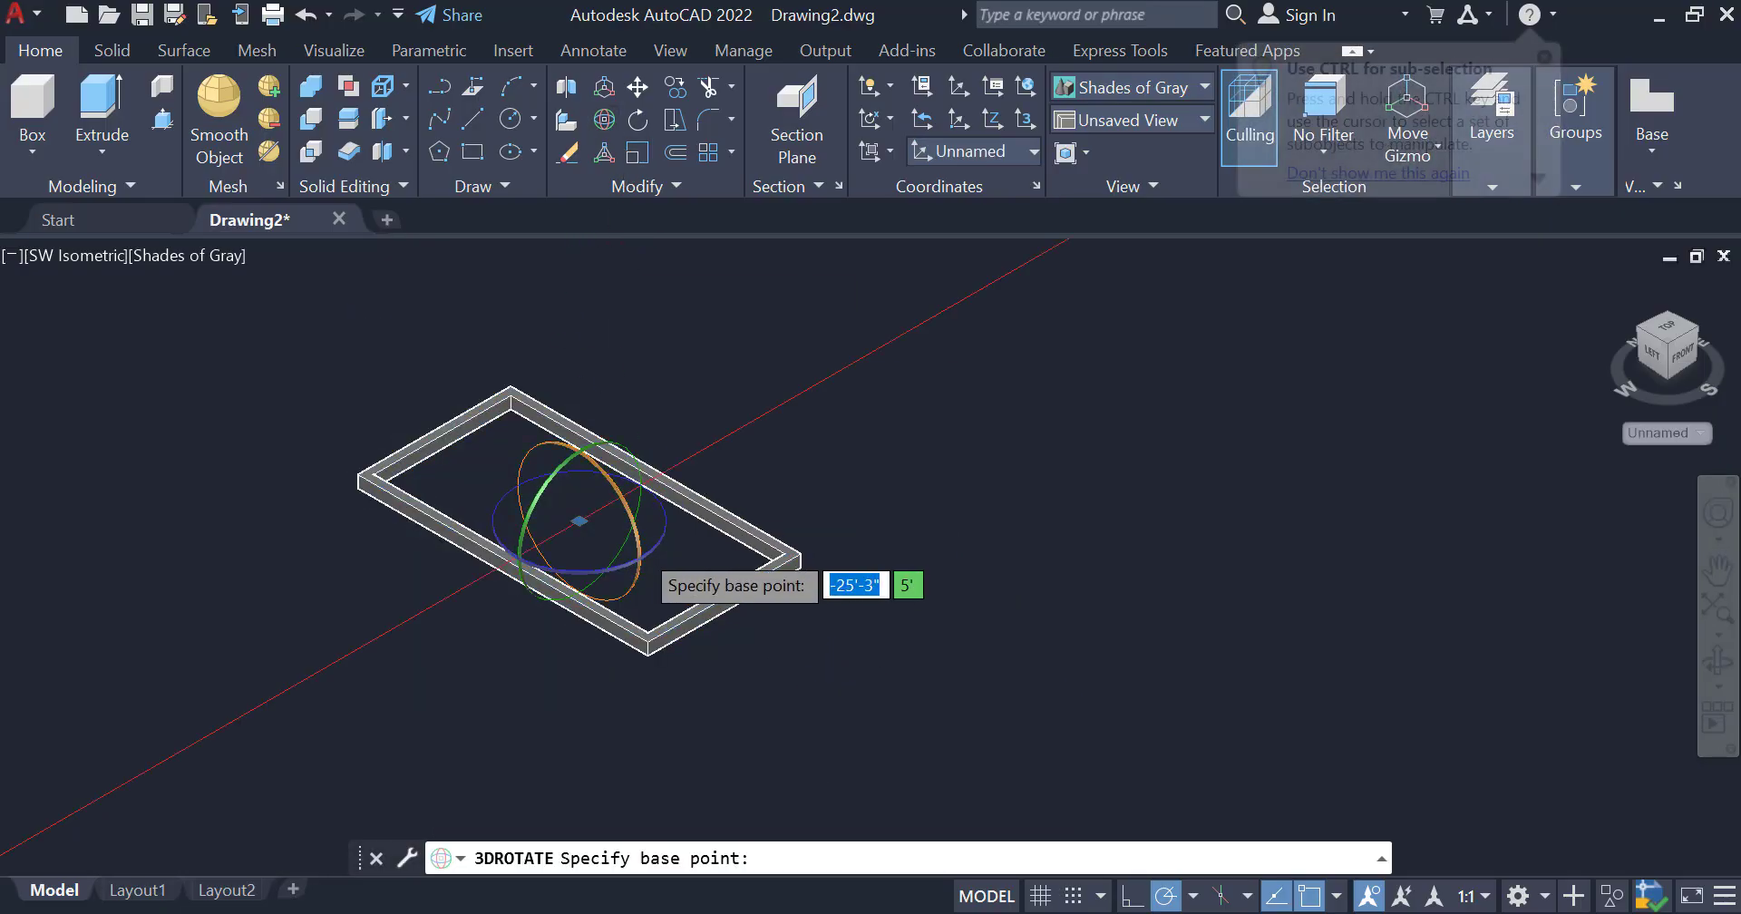
click(636, 544)
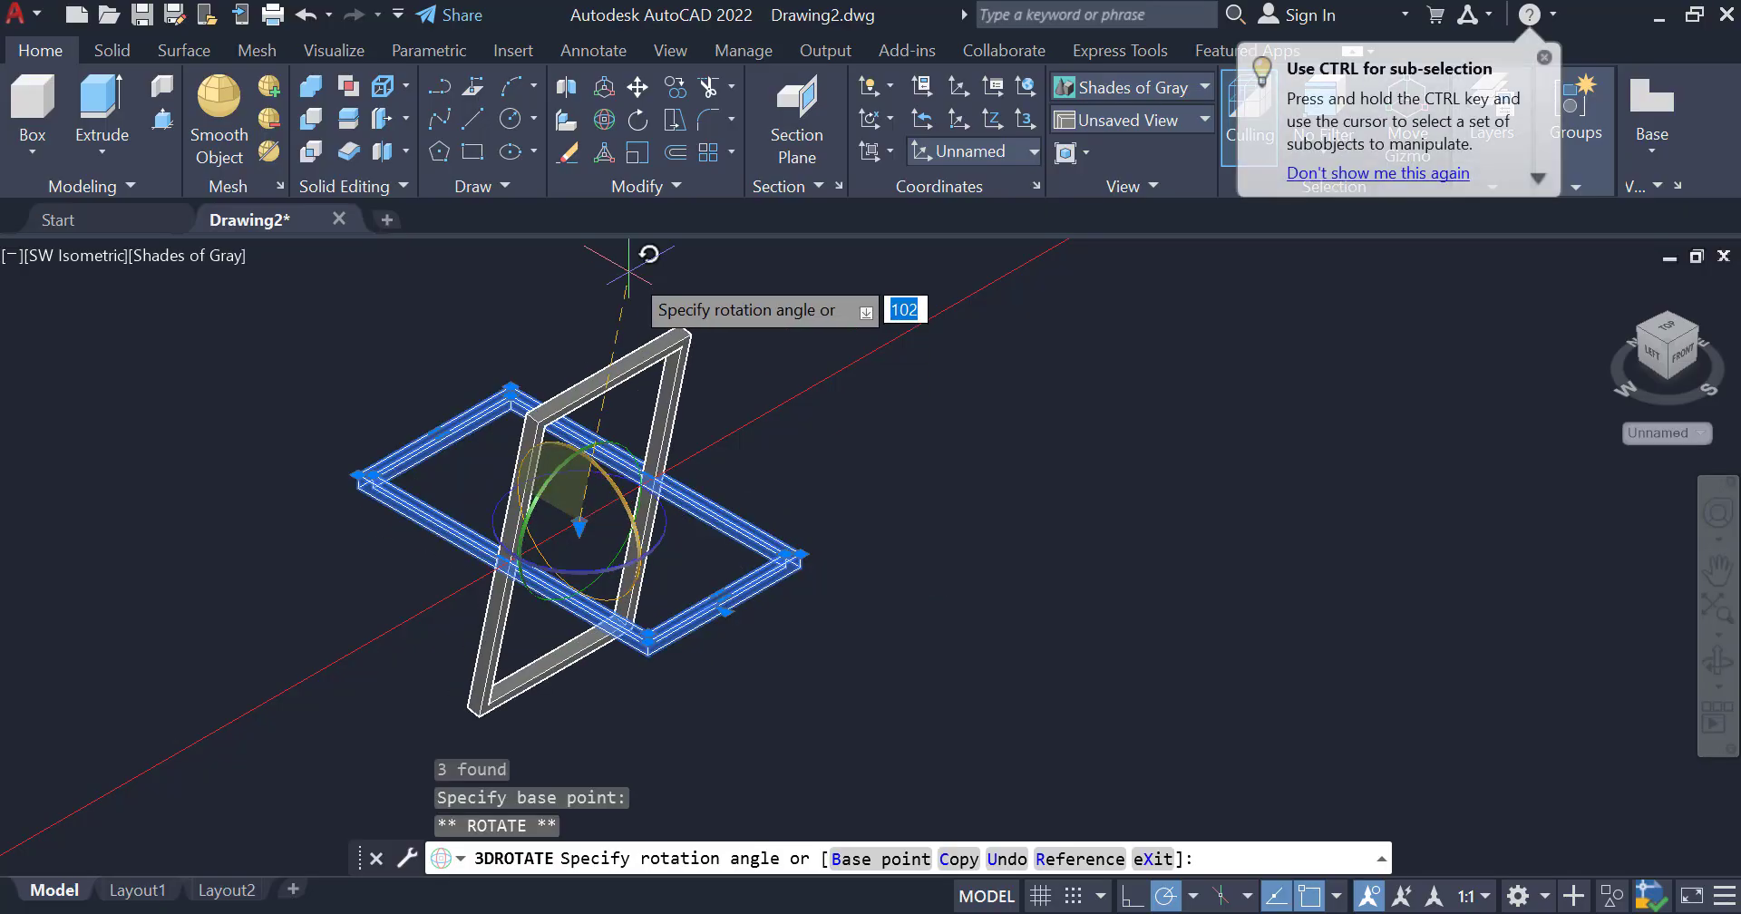
text(90)
key(Return)
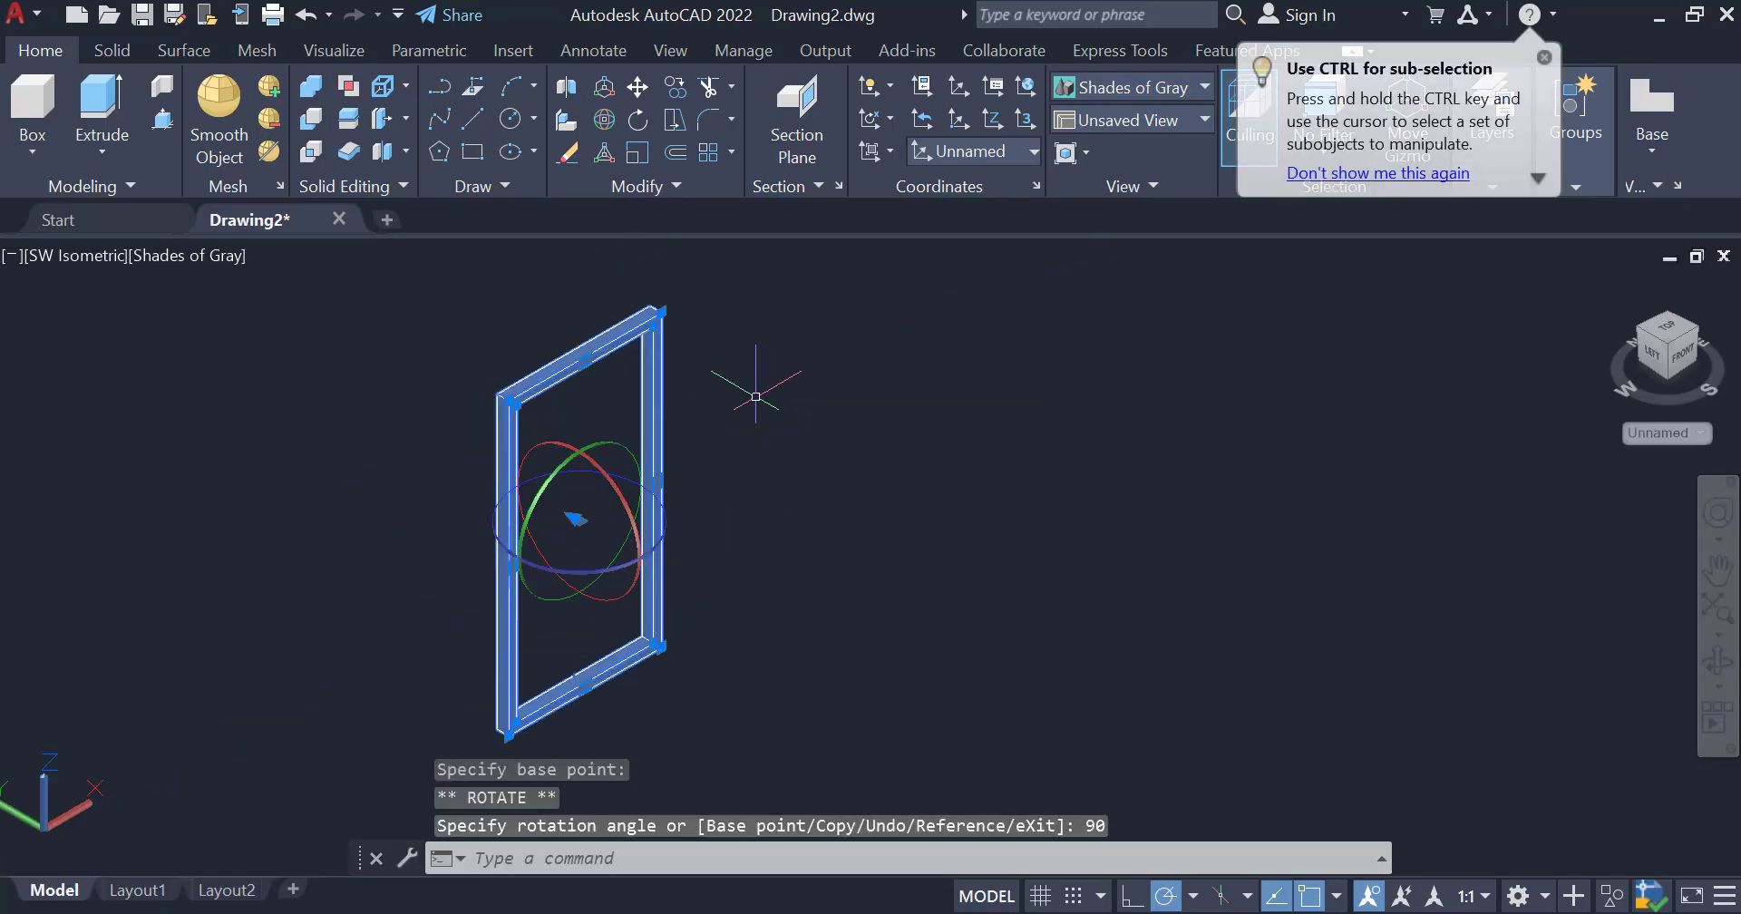
key(Escape)
- Turn Ortho on and stand the flat panelled door upright with 3D Rotate about the X axis
key(F8)
scroll(925, 496, down, 3)
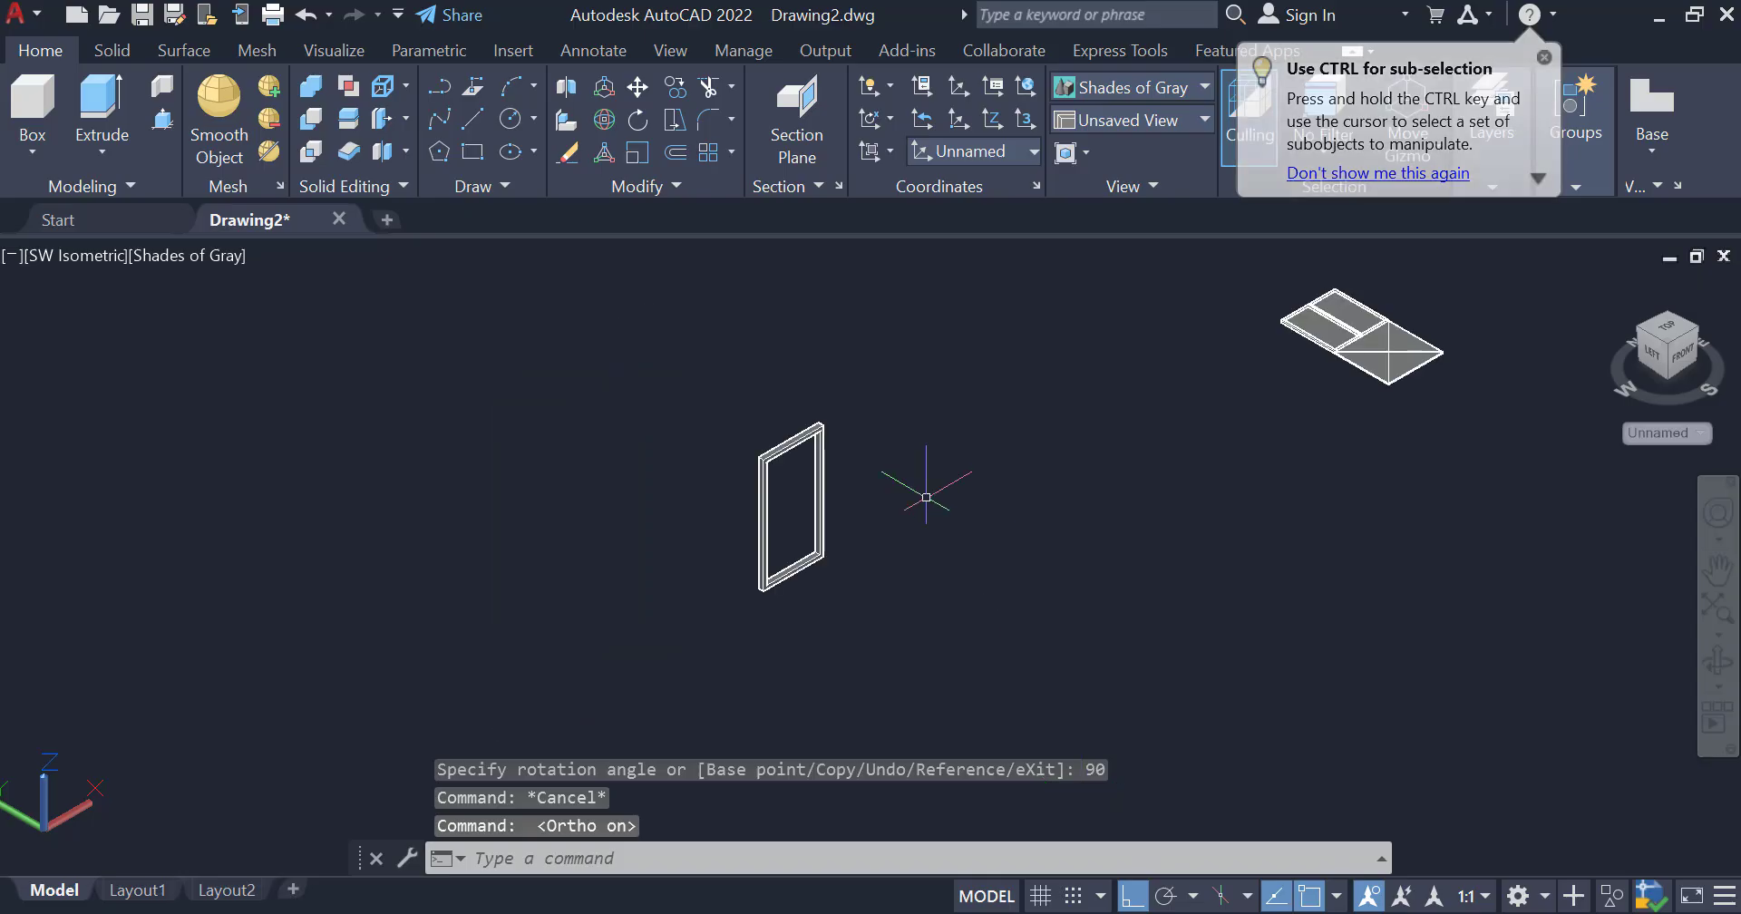
scroll(926, 497, down, 2)
click(1123, 319)
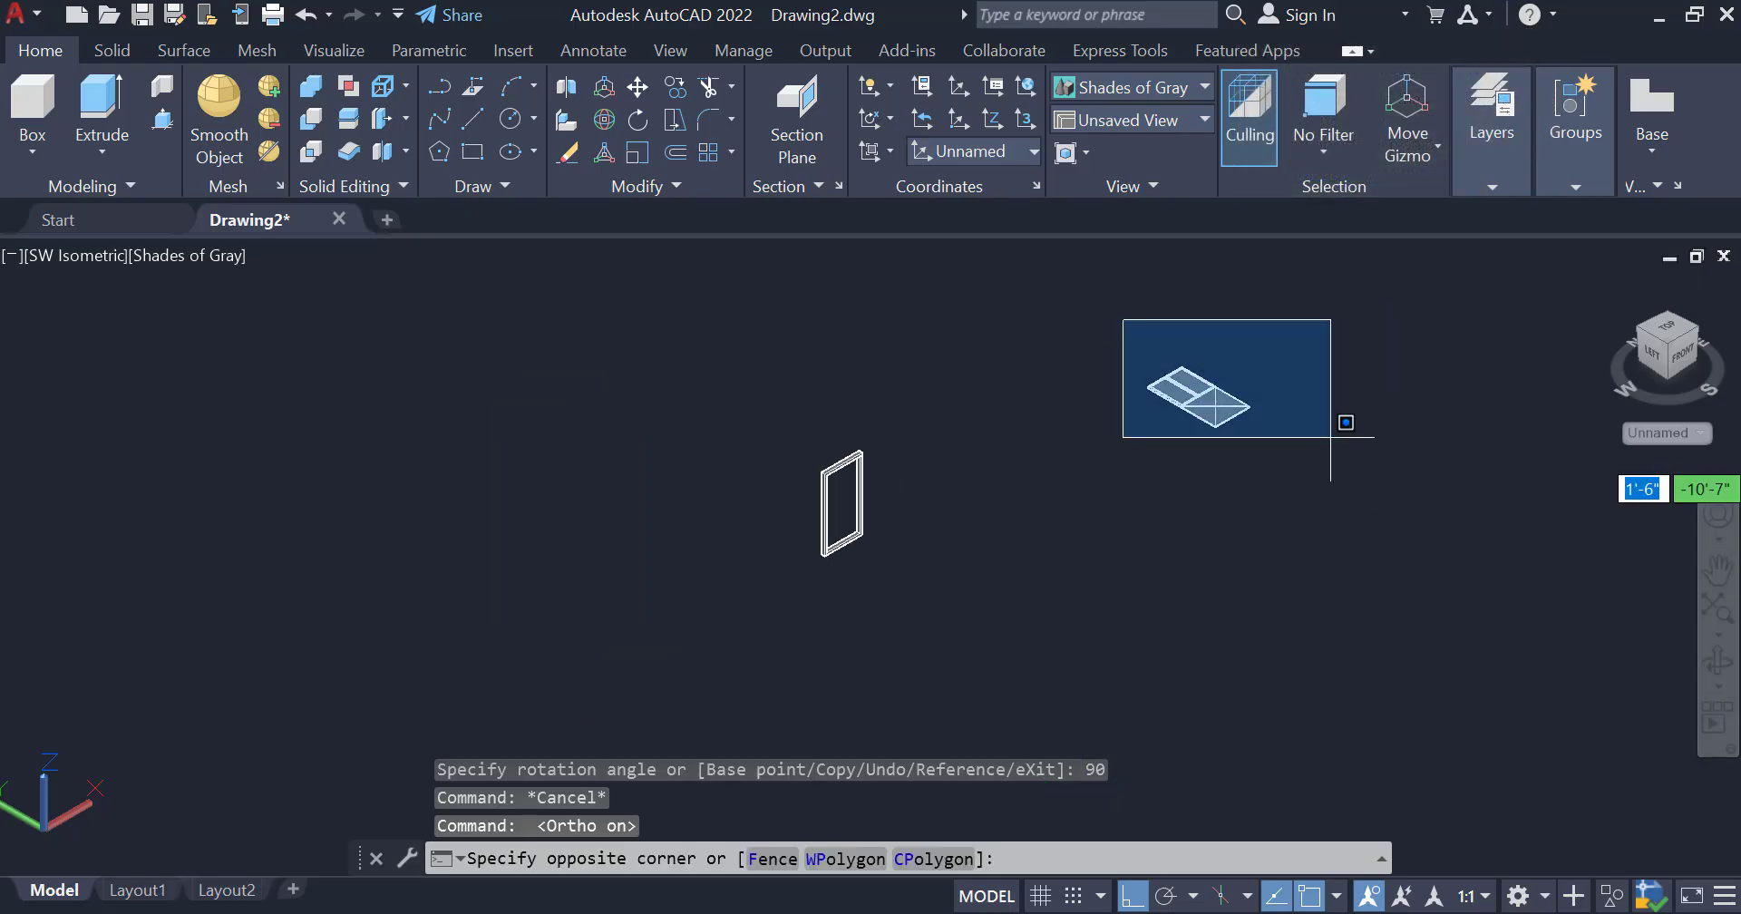
click(1414, 582)
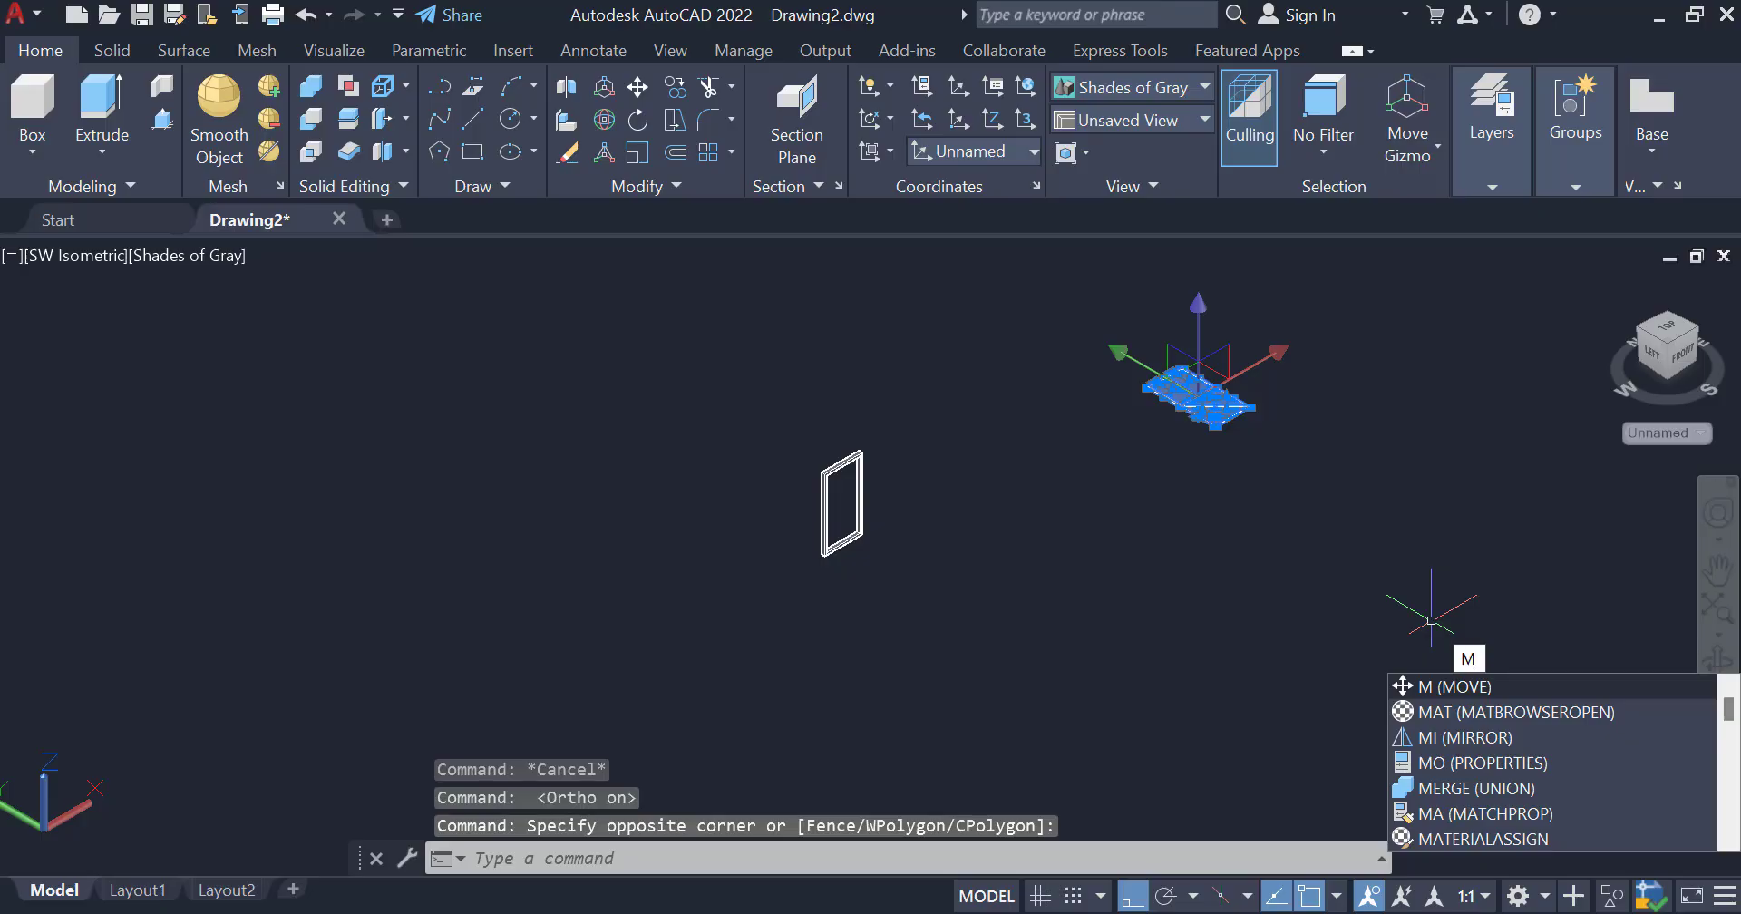
key(BackSpace)
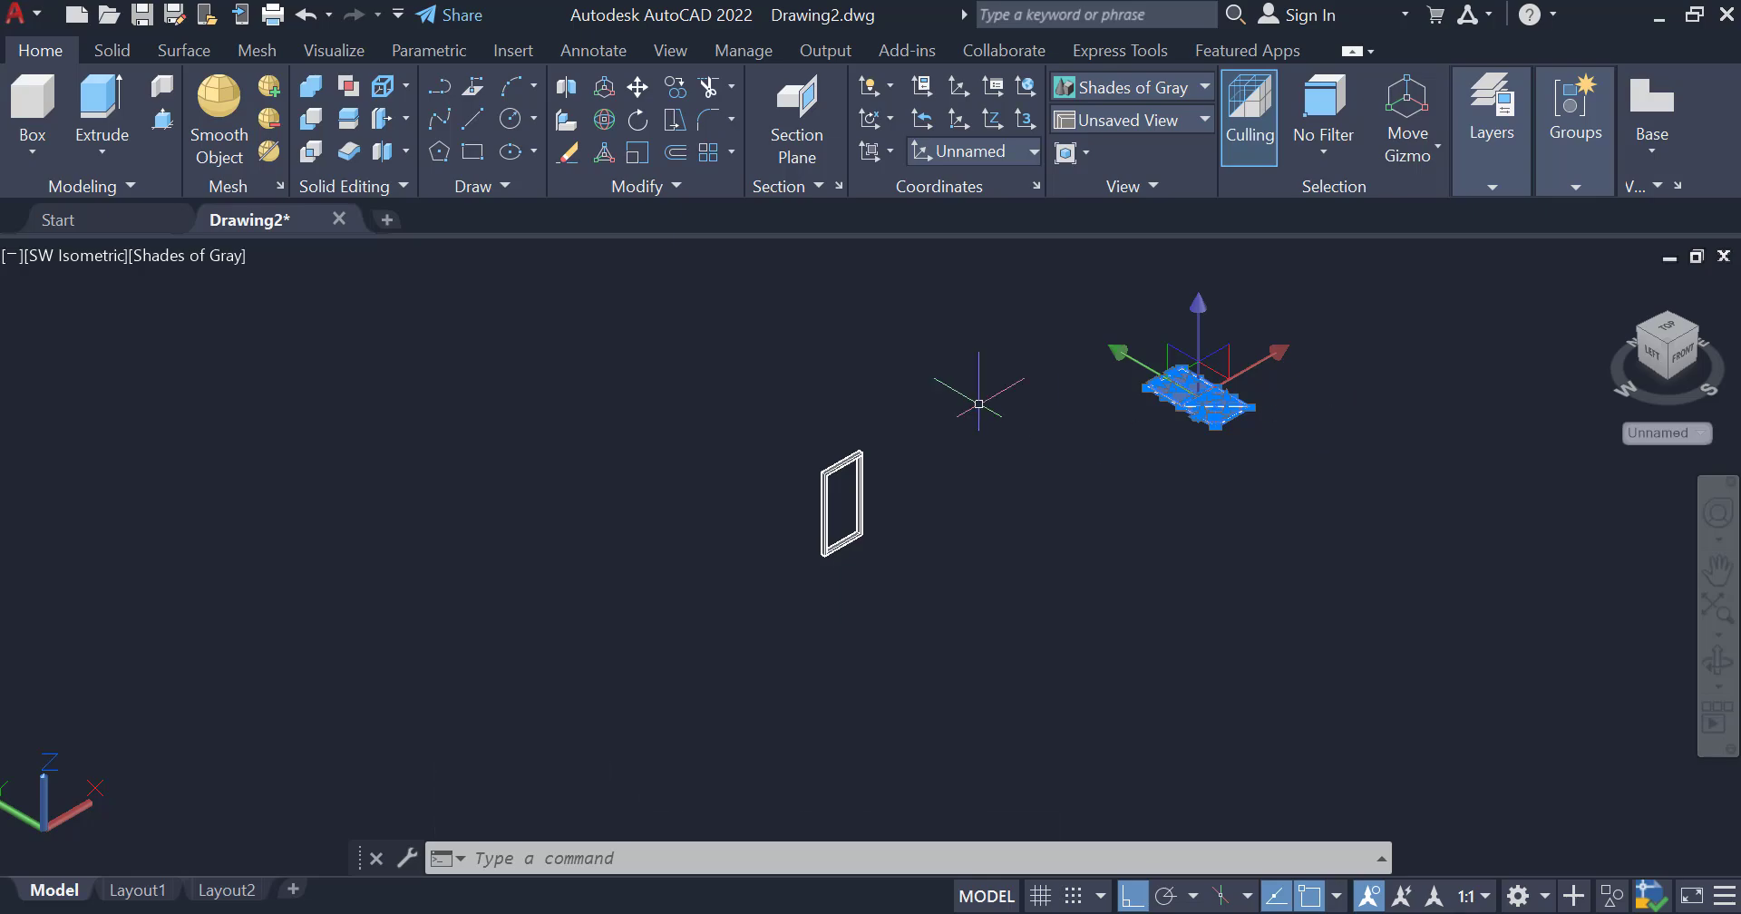
click(604, 119)
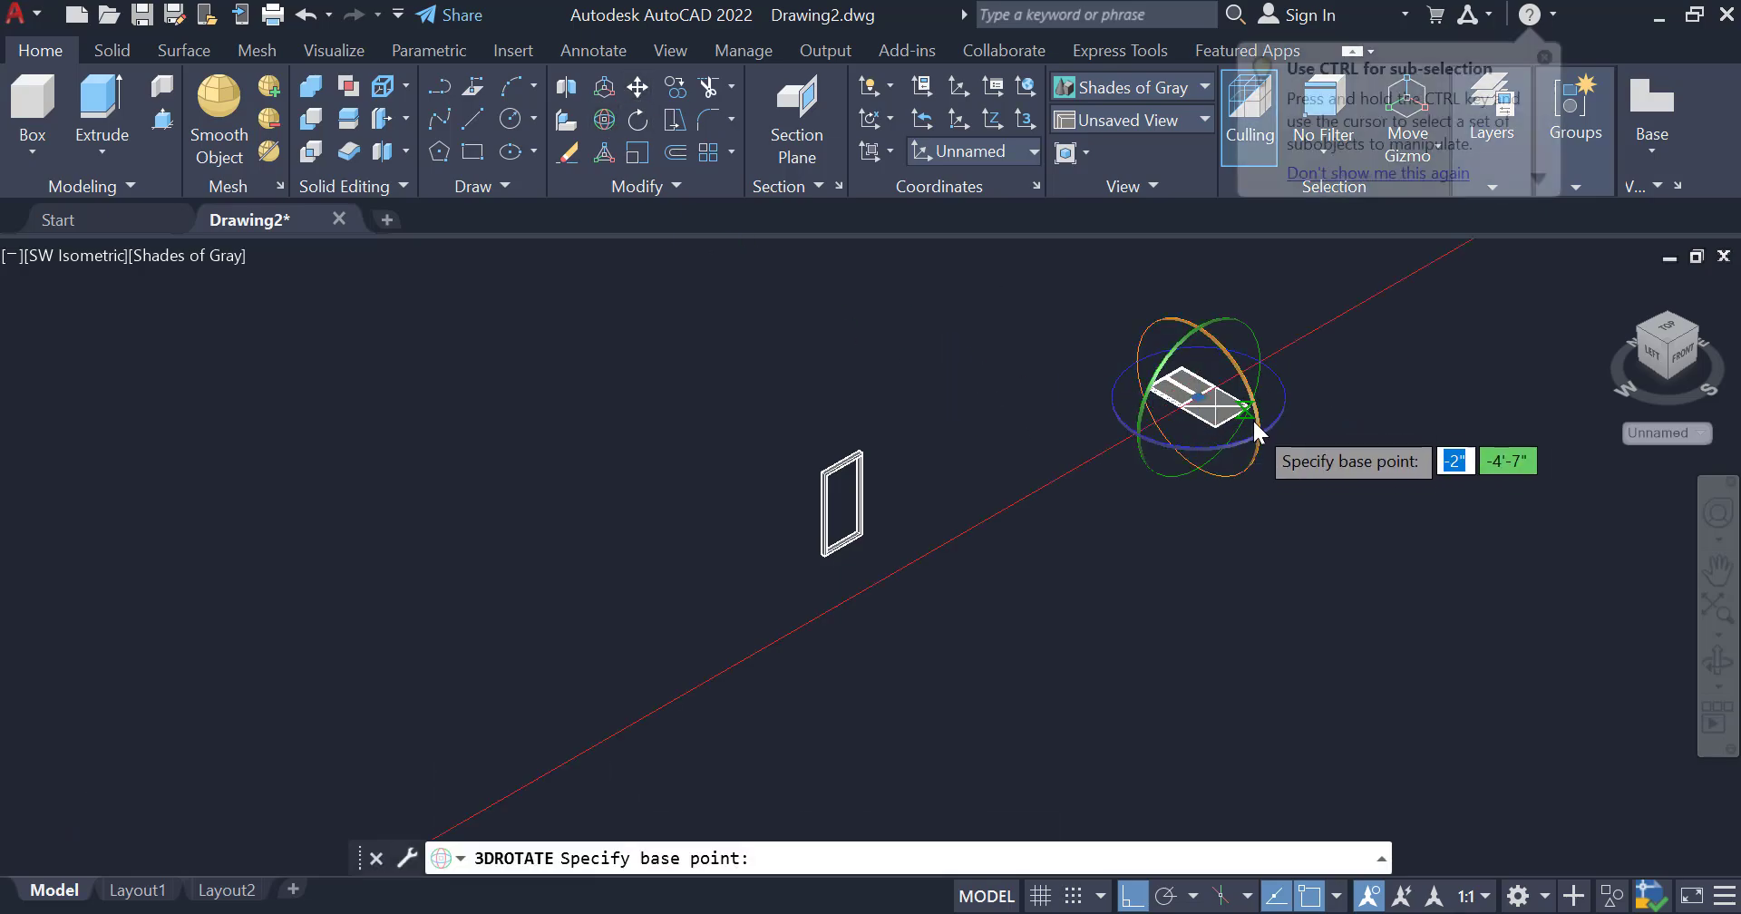
click(1255, 418)
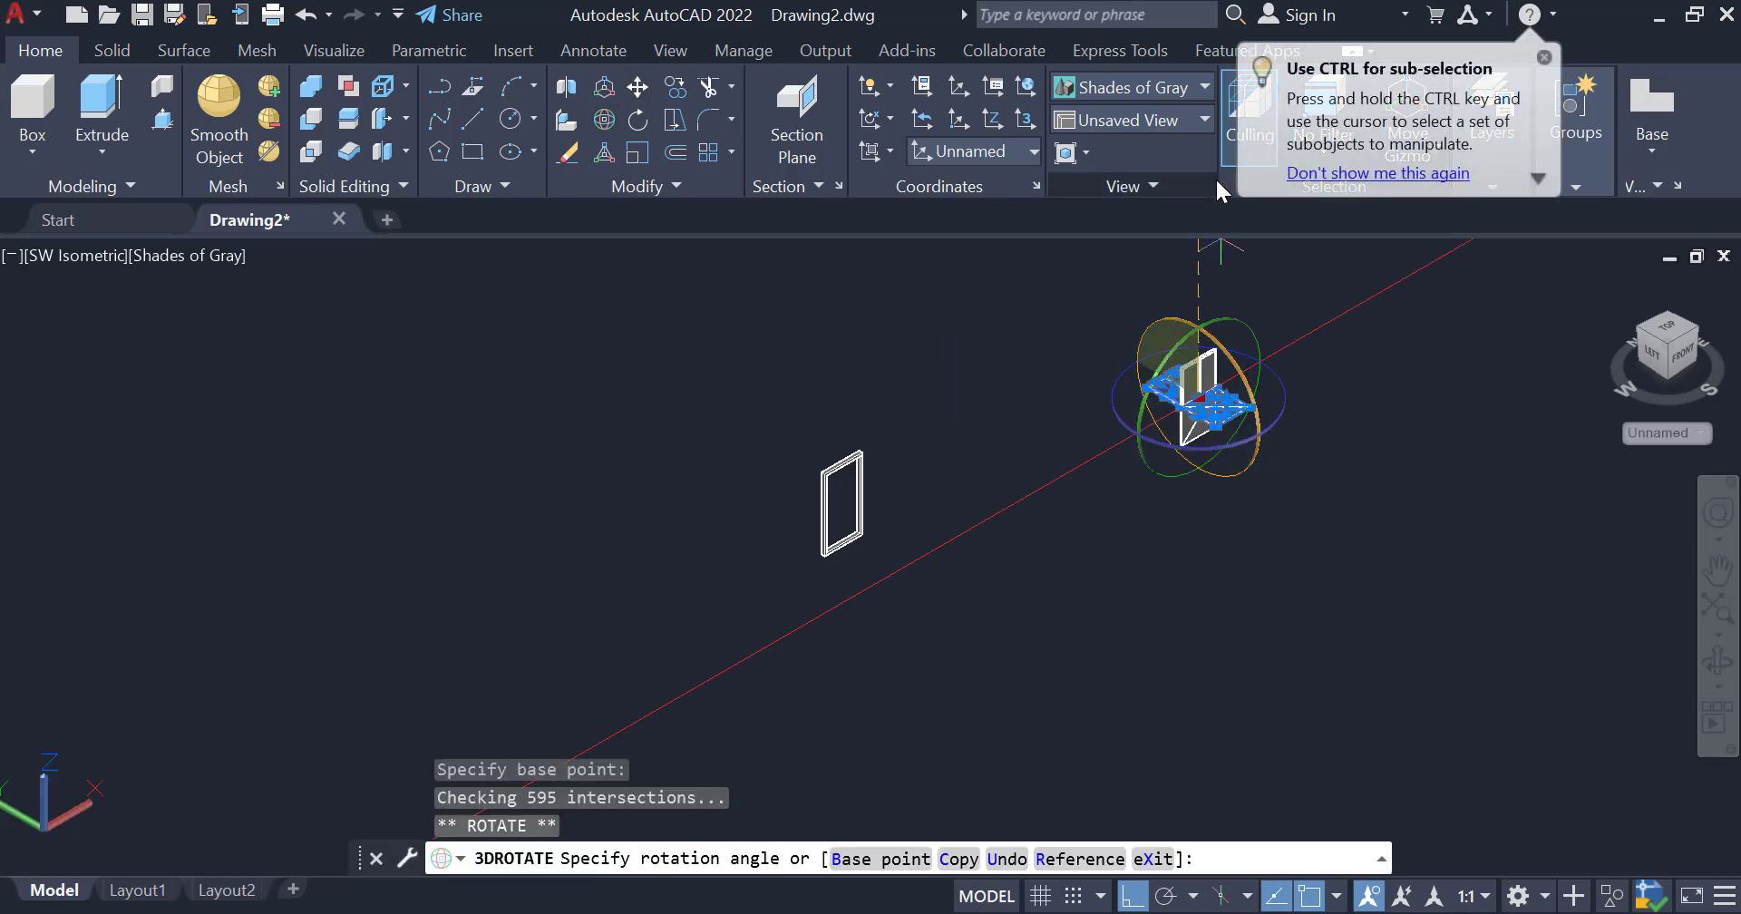
click(1232, 290)
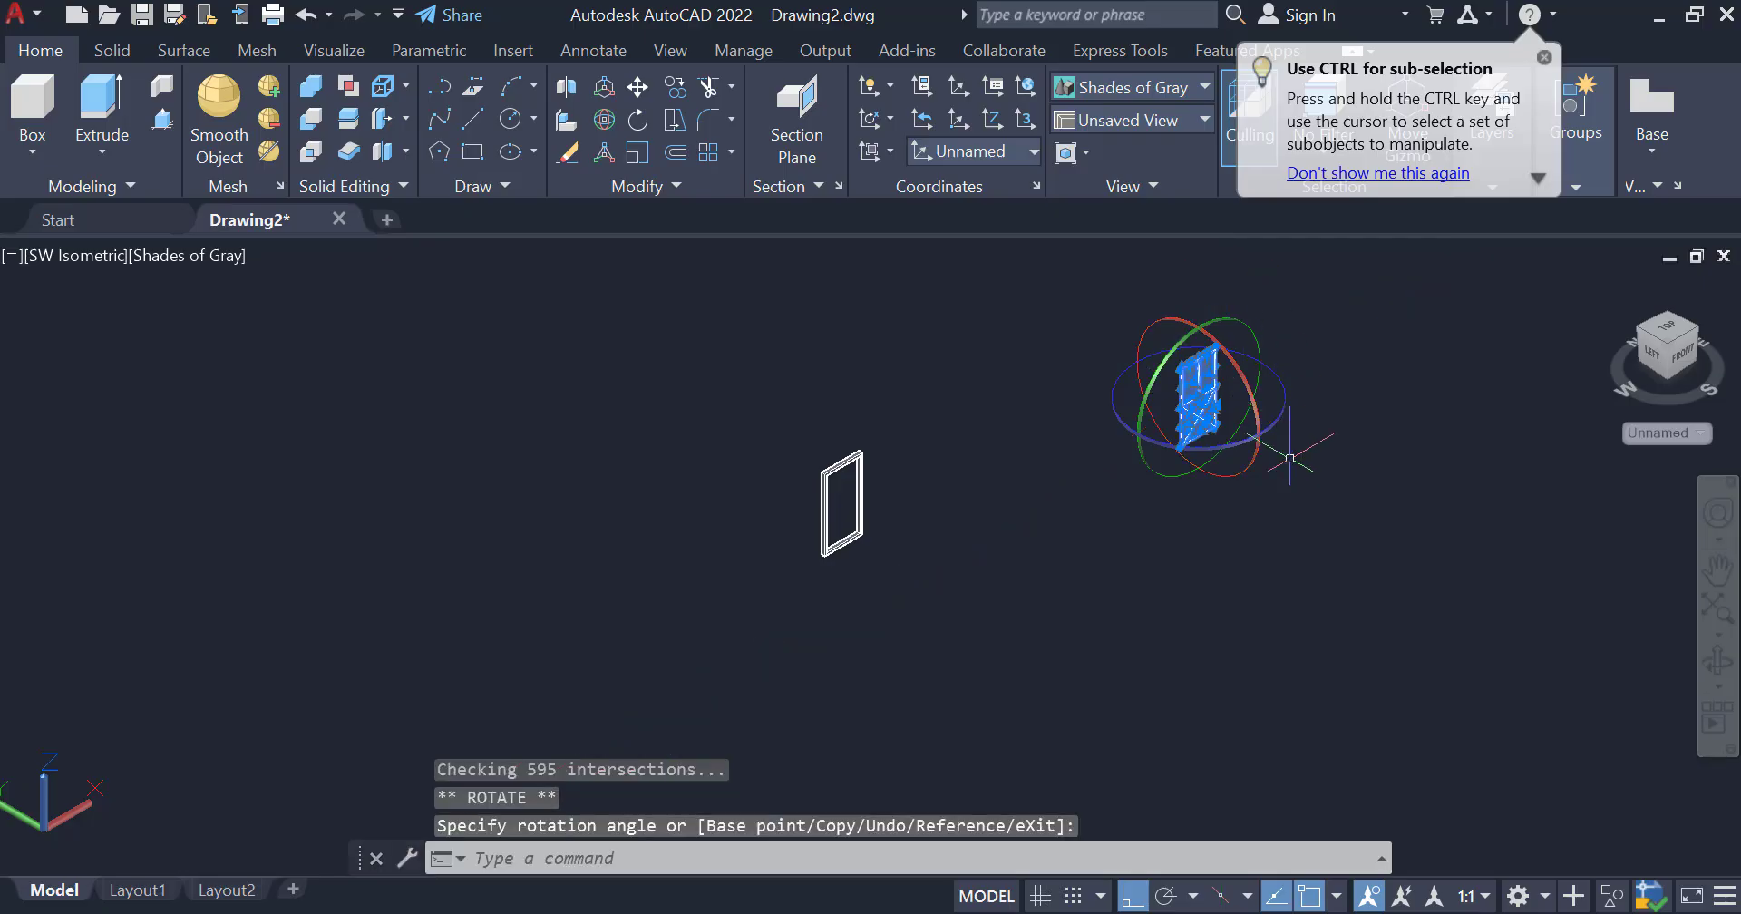
key(Escape)
- Move the upright panelled door from its upper front corner to the matching inner corner of the frame
click(1170, 335)
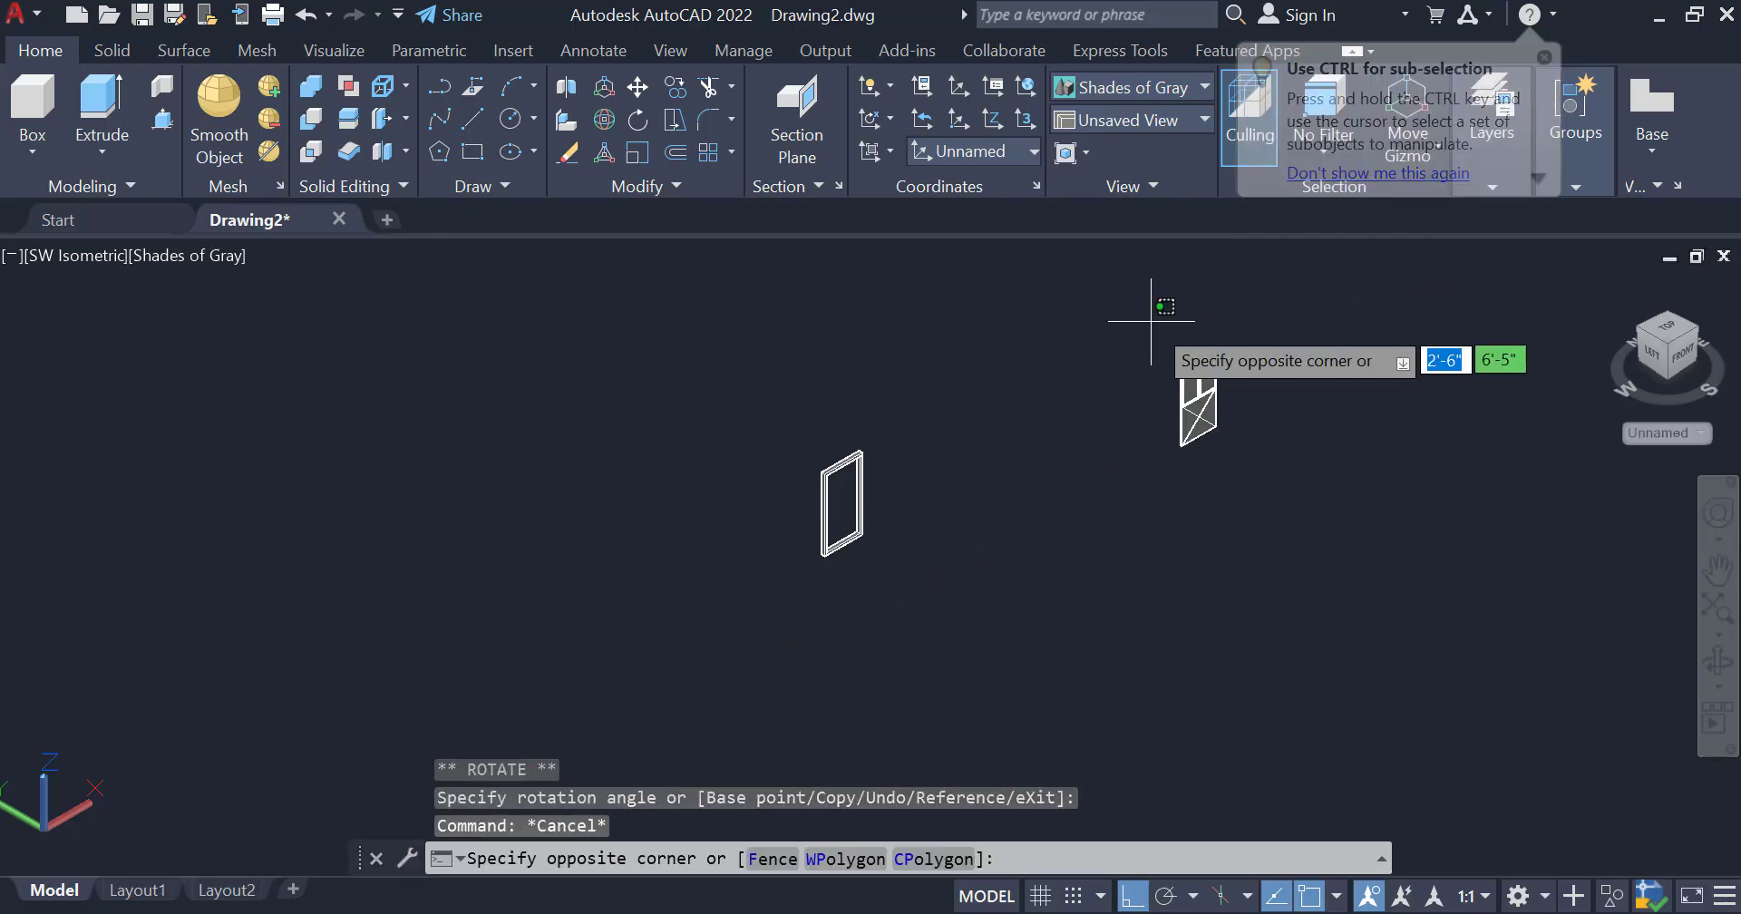
click(1351, 499)
text(m)
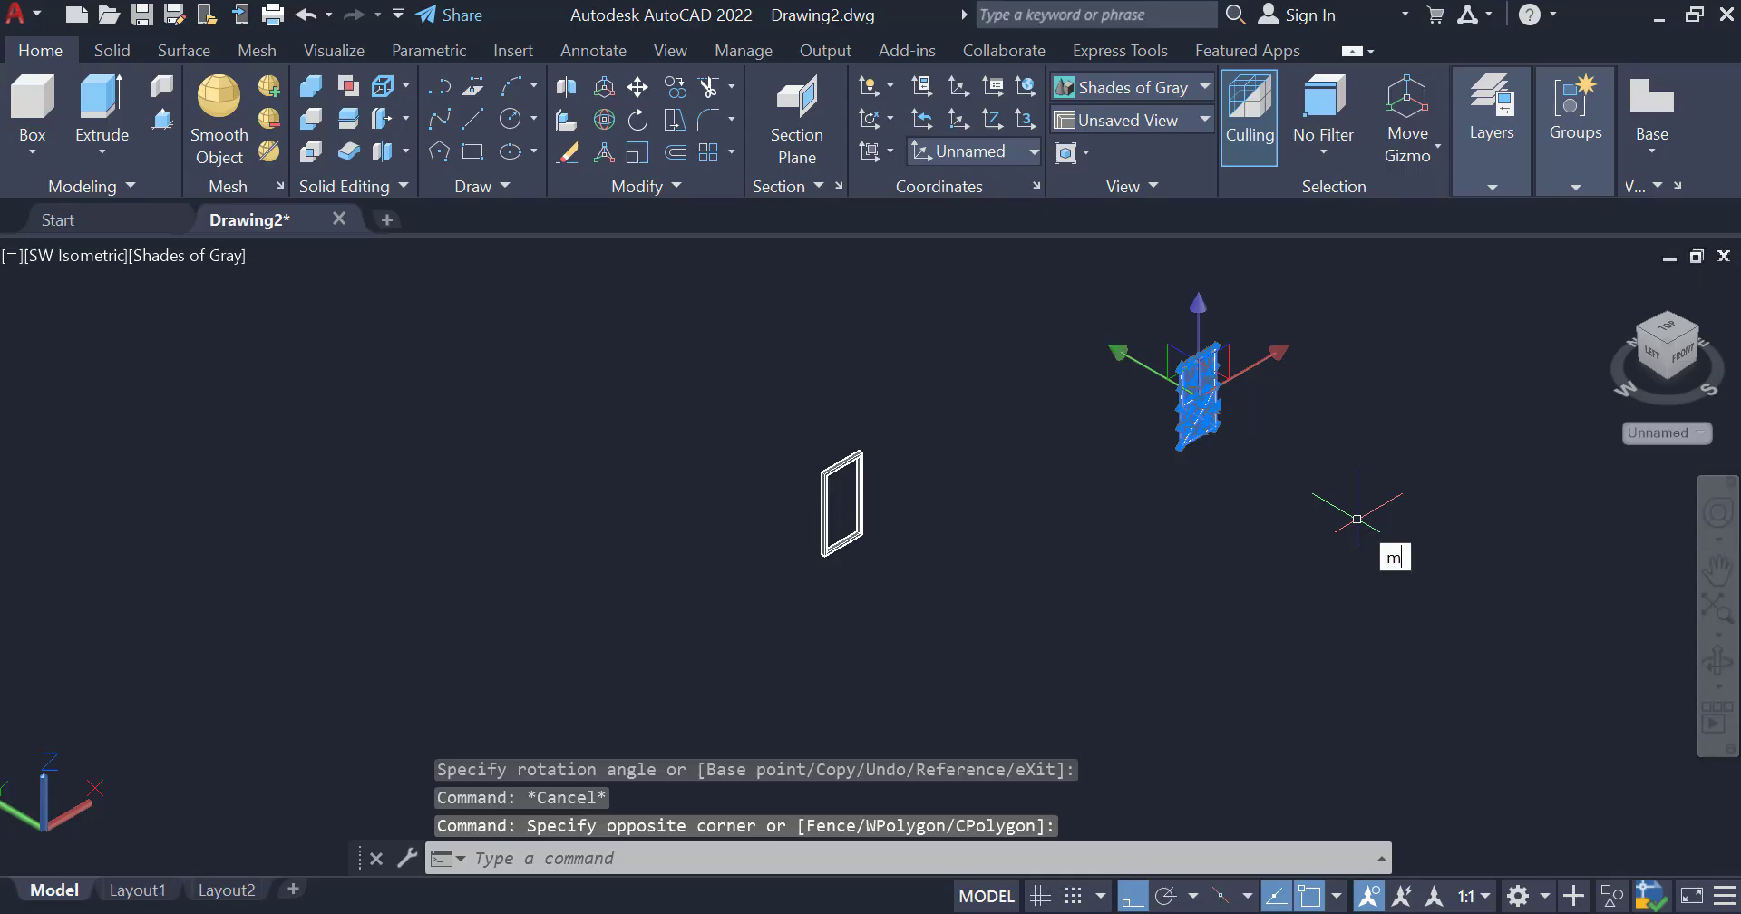
text(o)
key(BackSpace)
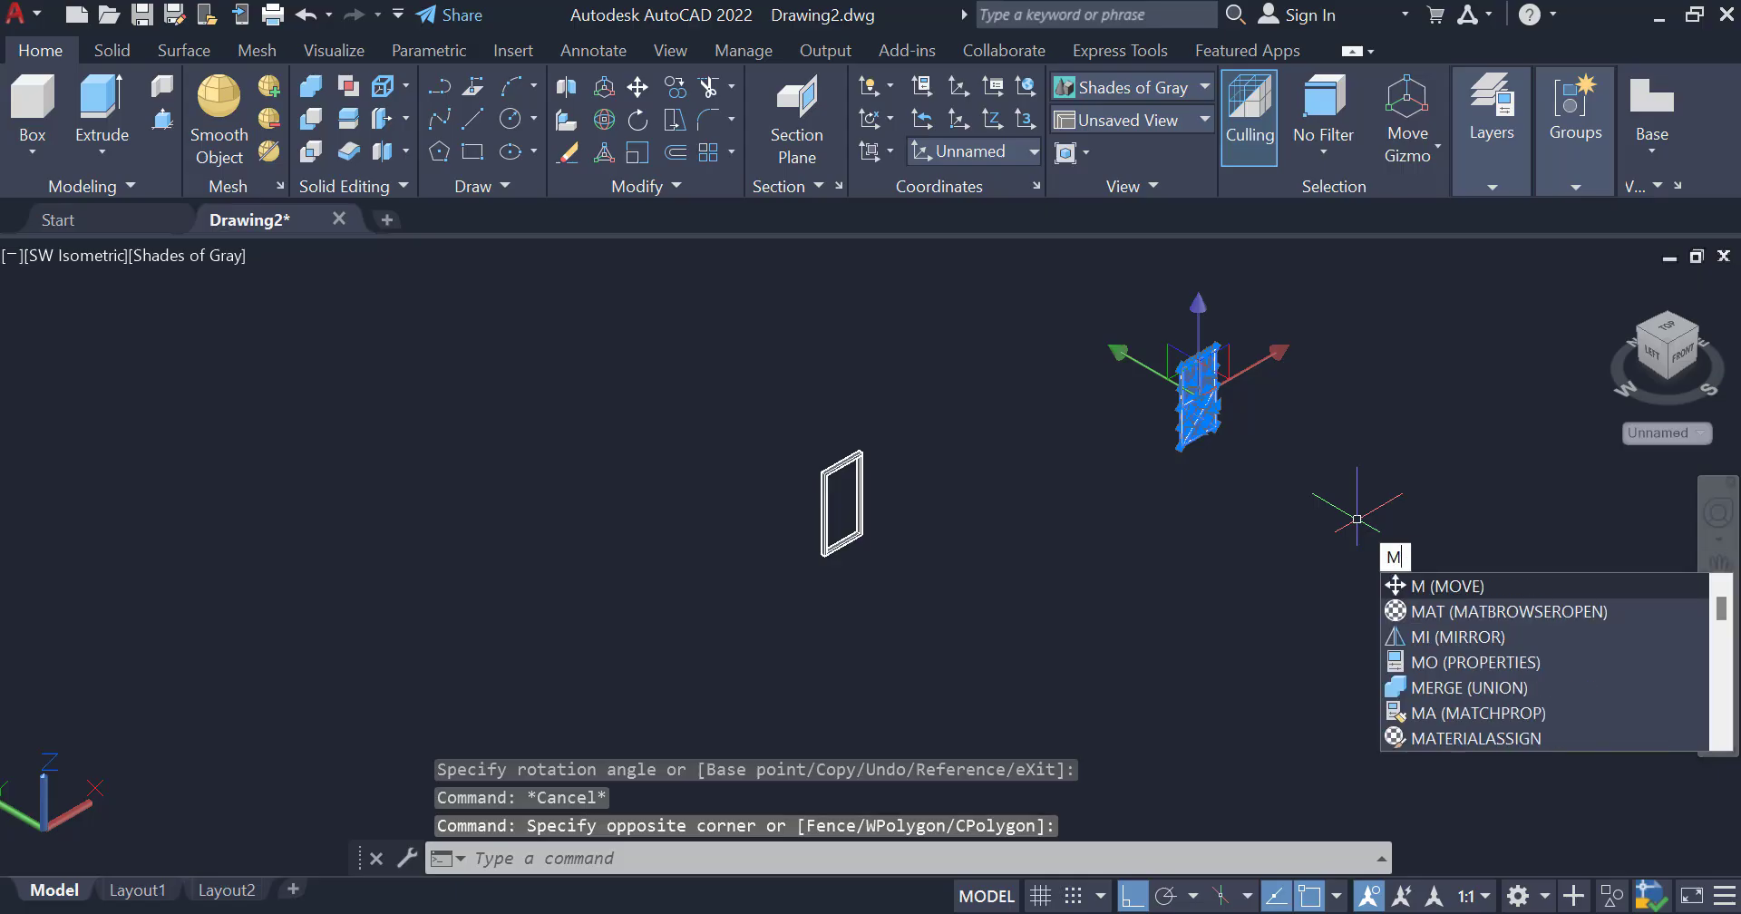
key(Return)
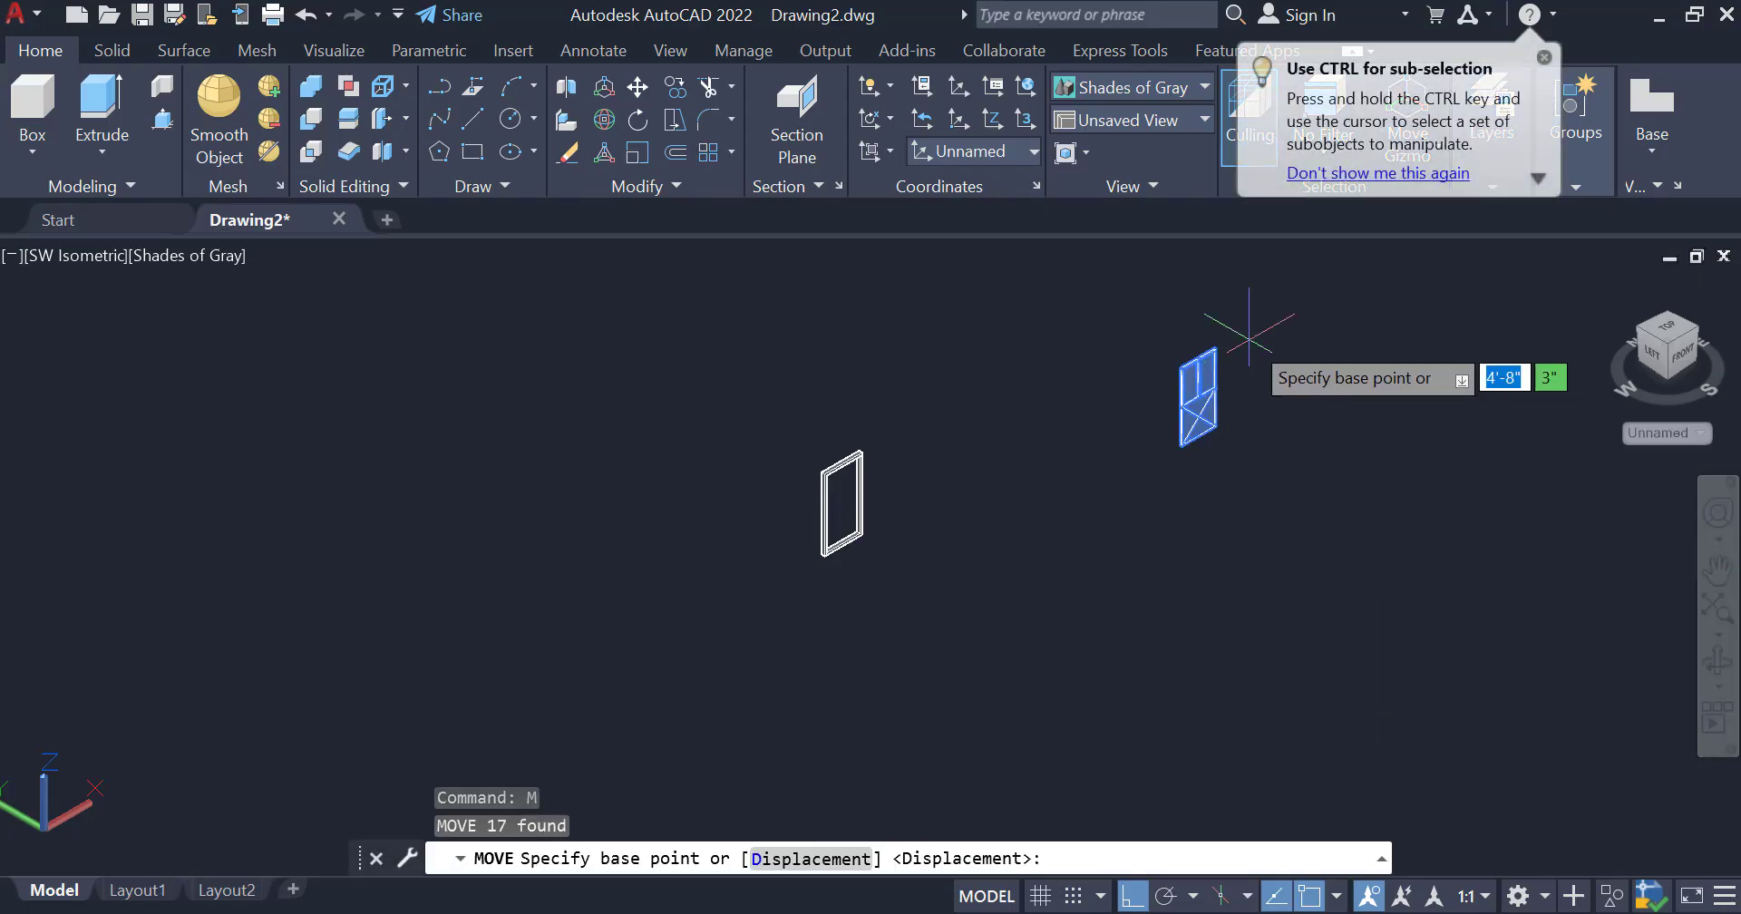
scroll(1194, 353, up, 6)
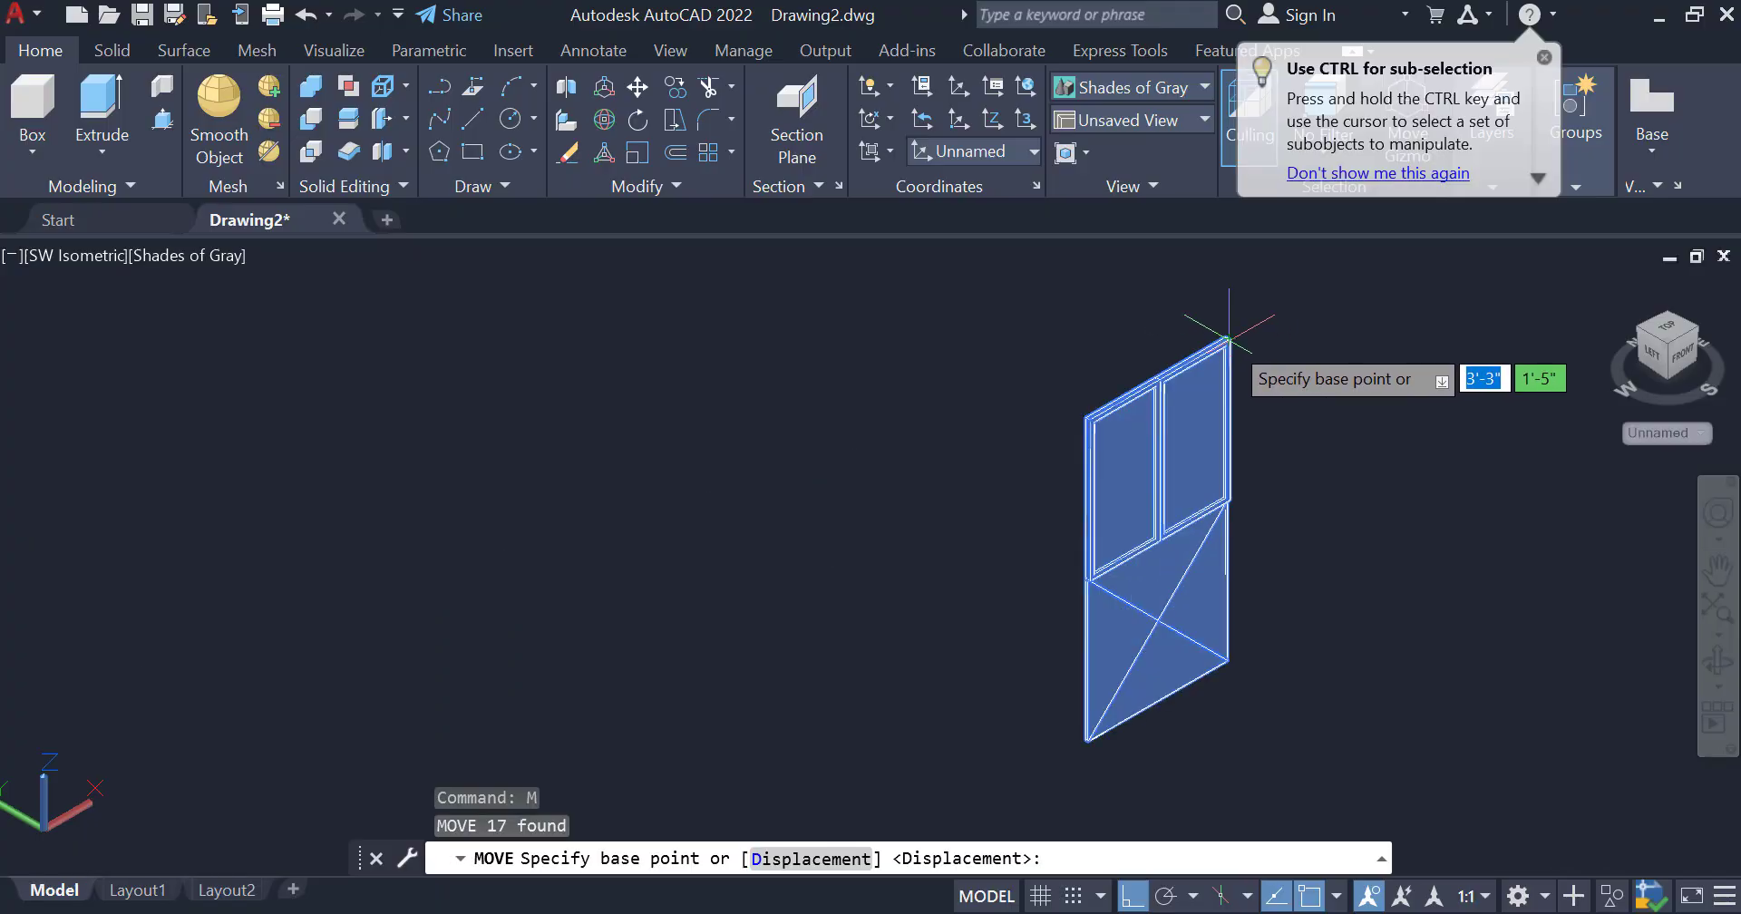
scroll(1229, 340, up, 4)
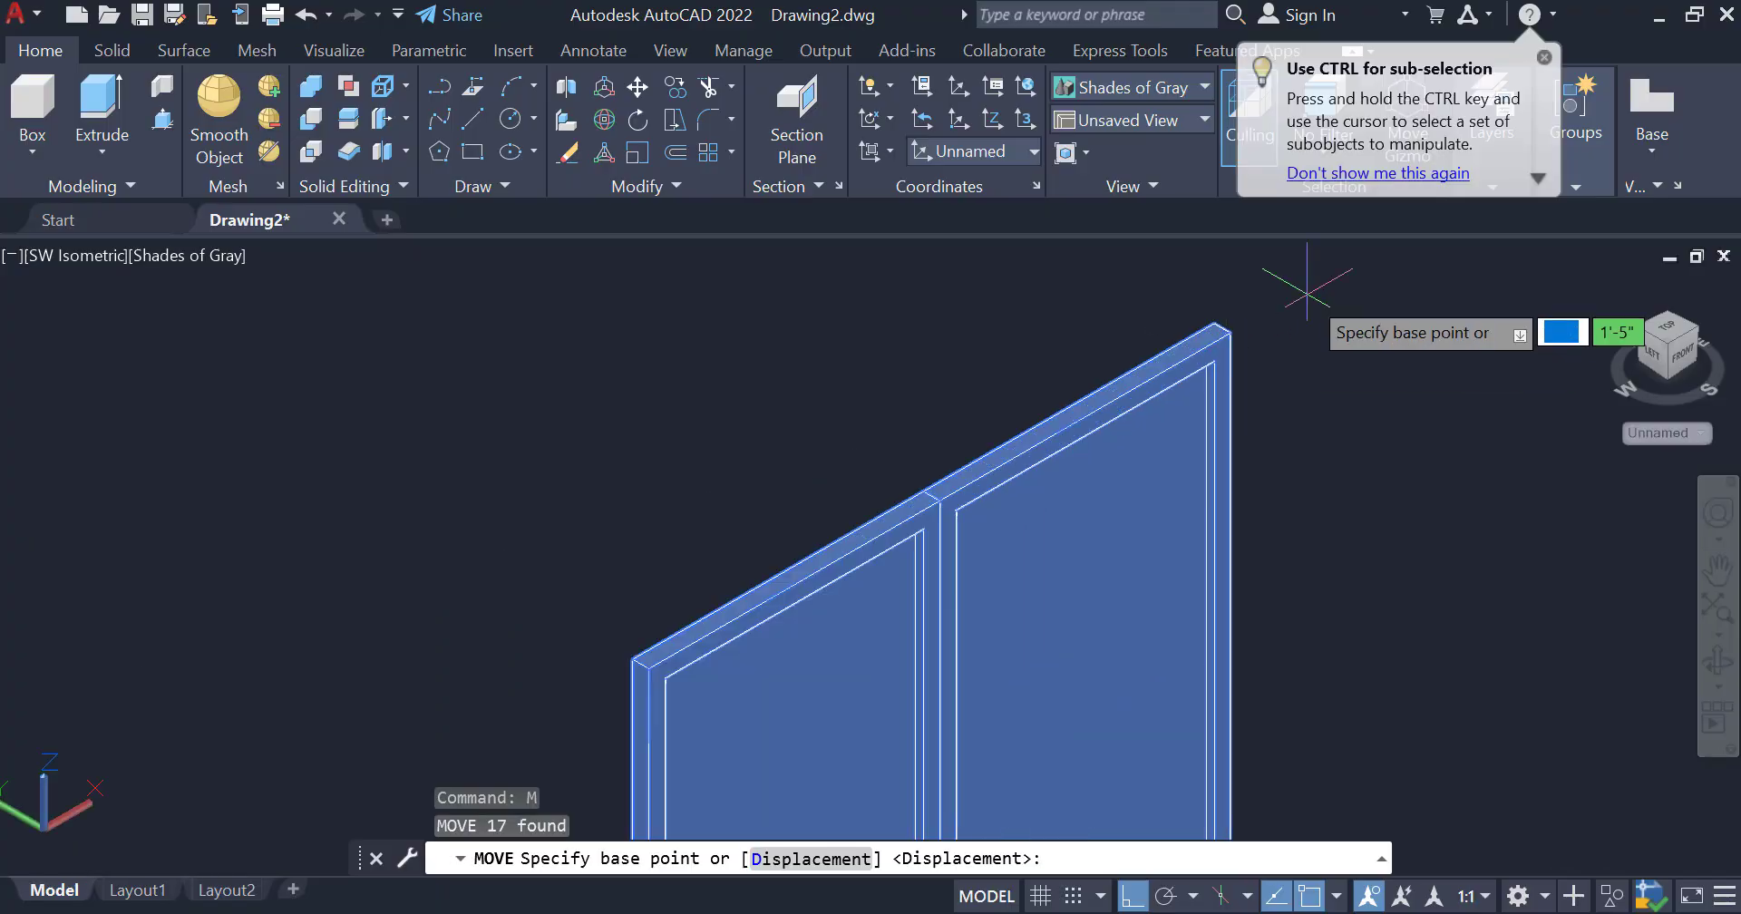
click(1230, 333)
scroll(1249, 311, down, 5)
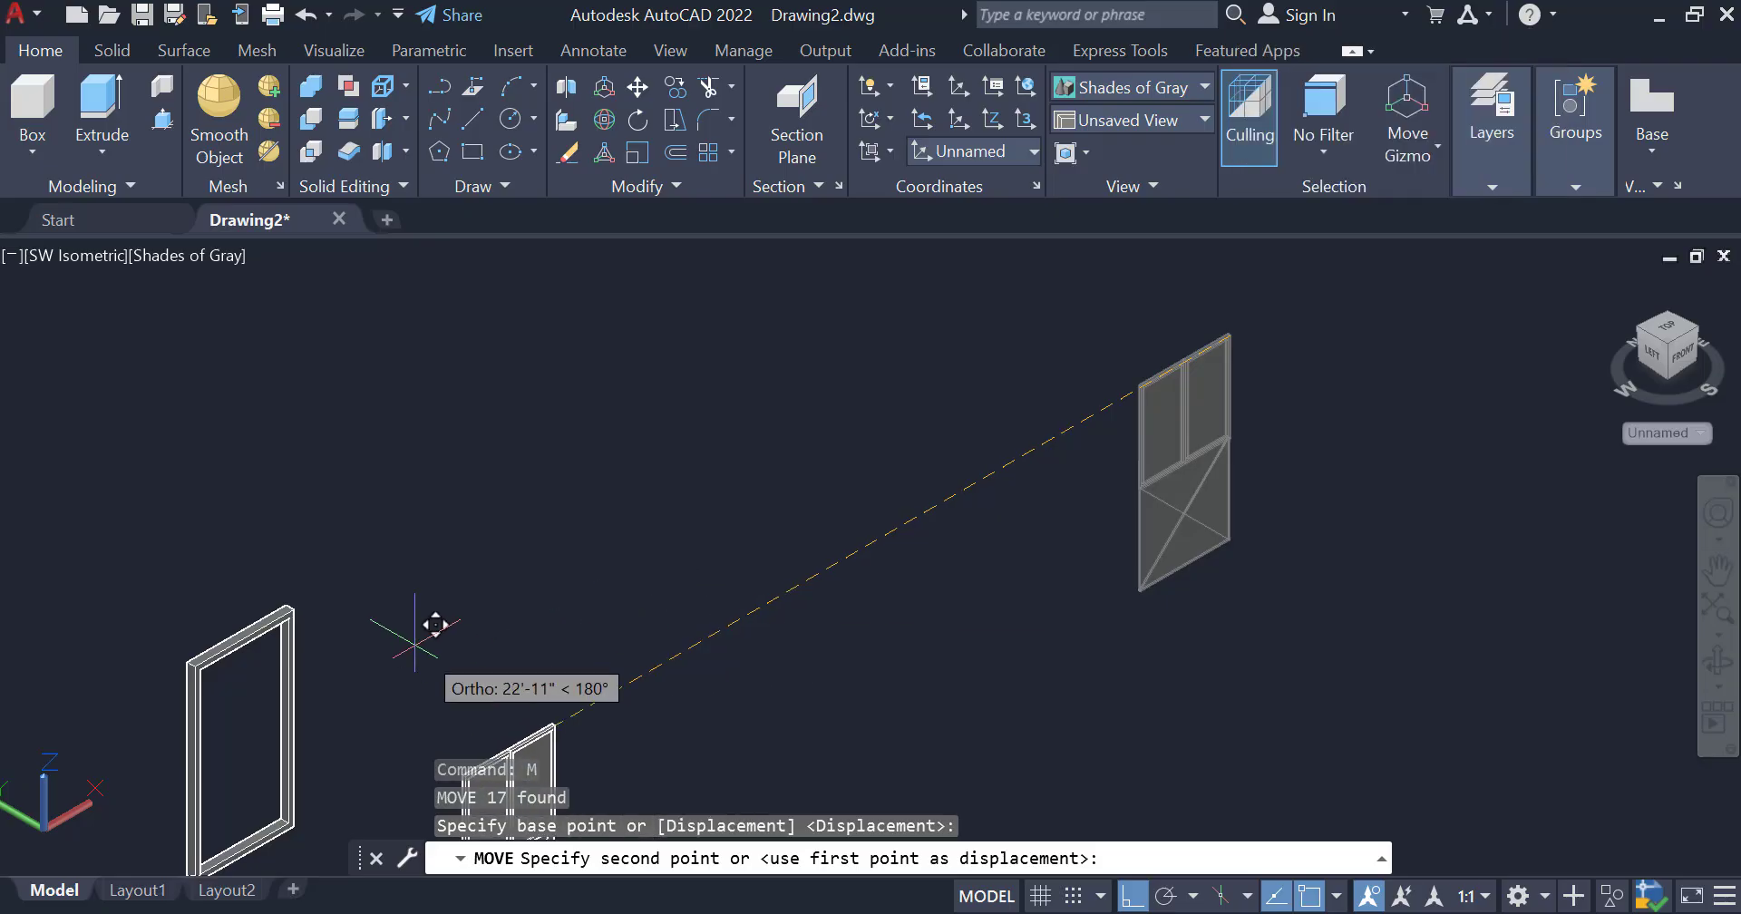
scroll(335, 622, up, 4)
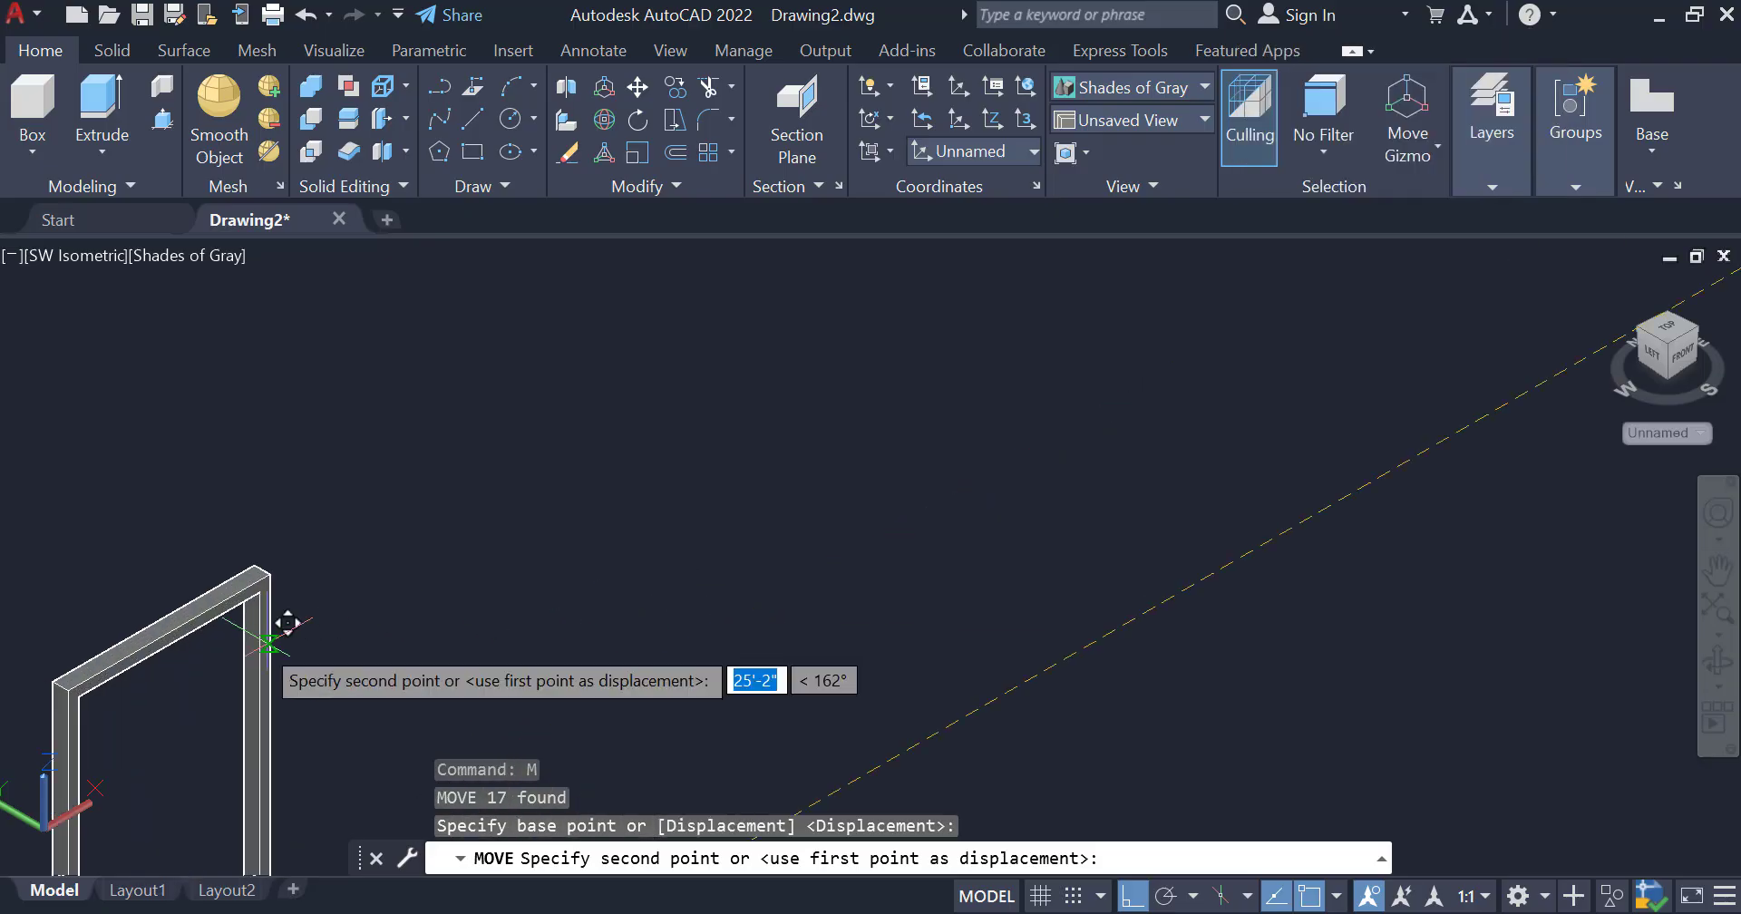
click(275, 577)
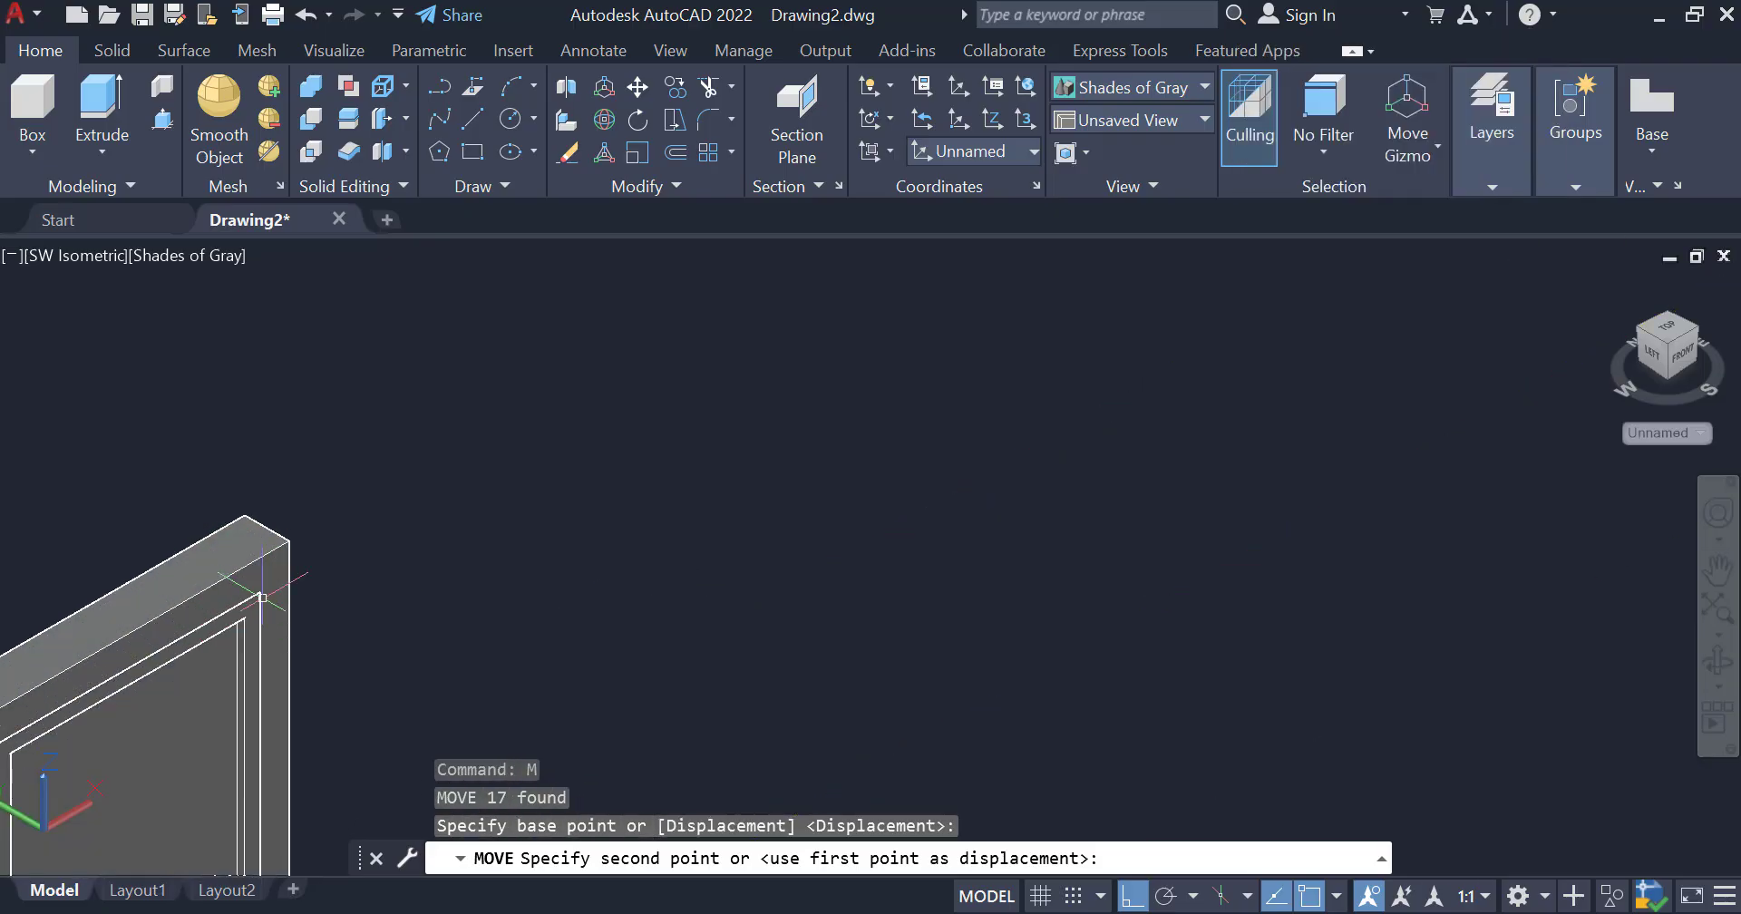
scroll(542, 508, down, 5)
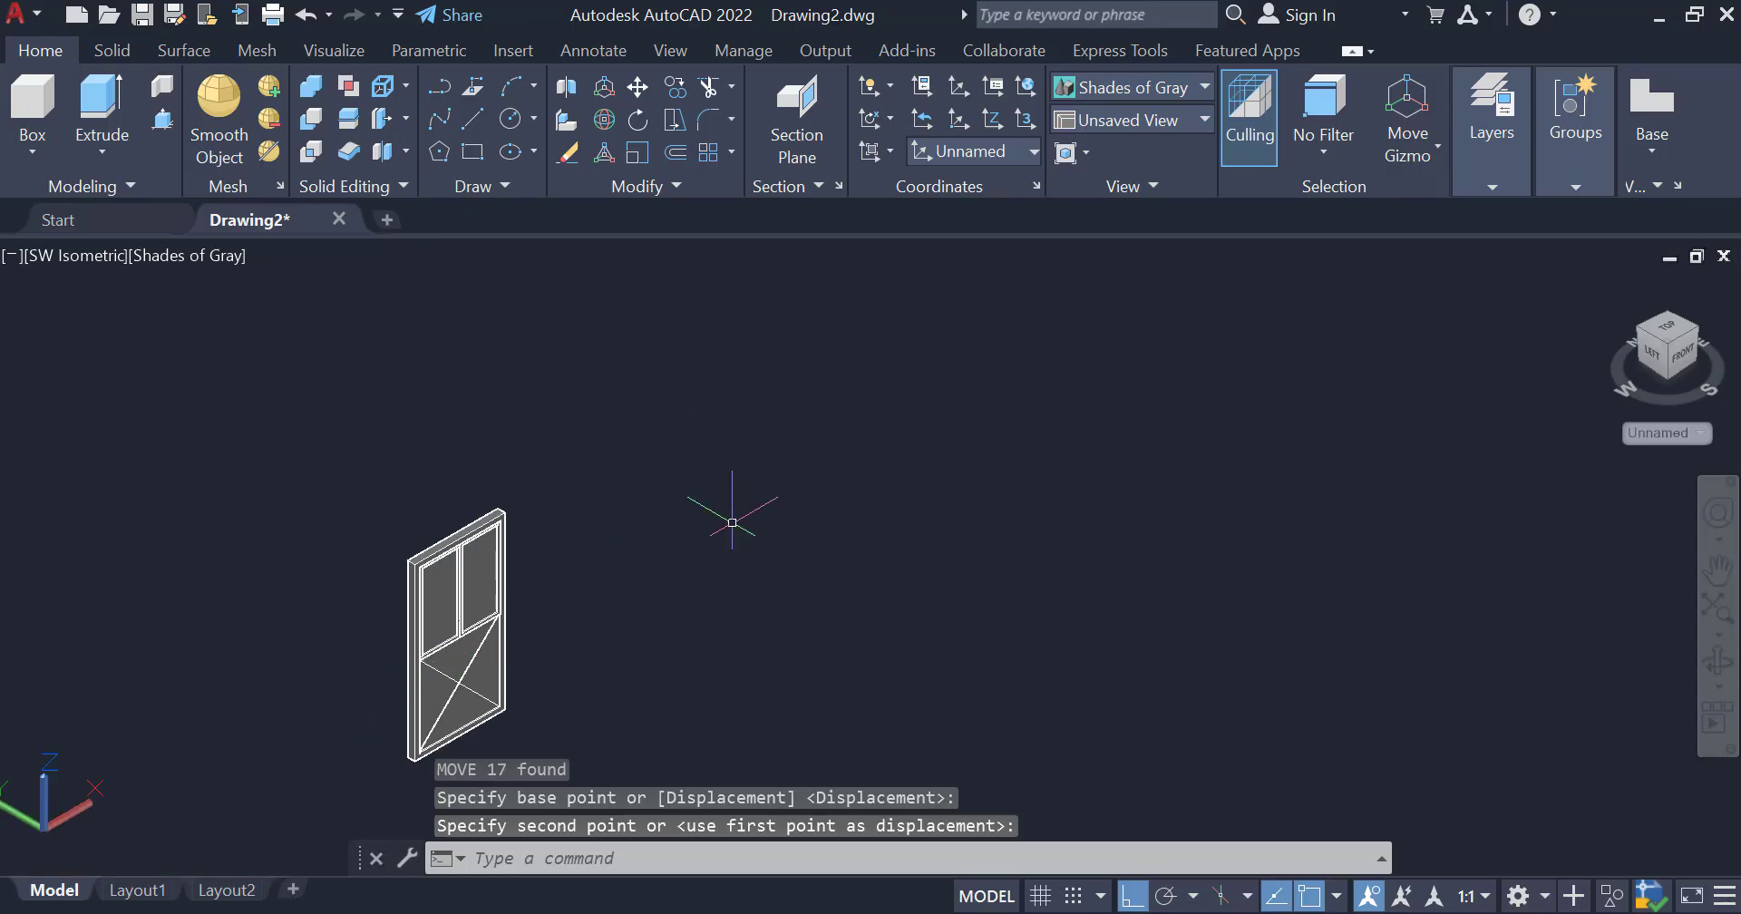
- Open the Materials Browser with the assembled door shown in the Realistic visual style
click(1716, 660)
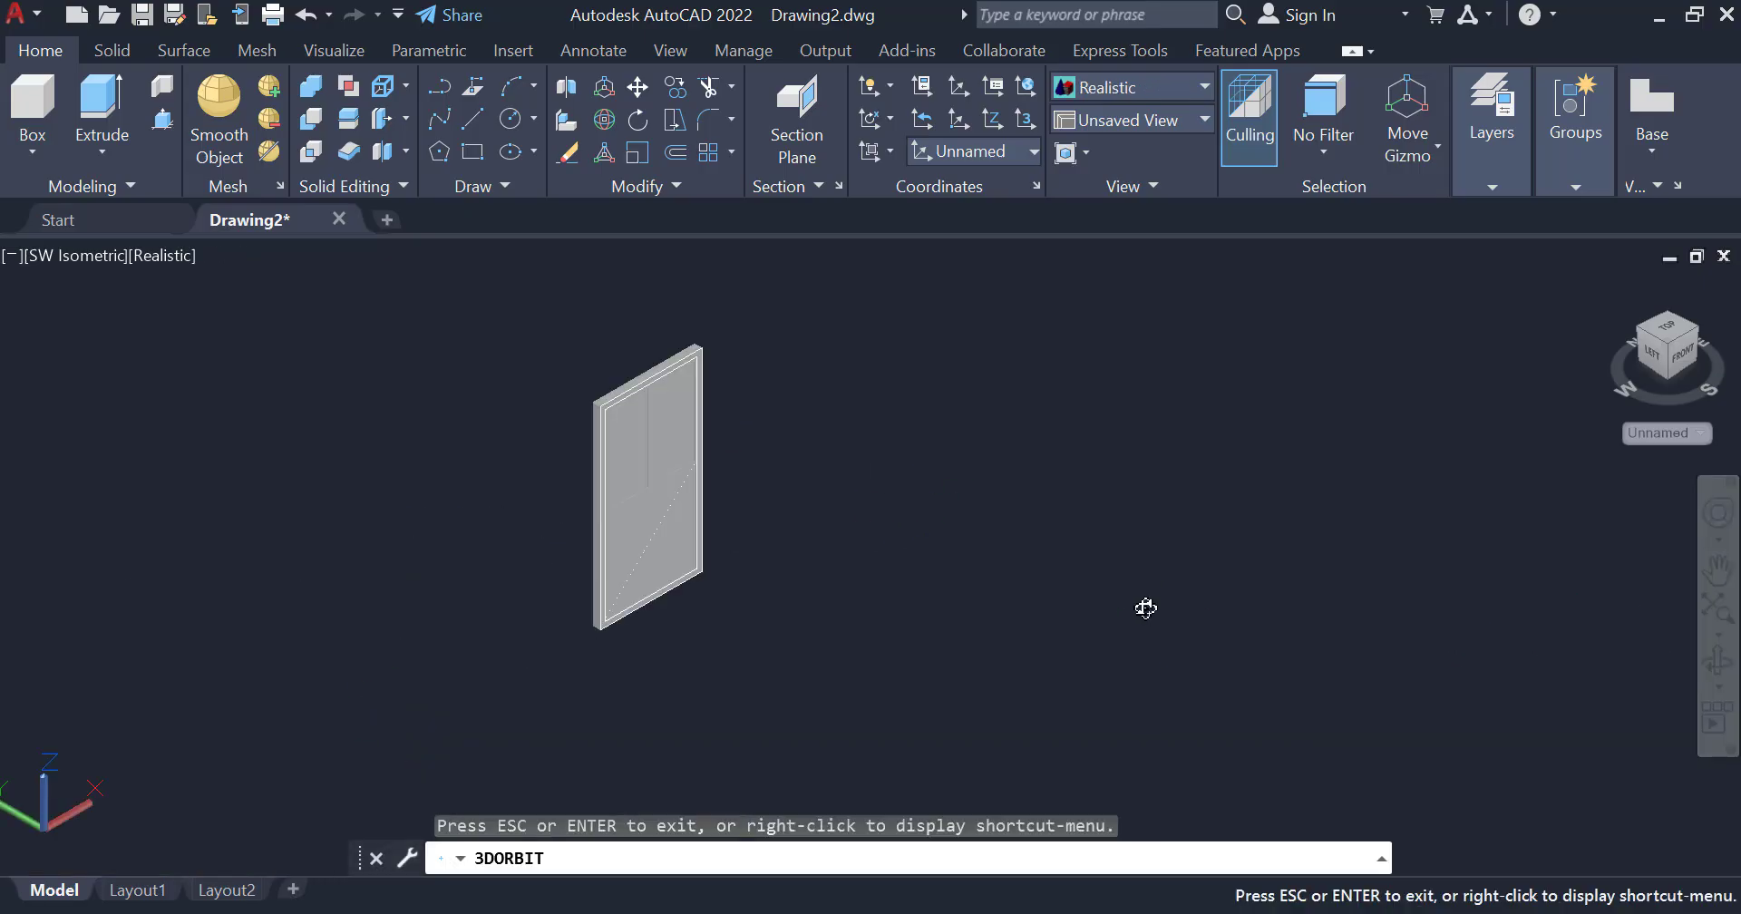
drag(1145, 608, 1134, 595)
drag(841, 363, 848, 379)
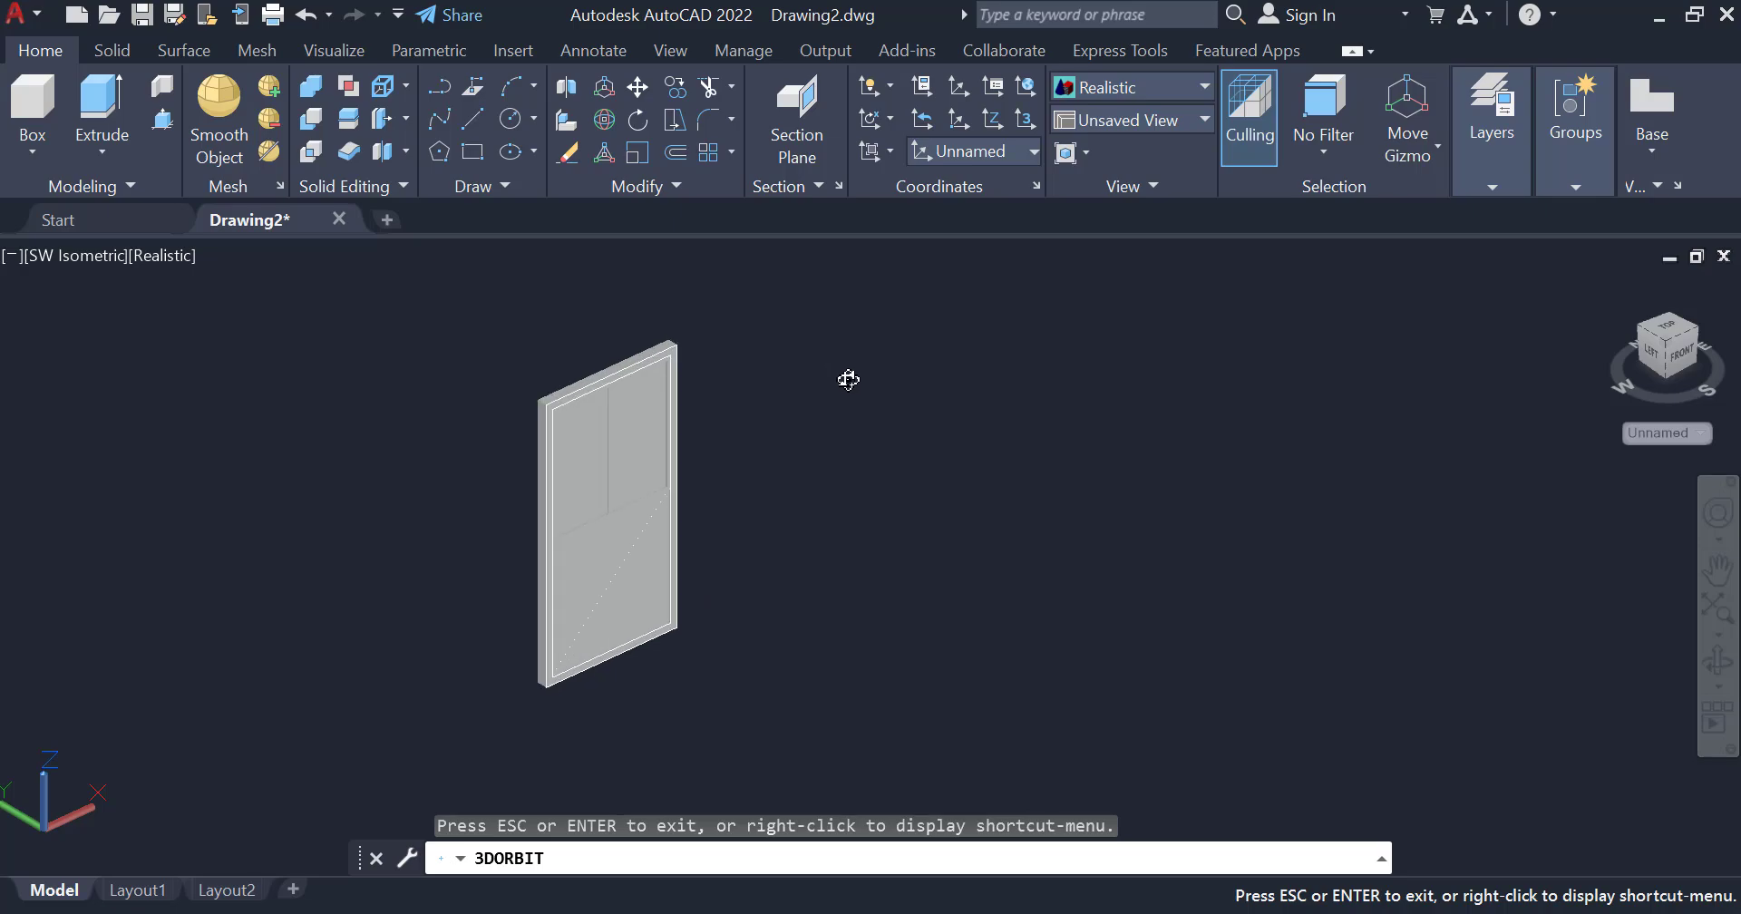
key(Escape)
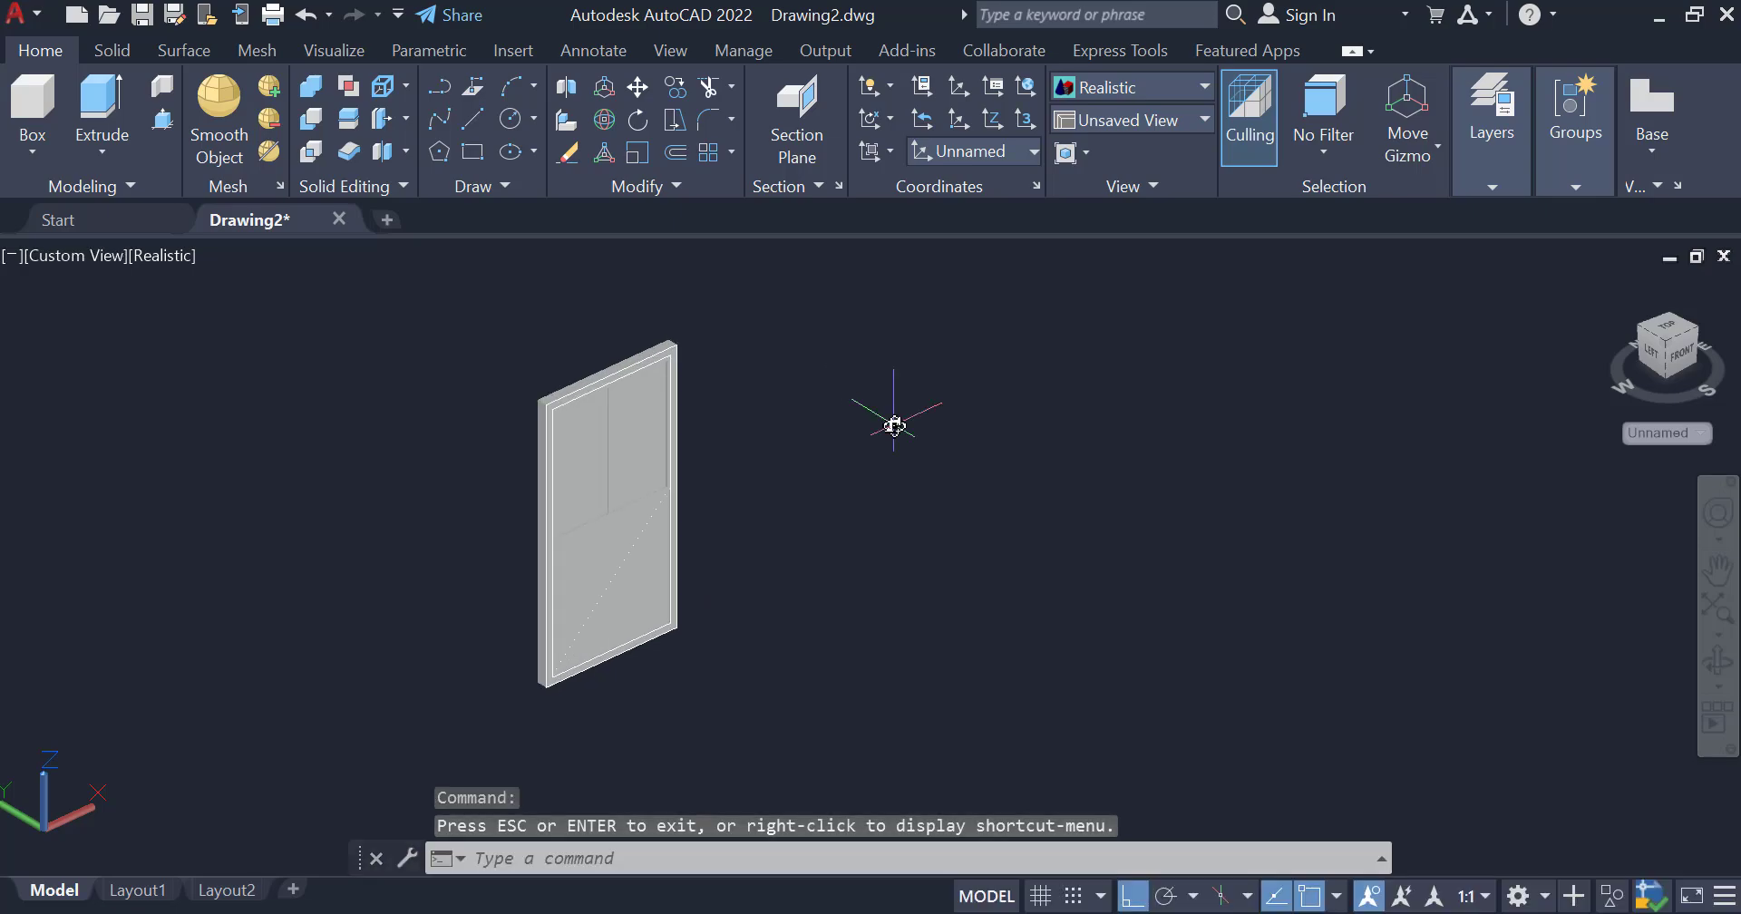
text(mat)
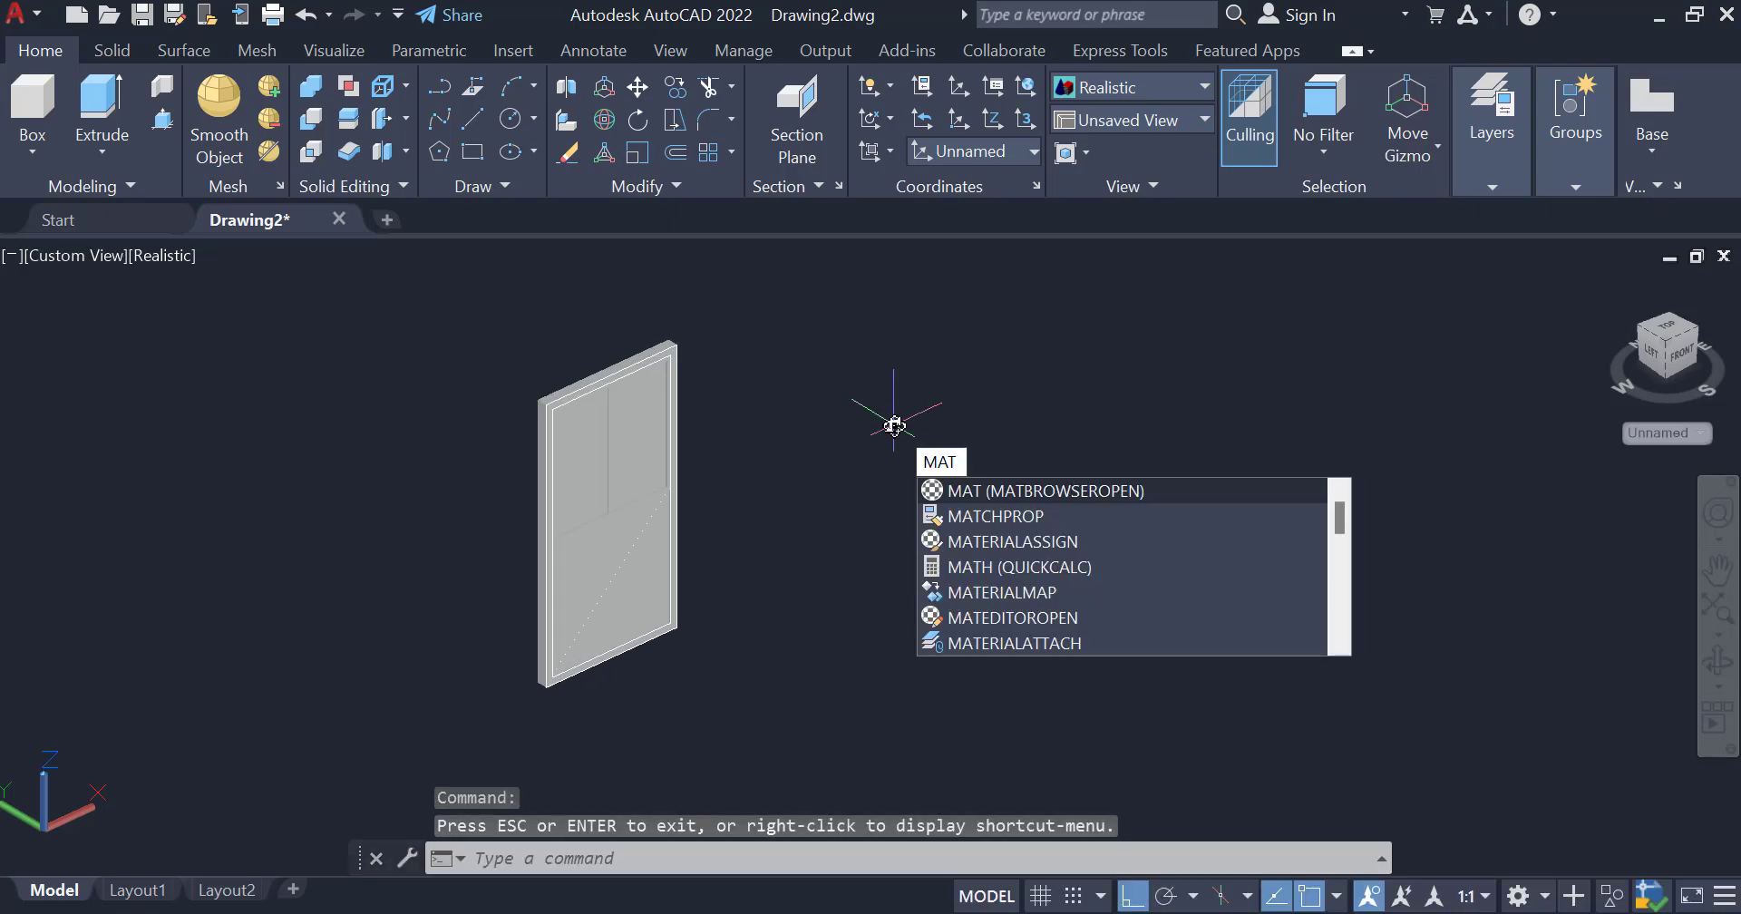
key(Return)
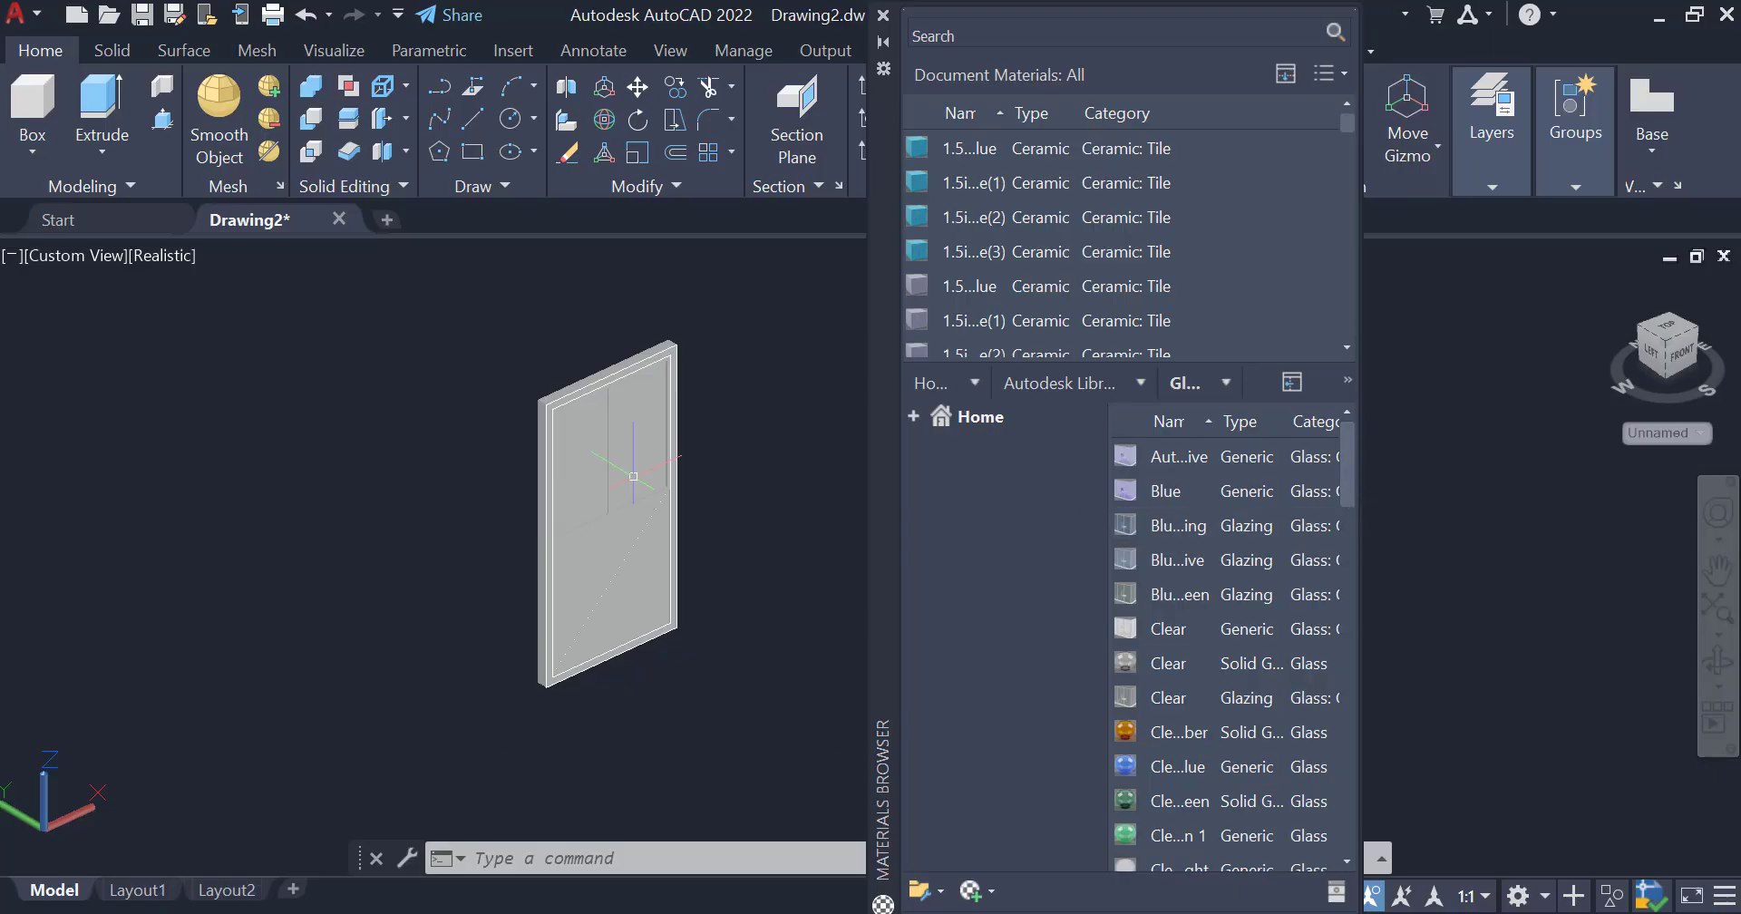
scroll(559, 481, up, 2)
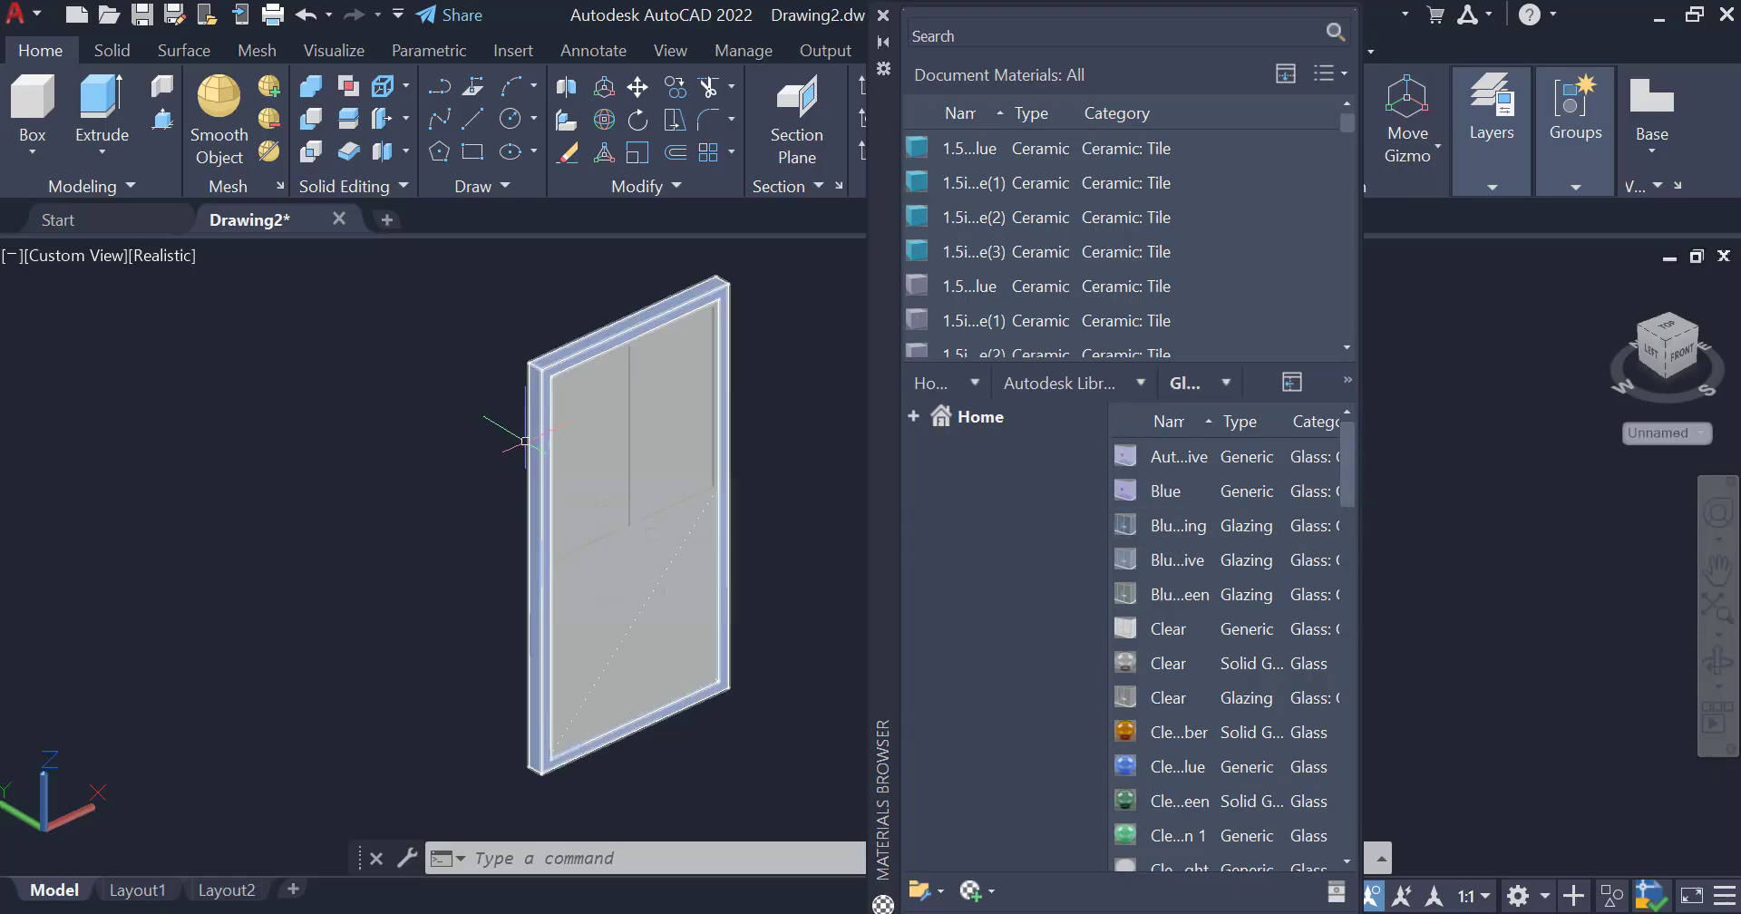
- Apply a material from the Autodesk library's Wood category to the outer door frame
scroll(680, 390, up, 2)
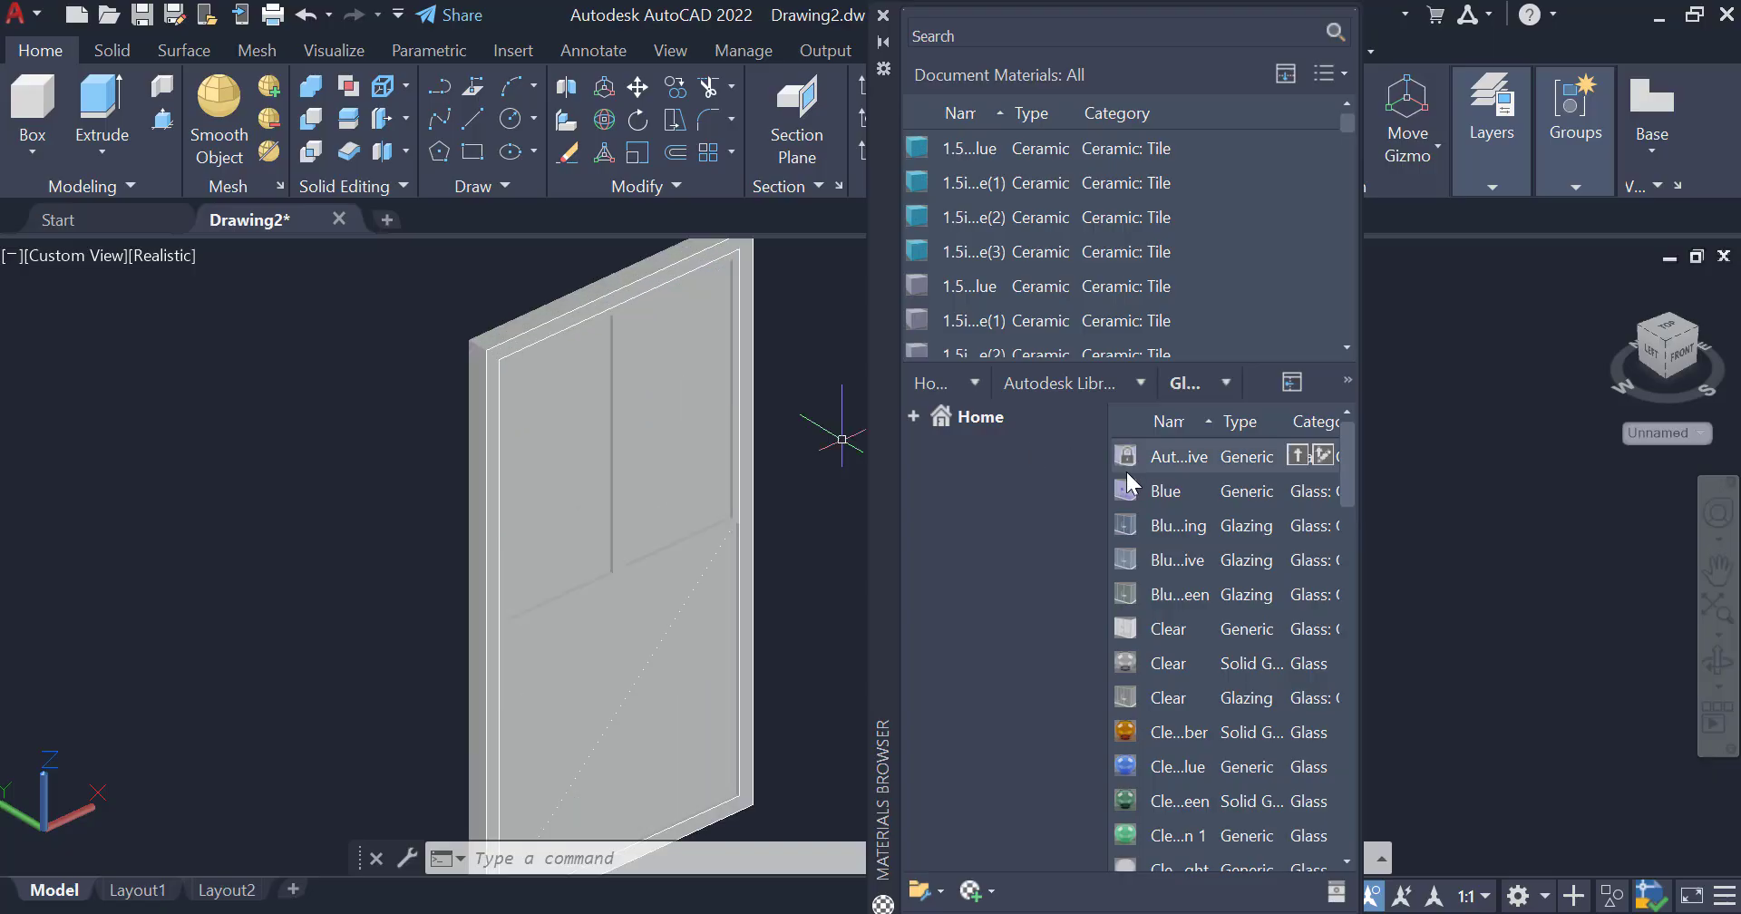
click(1142, 380)
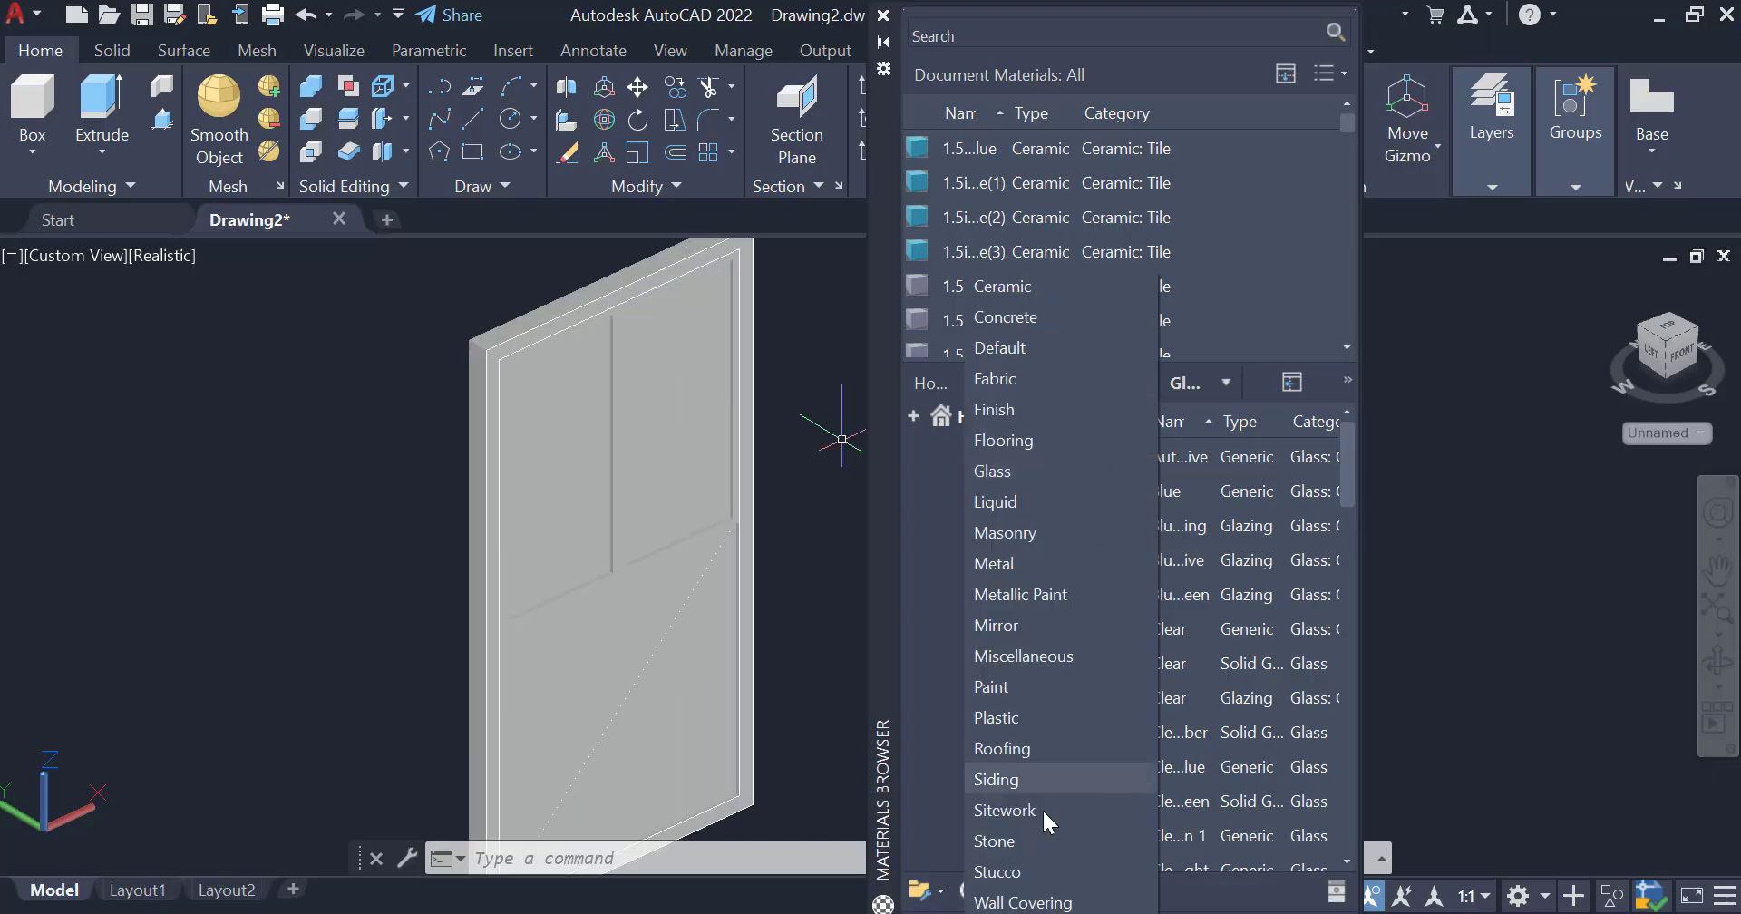
click(1023, 905)
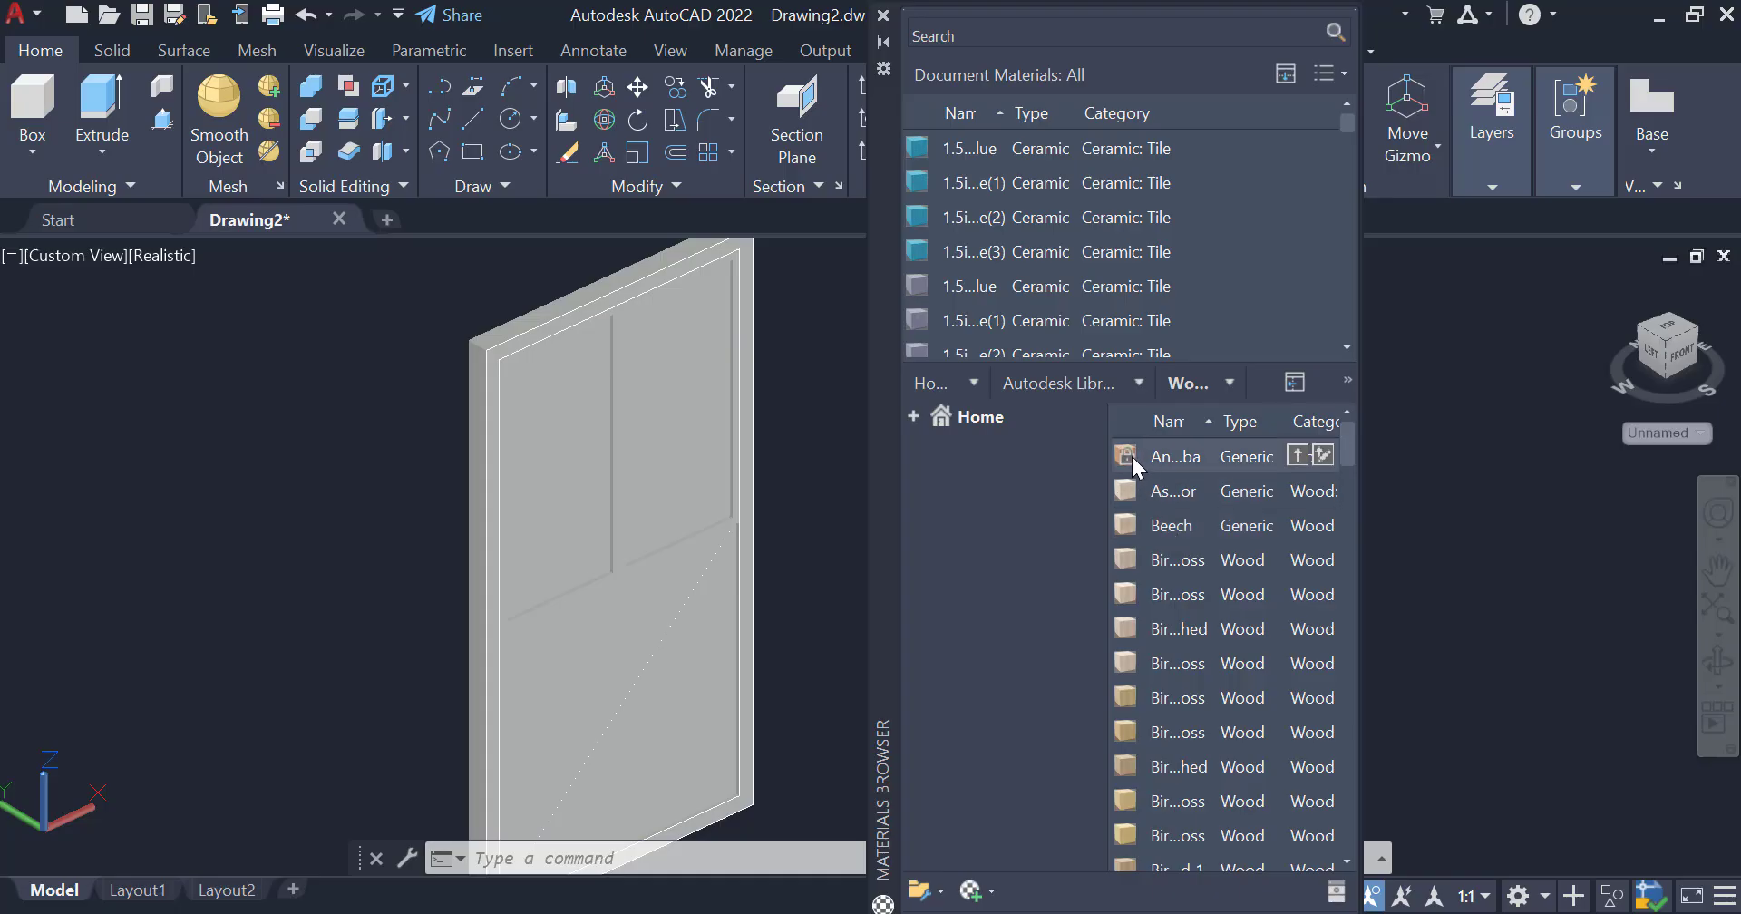
drag(1128, 455, 556, 533)
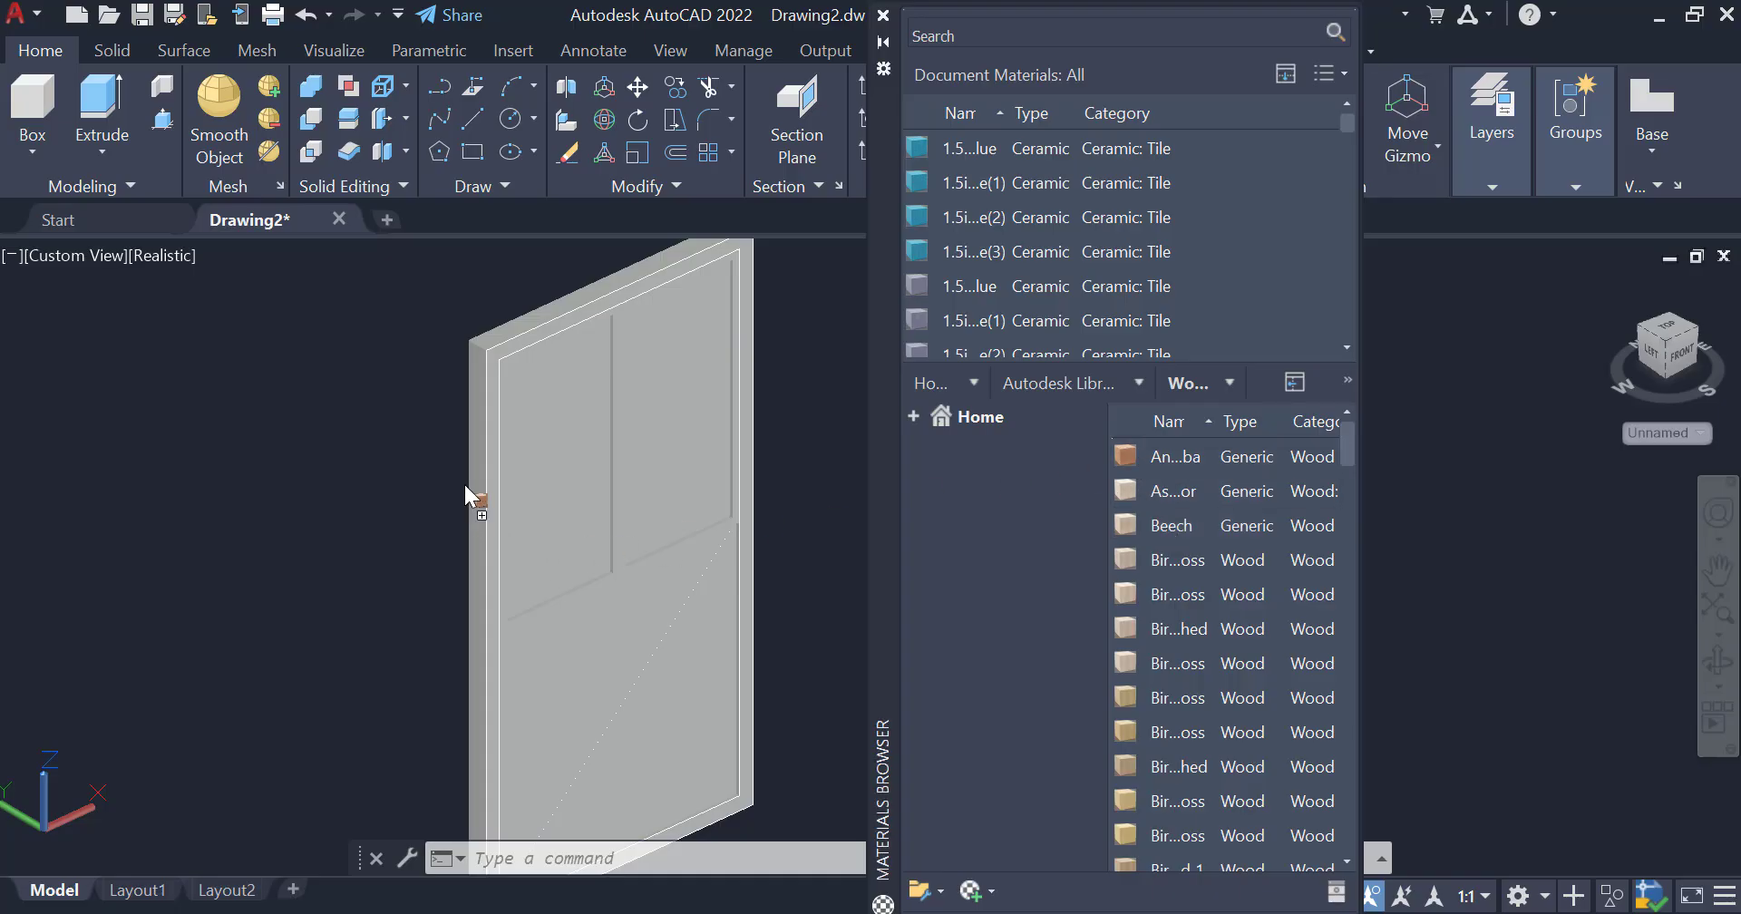
drag(465, 487, 465, 487)
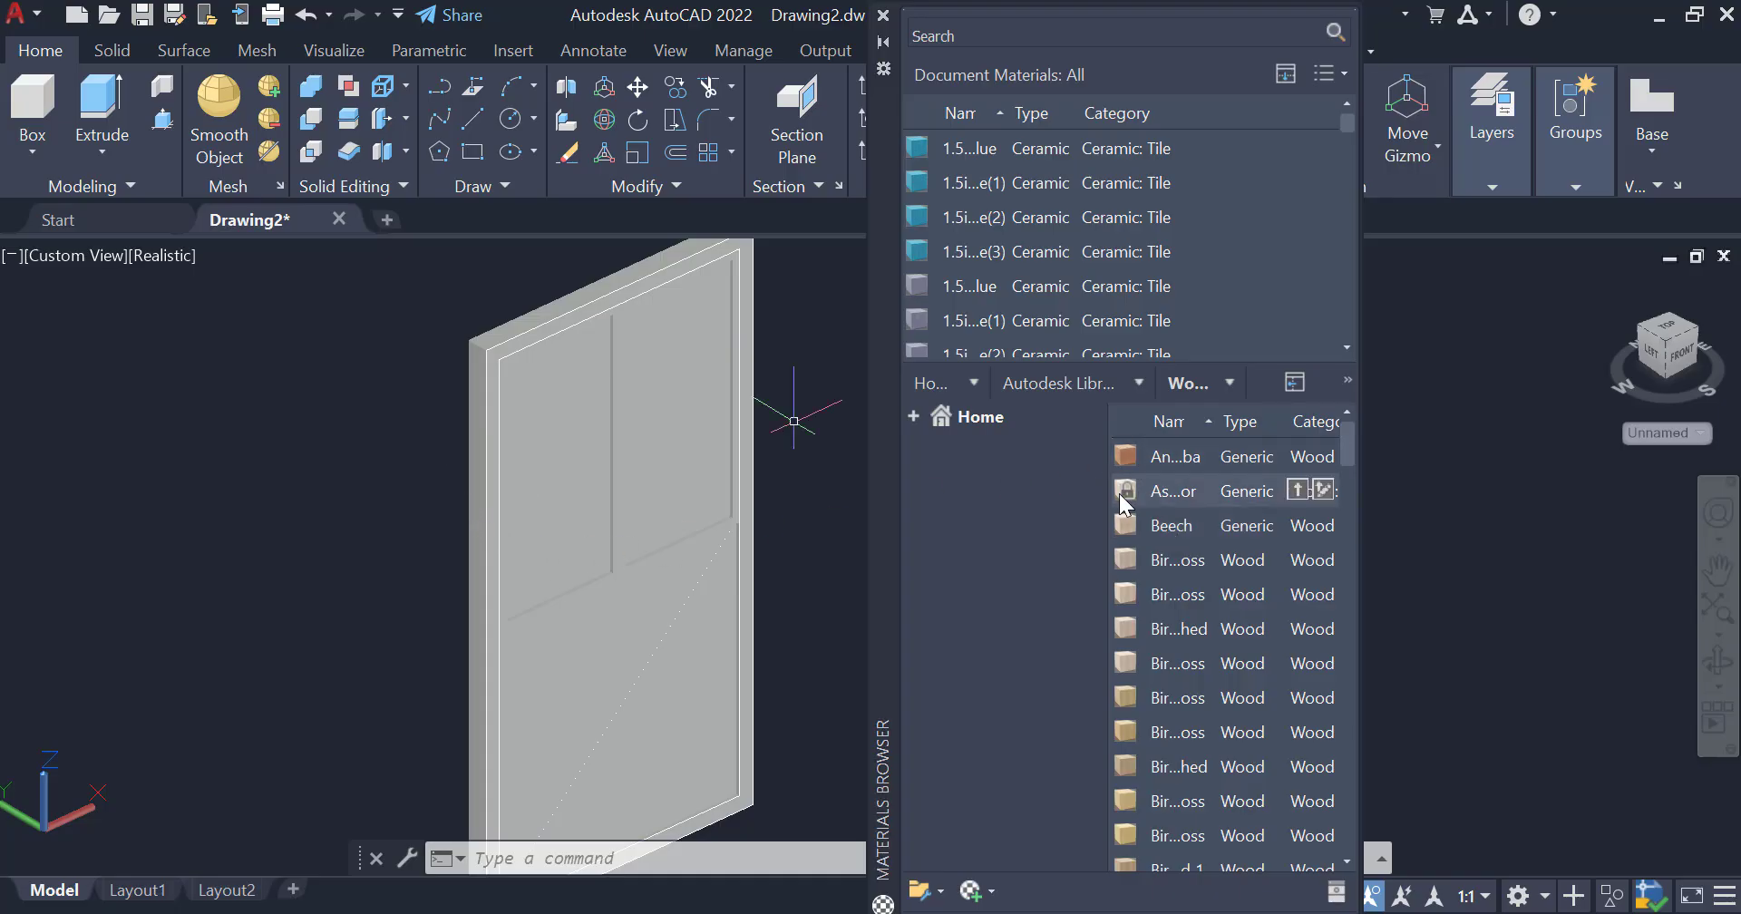
drag(1122, 493, 495, 569)
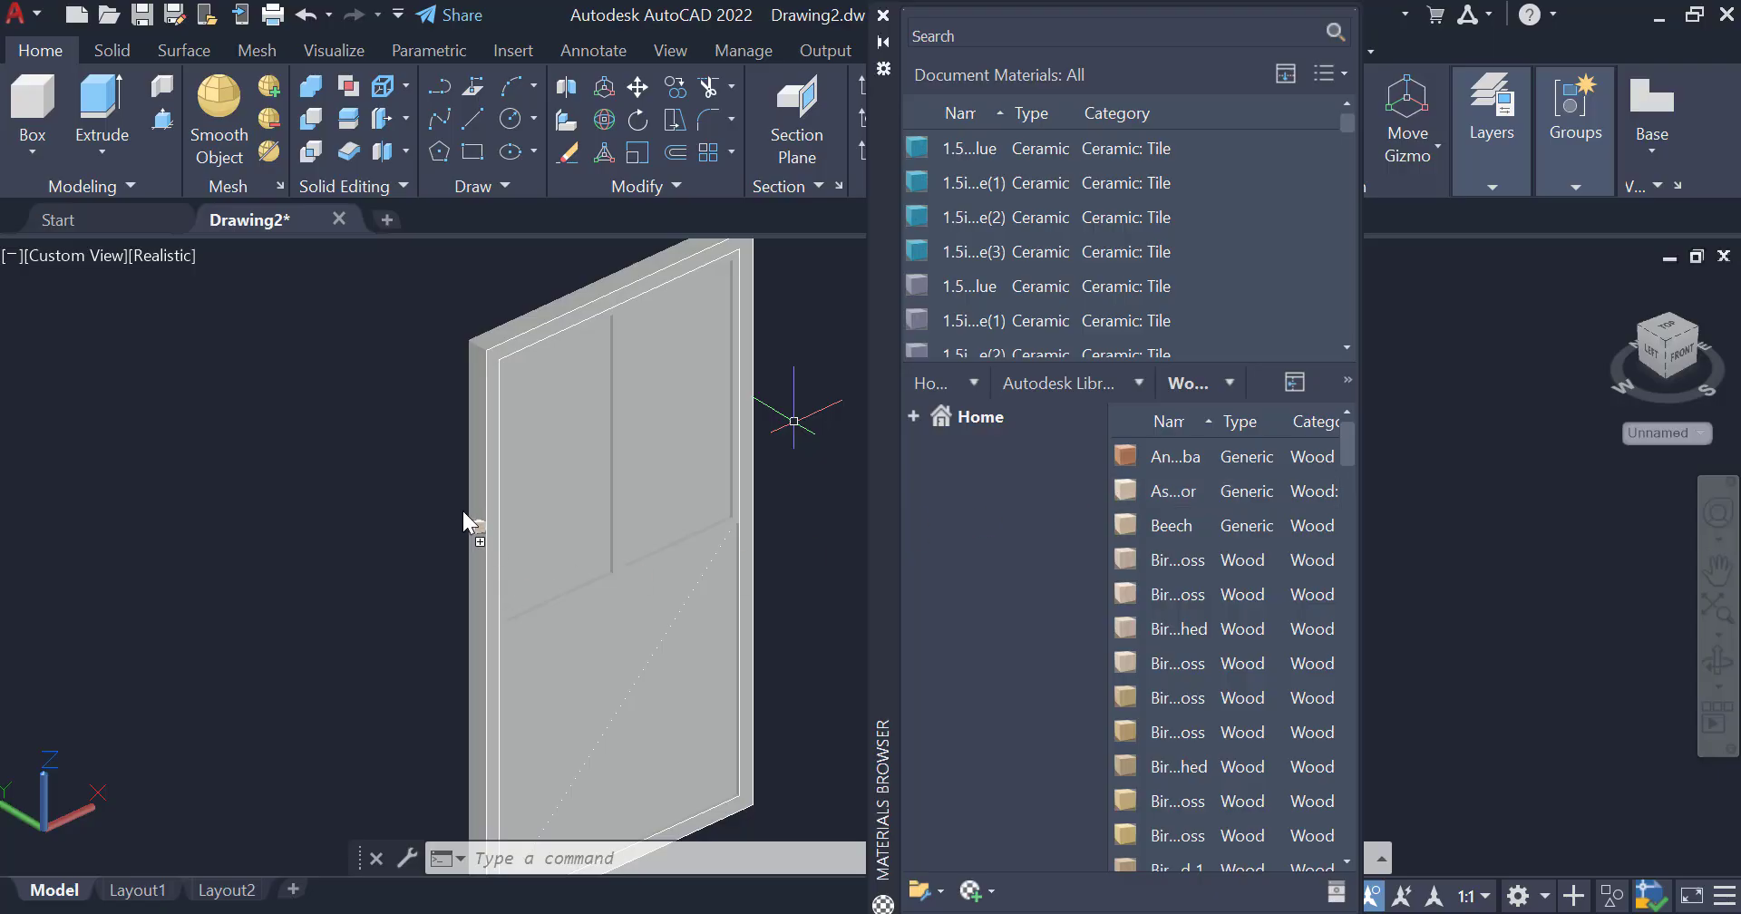
drag(463, 510, 466, 500)
scroll(466, 501, up, 5)
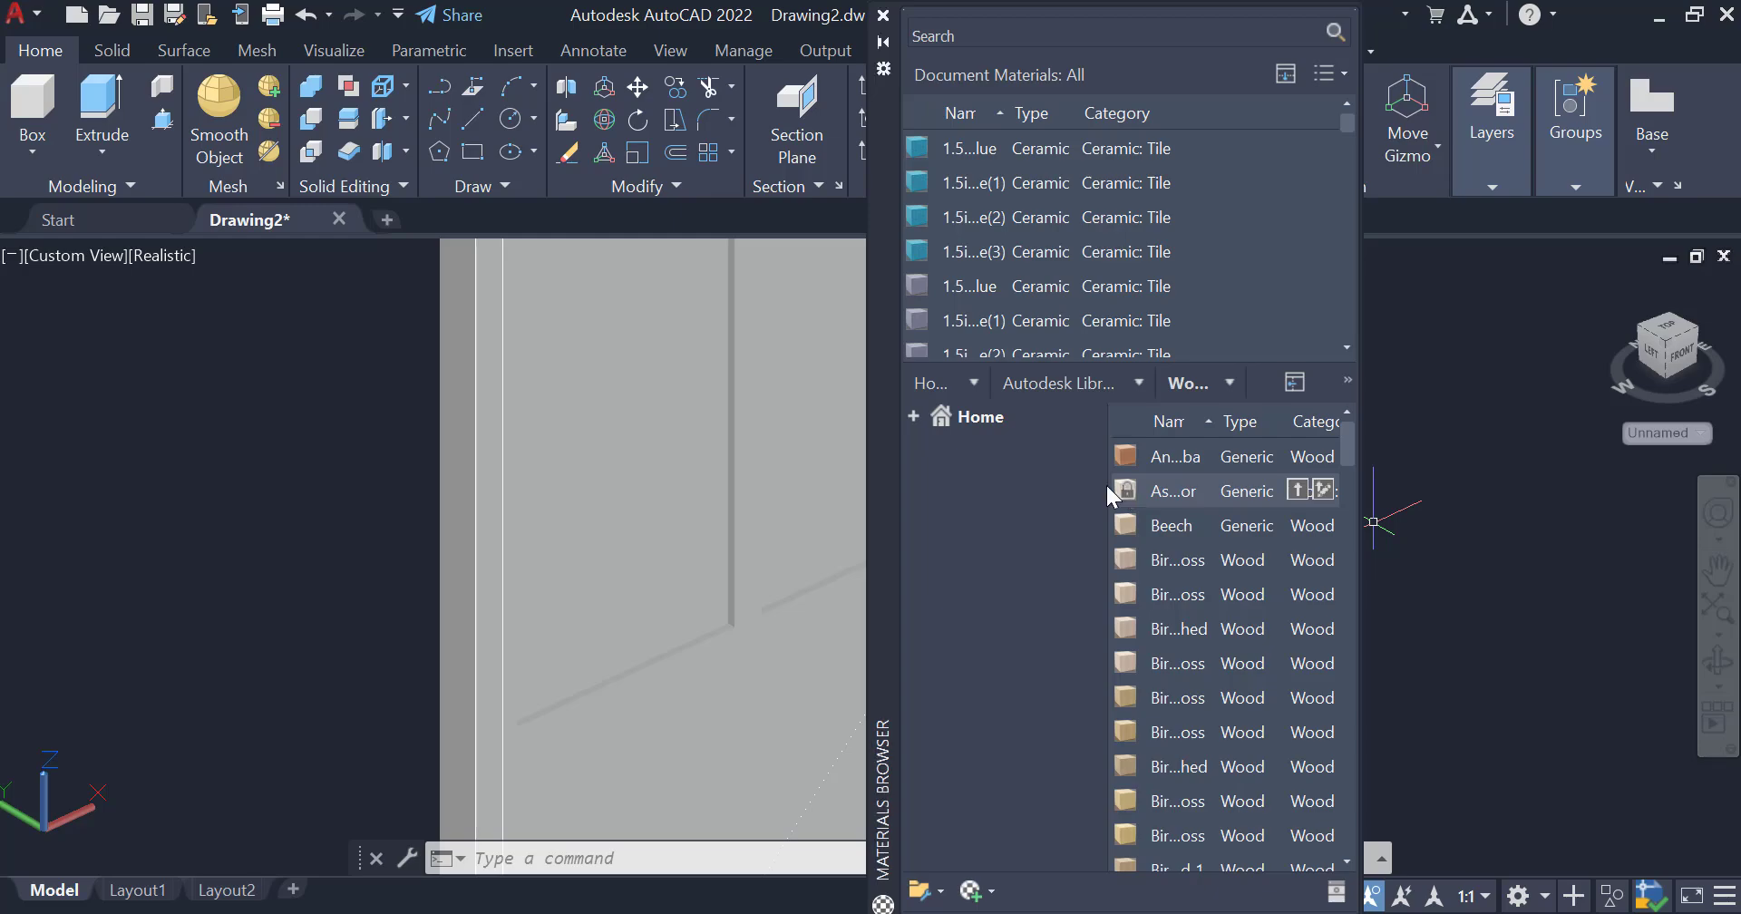
drag(467, 478, 467, 478)
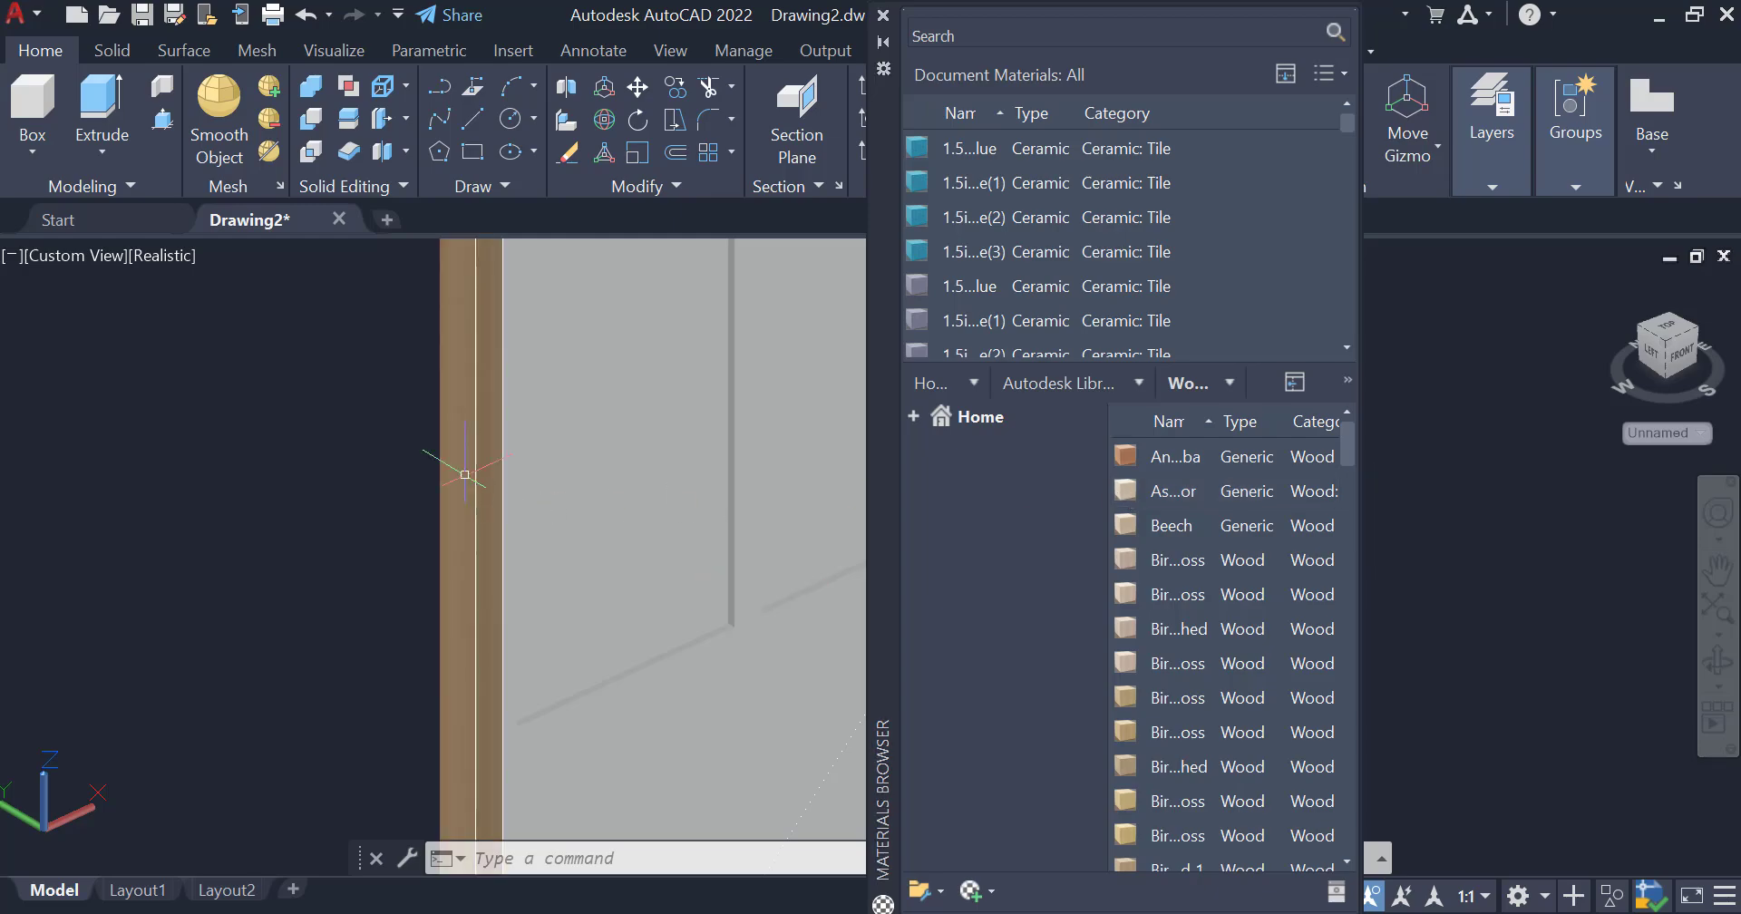
scroll(448, 509, down, 5)
scroll(488, 501, up, 3)
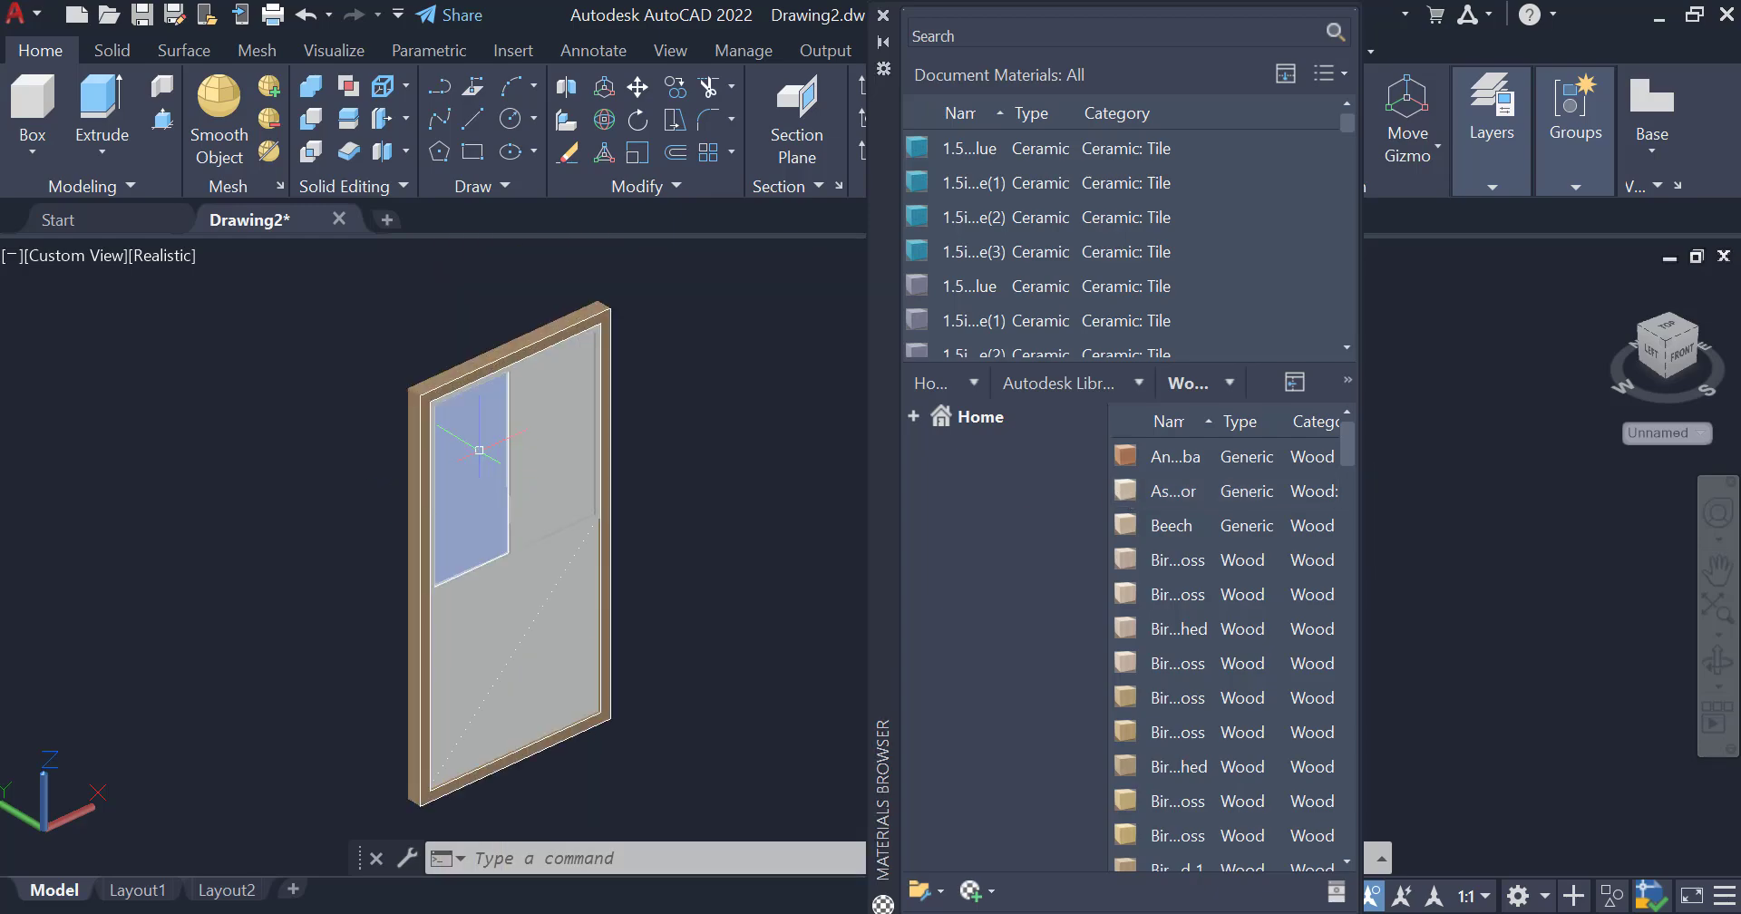
- Join the two upper rectangular door panels into one solid with Union
scroll(549, 440, up, 3)
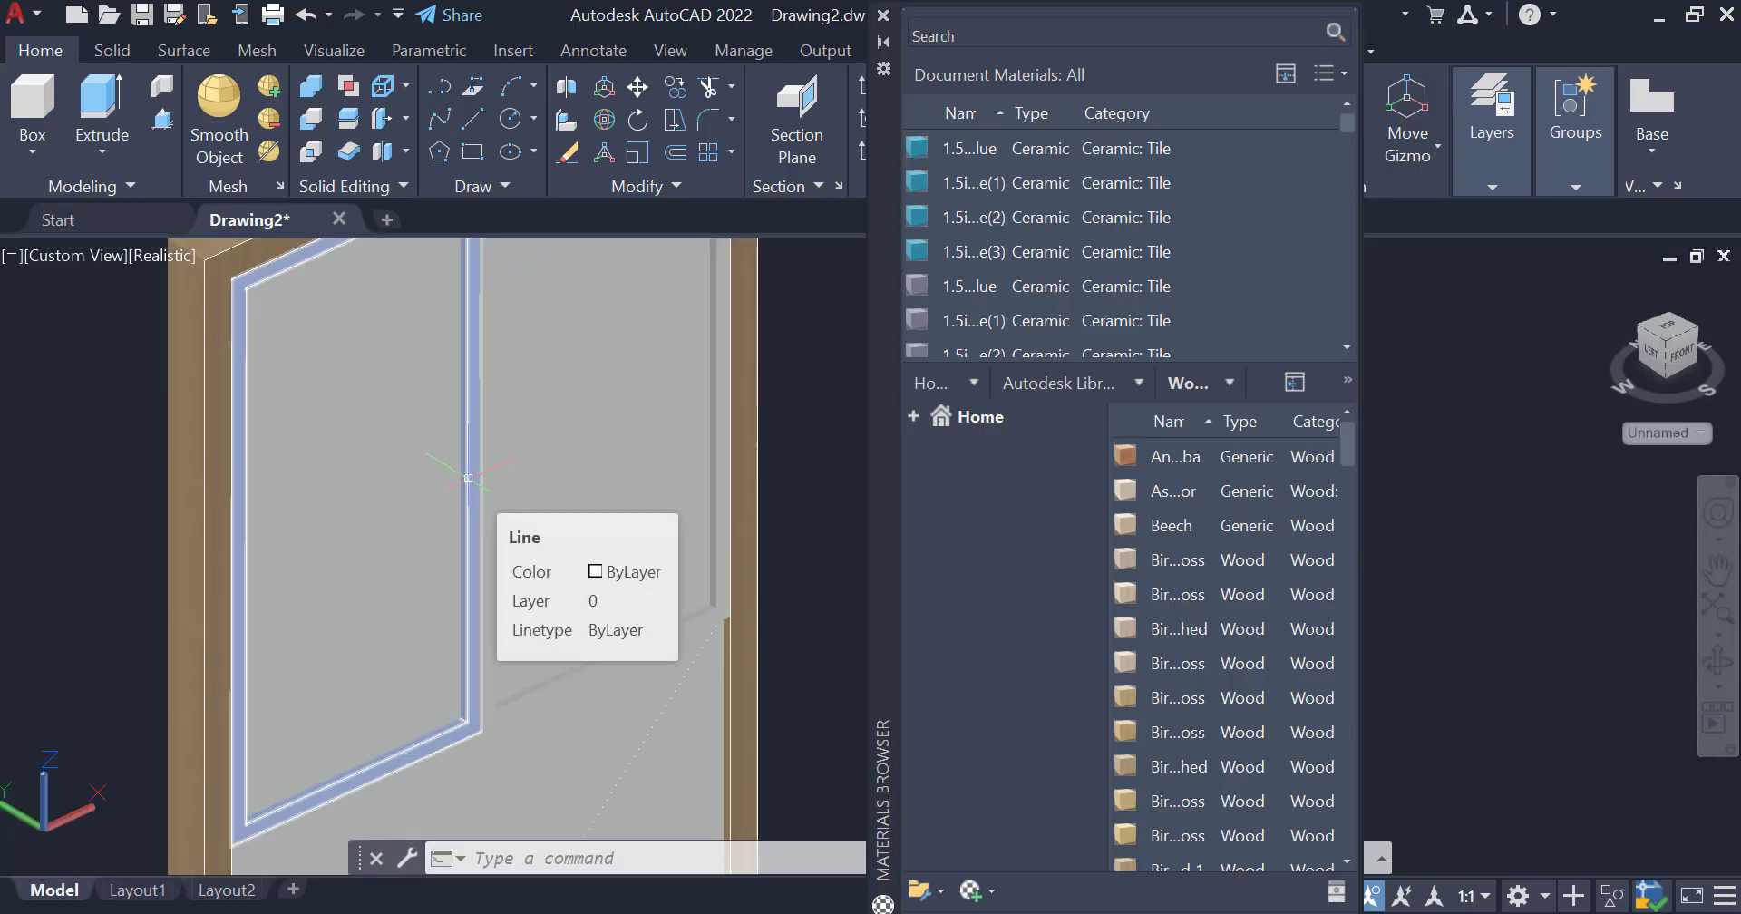
click(317, 88)
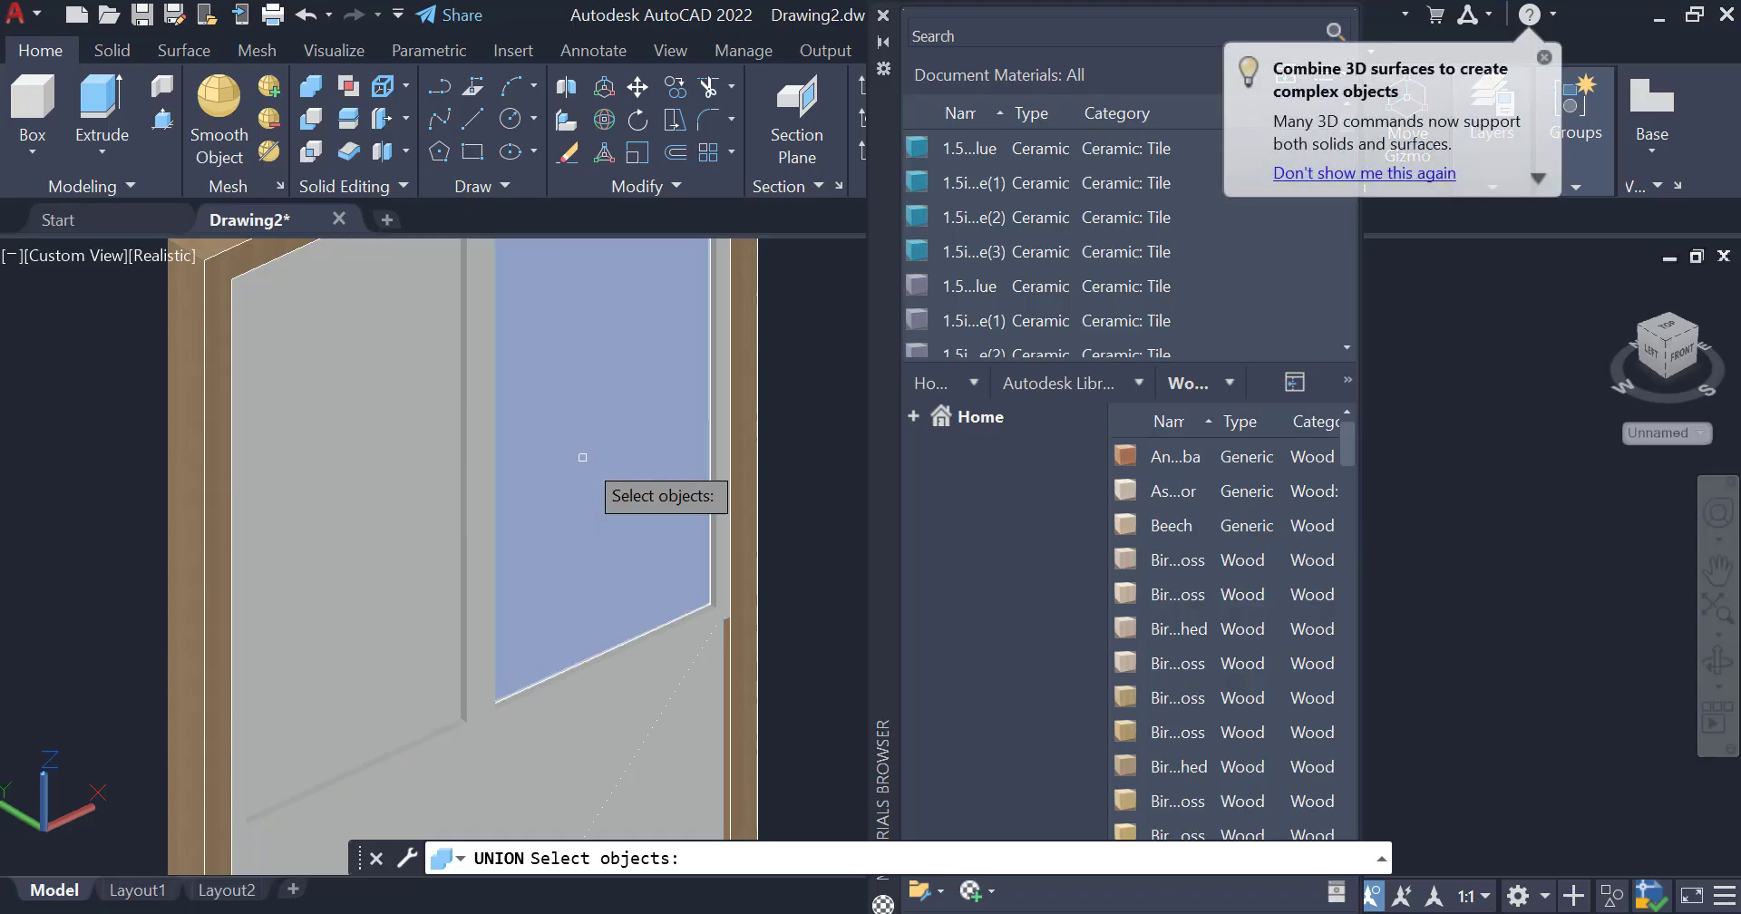
click(544, 422)
click(417, 429)
scroll(417, 430, down, 4)
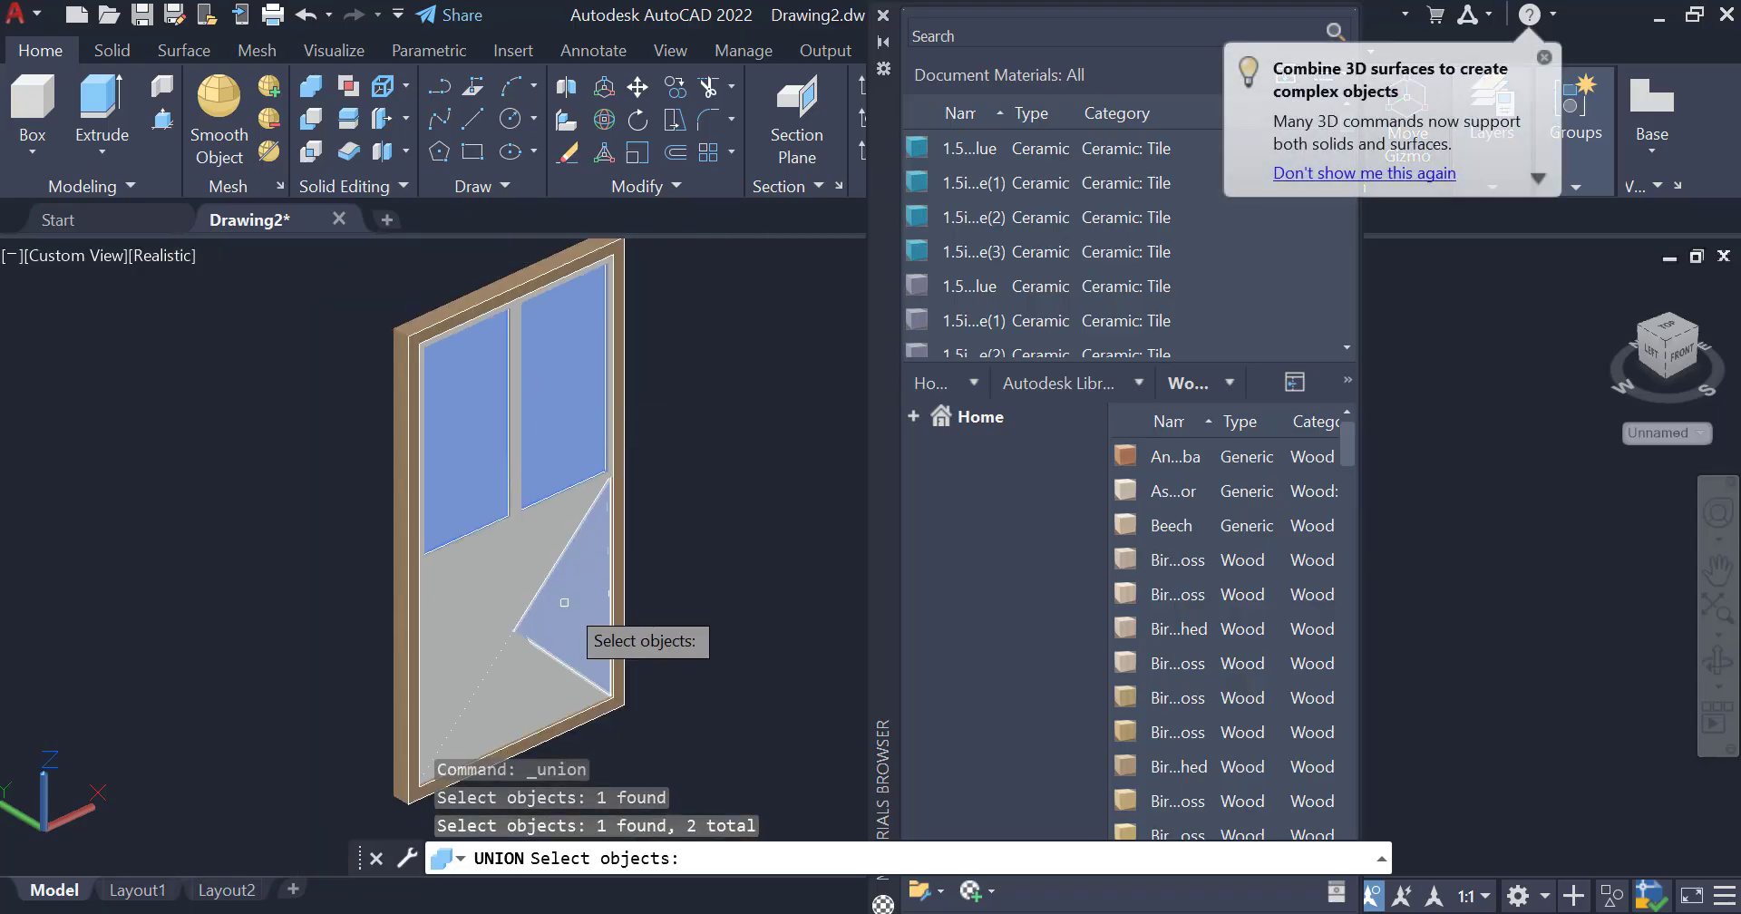
scroll(544, 717, up, 2)
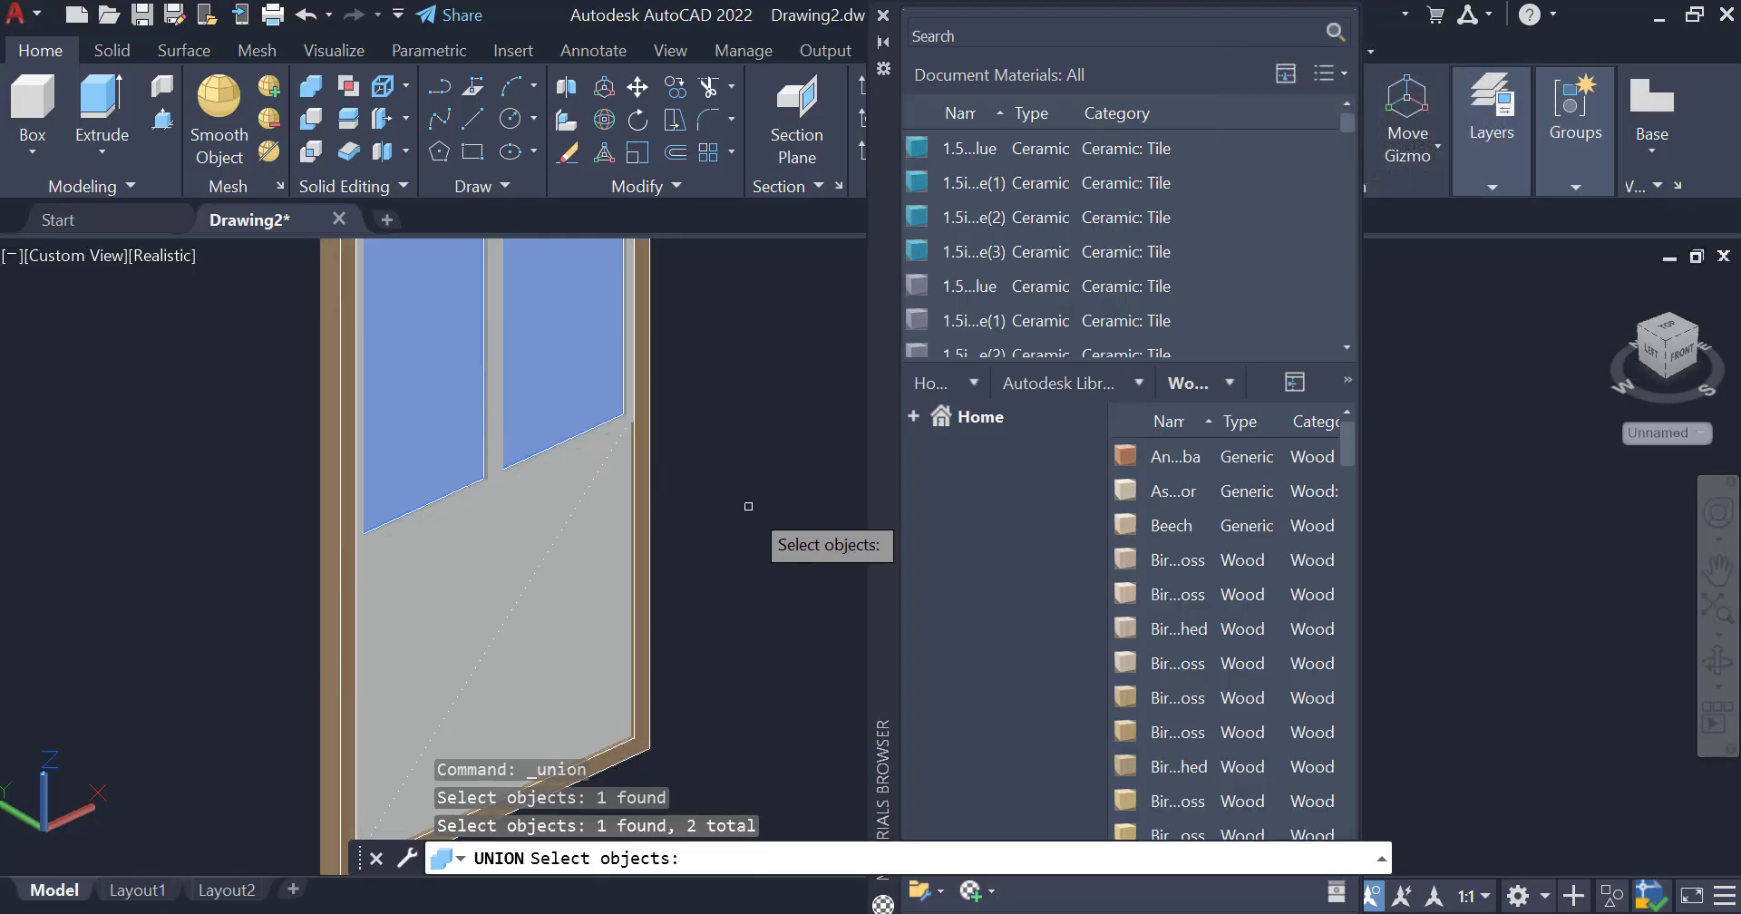
key(Return)
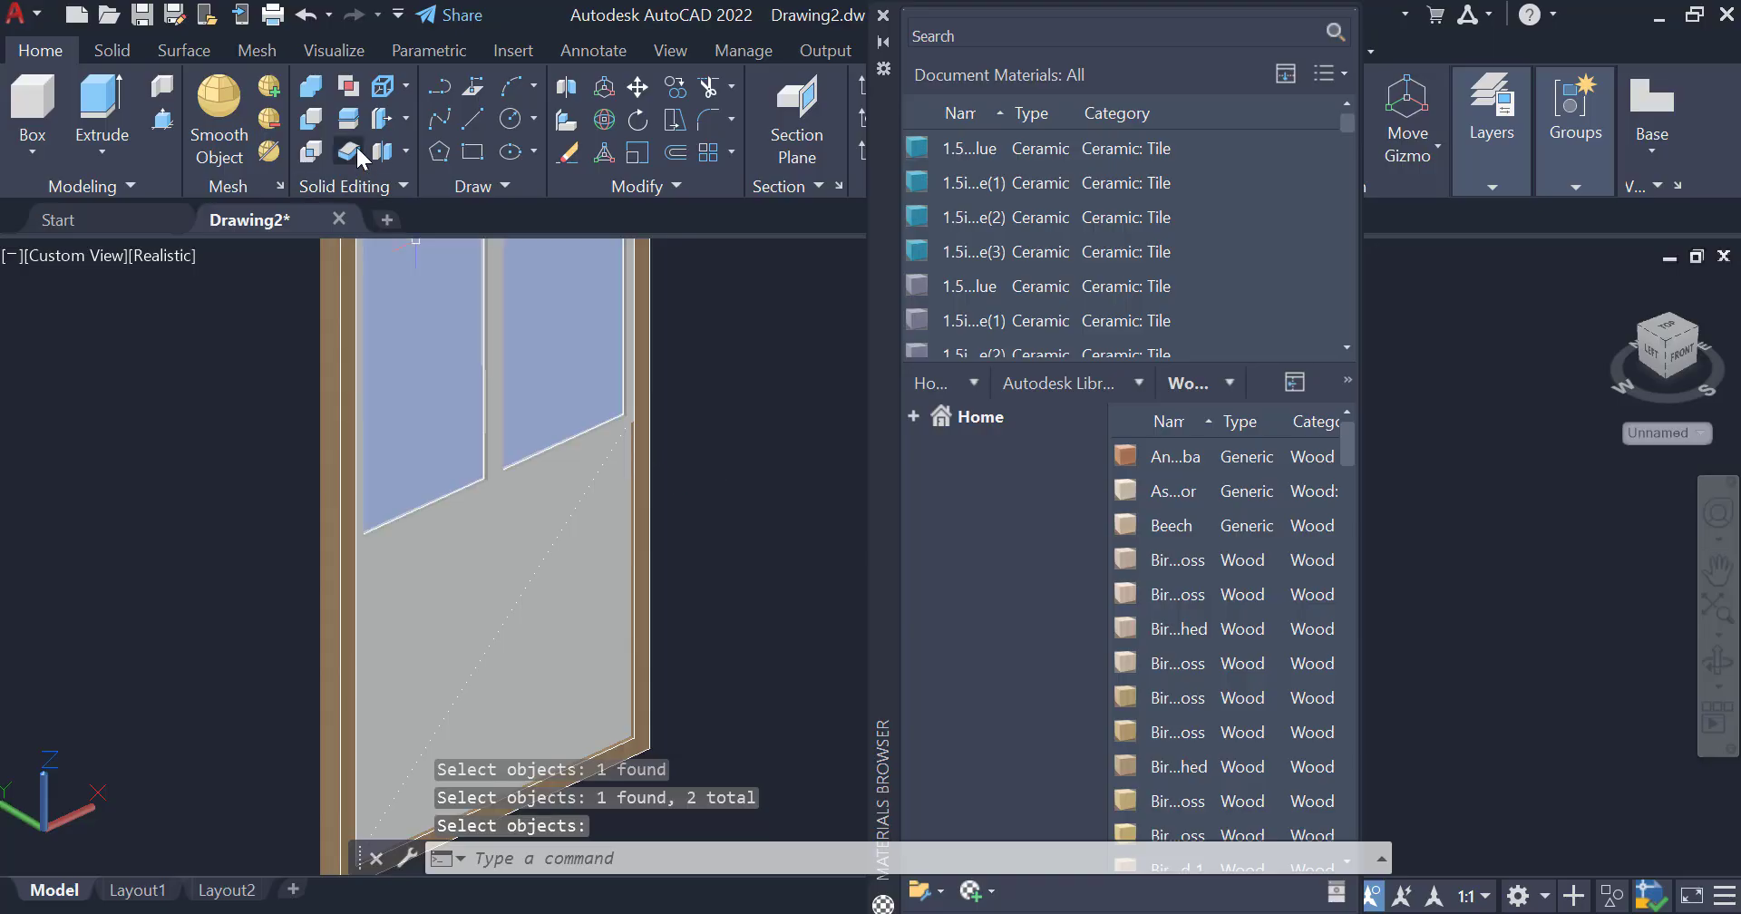
click(311, 87)
click(439, 631)
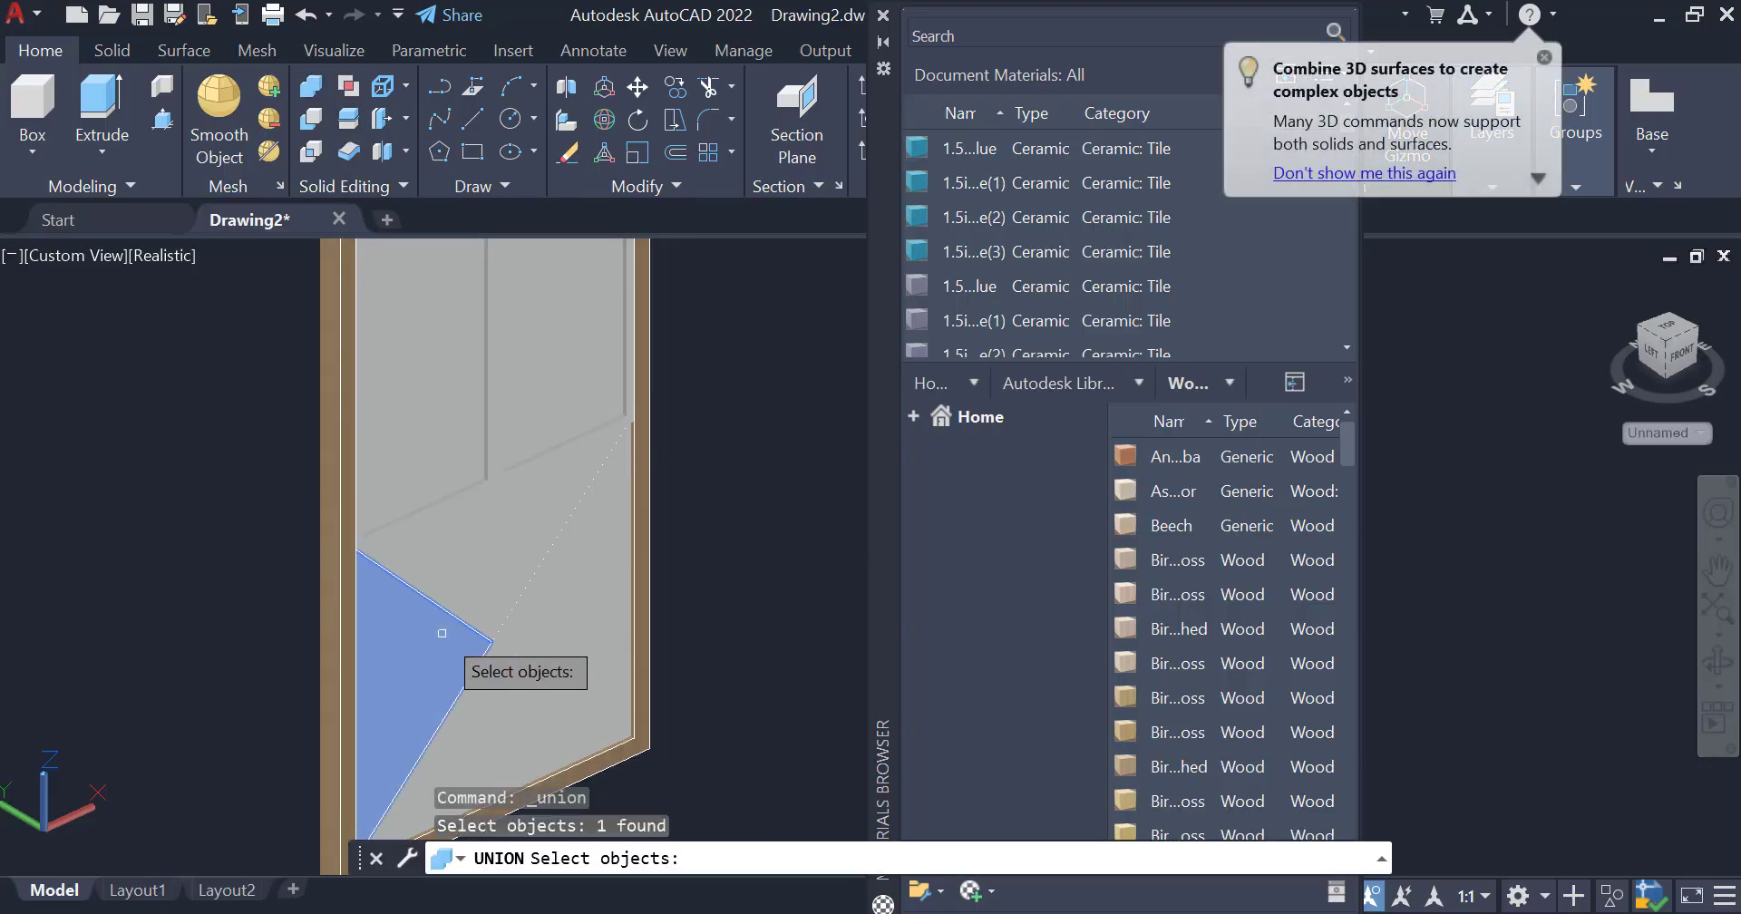
click(485, 563)
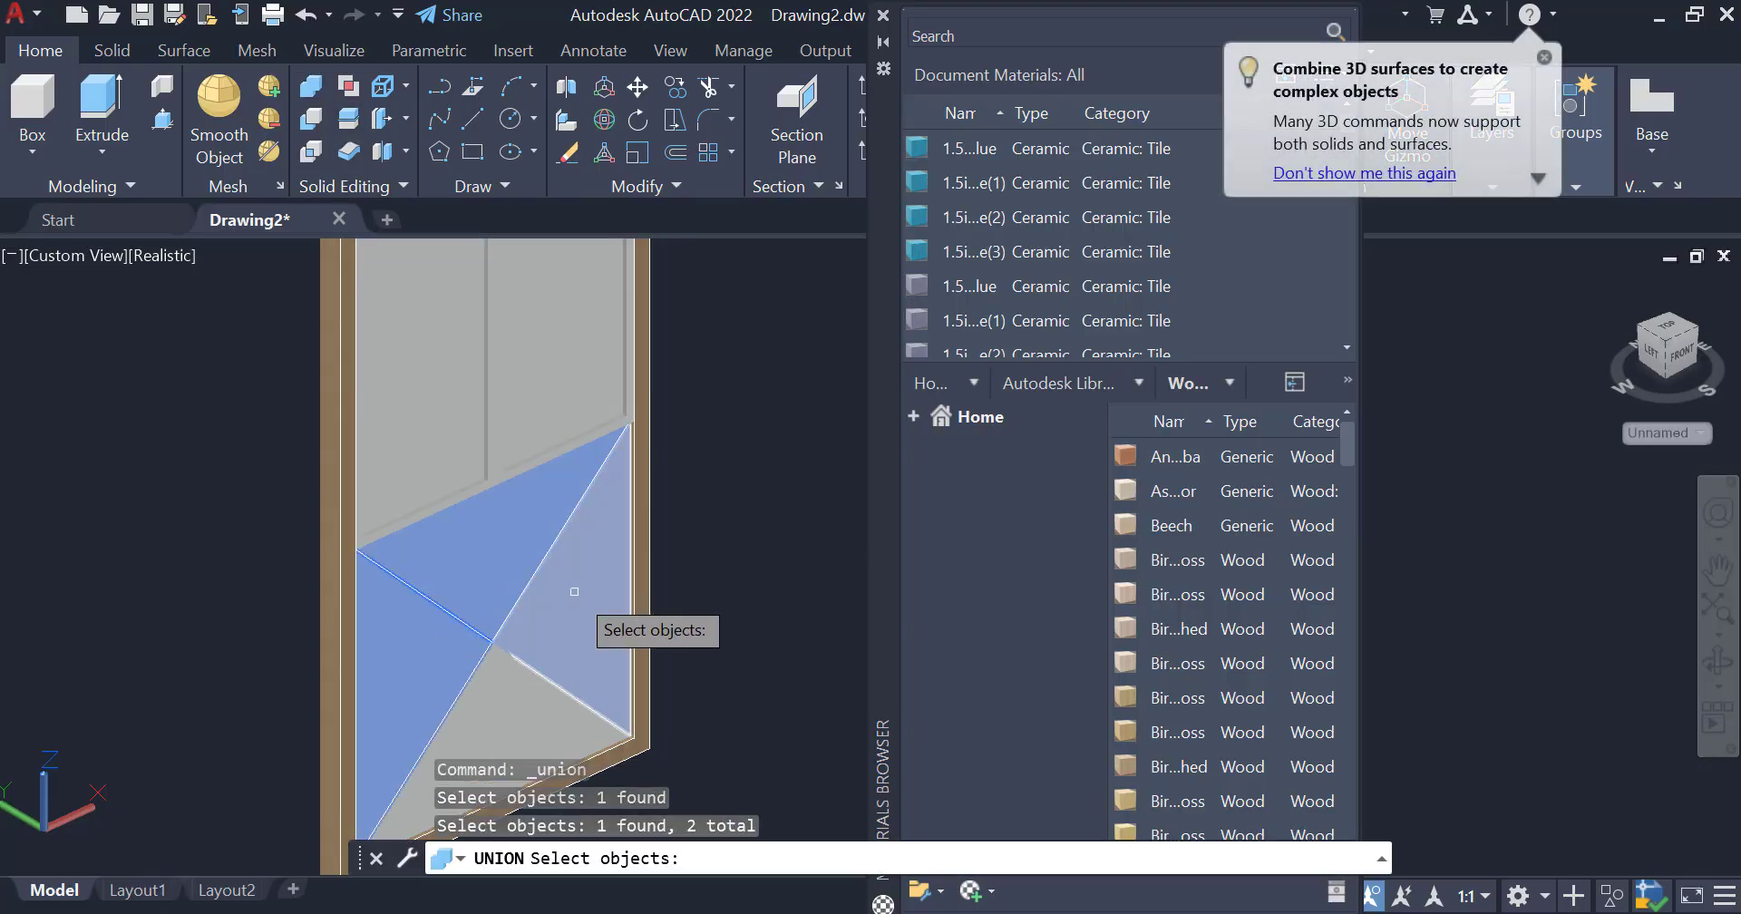
key(Escape)
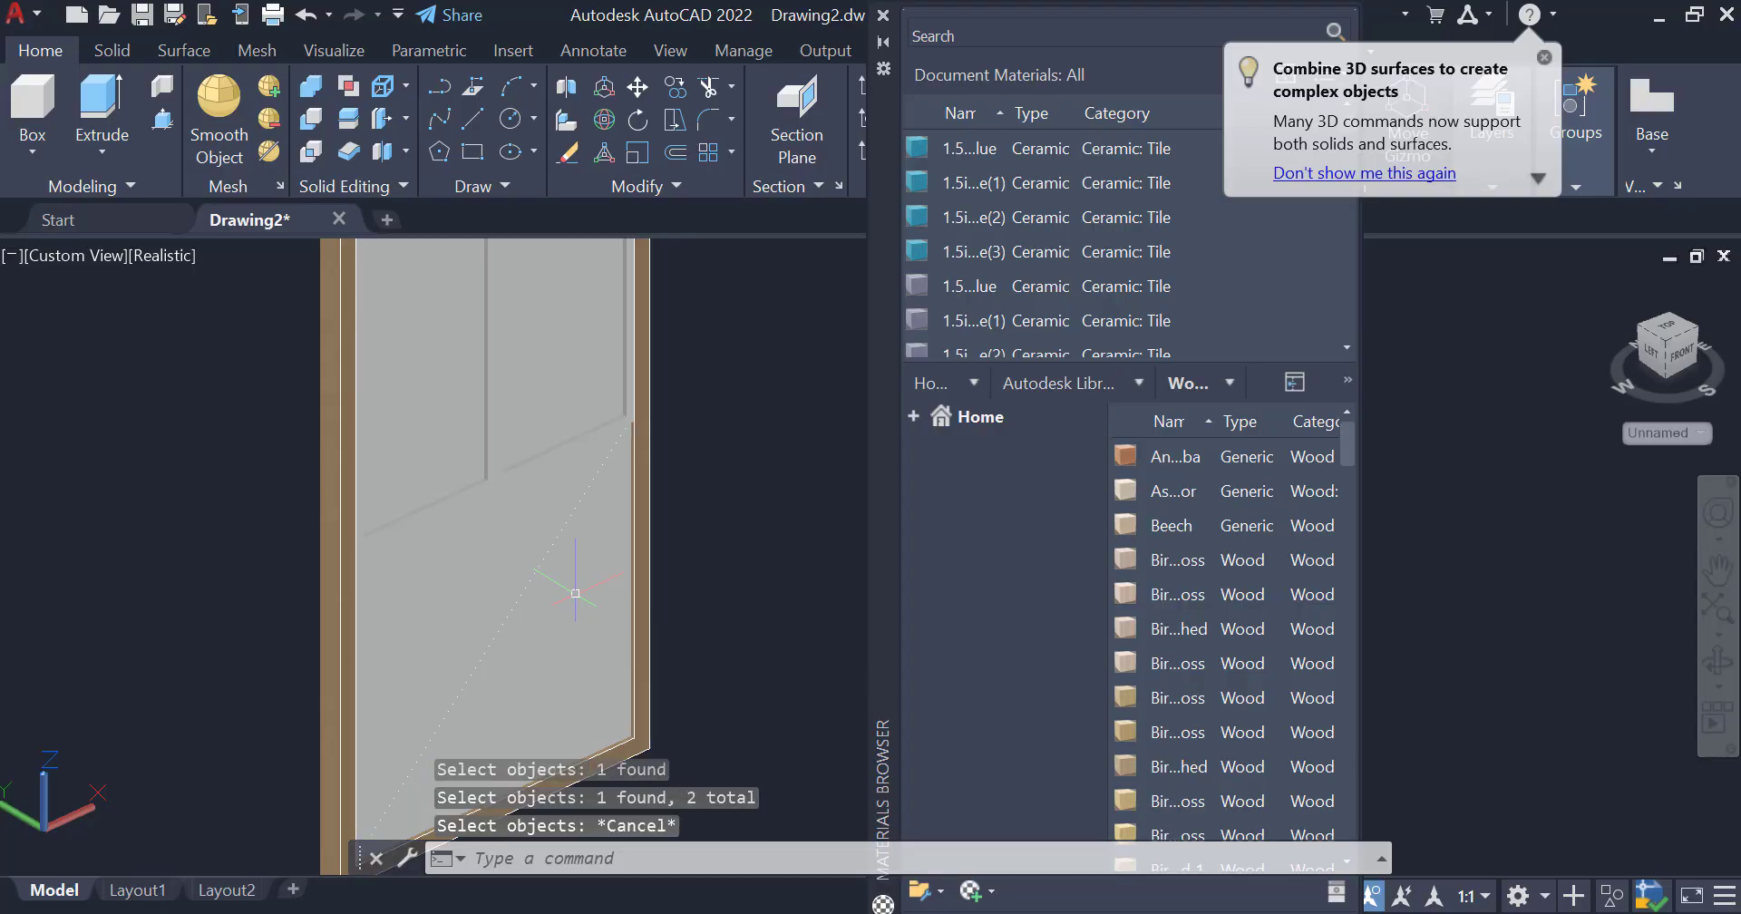
- Union the left and right triangular panels in the lower half of the door
key(Return)
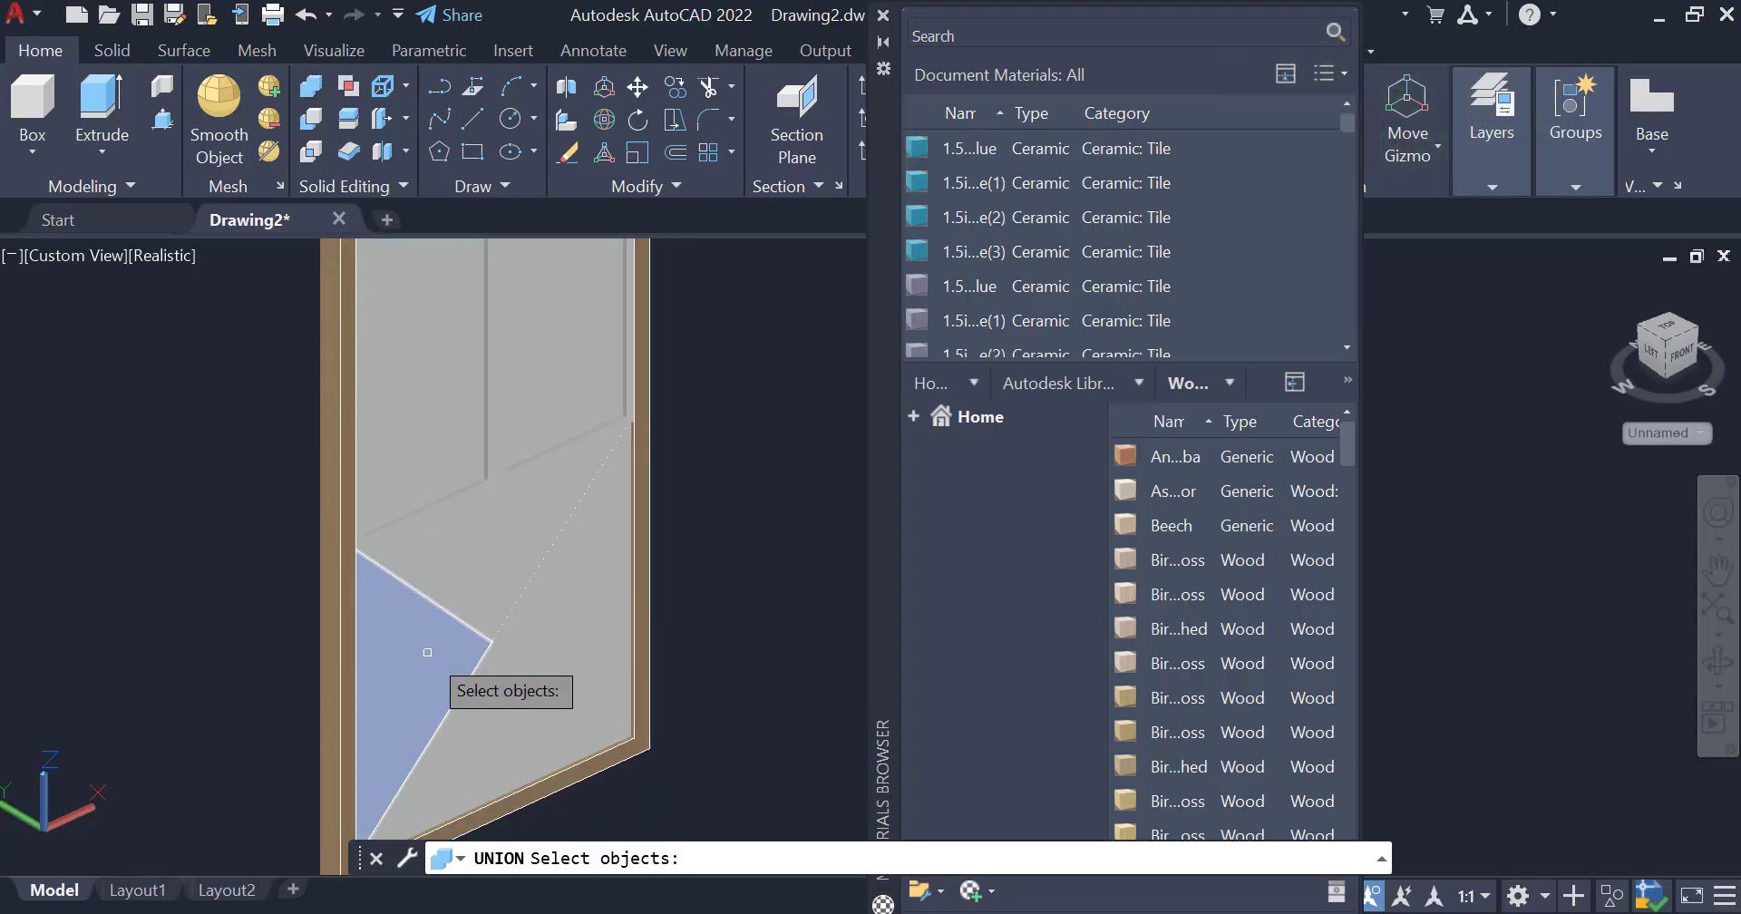
click(426, 649)
click(572, 646)
key(Return)
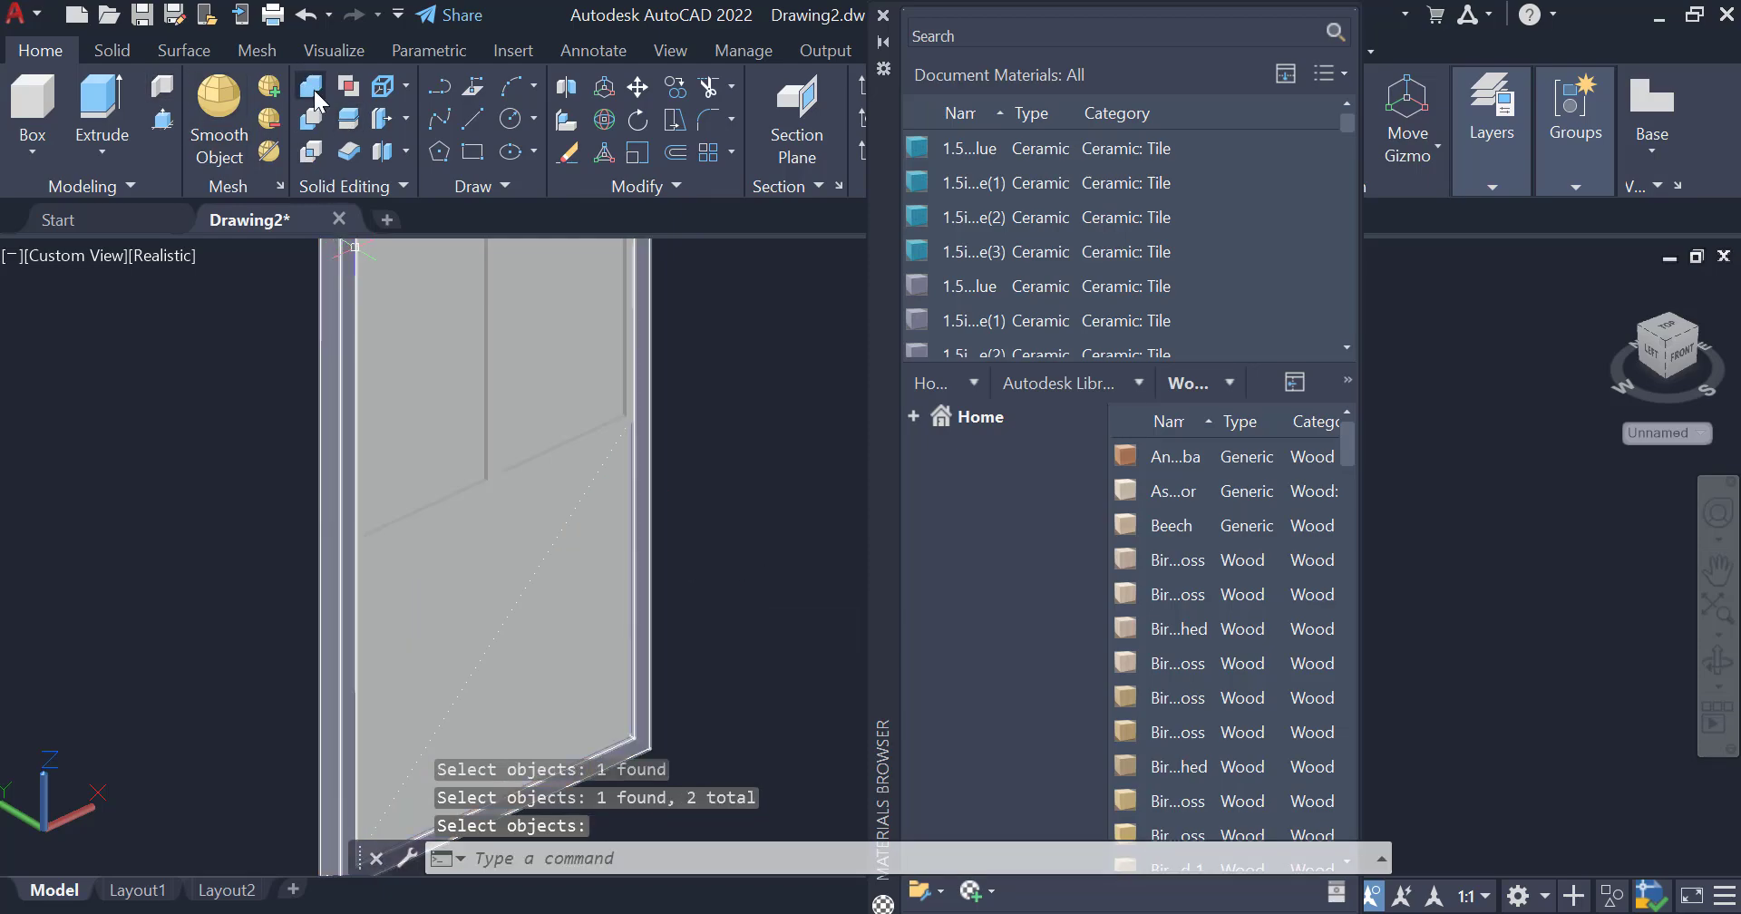
- Union the top and bottom triangular panels in the lower half of the door
key(Return)
click(503, 555)
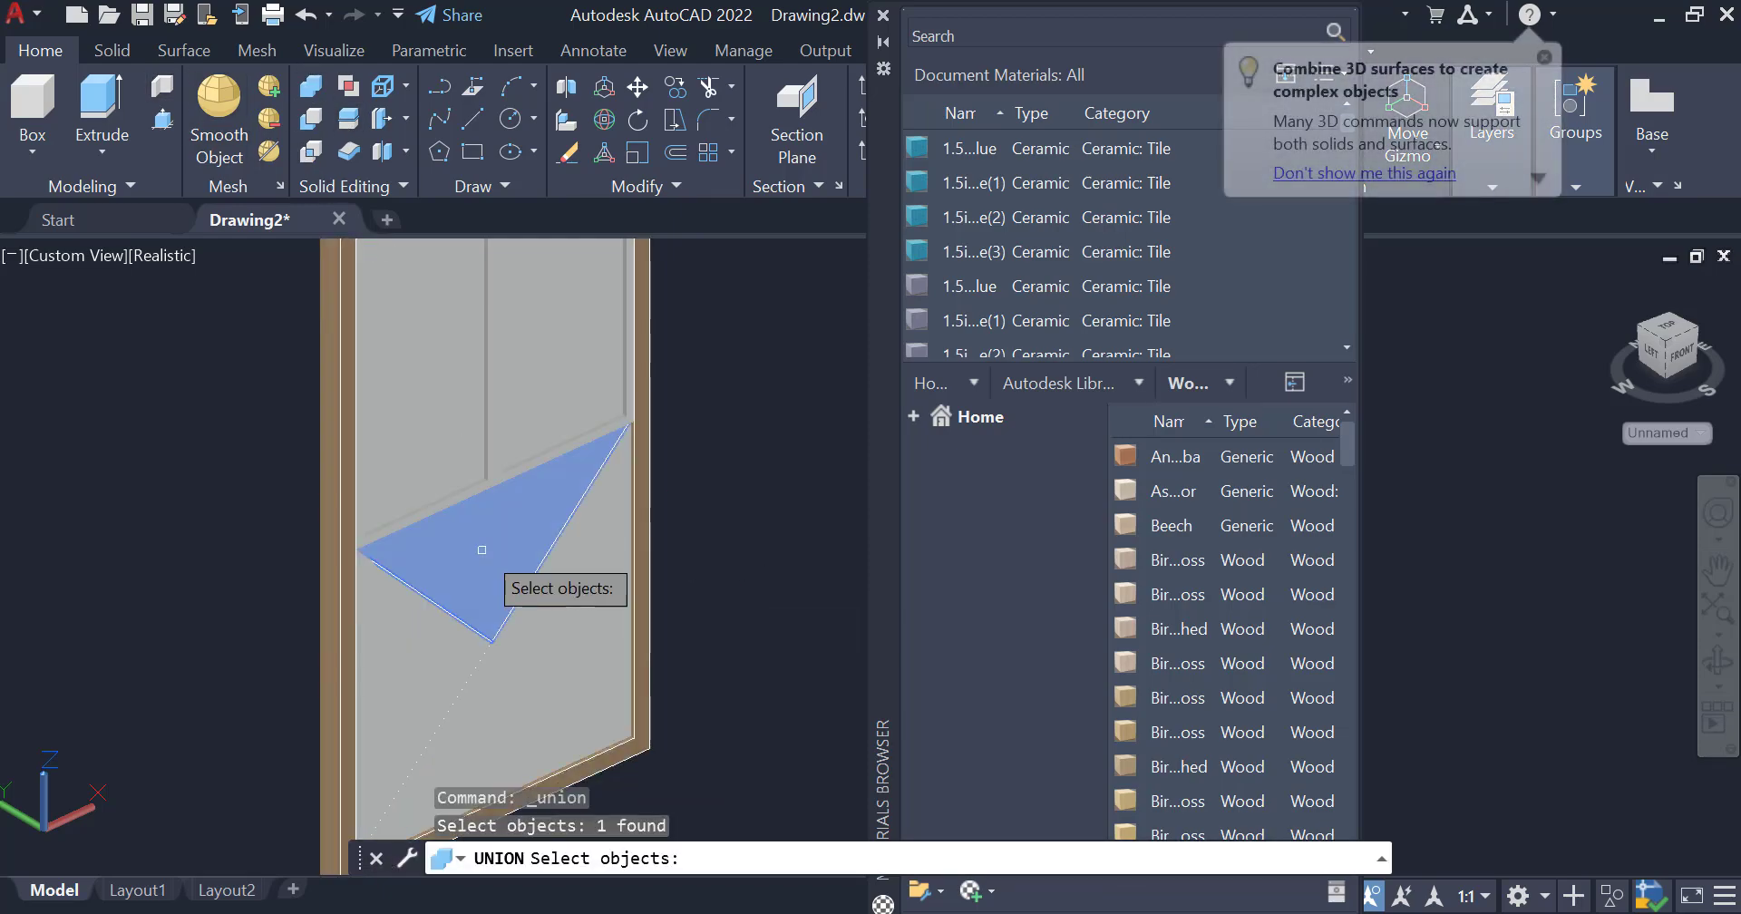
click(509, 715)
key(Return)
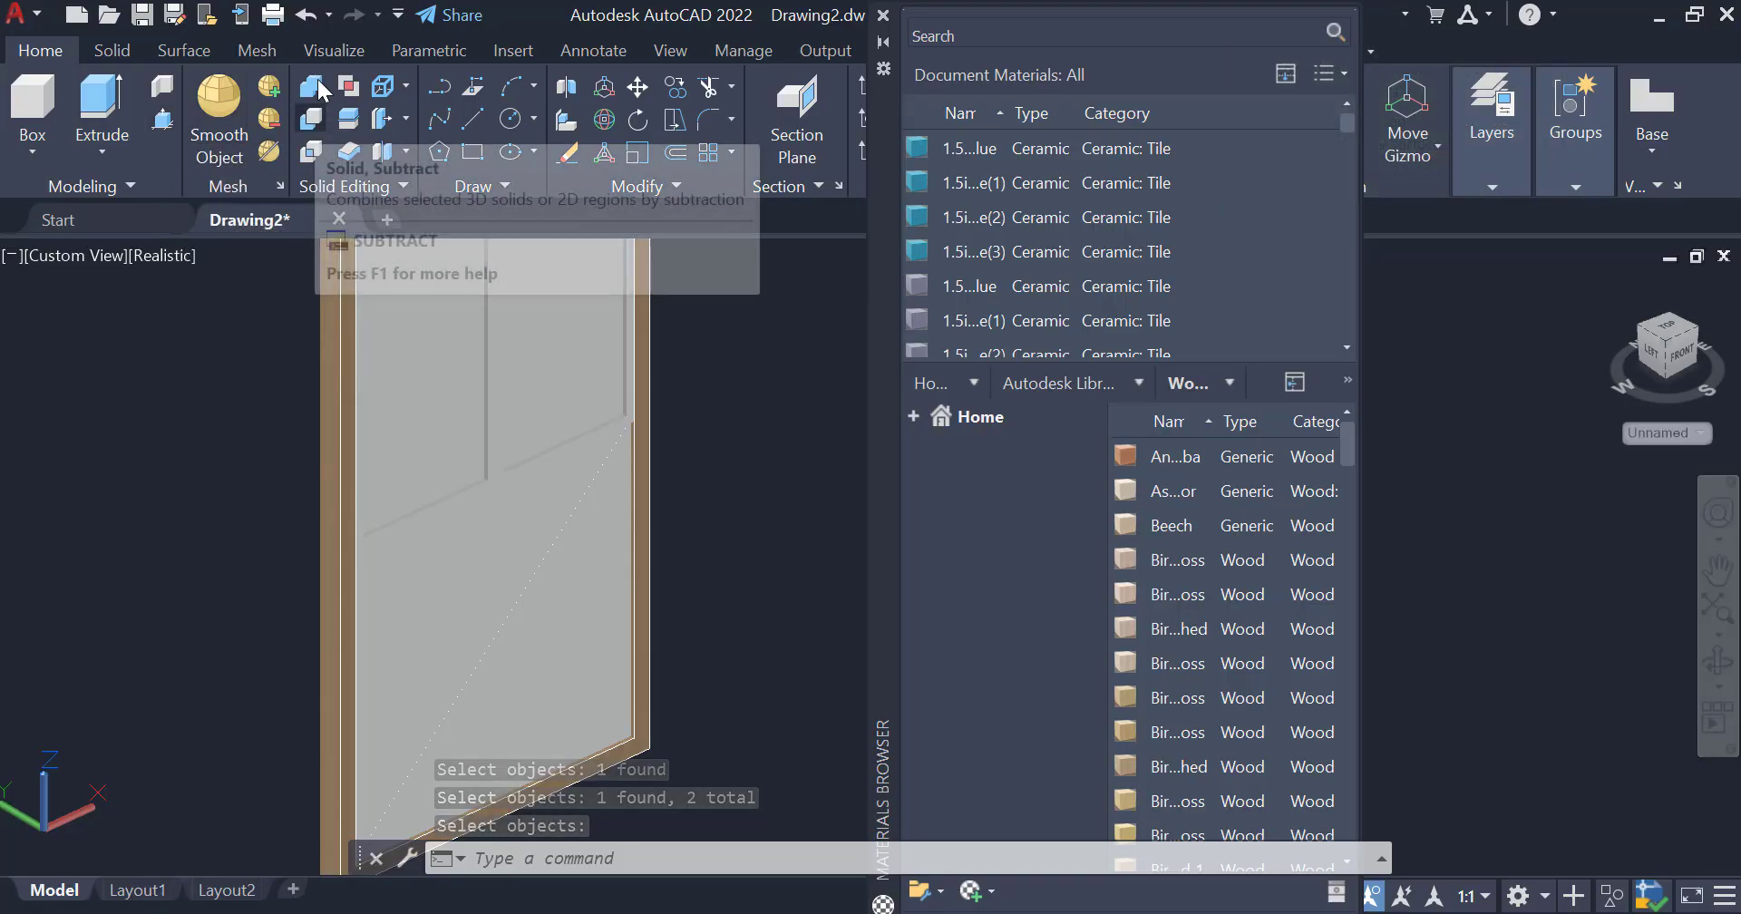
- Union the two thin borders surrounding the upper rectangular panels
click(162, 119)
click(486, 485)
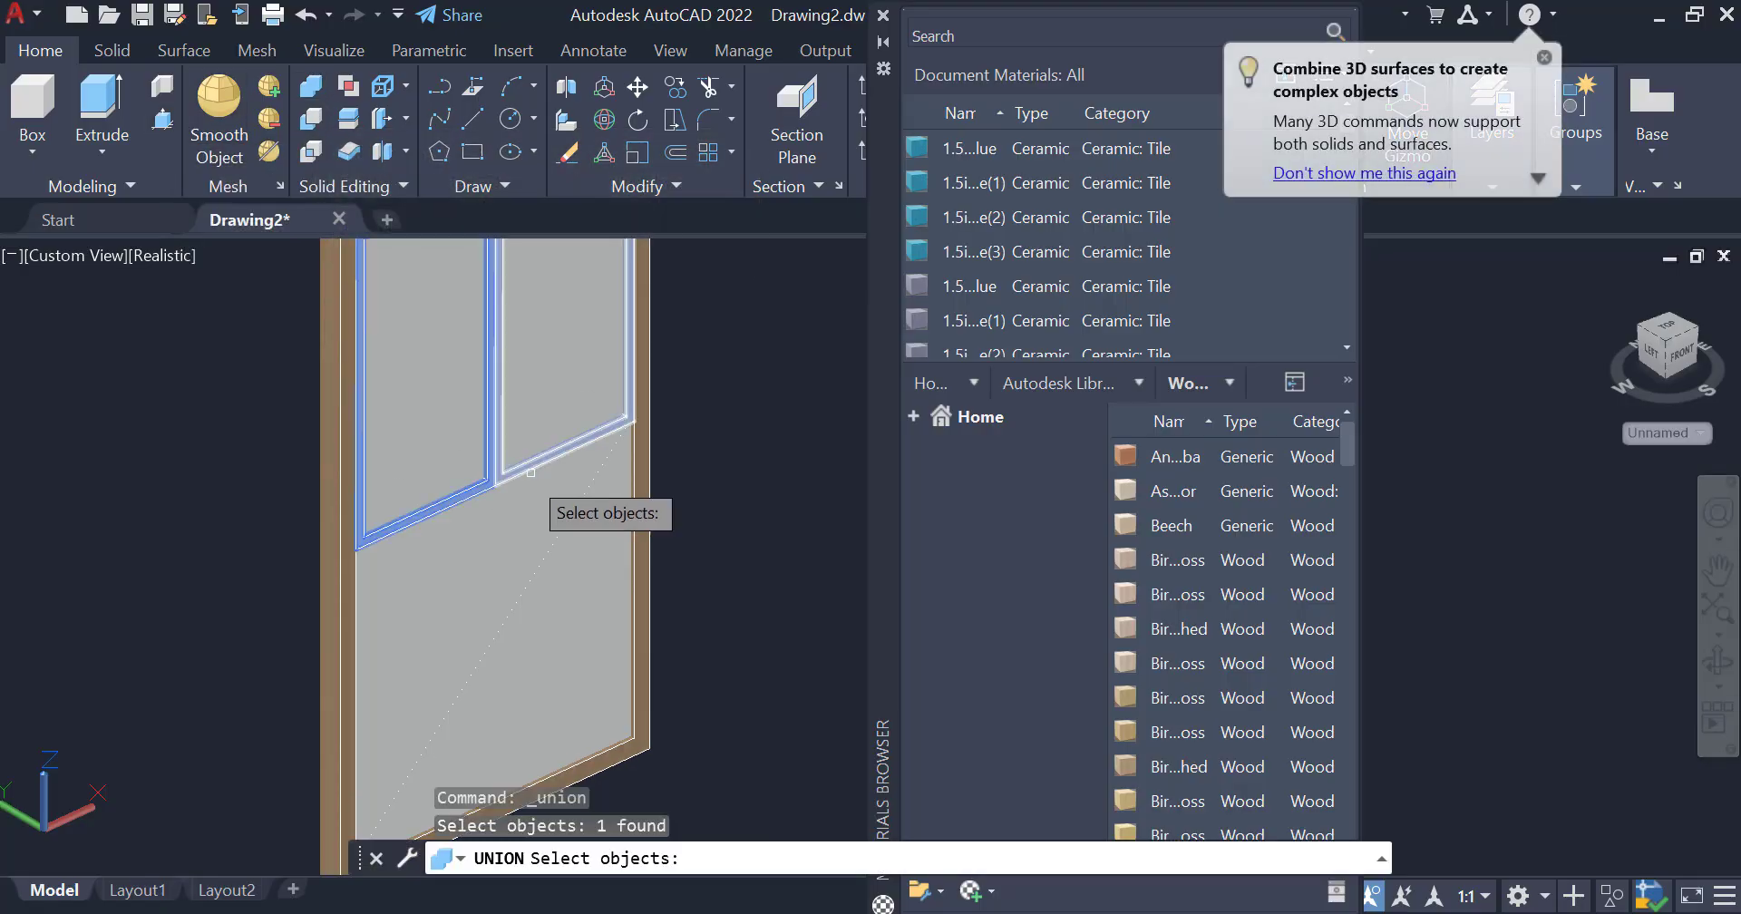
click(544, 453)
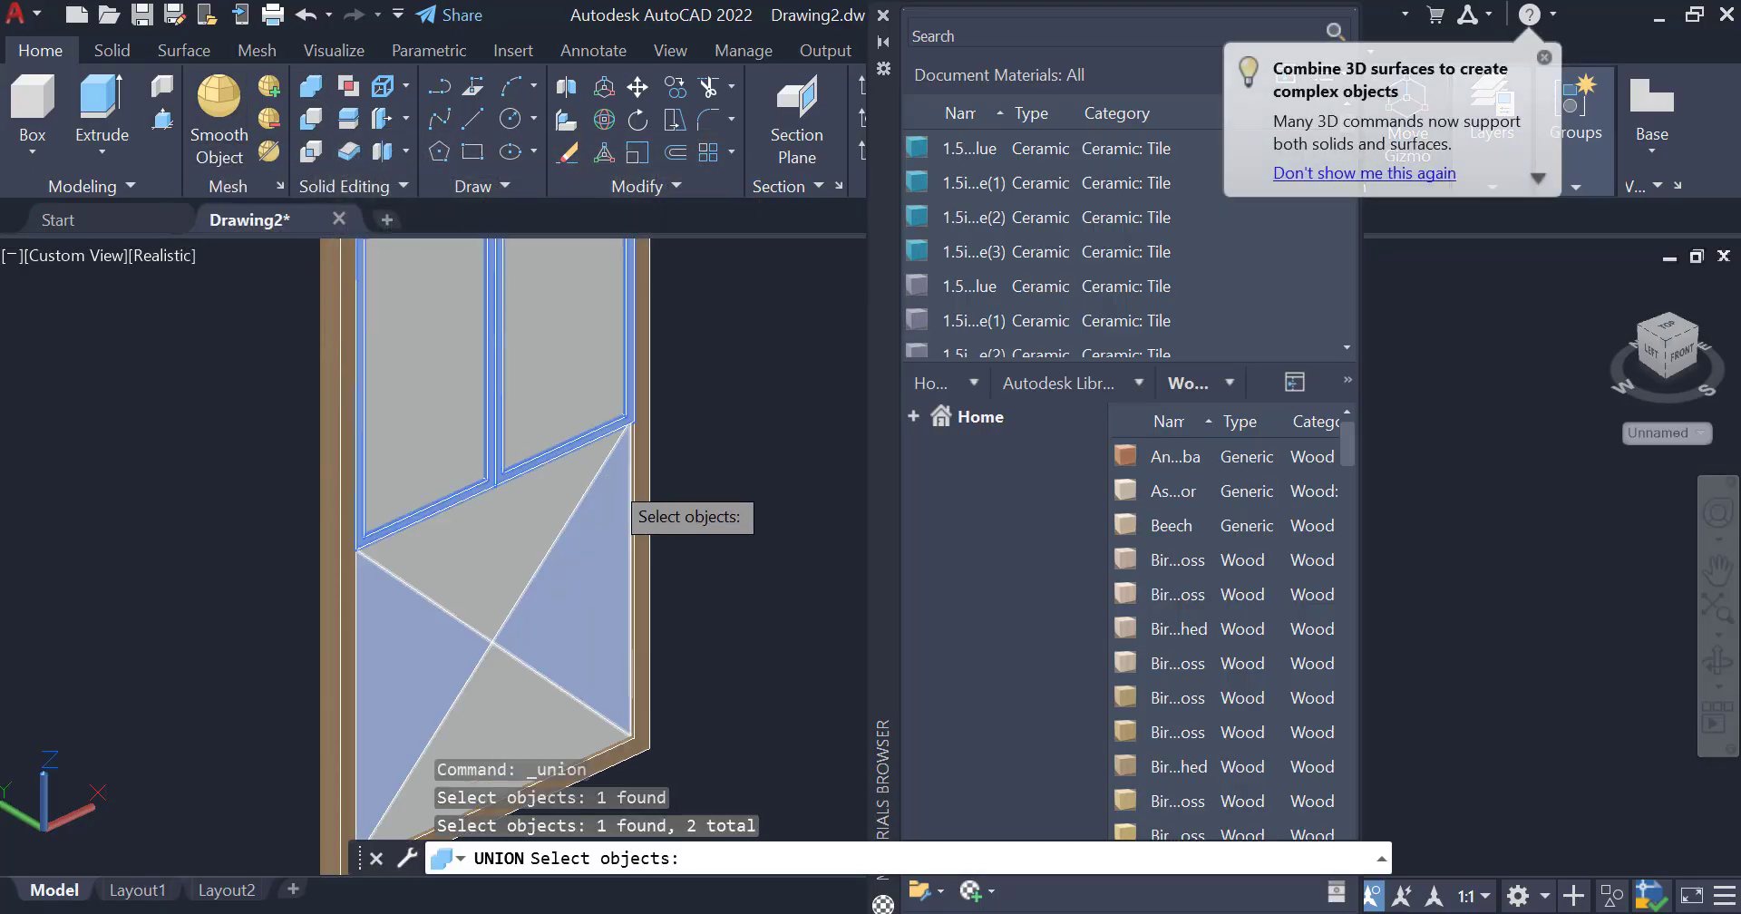
key(Return)
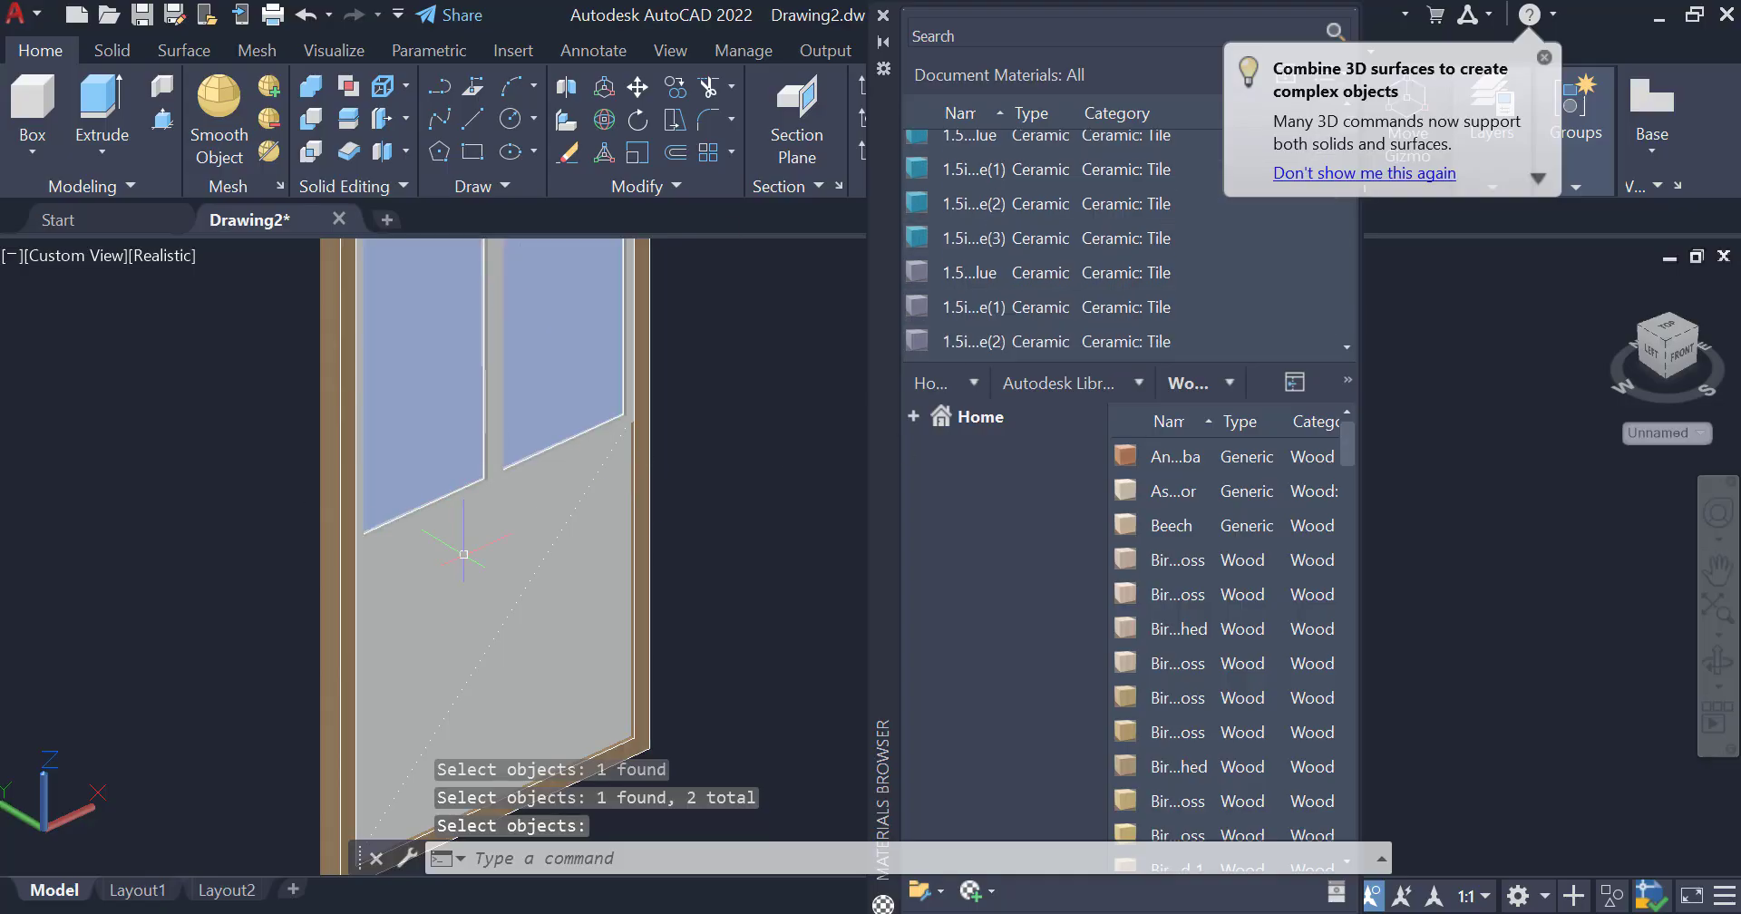
- Apply a dark blue material from the Autodesk library's Glass category to the joined upper panels
scroll(739, 505, down, 2)
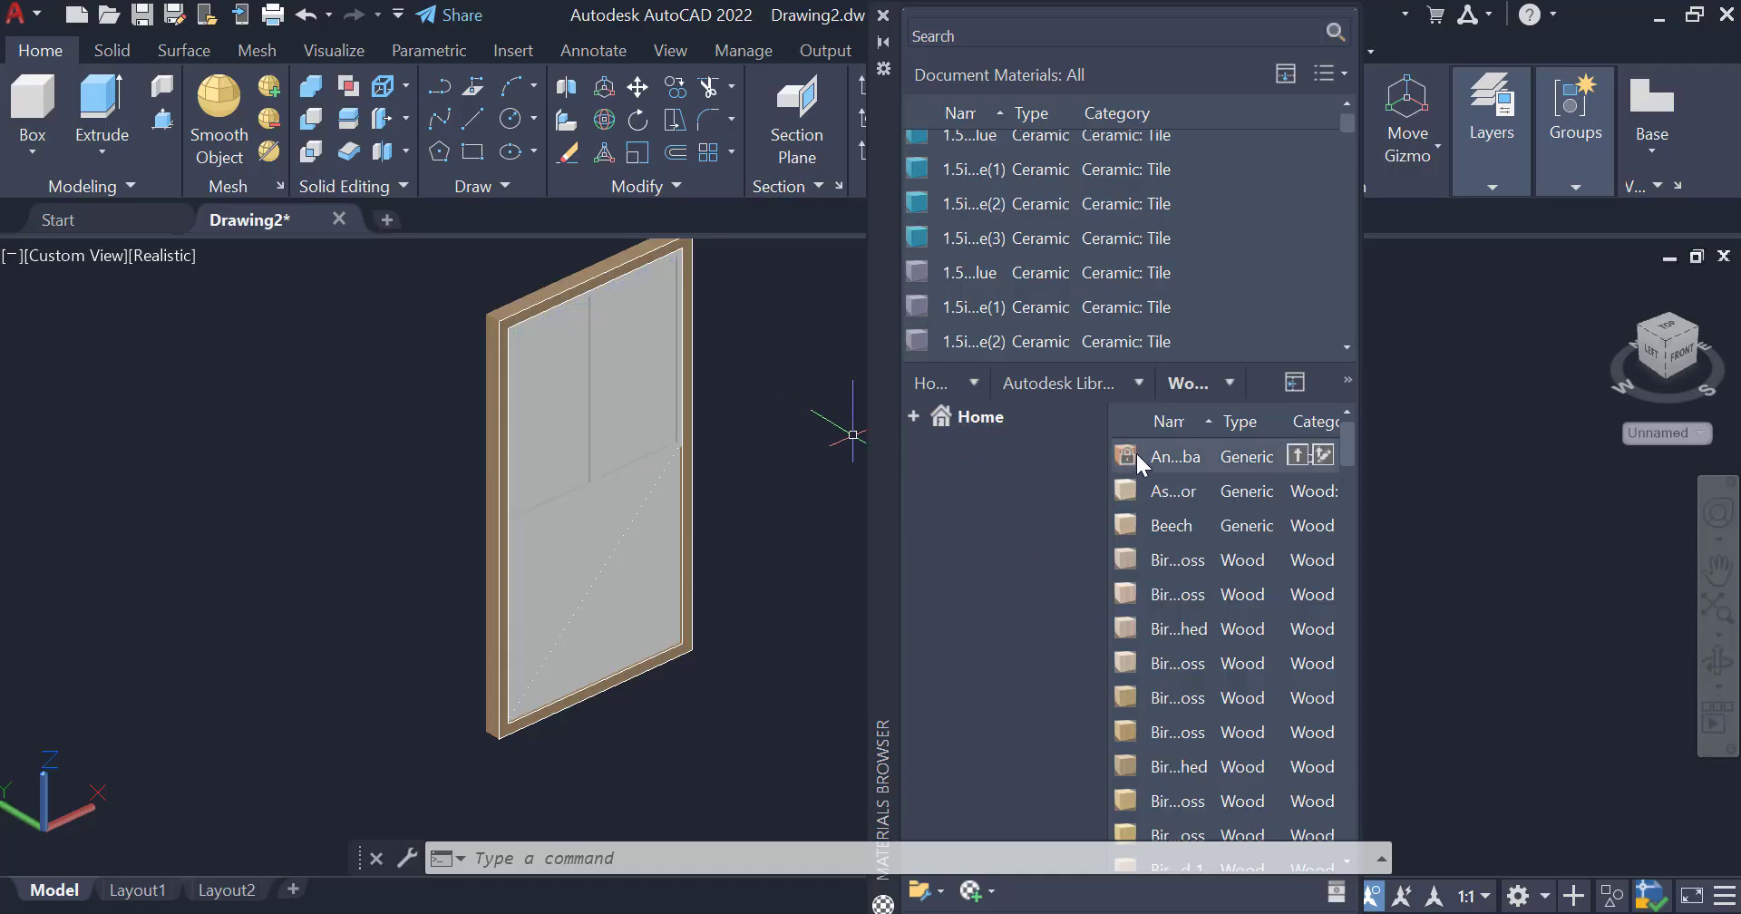
click(1130, 377)
click(1021, 461)
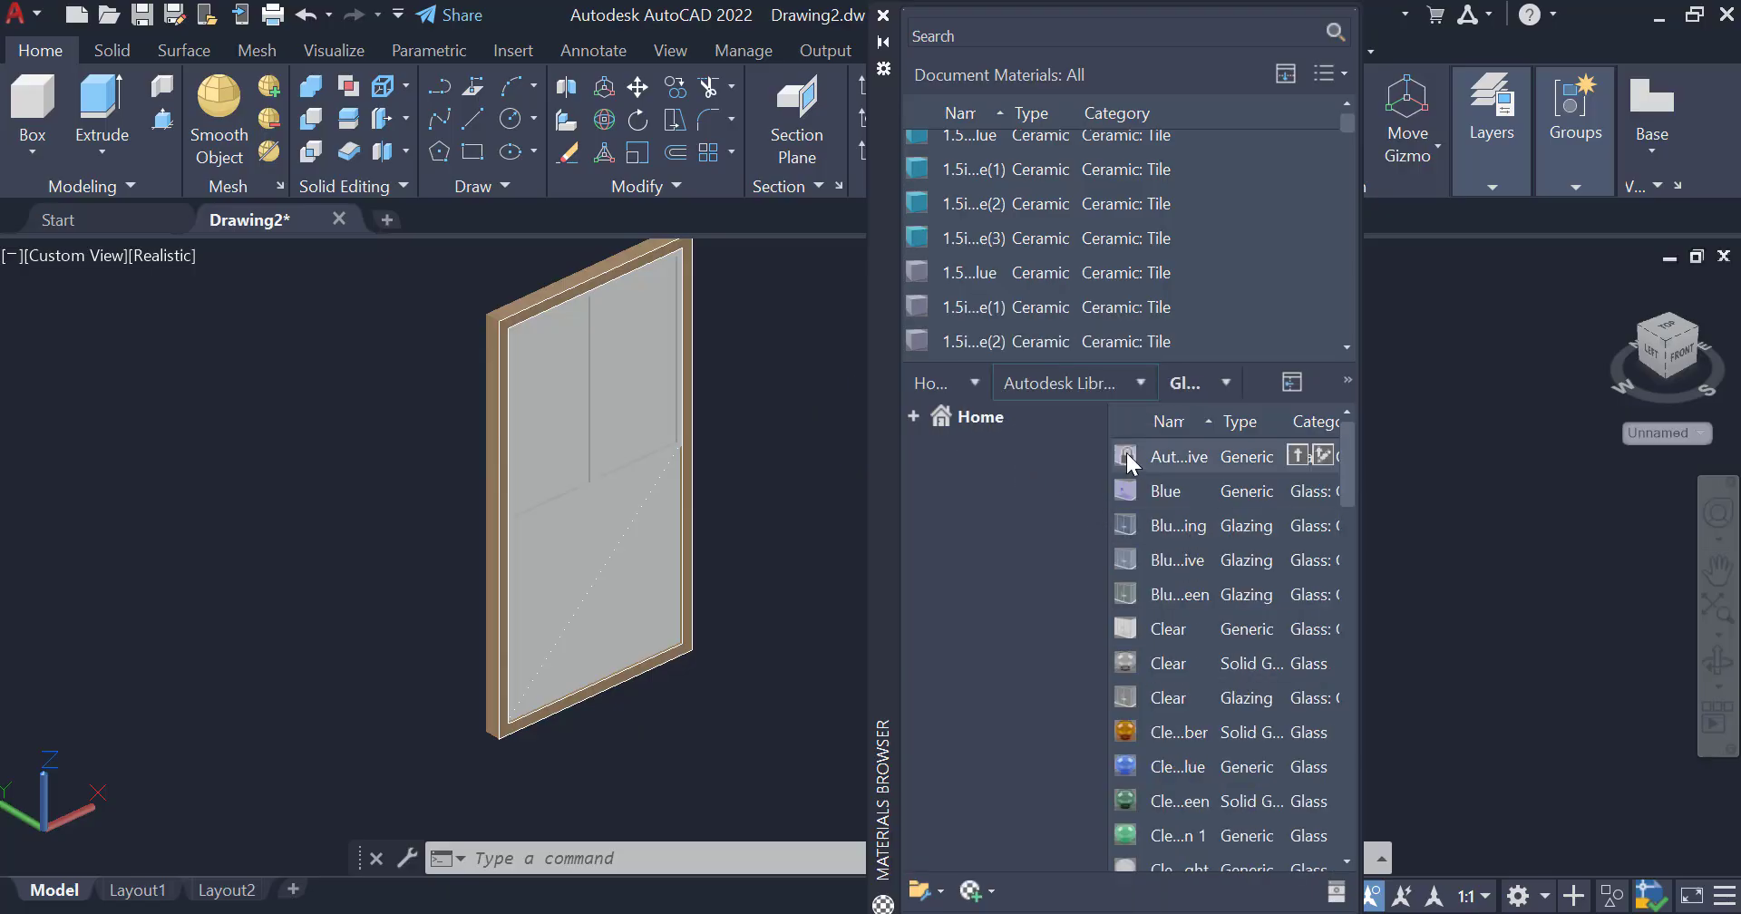
drag(1106, 455, 542, 392)
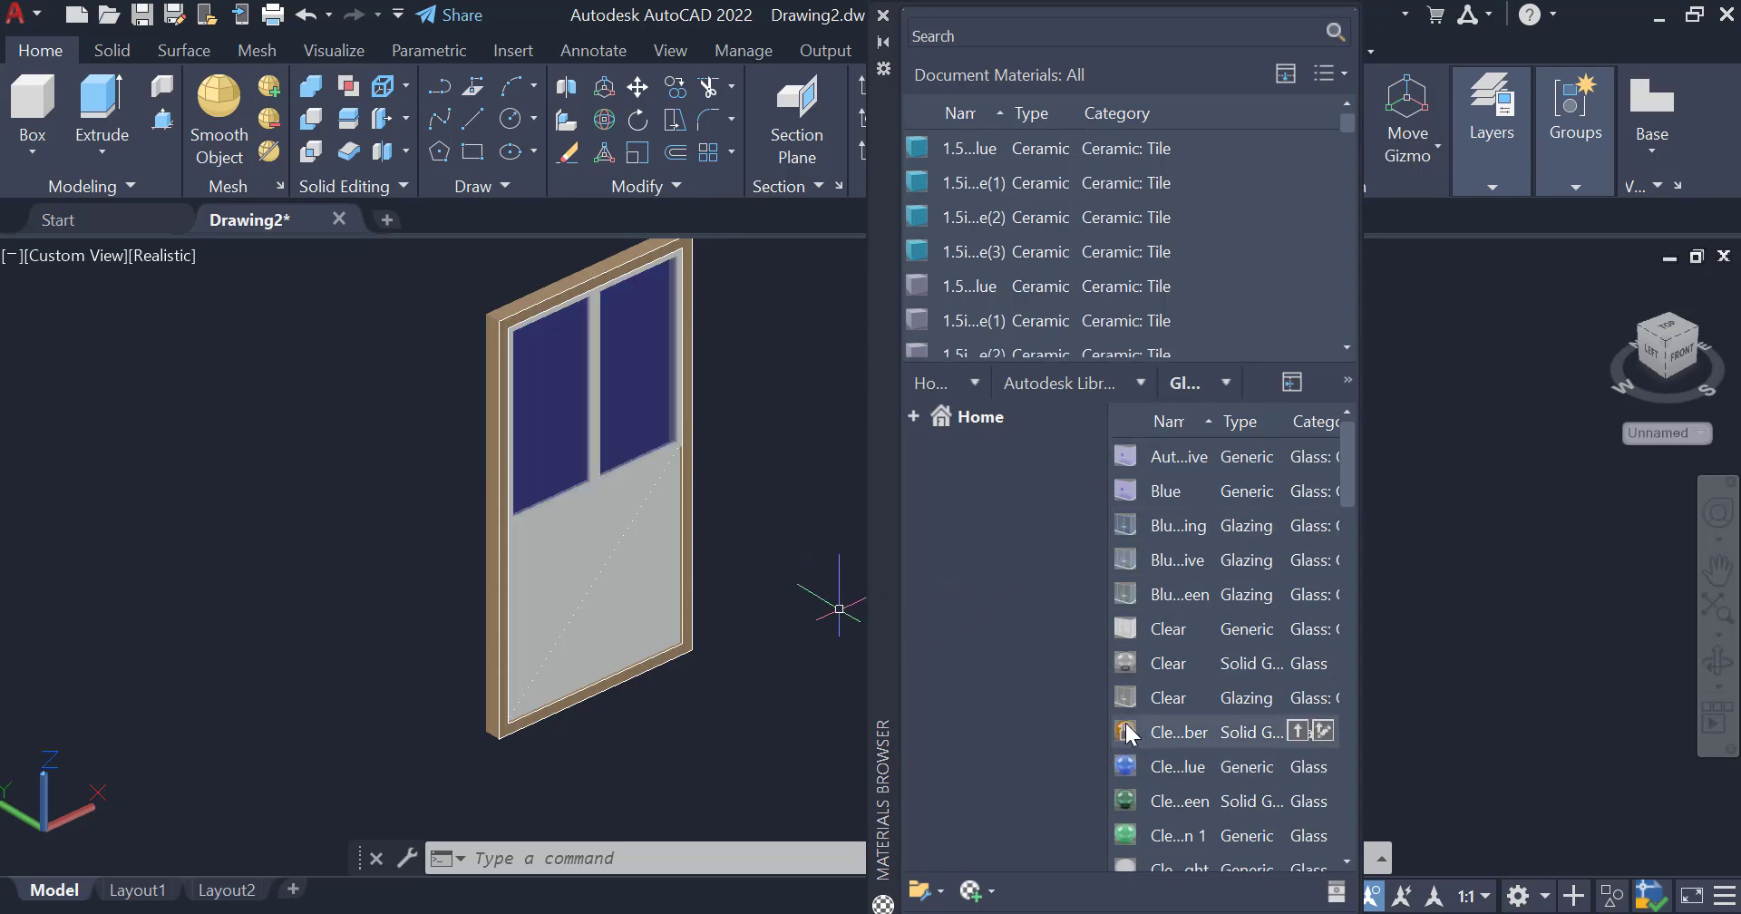
- Apply Wired glass to the left and right lower triangles and another glass material to the top and bottom triangles
drag(1342, 451, 1347, 815)
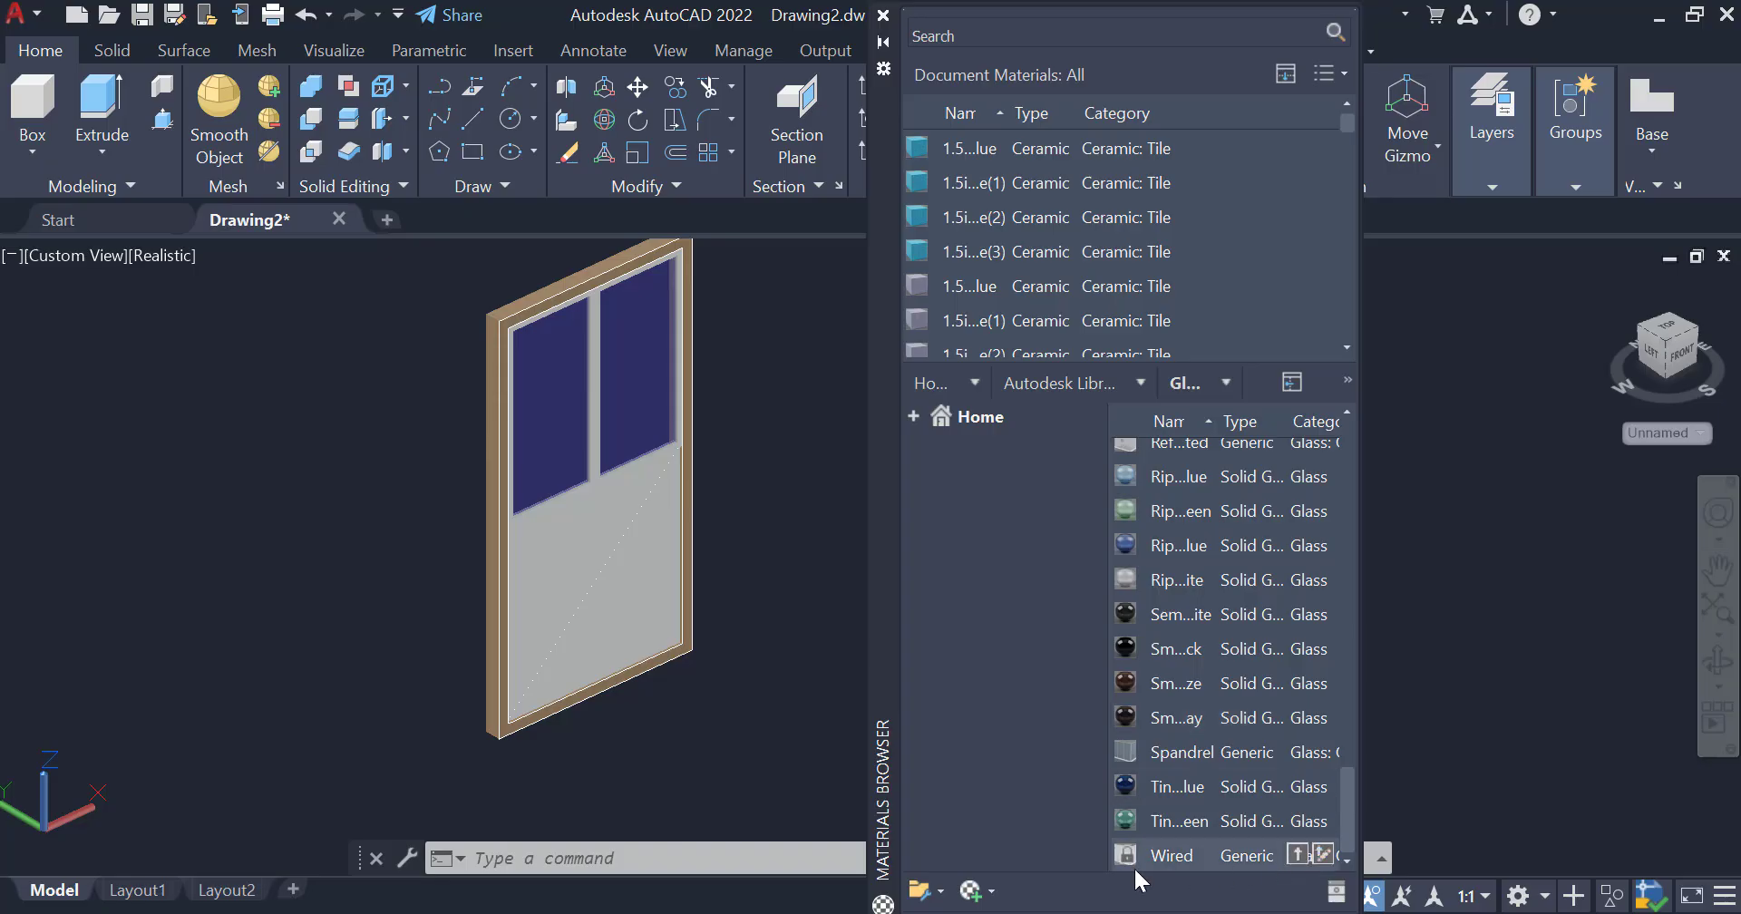
drag(1128, 857, 532, 585)
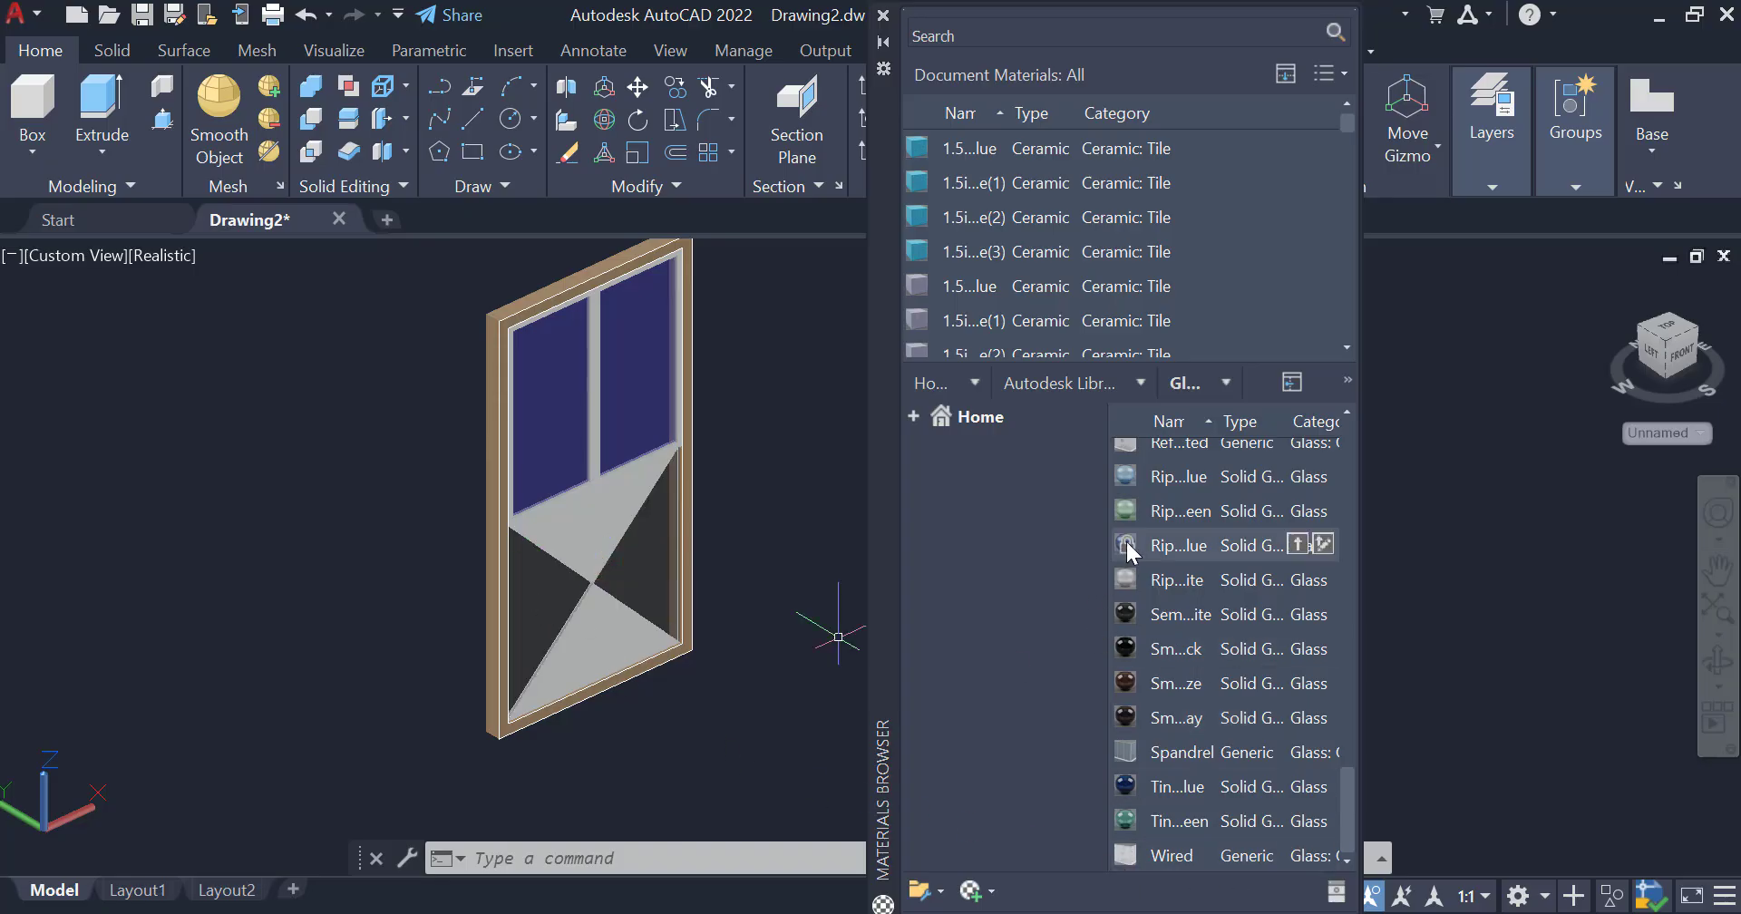
drag(588, 527, 588, 528)
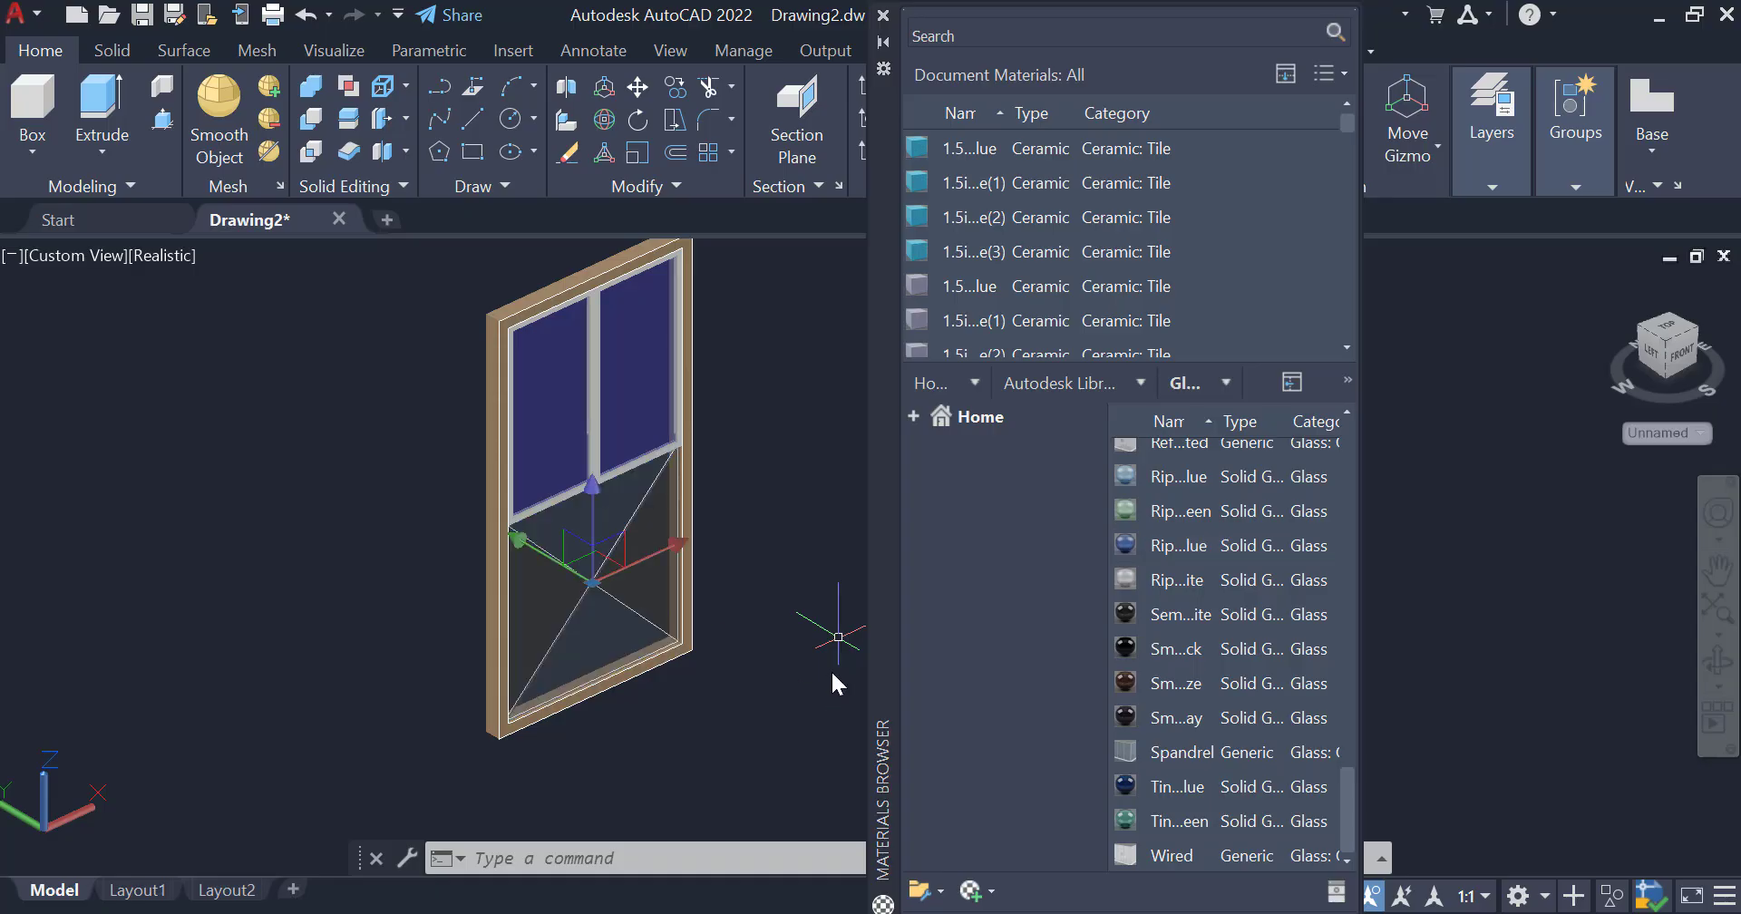
- Apply a Wood category material to the upper panel borders and orbit the door to a nearly frontal view
scroll(744, 542, up, 2)
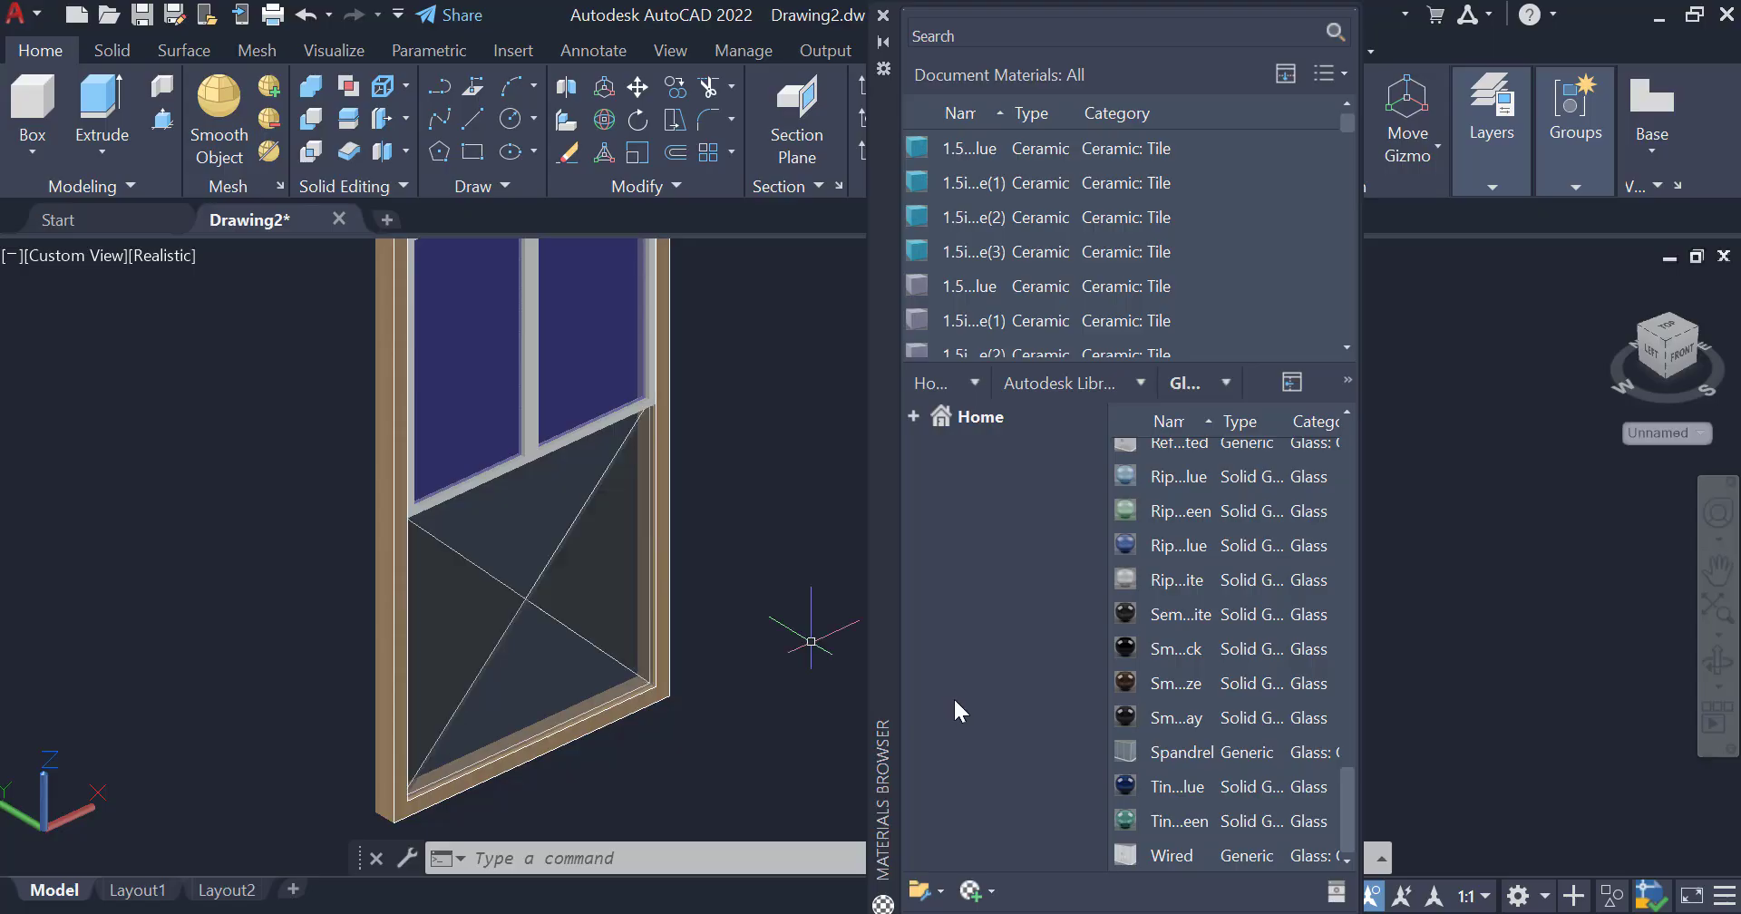
scroll(698, 598, down, 2)
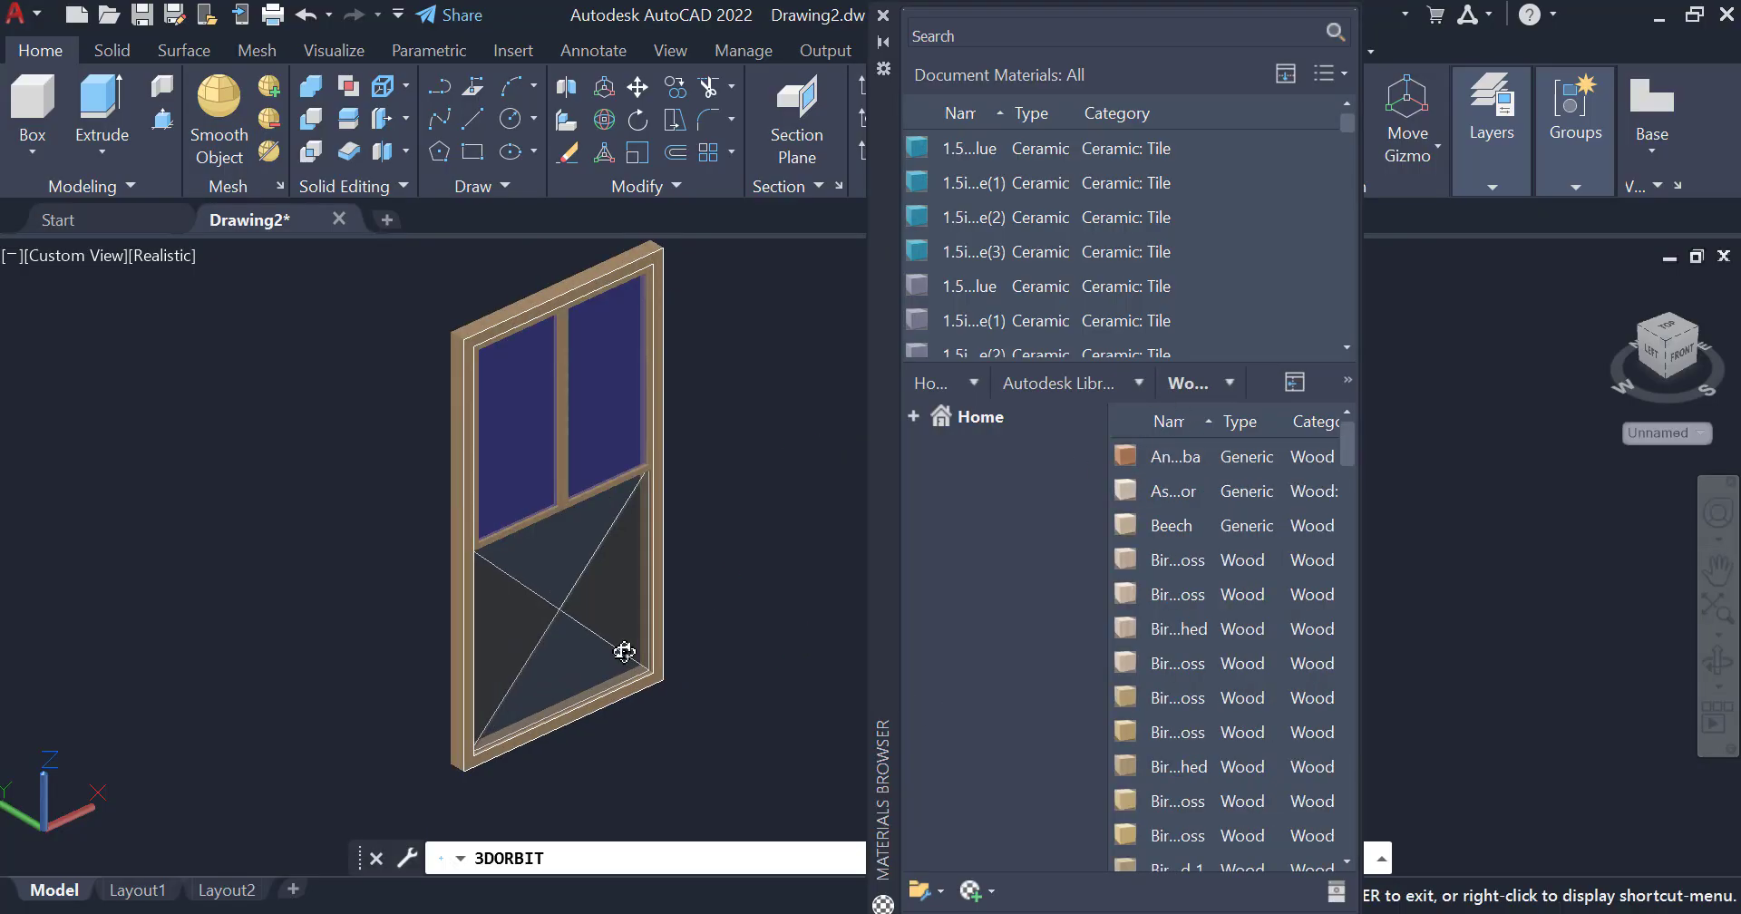
mouse_move(621, 649)
shift+middle_down()
mouse_move(269, 564)
mouse_move(608, 636)
shift+middle_up()
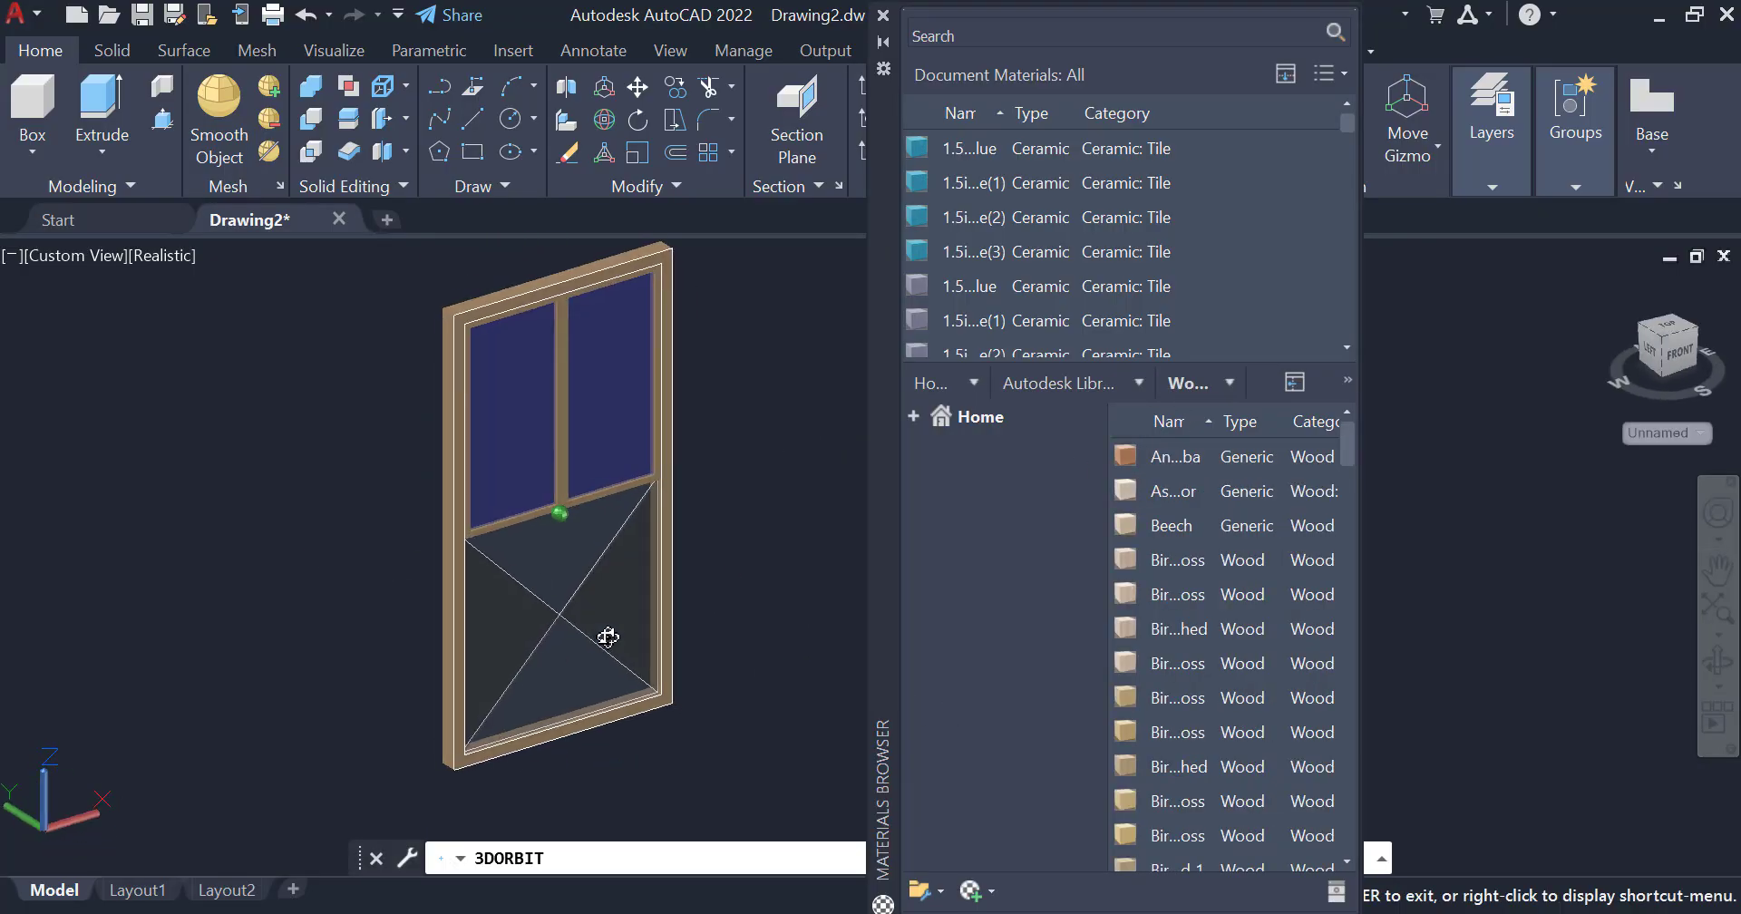
middle_drag(726, 420, 556, 541)
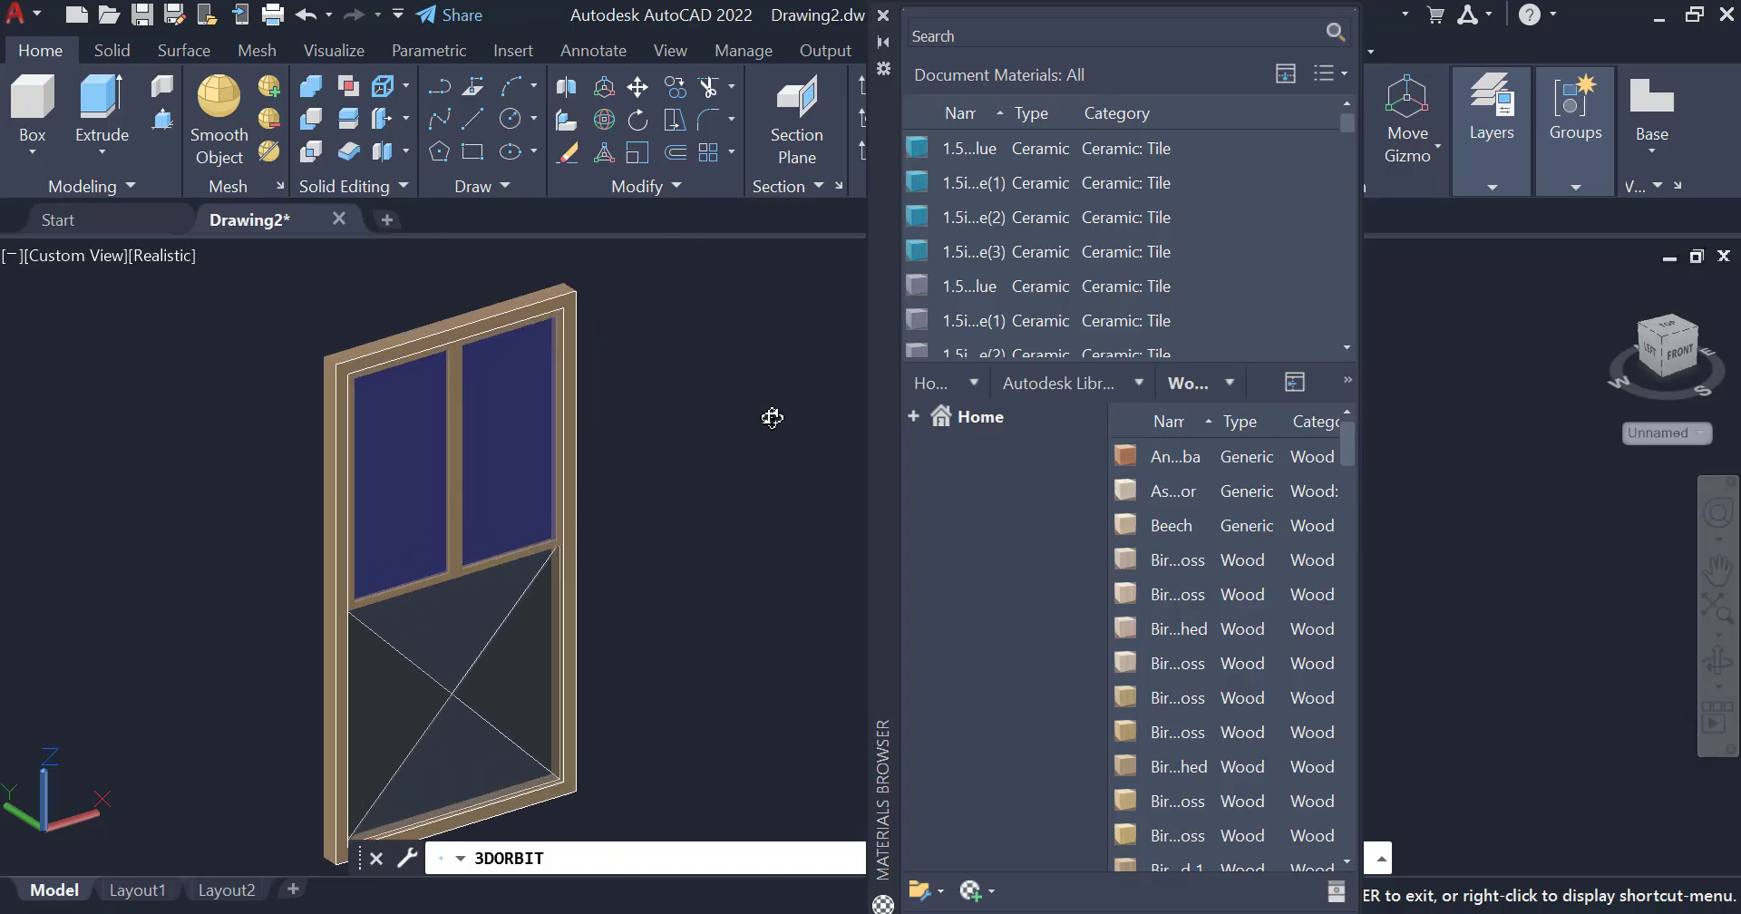
shift+middle_drag(771, 417, 353, 573)
shift+middle_drag(714, 500, 663, 470)
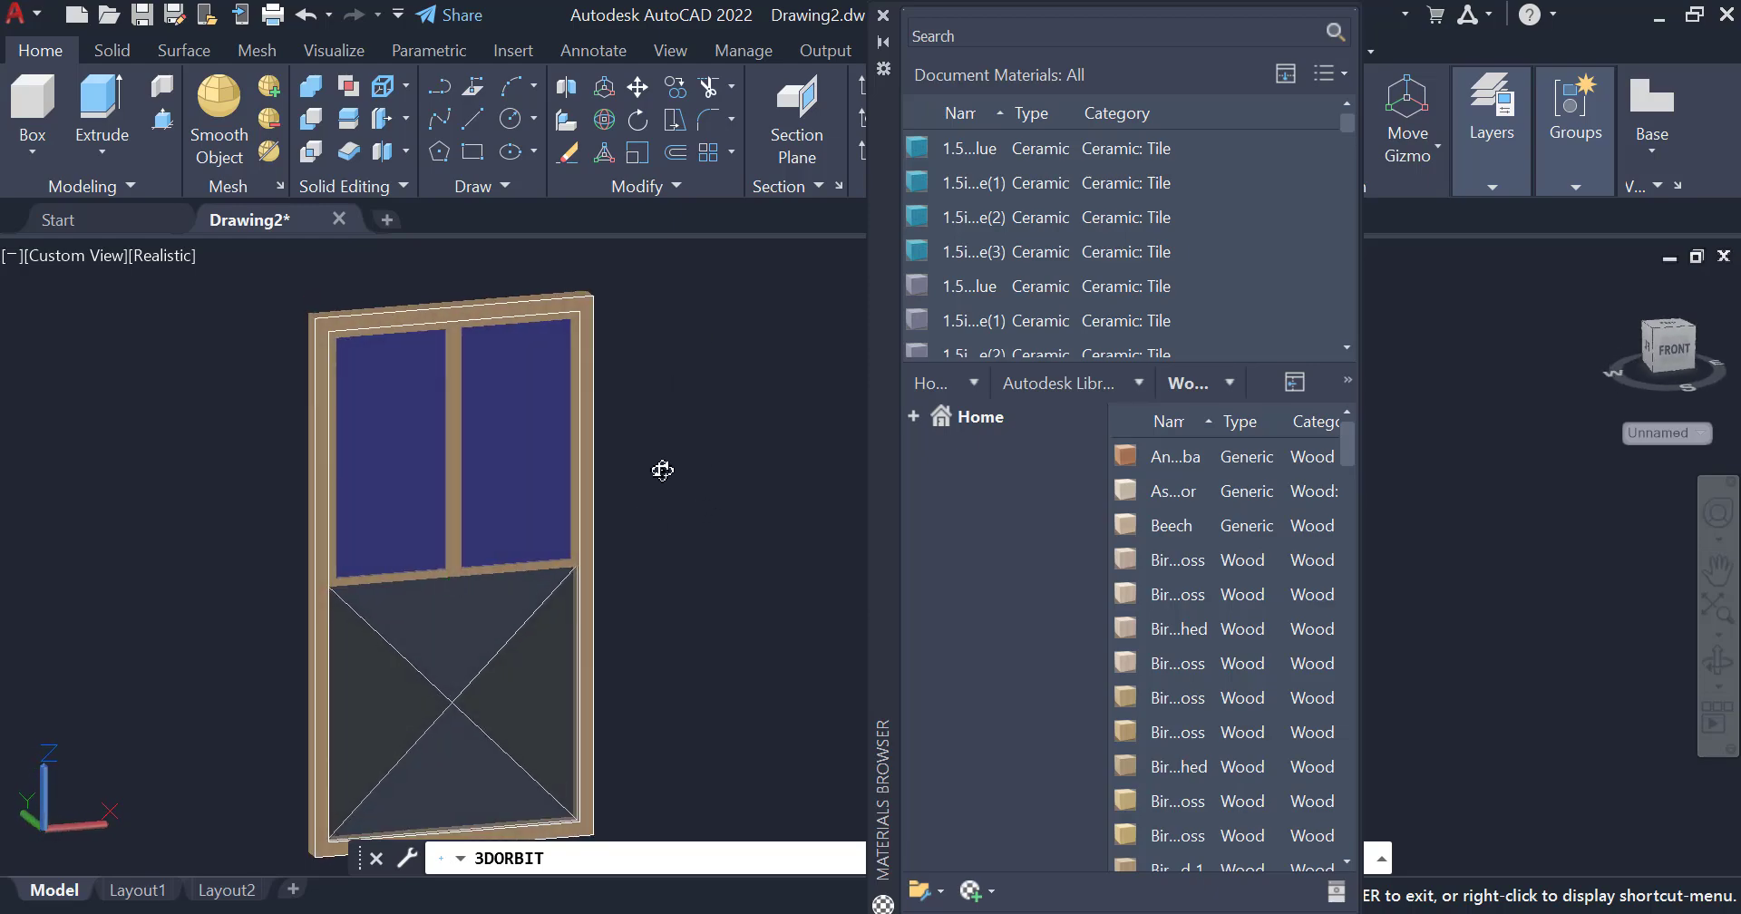